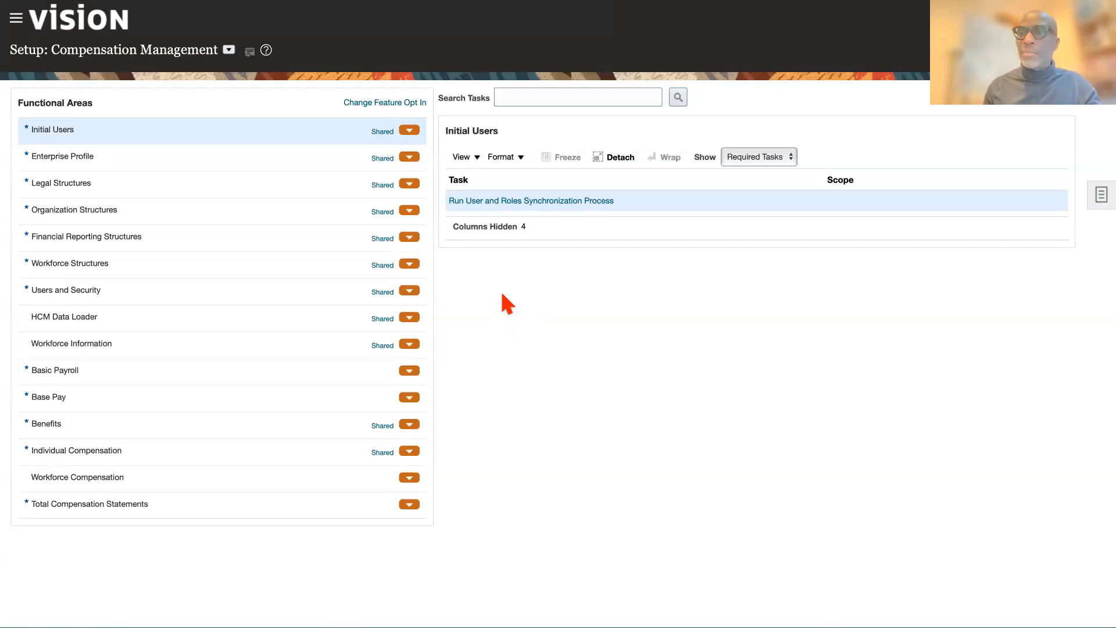
- Switch the setup offering to Financials and open the Payables task Manage Common Options for Payables and Procurement for ACME US Business Unit
click(229, 50)
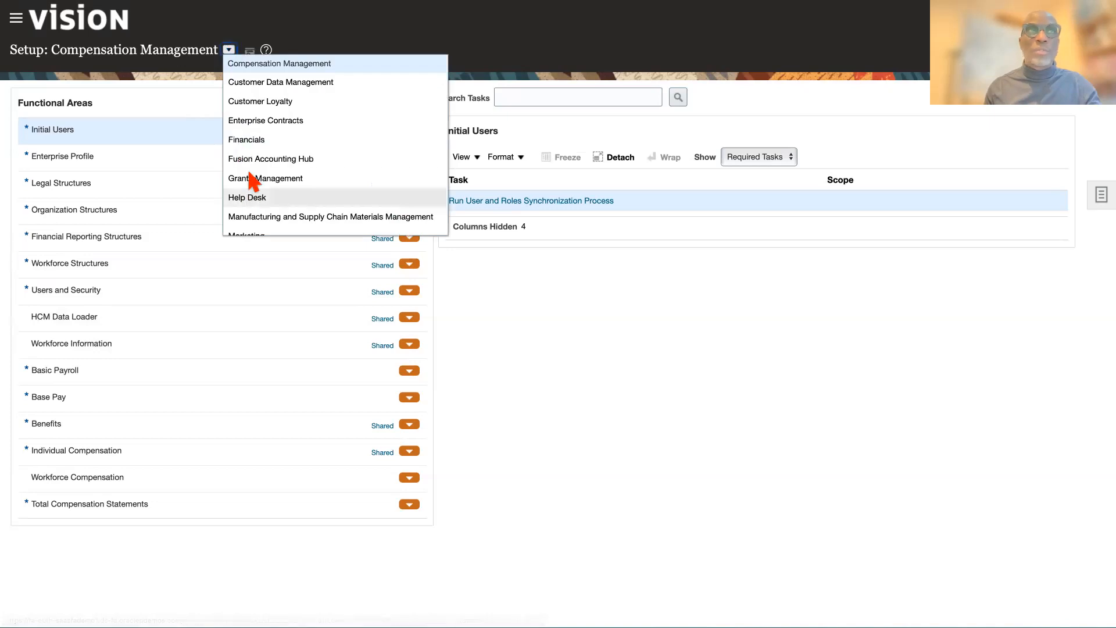
click(250, 140)
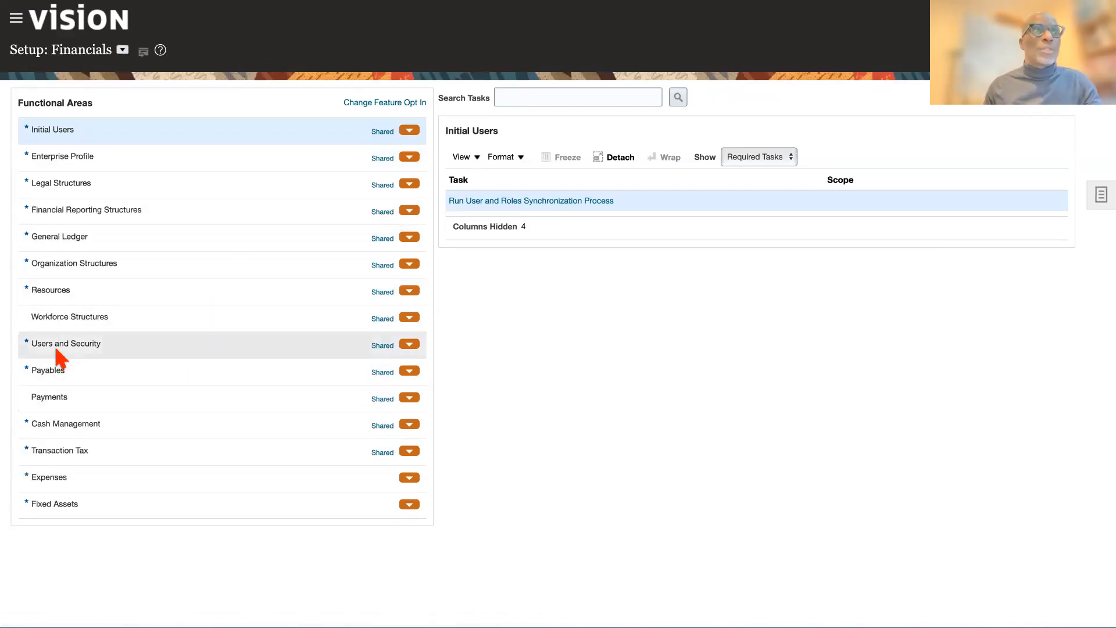
click(96, 374)
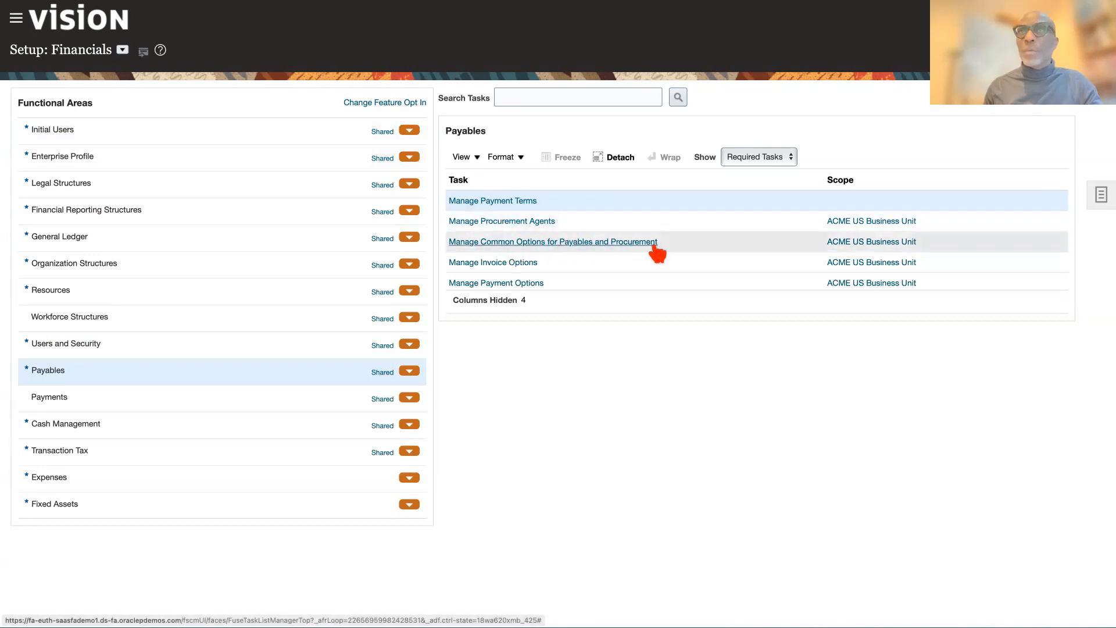
click(534, 244)
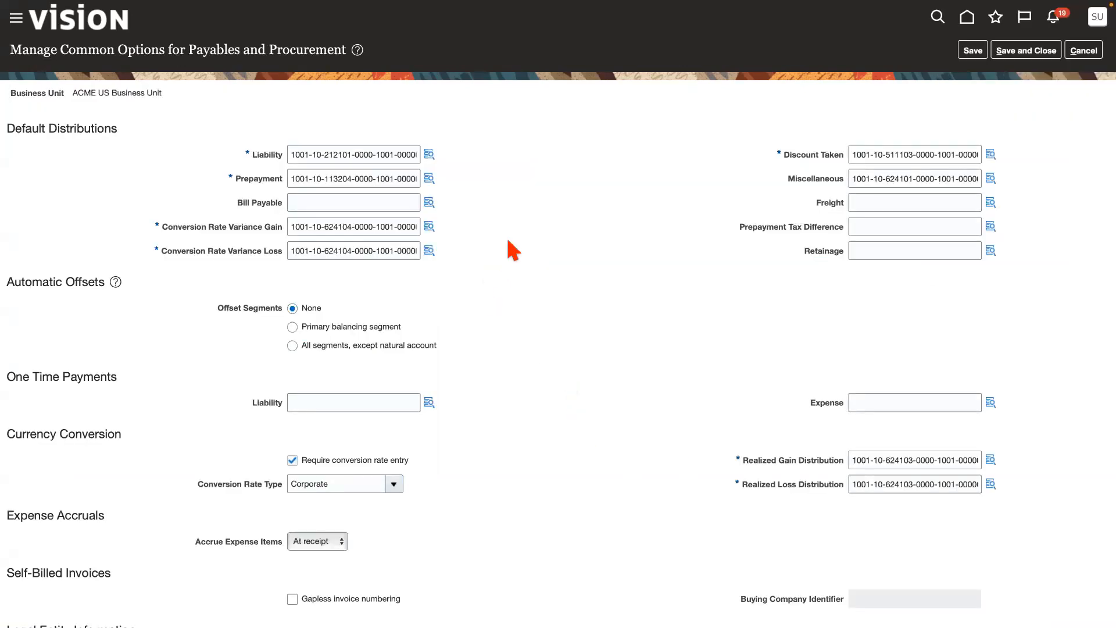
- Review the default distributions, automatic offsets, currency conversion and legal entity settings in the common options
scroll(591, 331, down, 1)
scroll(591, 331, up, 1)
scroll(605, 375, down, 3)
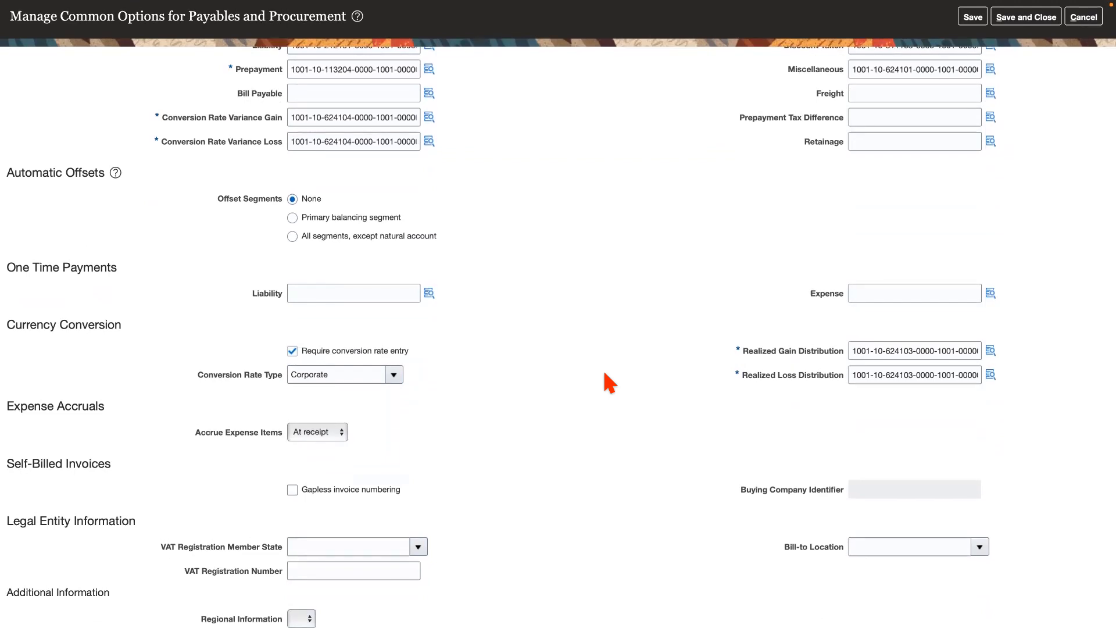
scroll(604, 375, up, 2)
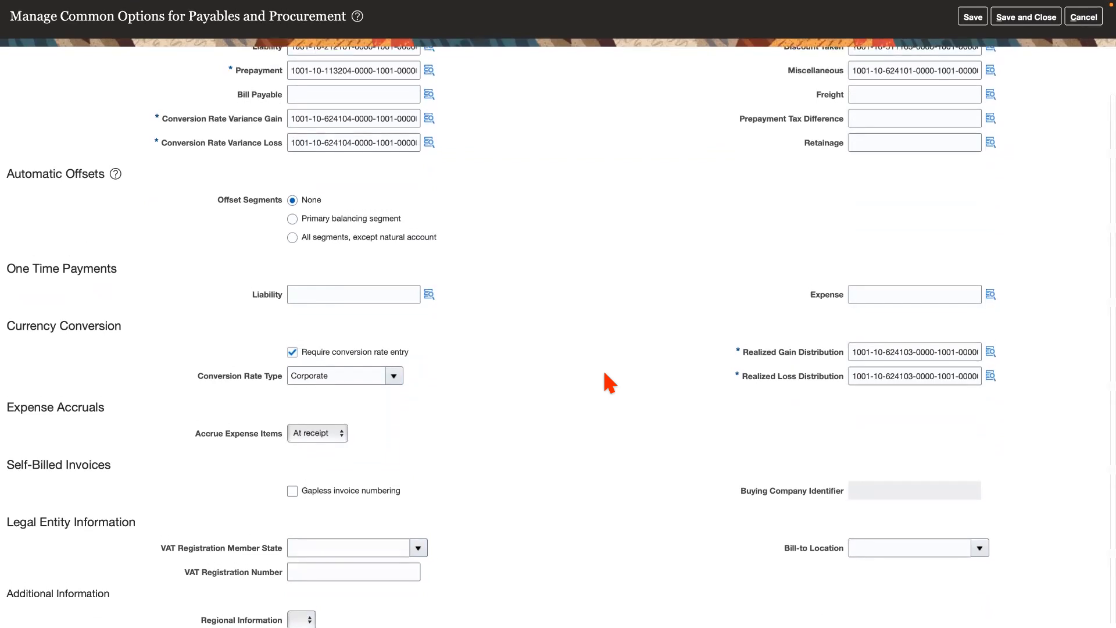
scroll(604, 373, up, 2)
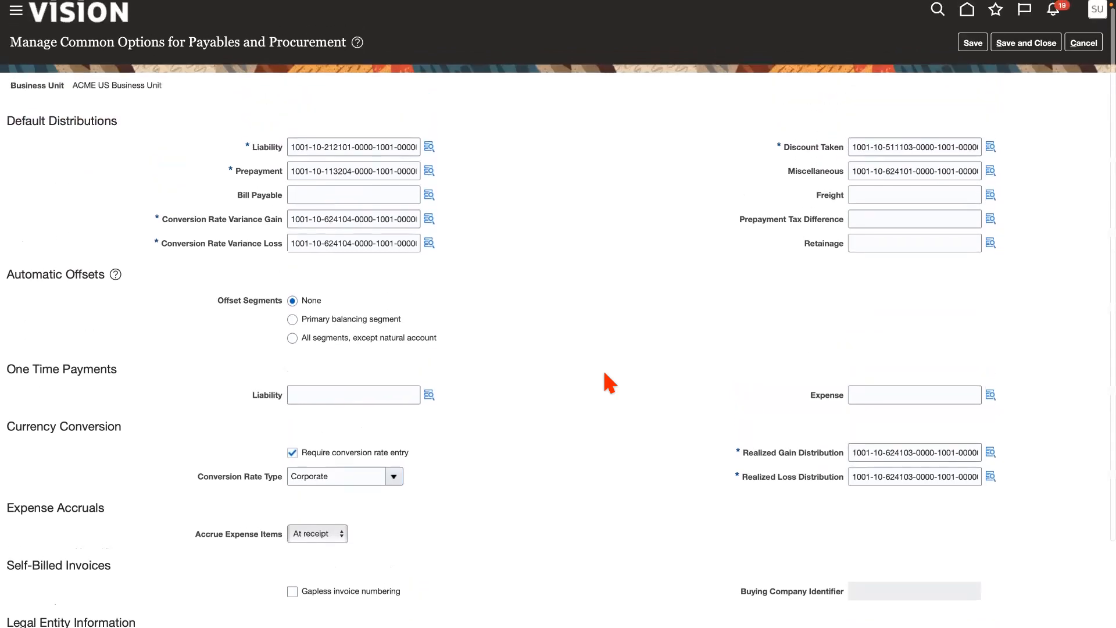
scroll(599, 443, down, 3)
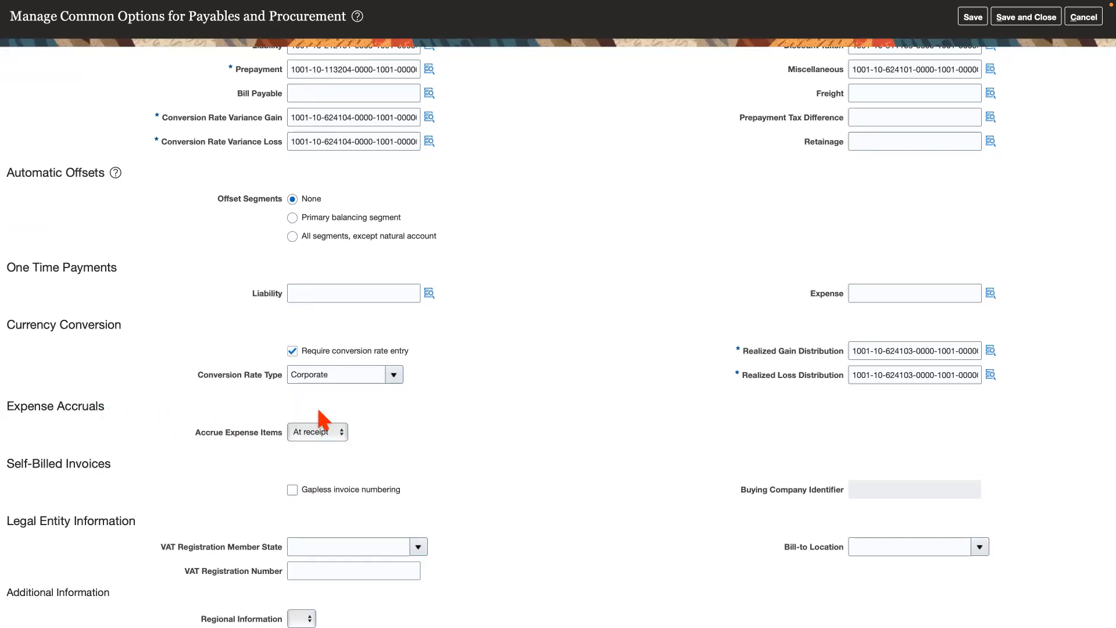
- Examine the Accrue Expense Items choices under Expense Accruals, keep At receipt, and leave the common options without saving
click(341, 432)
click(435, 434)
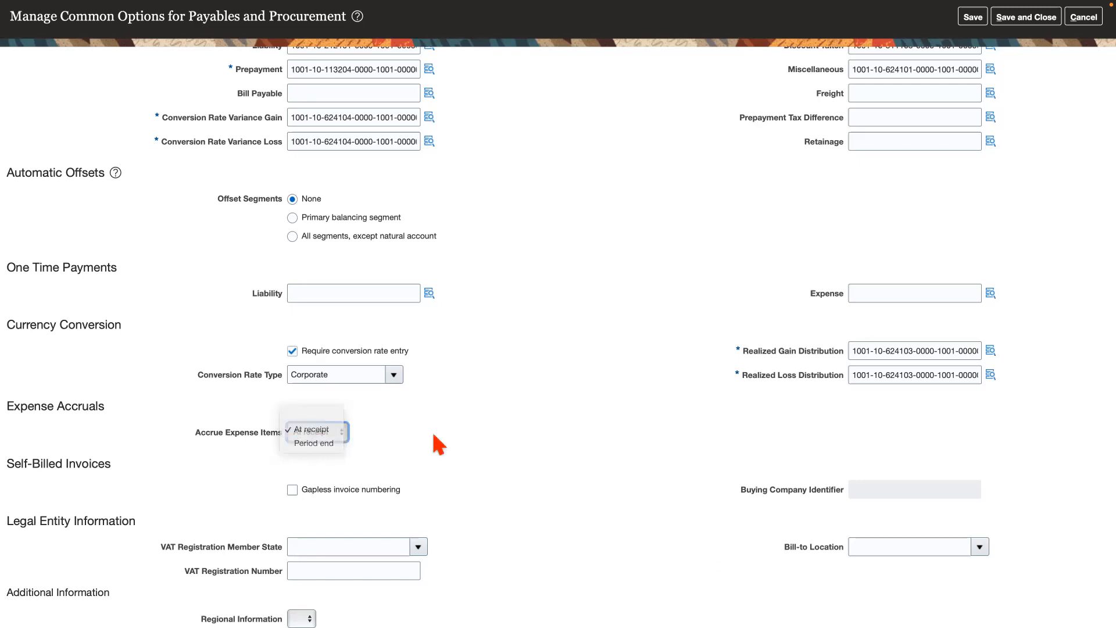
click(315, 435)
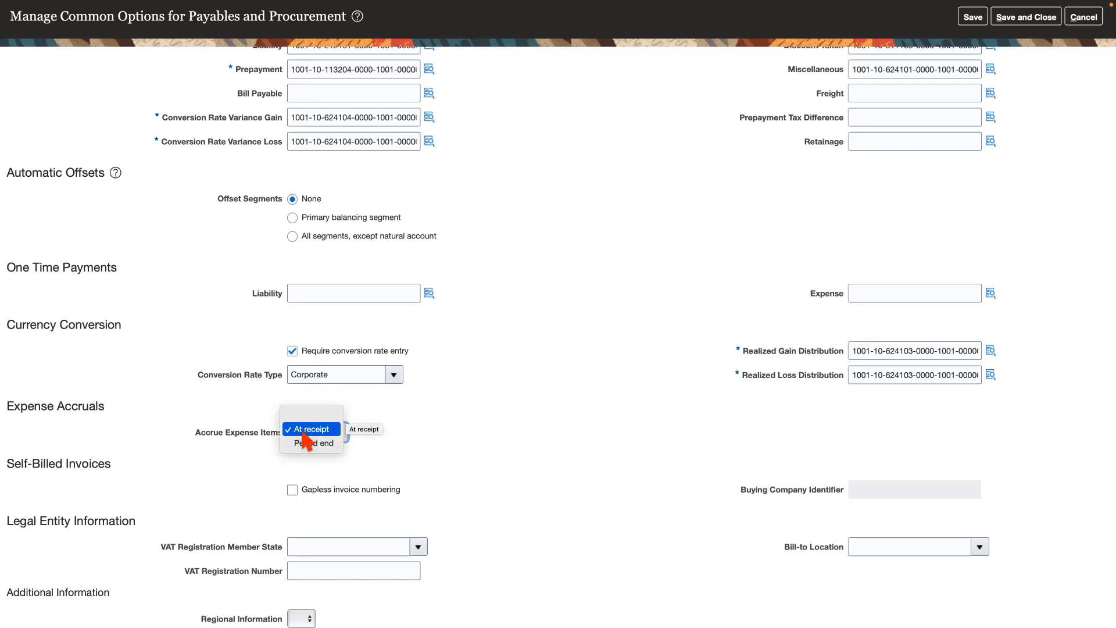
click(457, 448)
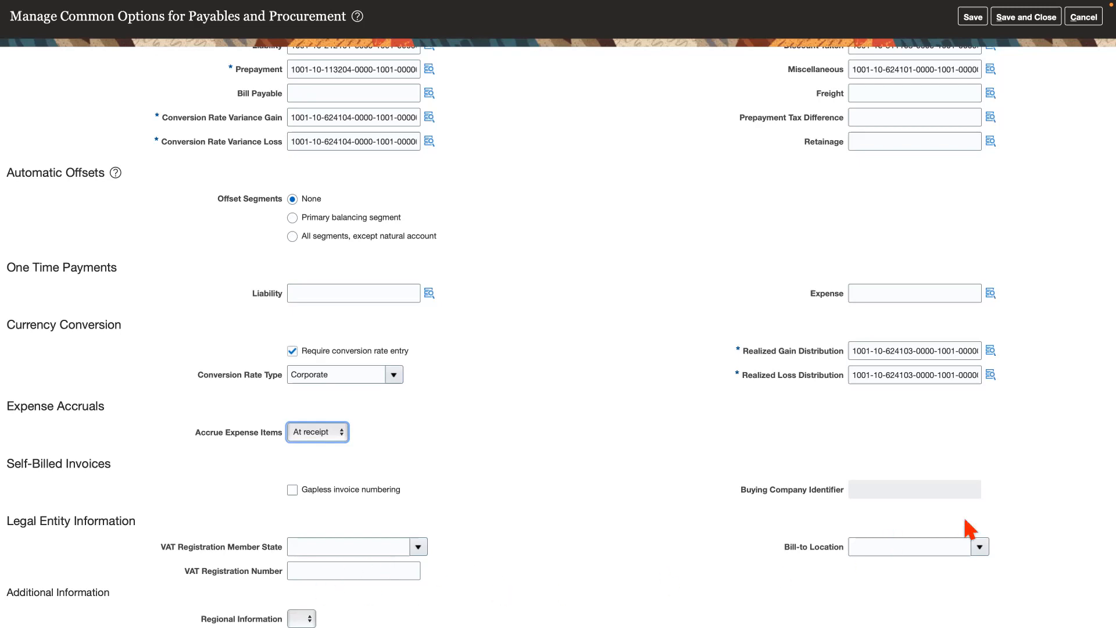
scroll(498, 440, up, 3)
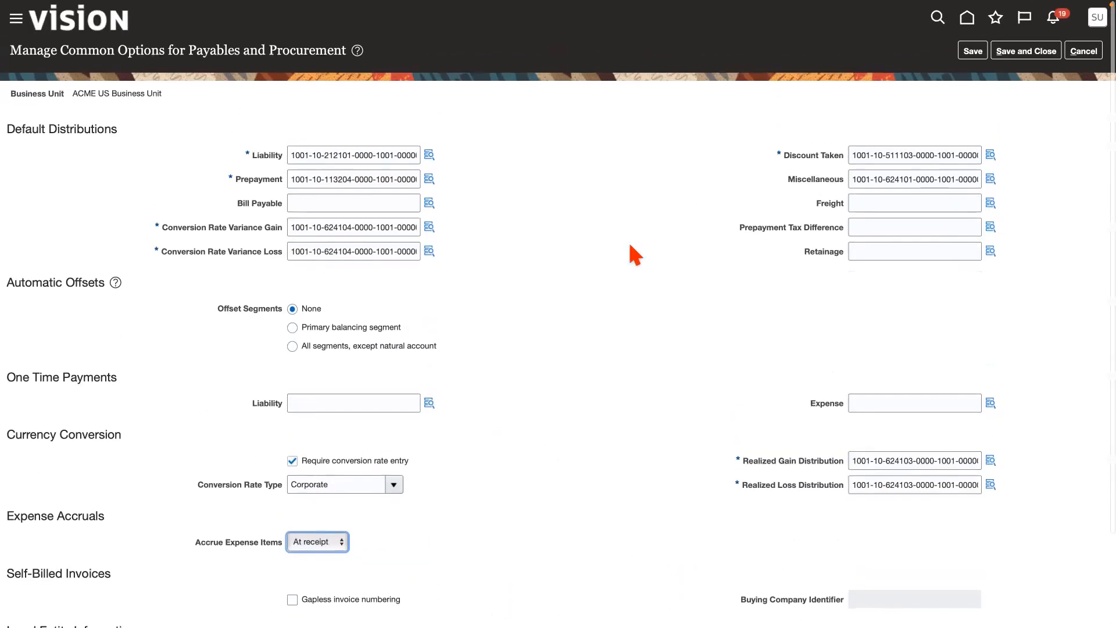
click(1083, 50)
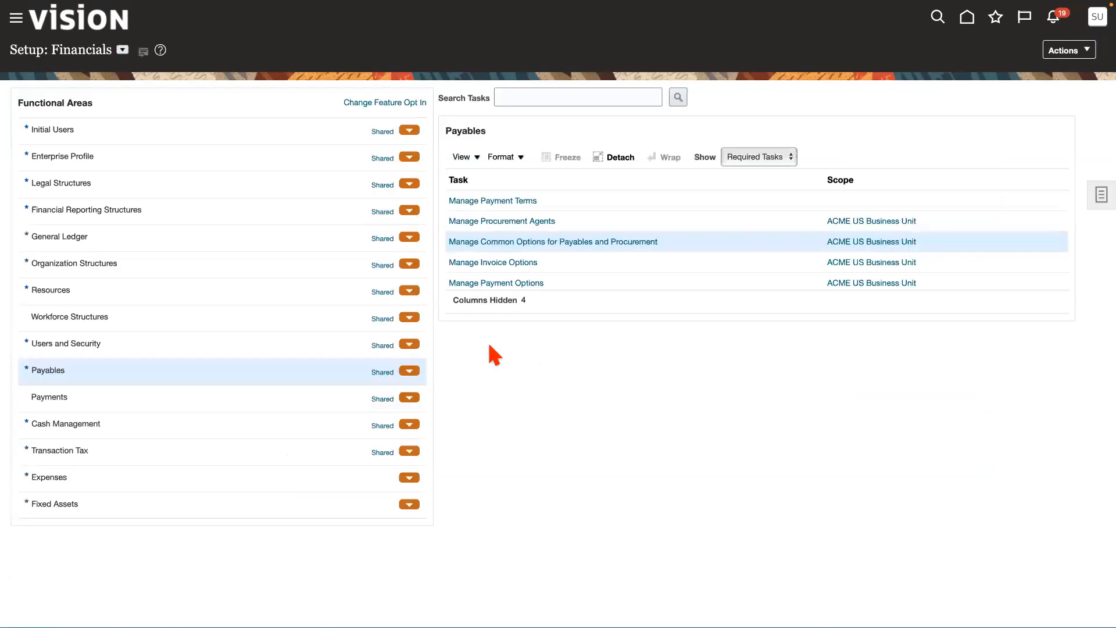
- Review the Manage Invoice Options settings for ACME US Business Unit from Invoice Entry to Self-Service Invoices, and leave without saving
click(574, 263)
click(498, 264)
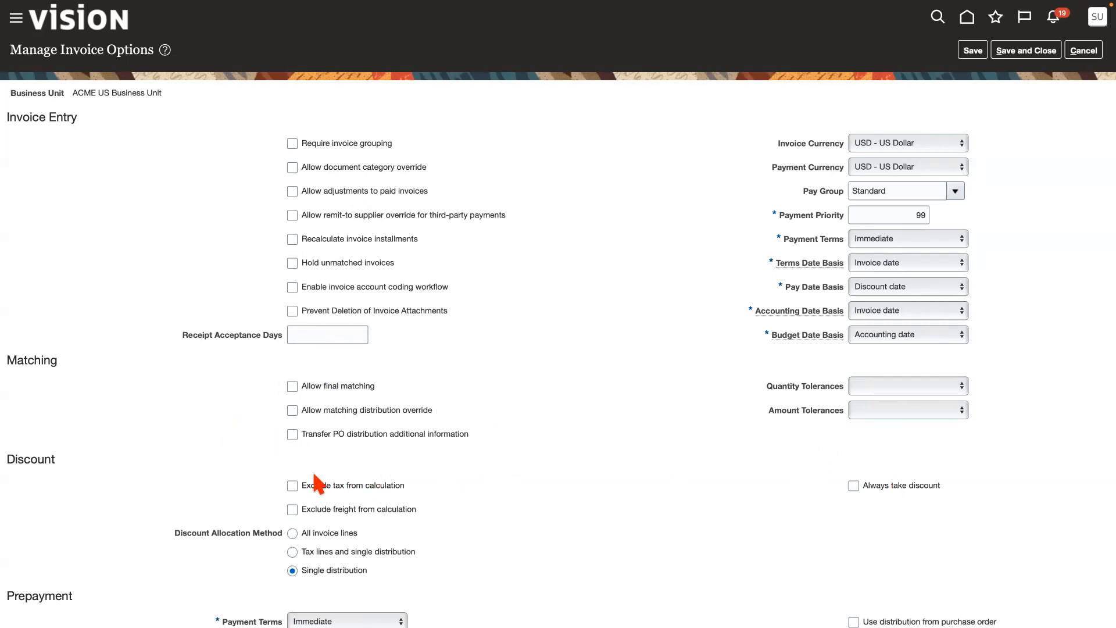
scroll(481, 409, down, 2)
scroll(478, 407, down, 2)
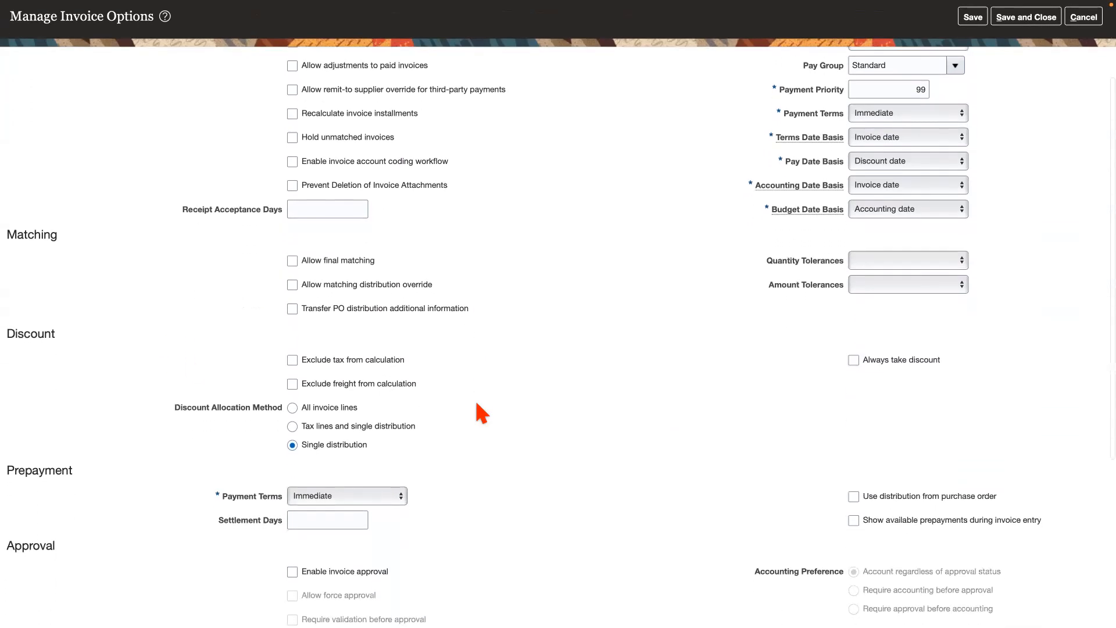
scroll(488, 317, down, 3)
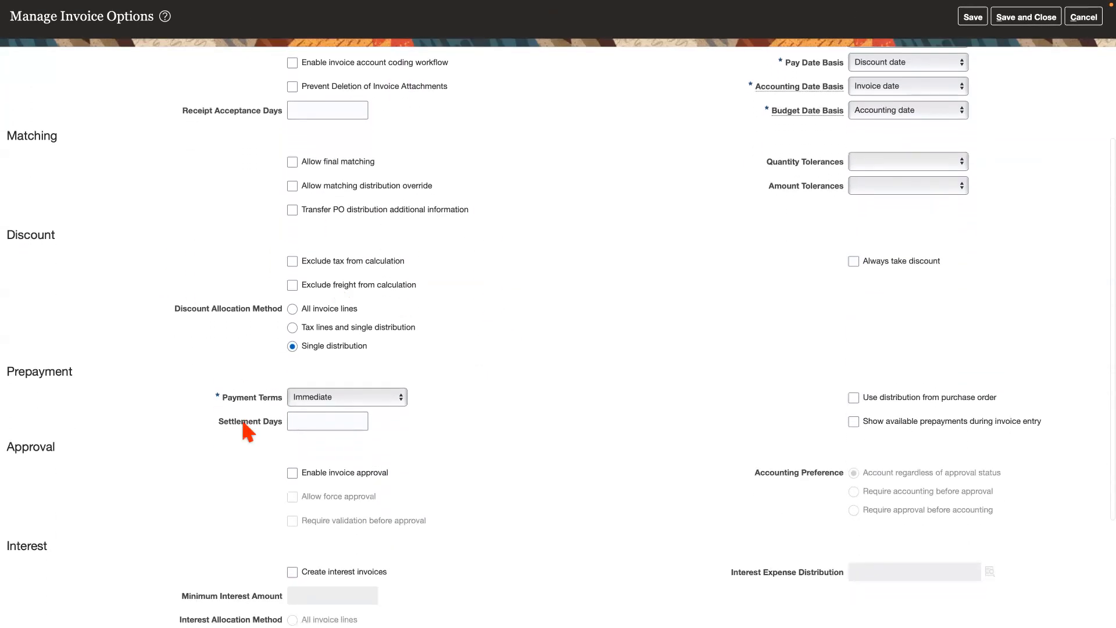
scroll(454, 398, down, 2)
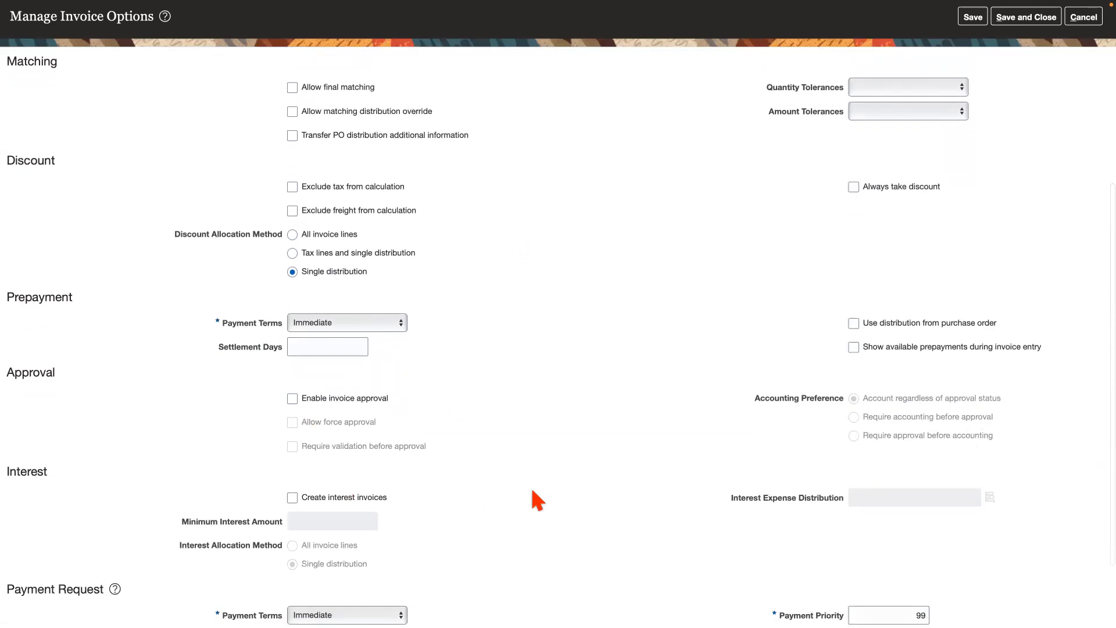
scroll(605, 407, down, 3)
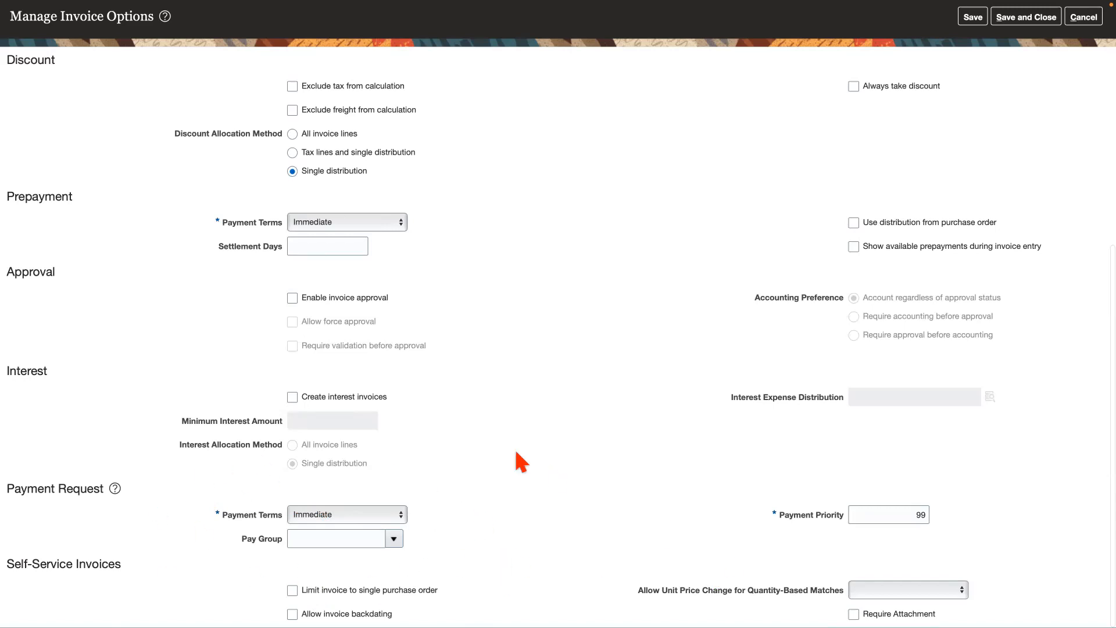
scroll(611, 354, up, 10)
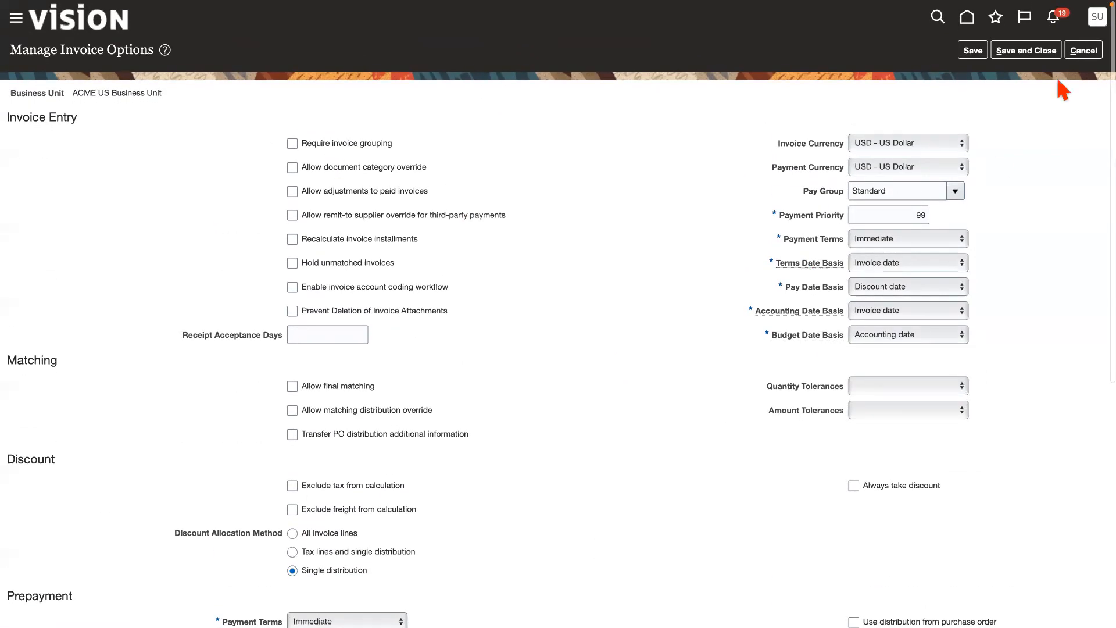
click(1084, 50)
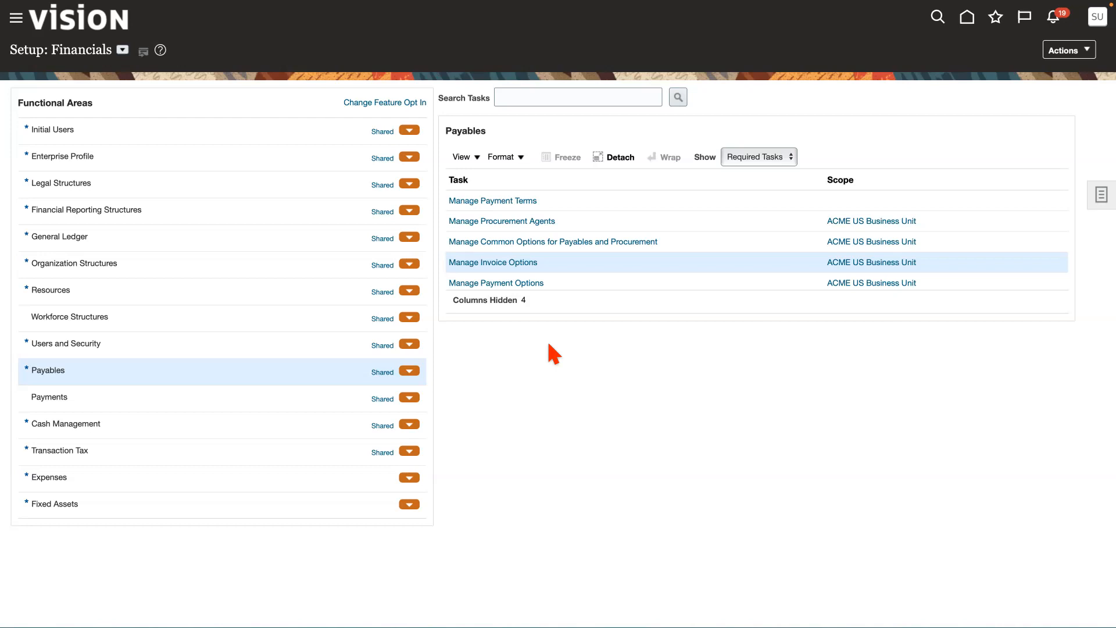
- Review the Manage Payment Options settings for ACME US Business Unit and leave them without saving
click(576, 285)
click(498, 284)
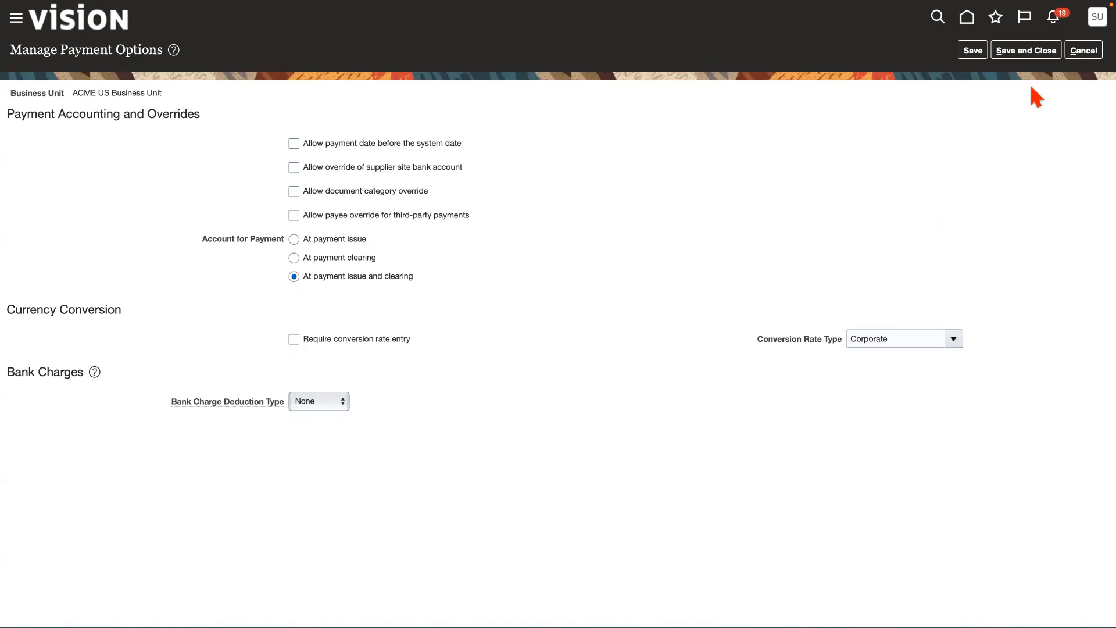
click(1084, 52)
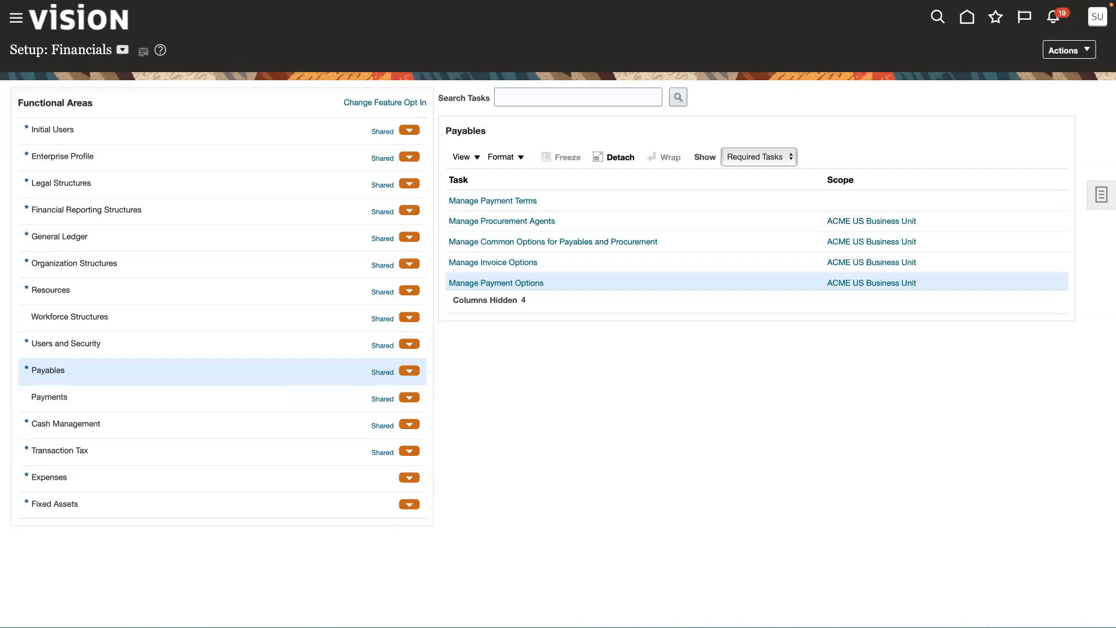
- Open the Receivables task Manage Receivables Activities and search for the activities of ACME US Business Unit
scroll(212, 424, down, 4)
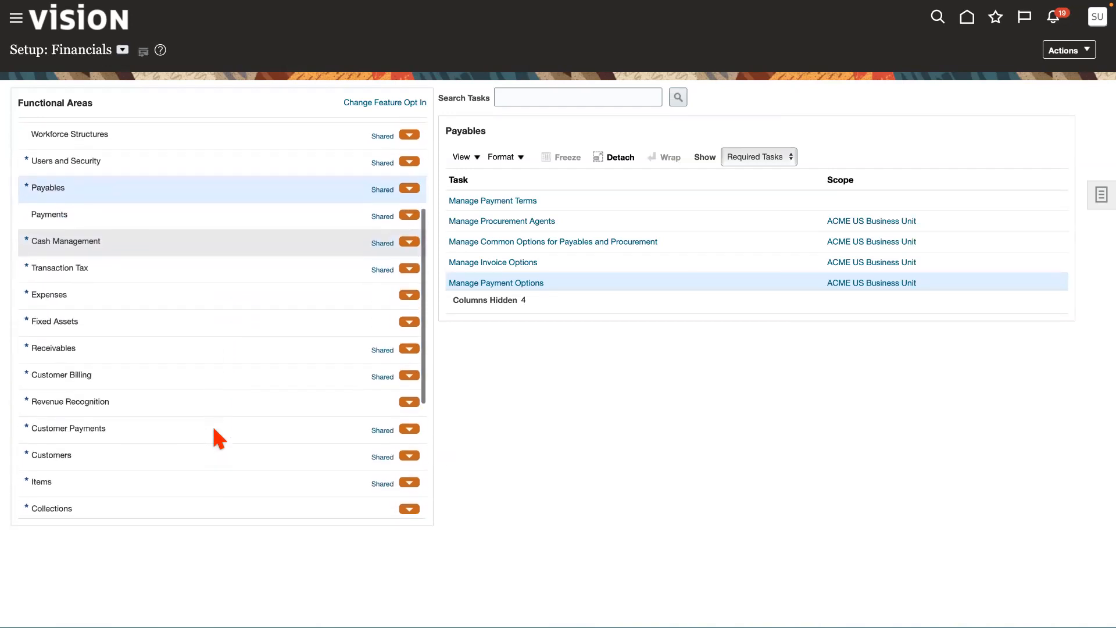
click(104, 343)
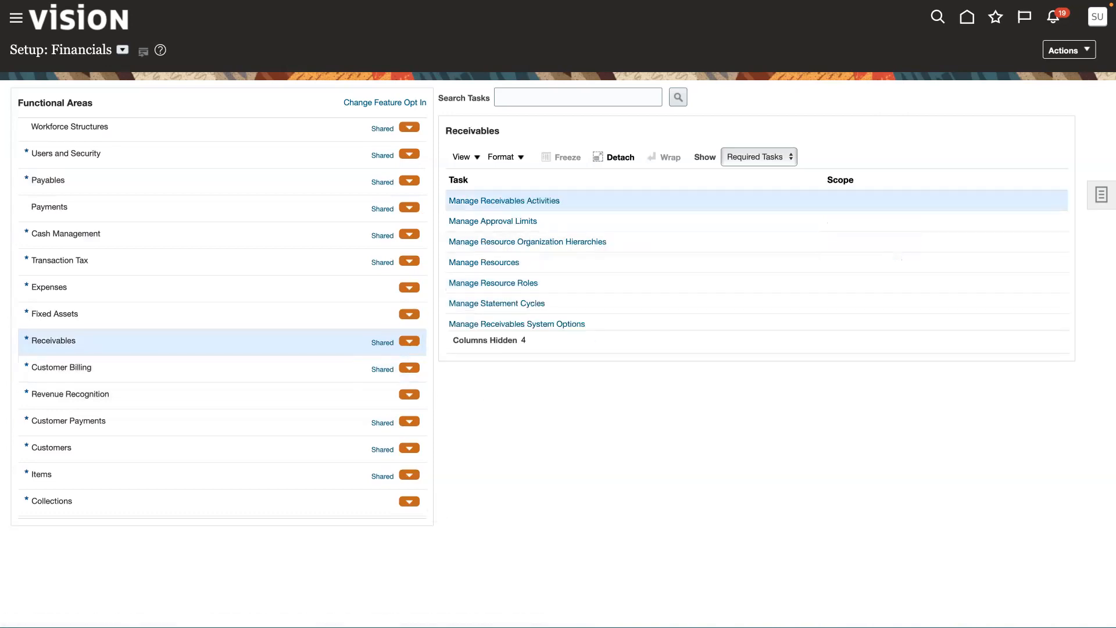
click(505, 202)
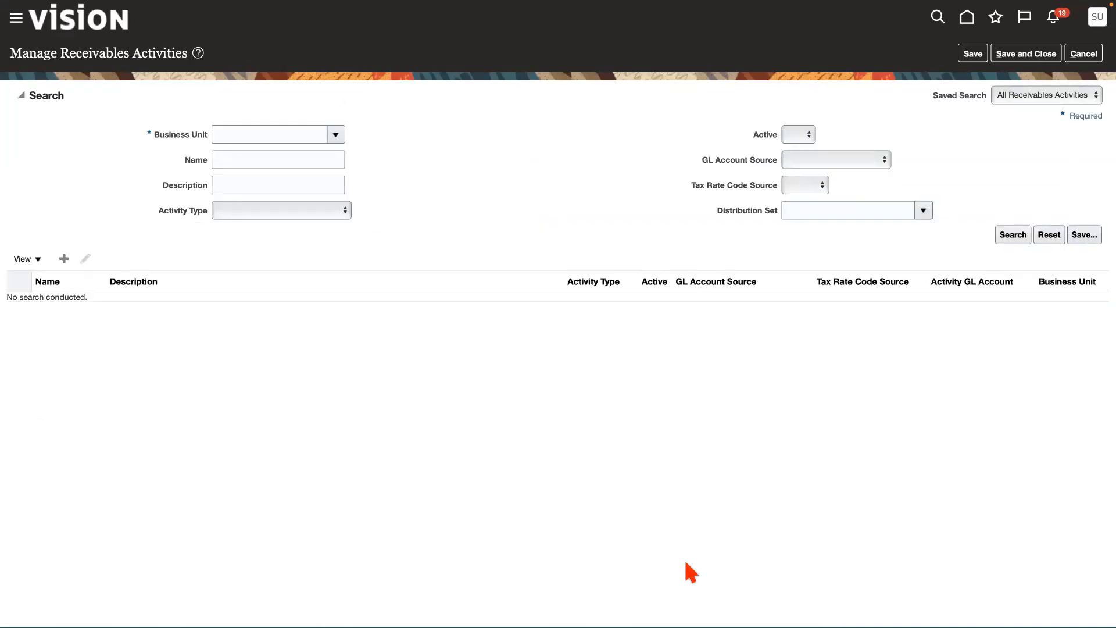
click(332, 138)
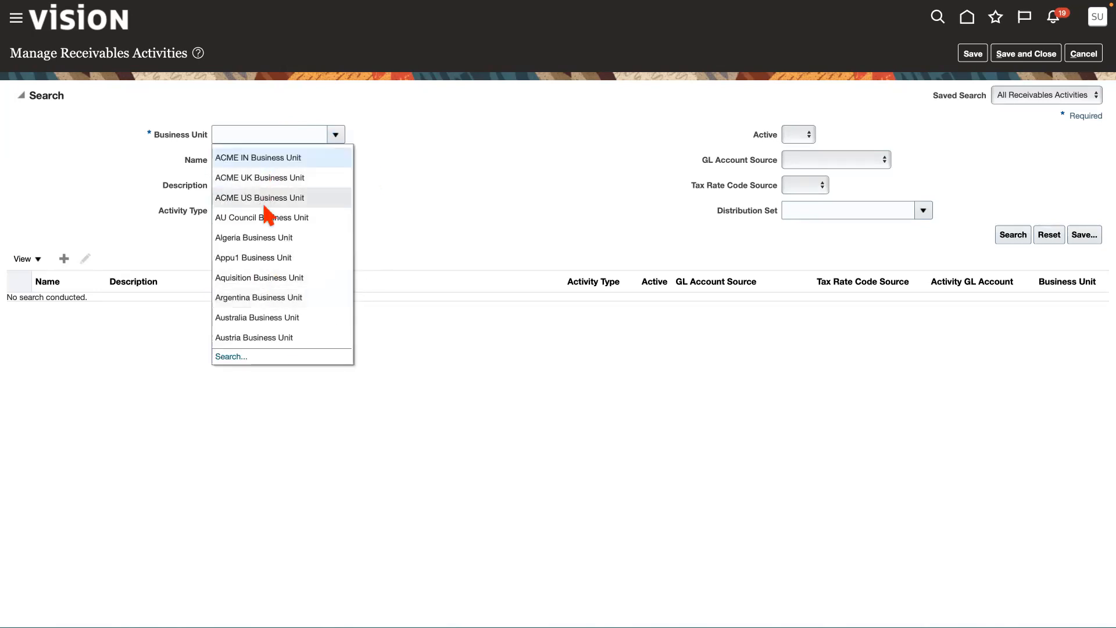
click(264, 197)
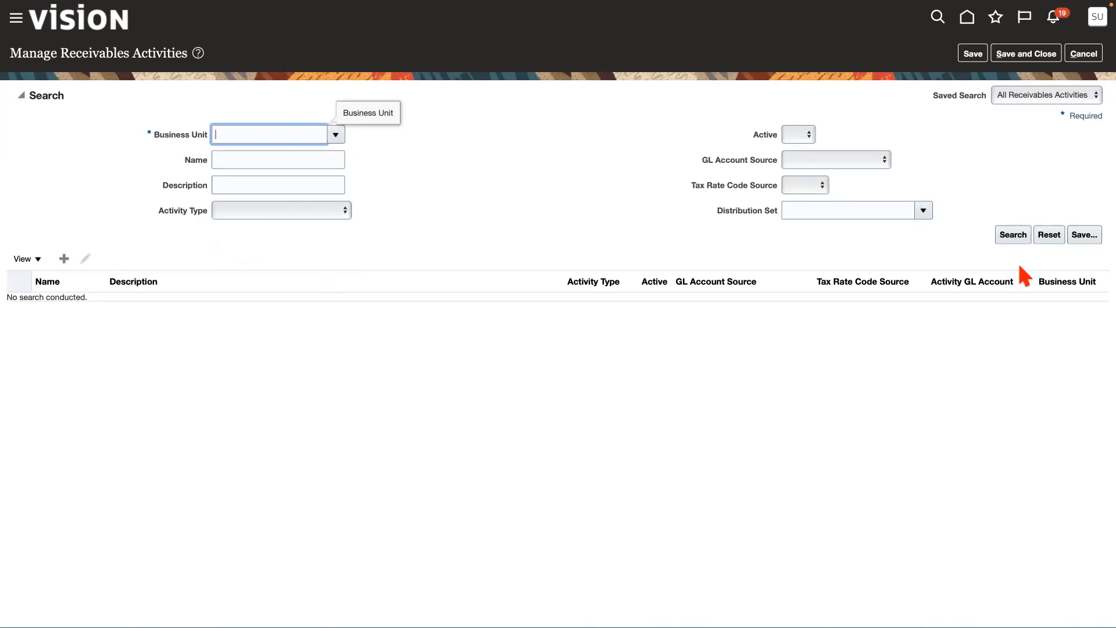
click(1011, 237)
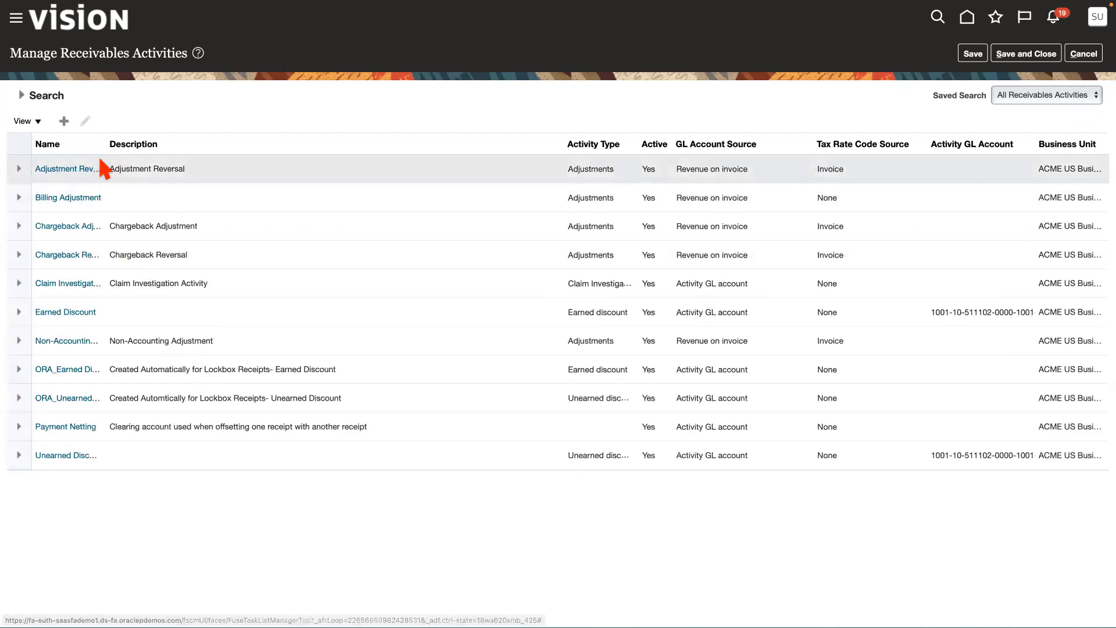
- Widen the Name column, examine the accounting settings of the Adjustment Reversal and Earned Discount activities, and leave without saving
drag(110, 146, 155, 198)
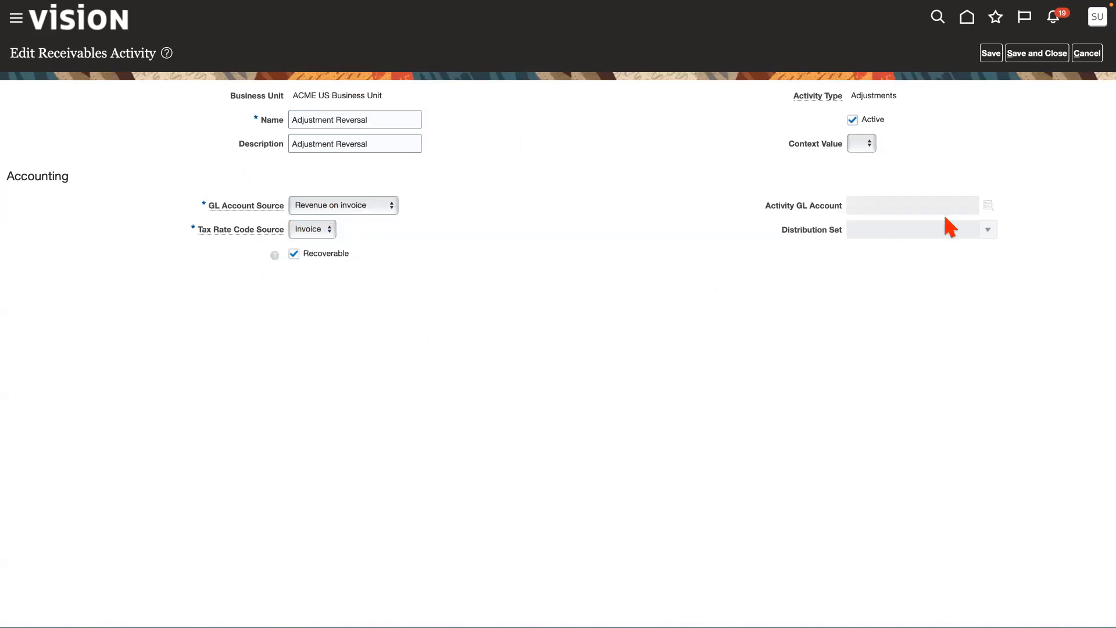
click(1087, 53)
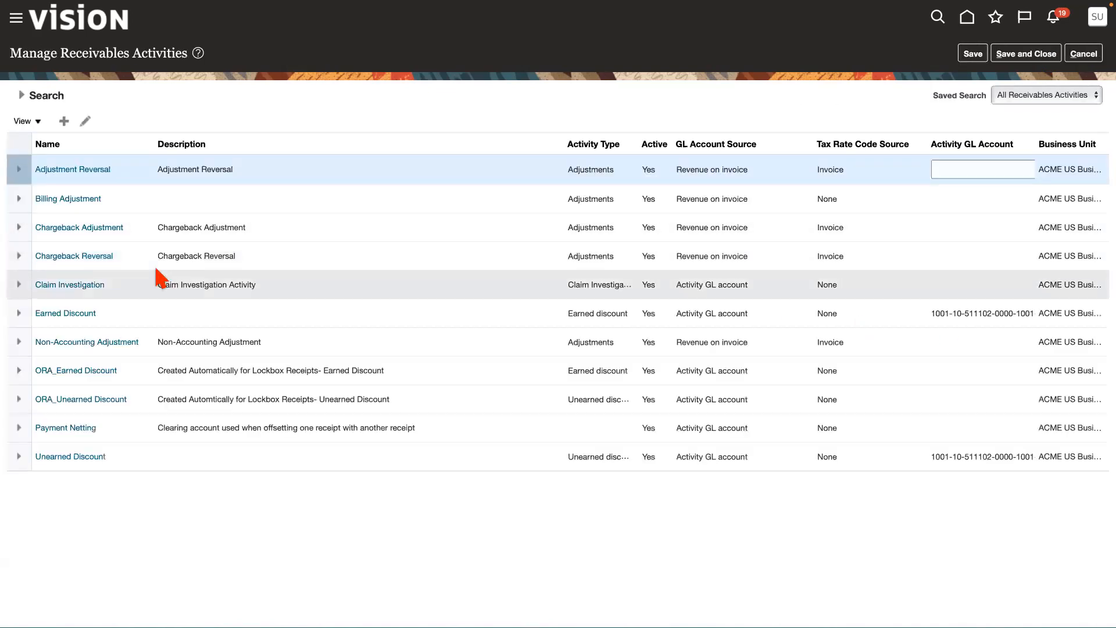
click(876, 319)
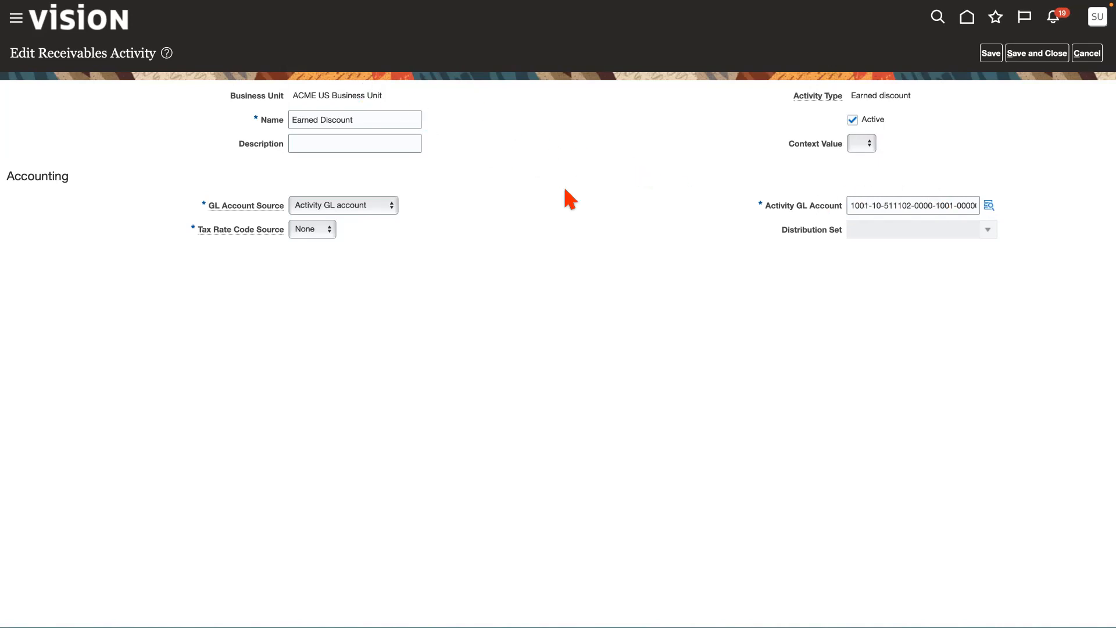
click(1081, 55)
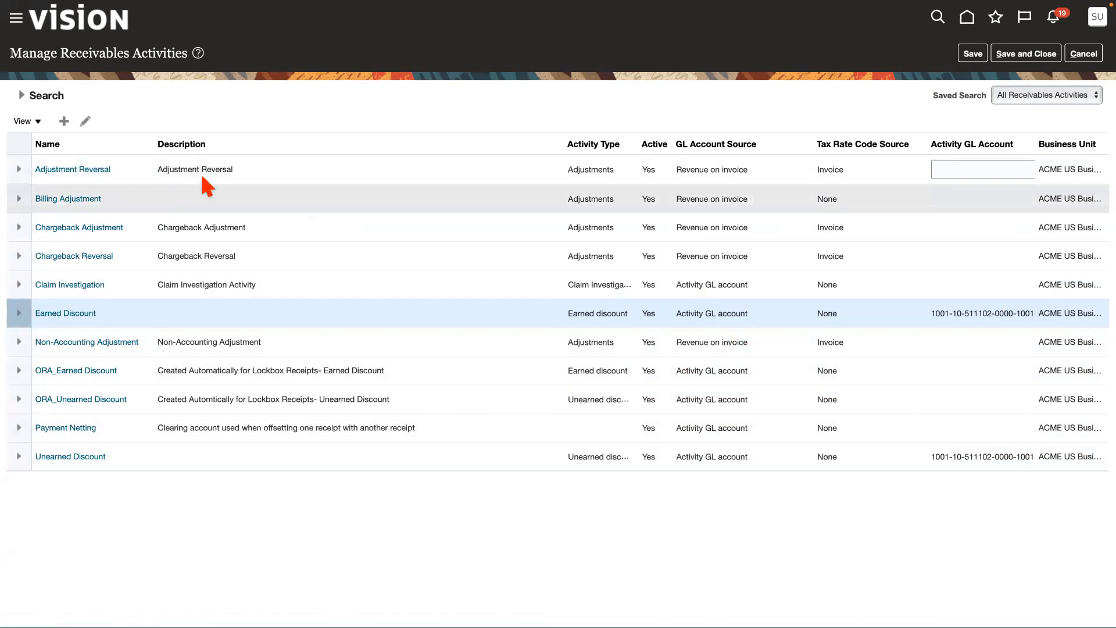
click(1083, 53)
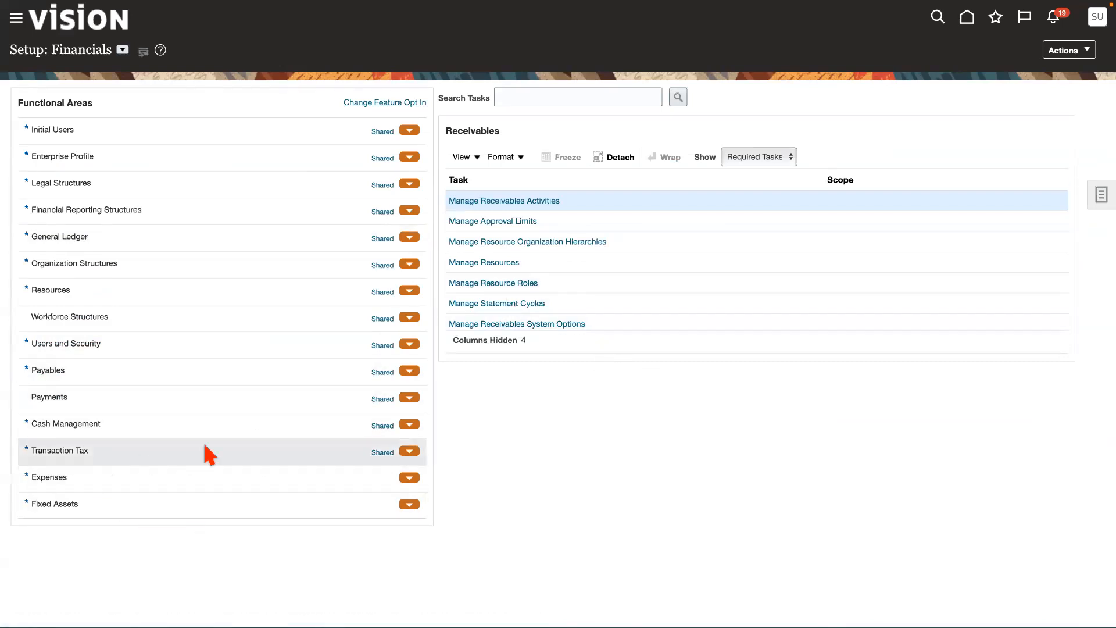
- Open the Manage Receivables System Options task in the Receivables functional area
scroll(254, 344, down, 5)
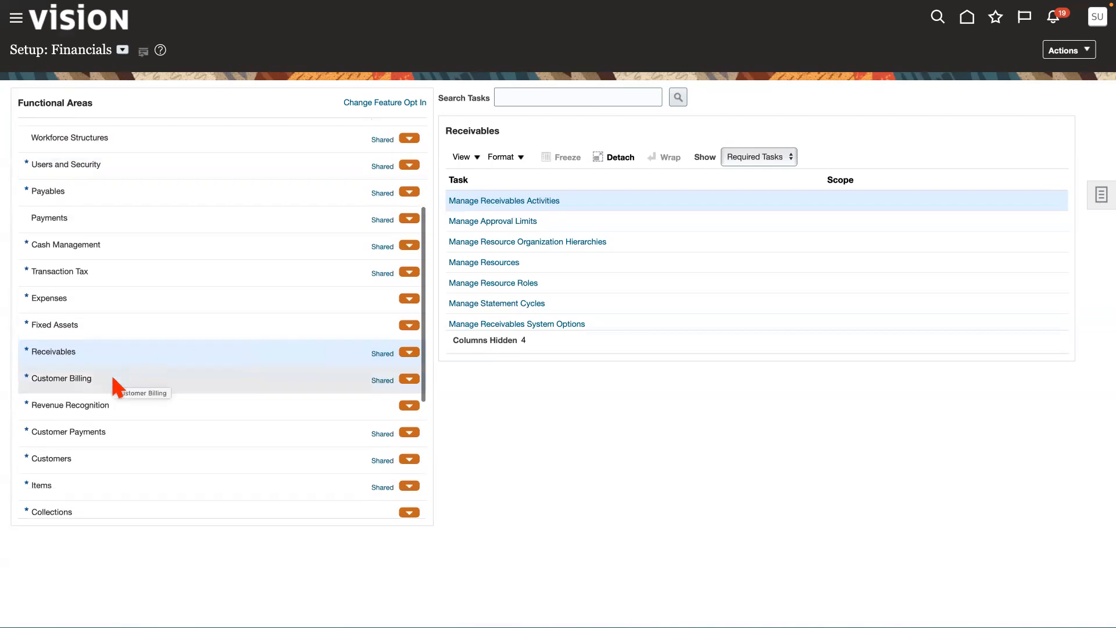
click(118, 387)
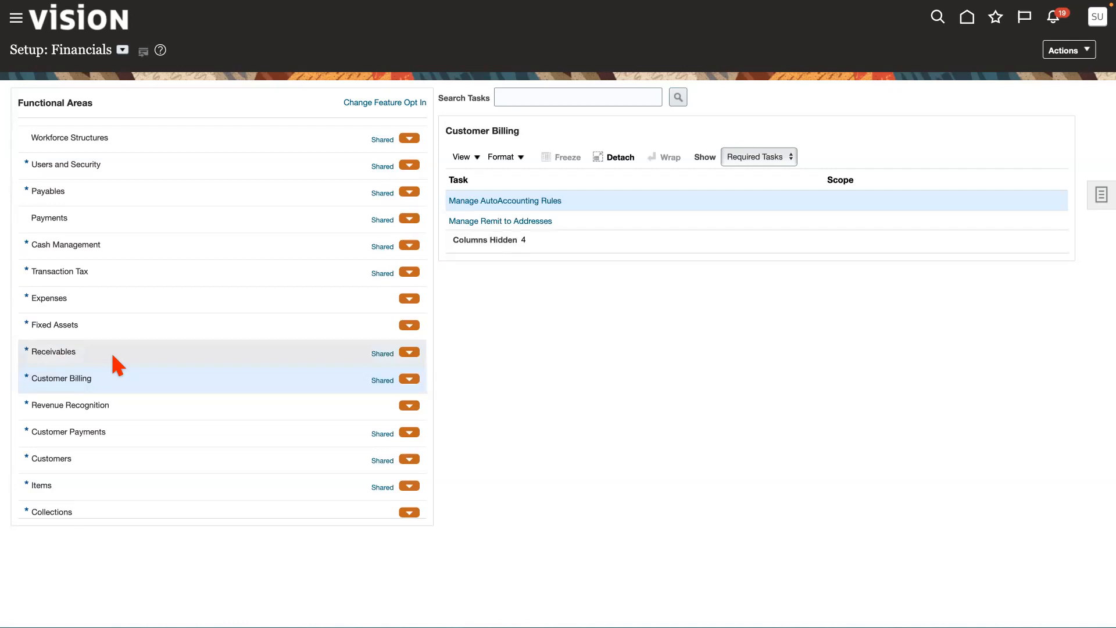
click(104, 352)
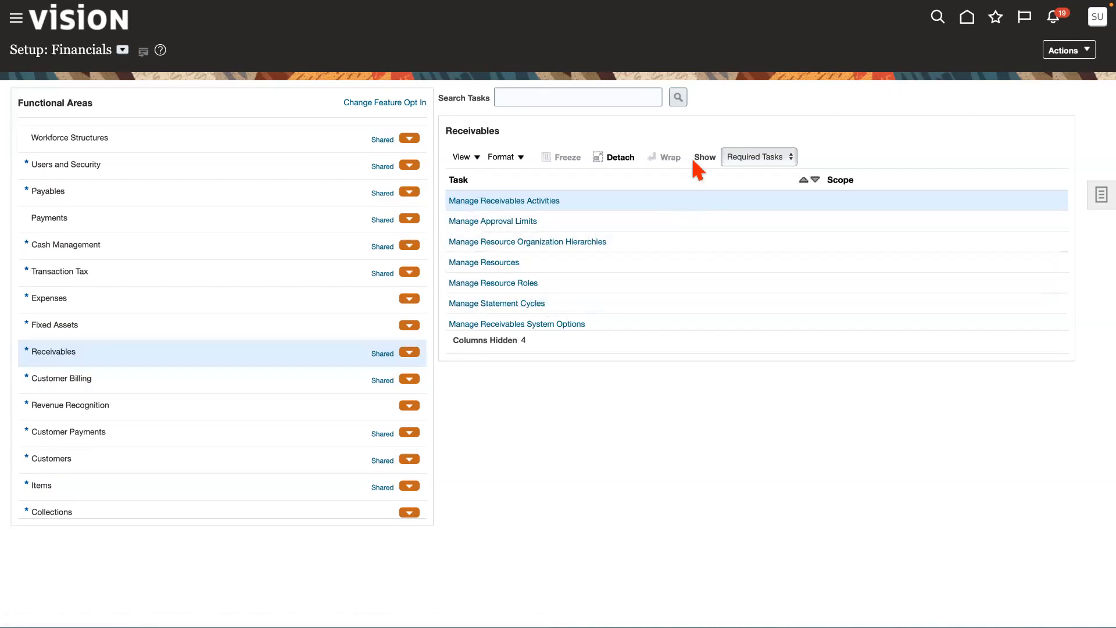
click(773, 166)
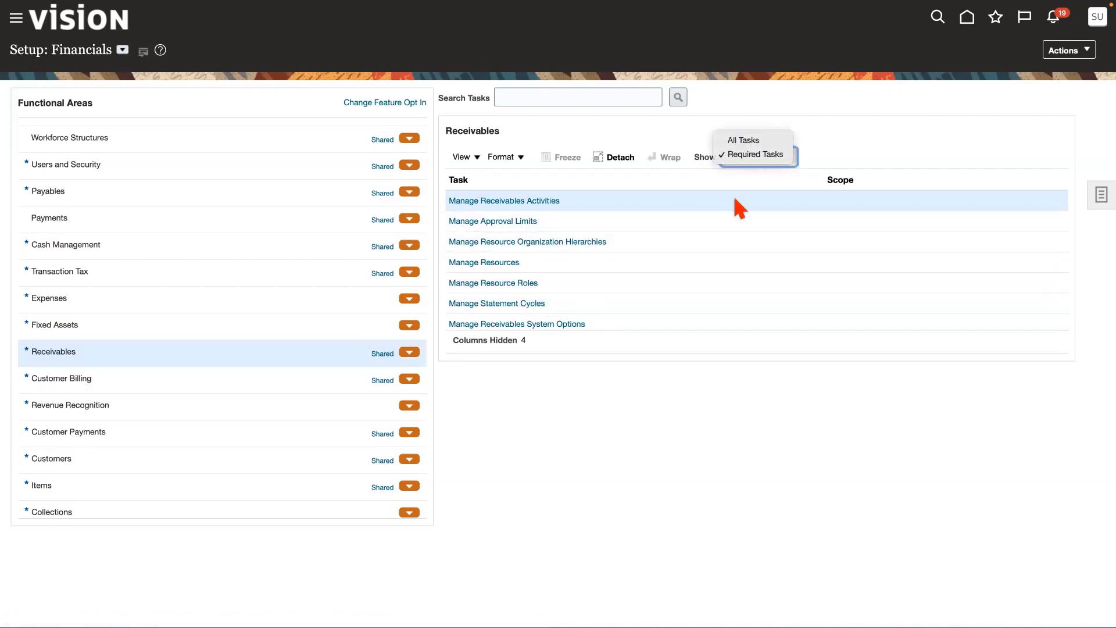
click(597, 333)
click(518, 325)
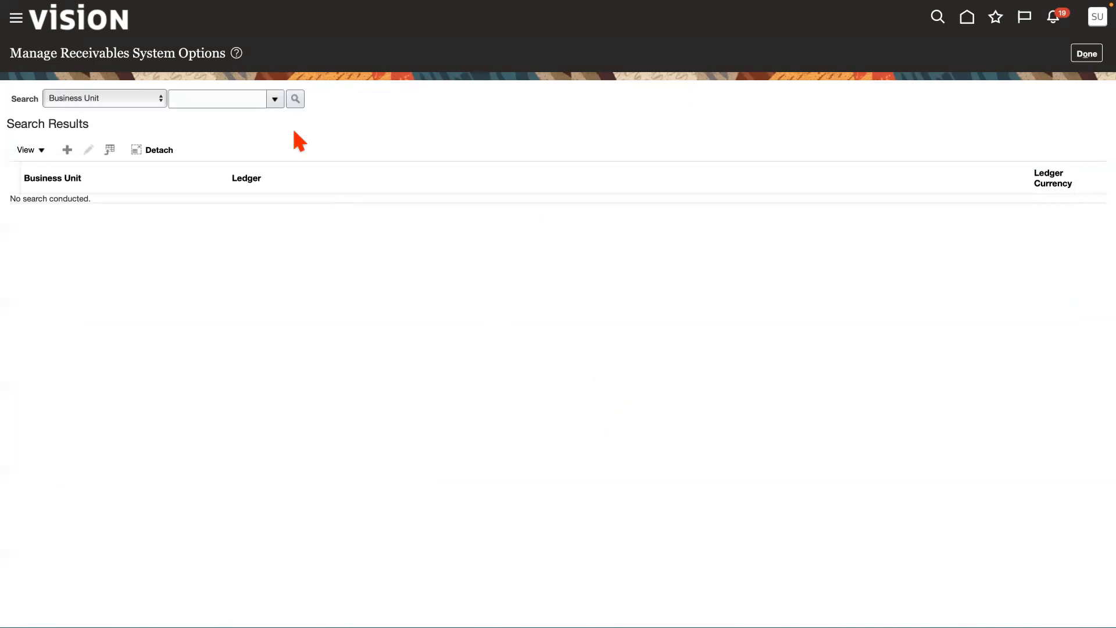
- Search the Receivables system options for ACME US Business Unit and open its record
click(213, 96)
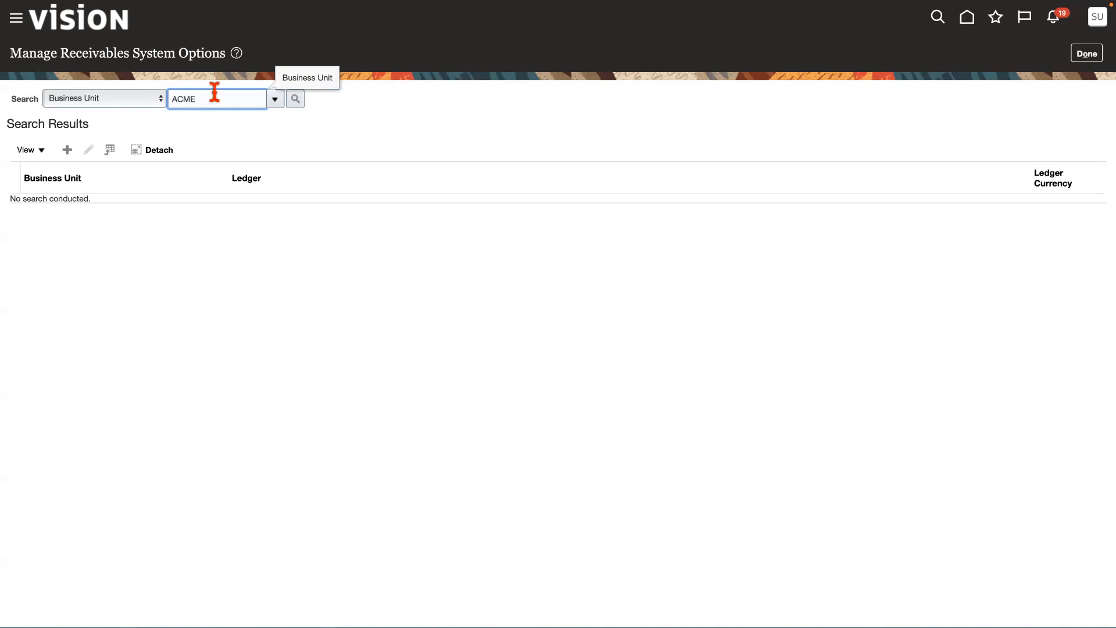
click(273, 98)
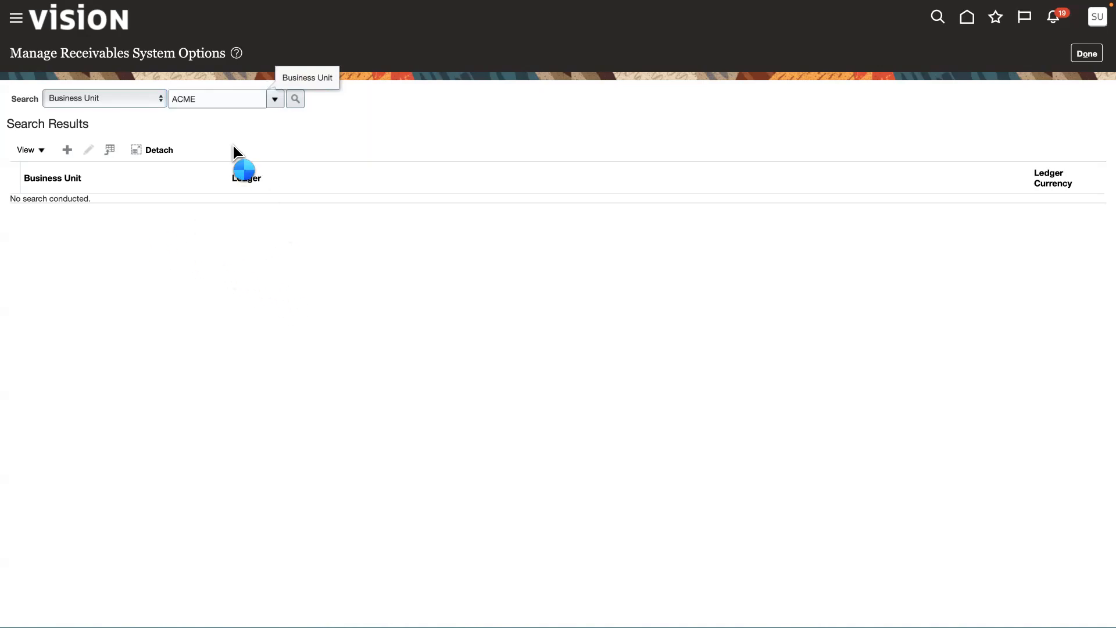
click(211, 180)
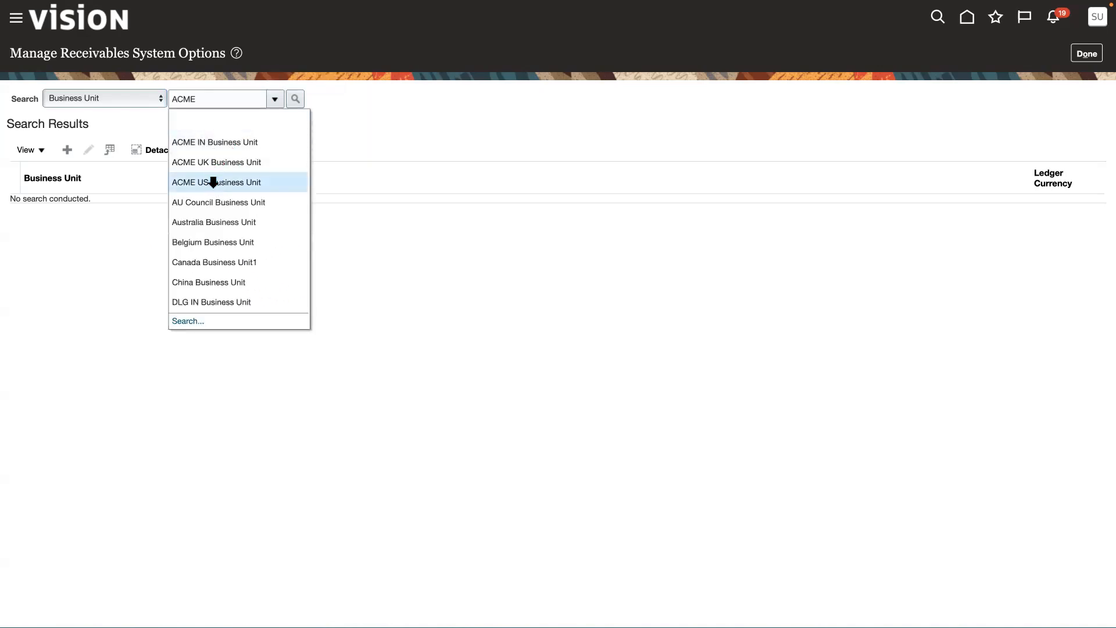
click(296, 100)
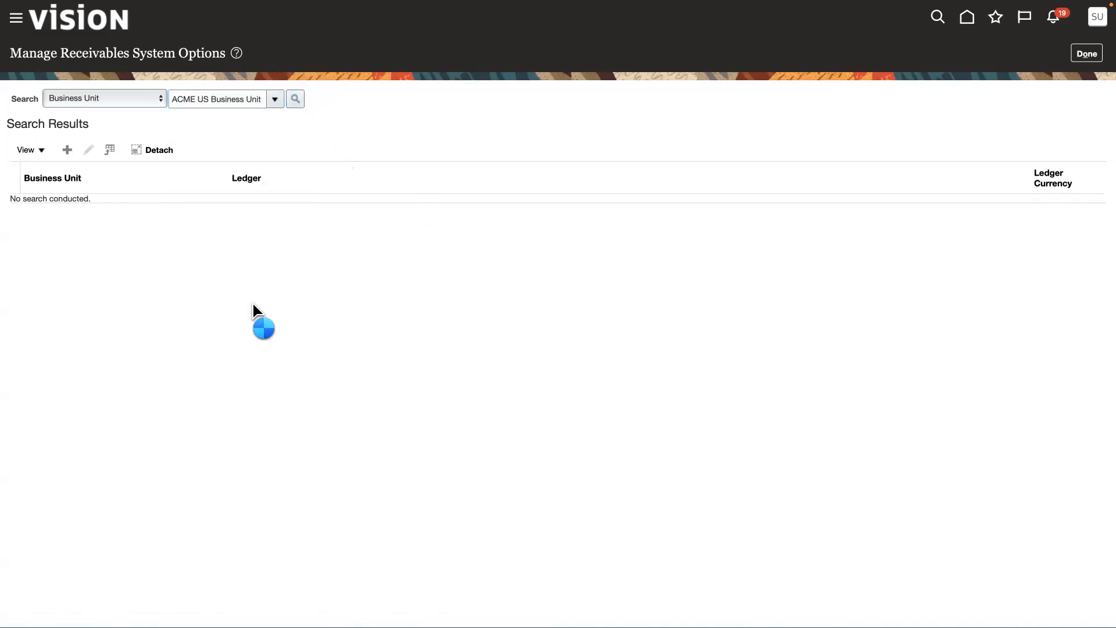
click(76, 204)
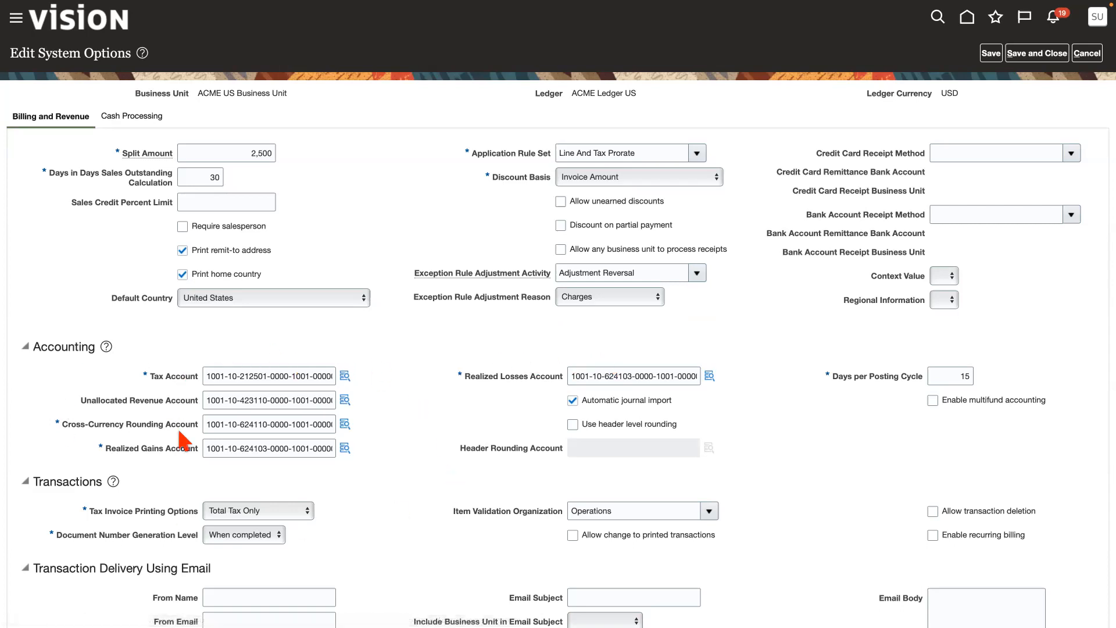
- Review the Billing and Revenue and Cash Processing system options of ACME US Business Unit, and leave without saving
scroll(875, 472, down, 1)
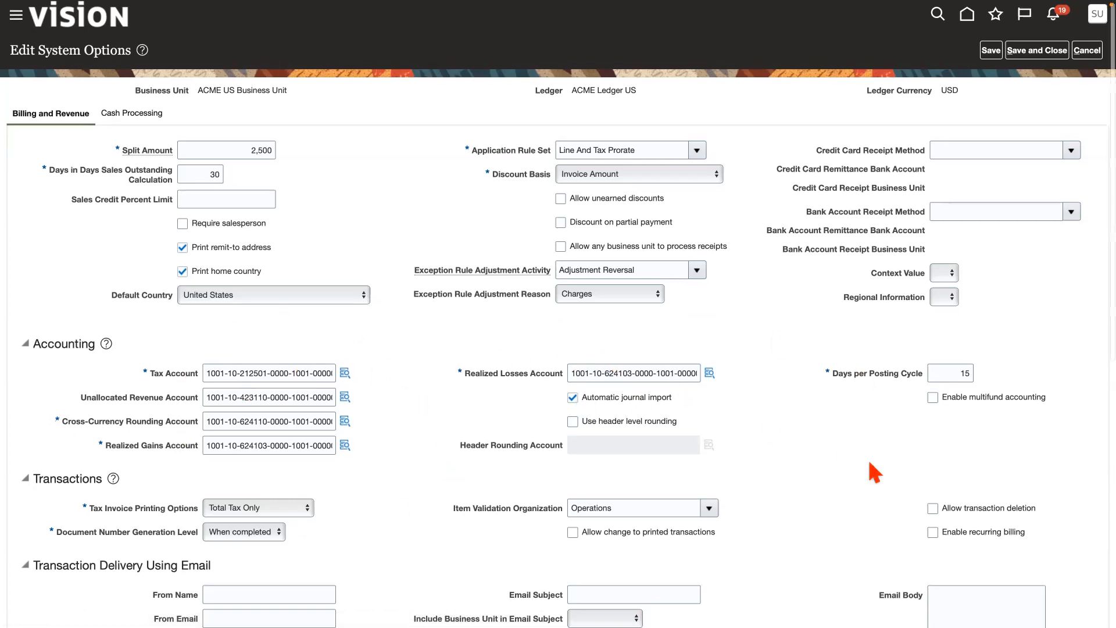
scroll(875, 472, down, 6)
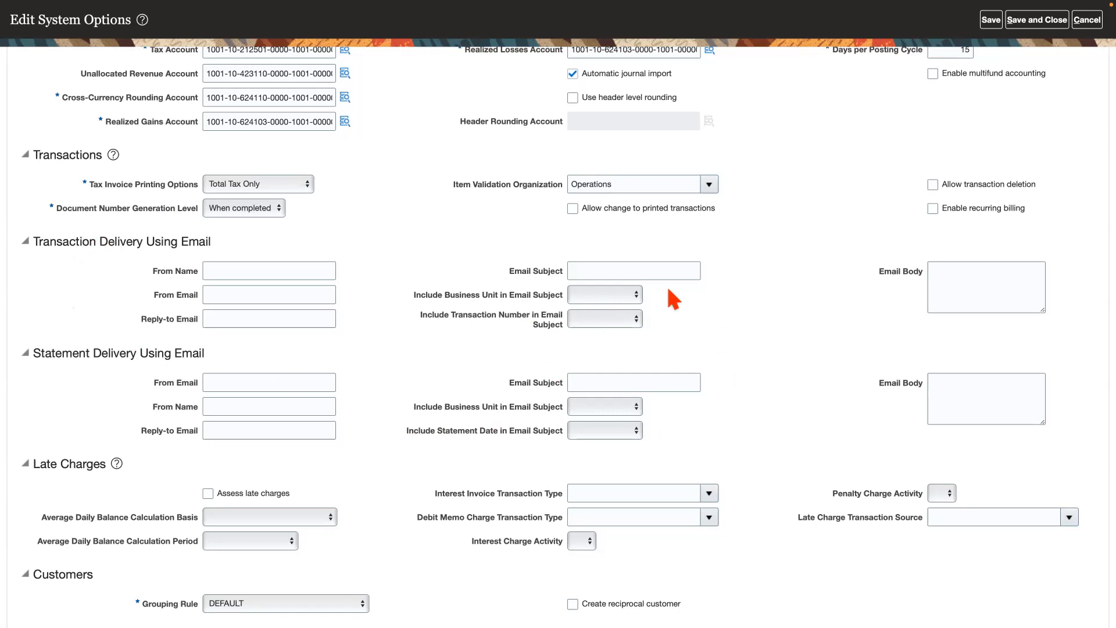
scroll(510, 494, down, 3)
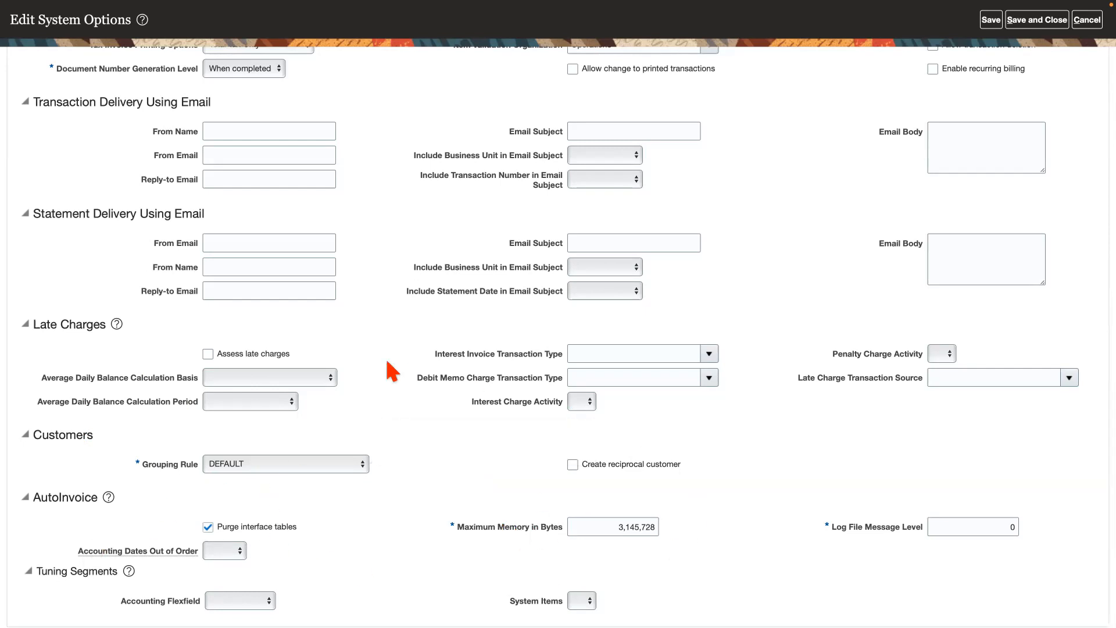
scroll(386, 368, up, 10)
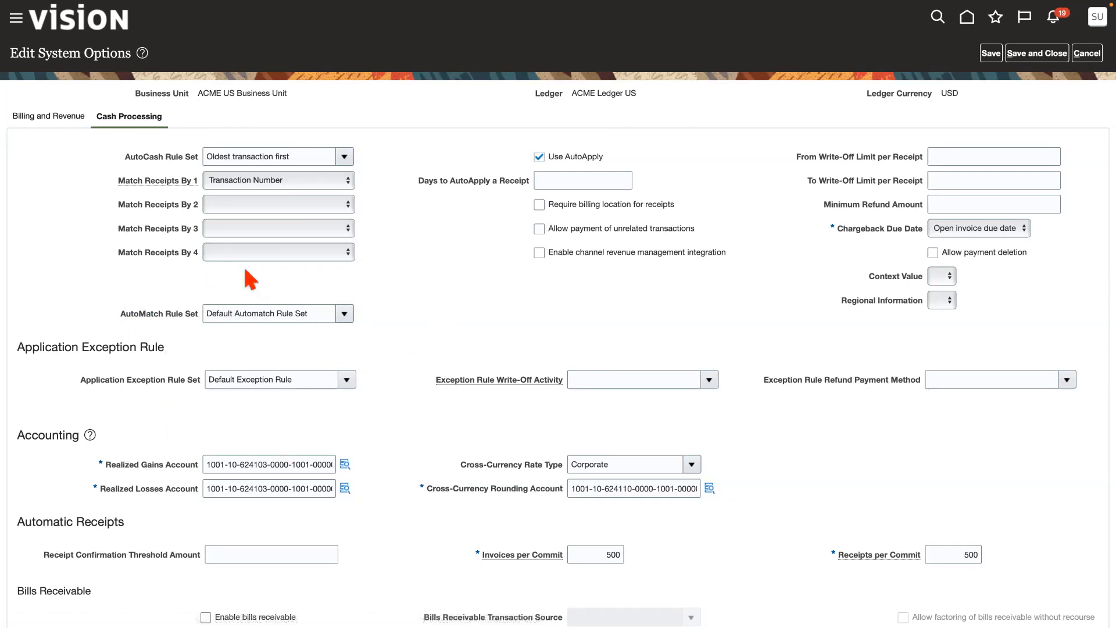
scroll(423, 486, down, 1)
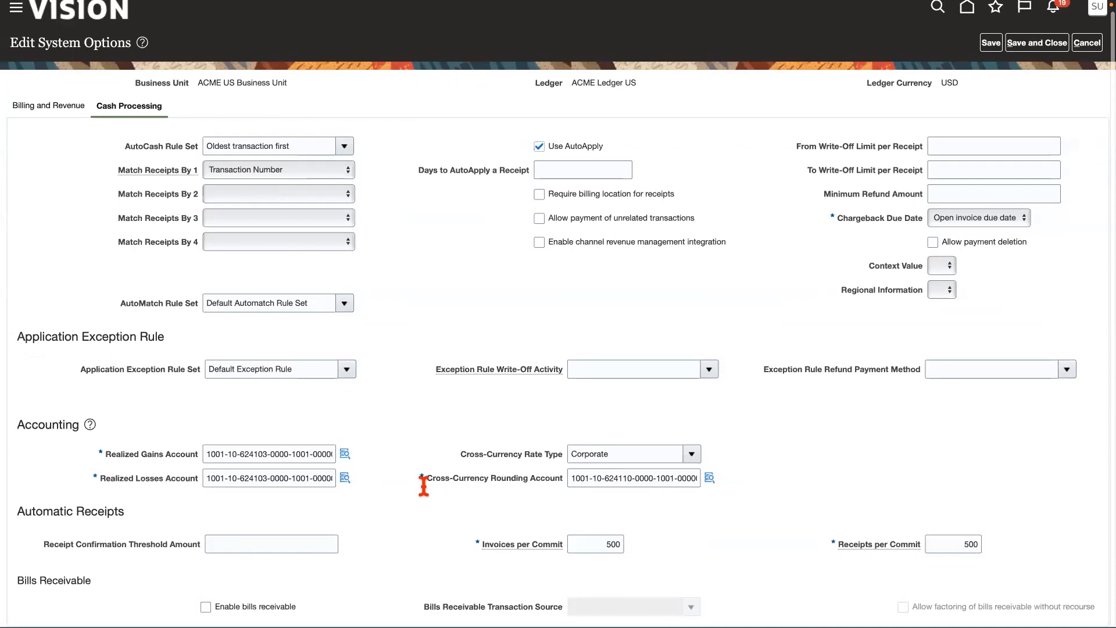
scroll(491, 442, up, 1)
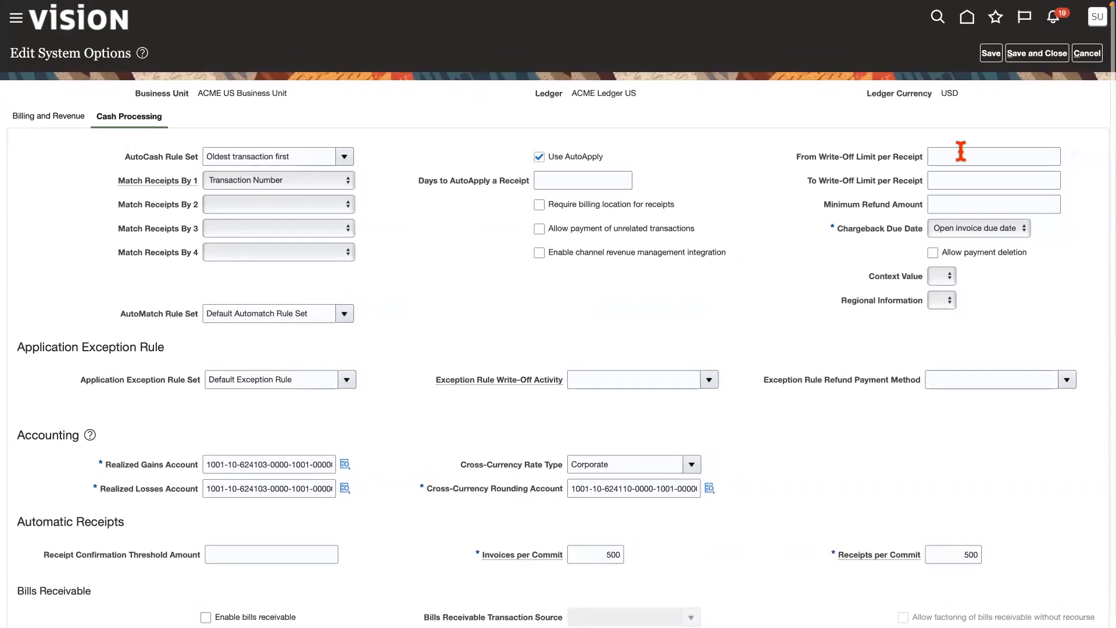
click(1086, 53)
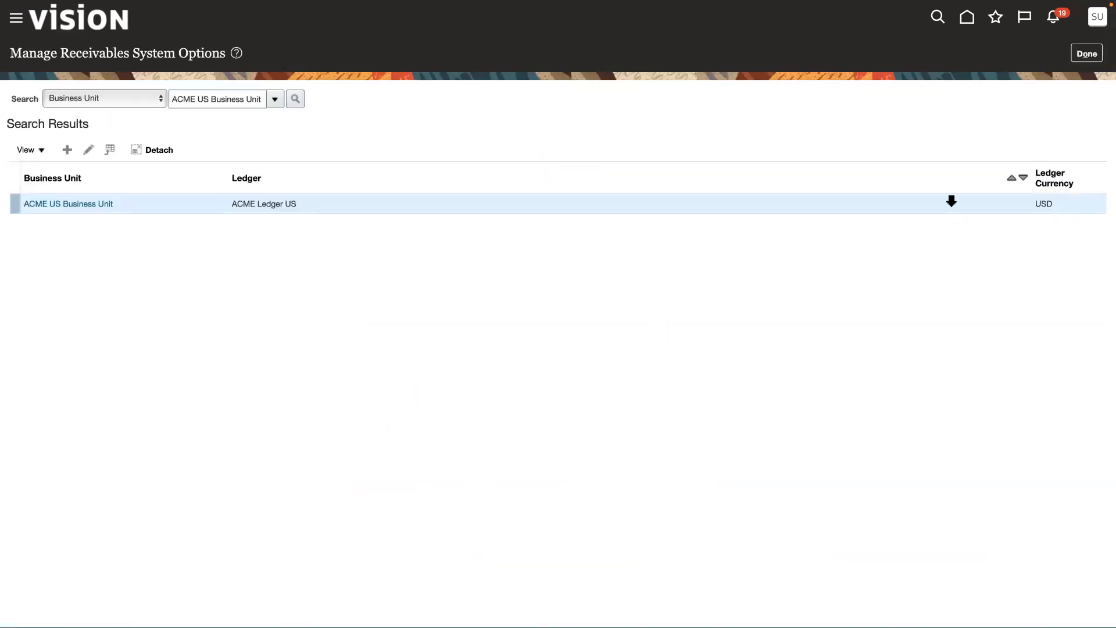
click(1085, 57)
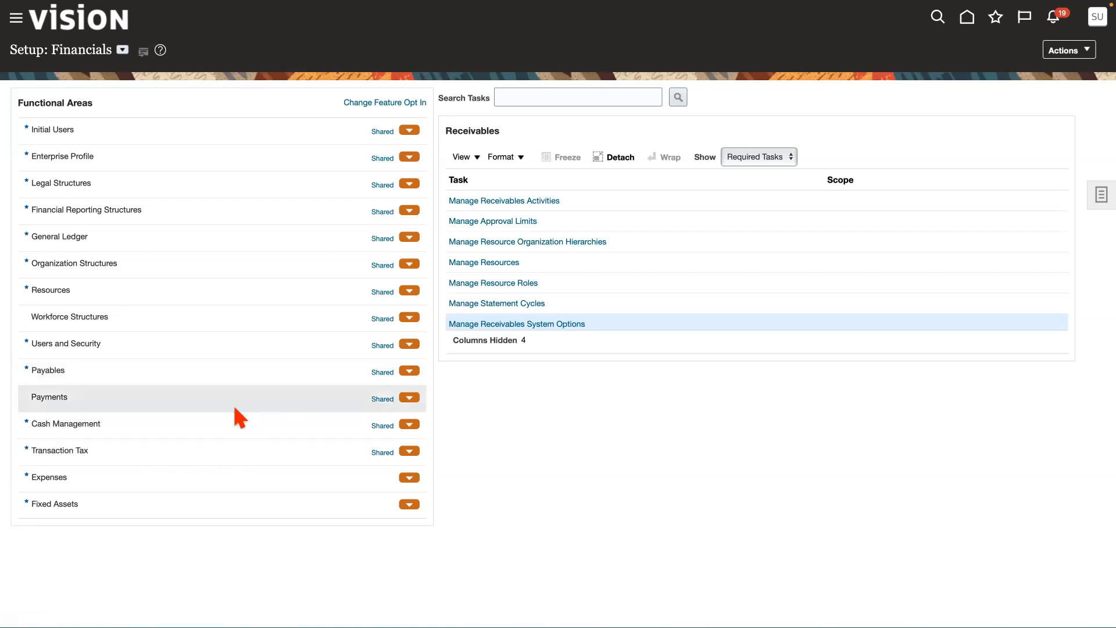
- Review the receipt-from criteria in the Customer Billing task Manage Remit to Addresses and return to the setup page
scroll(234, 407, down, 5)
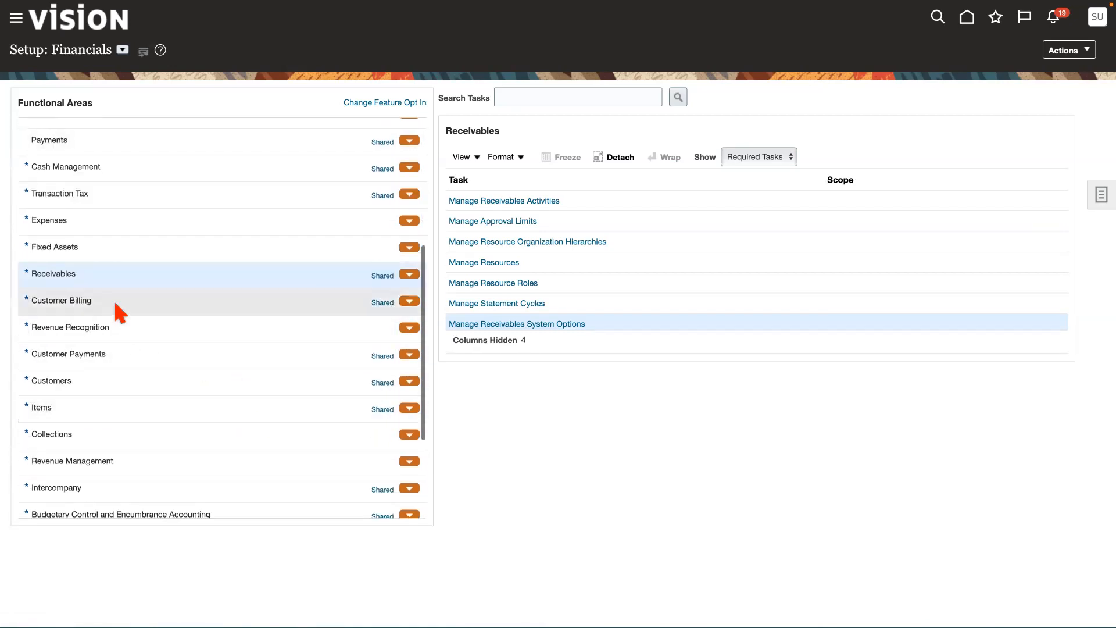
click(116, 304)
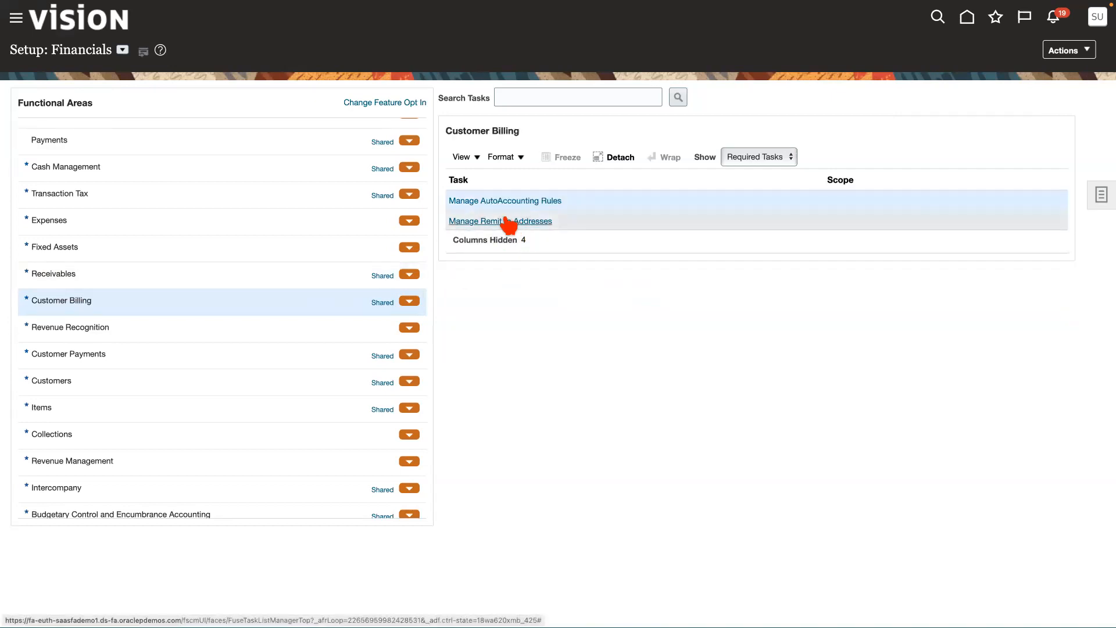
click(510, 223)
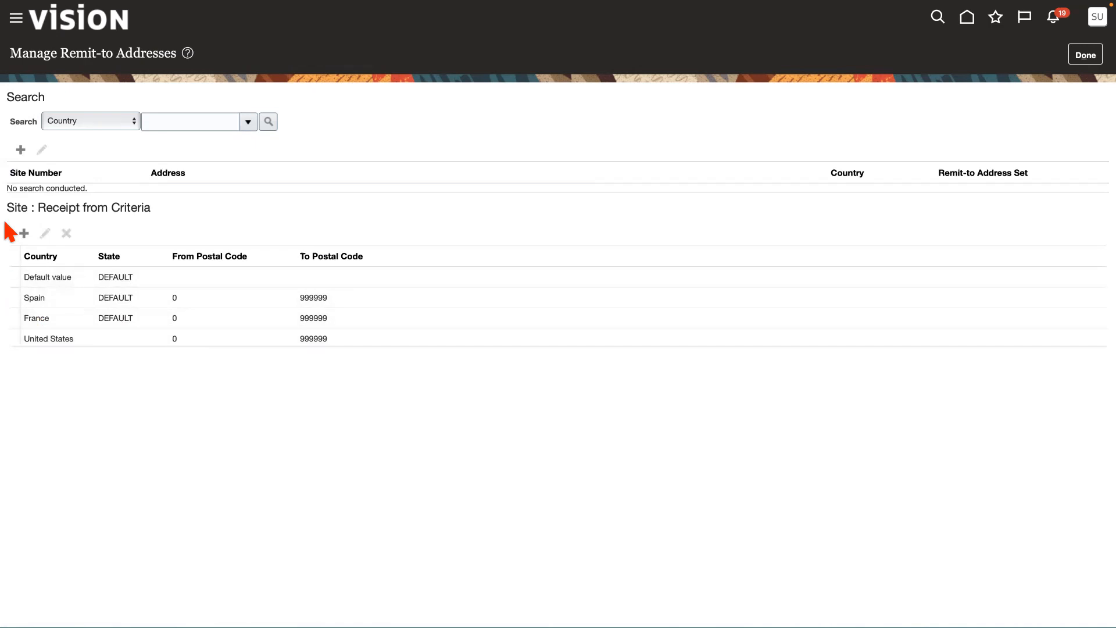
click(1084, 55)
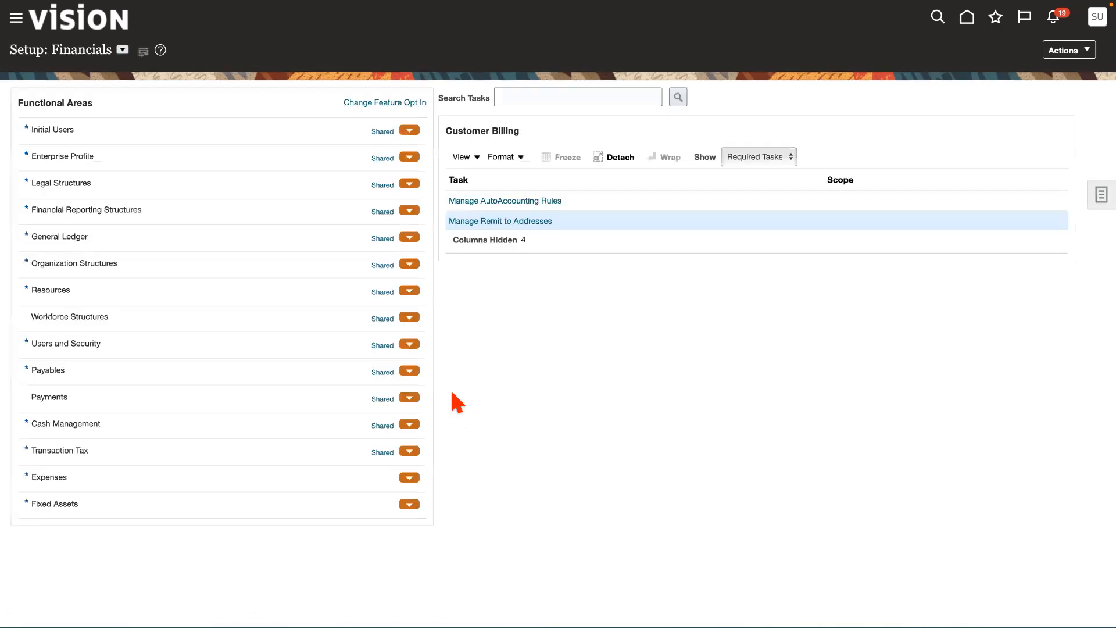
- Open the Customer Billing task Manage AutoAccounting Rules and search for the rules of ACME US Business Unit
click(509, 202)
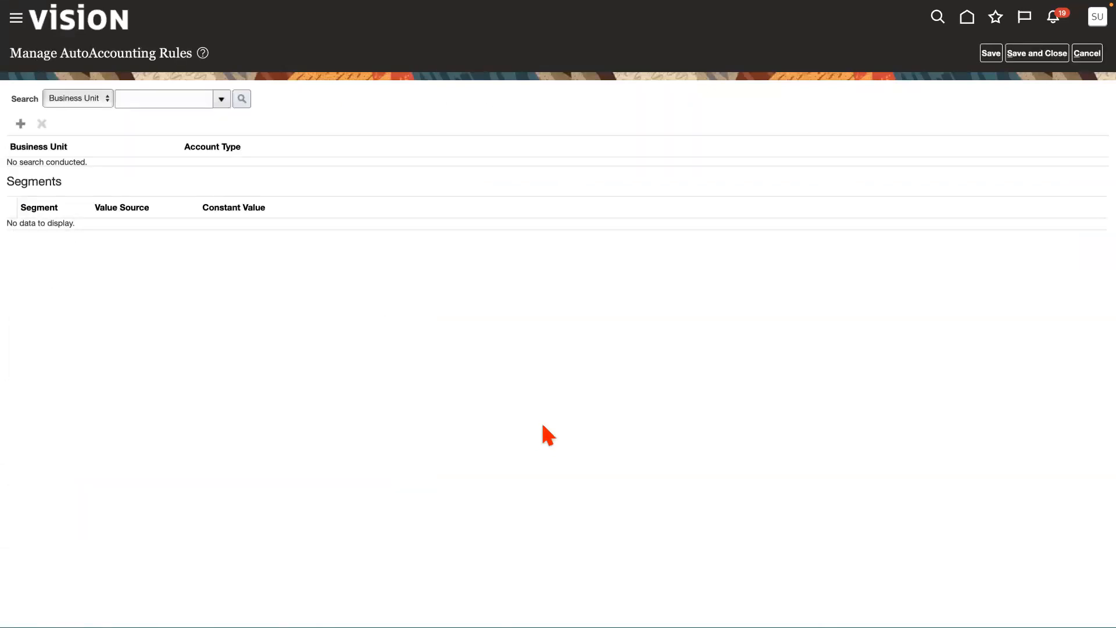
click(220, 98)
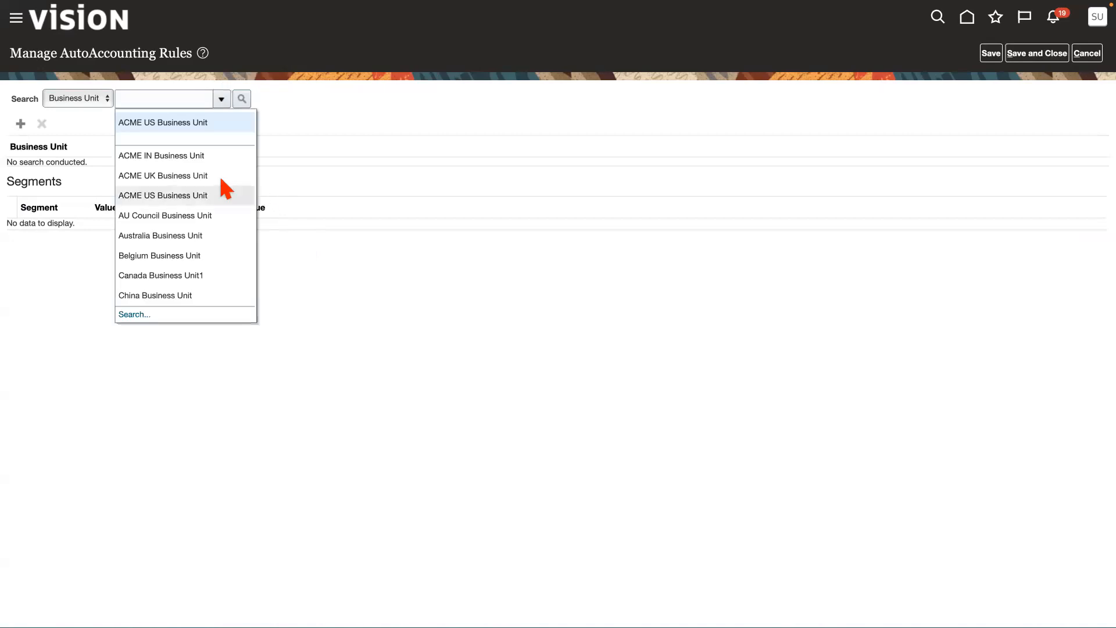
click(172, 122)
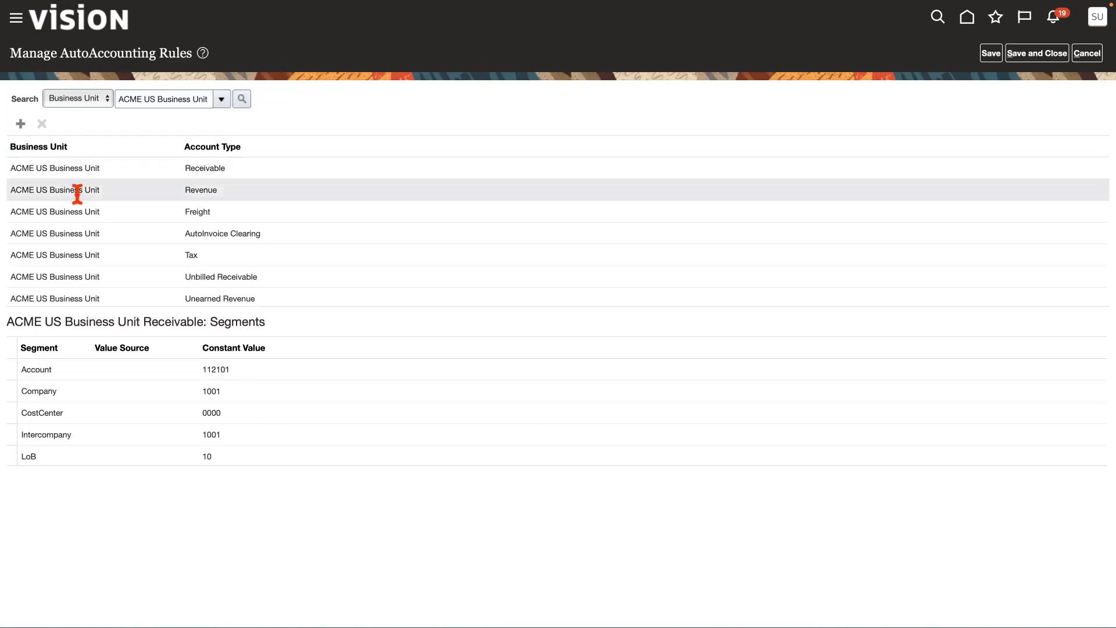
- Examine the segment values of the Receivable and Revenue account types, and leave the AutoAccounting rules without saving
click(262, 168)
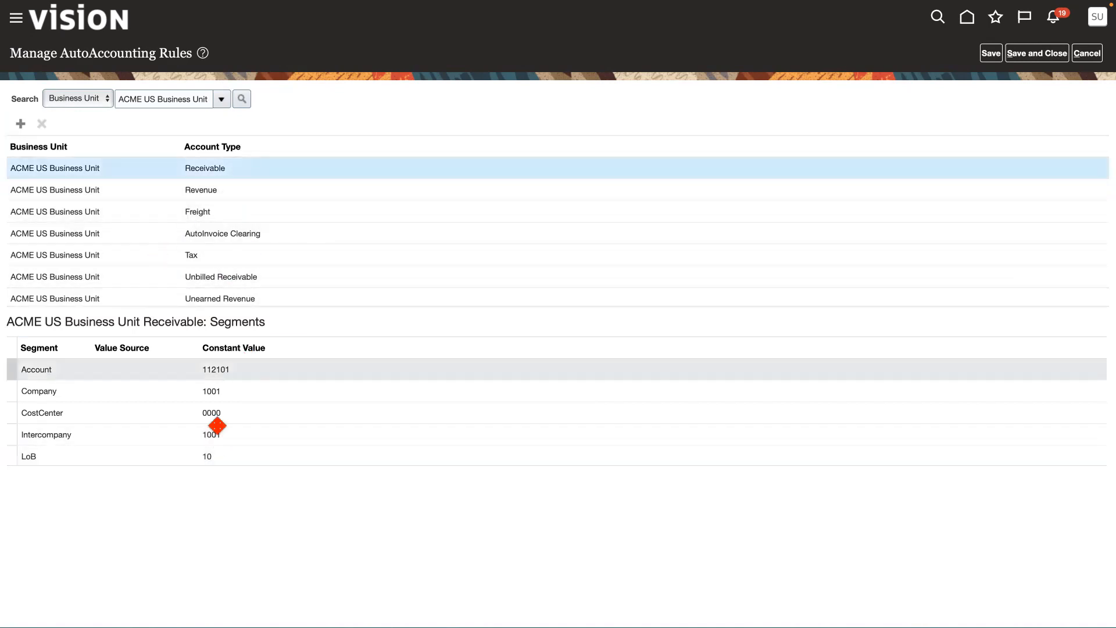
click(241, 194)
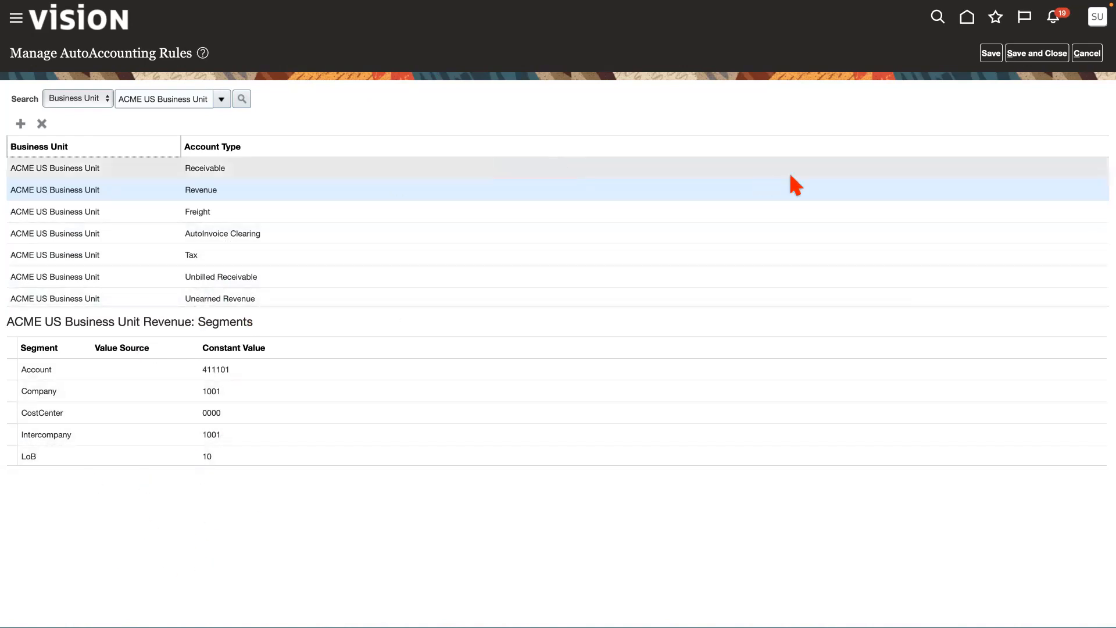
click(1086, 53)
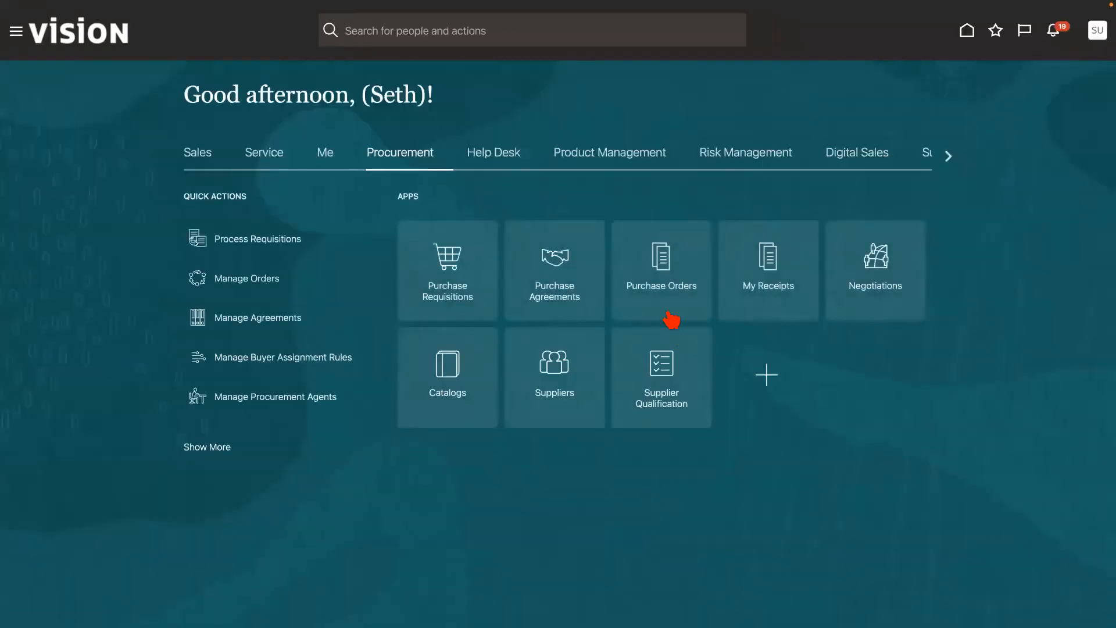
- Go to Period Close under General Accounting and open the General Ledger accounting period statuses of ACME Ledger US
click(945, 162)
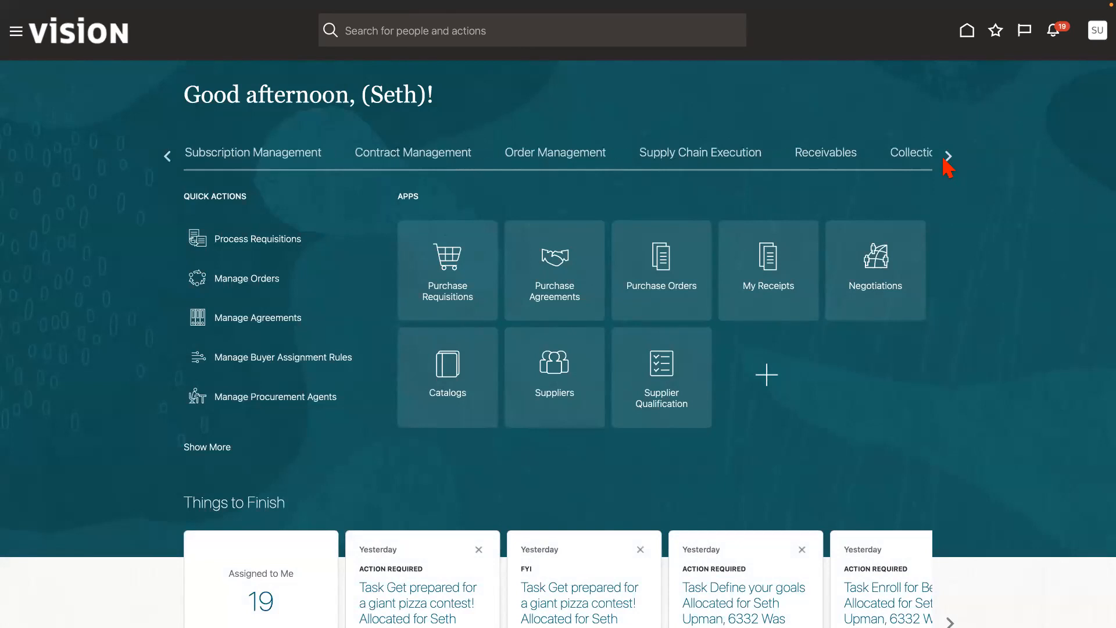
click(946, 158)
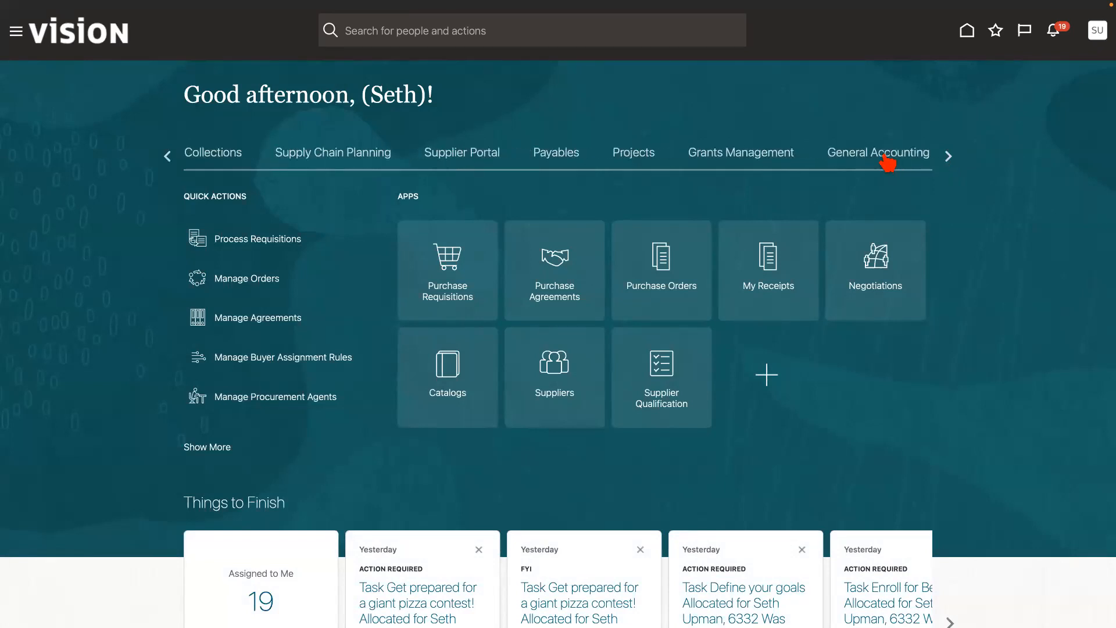
click(878, 157)
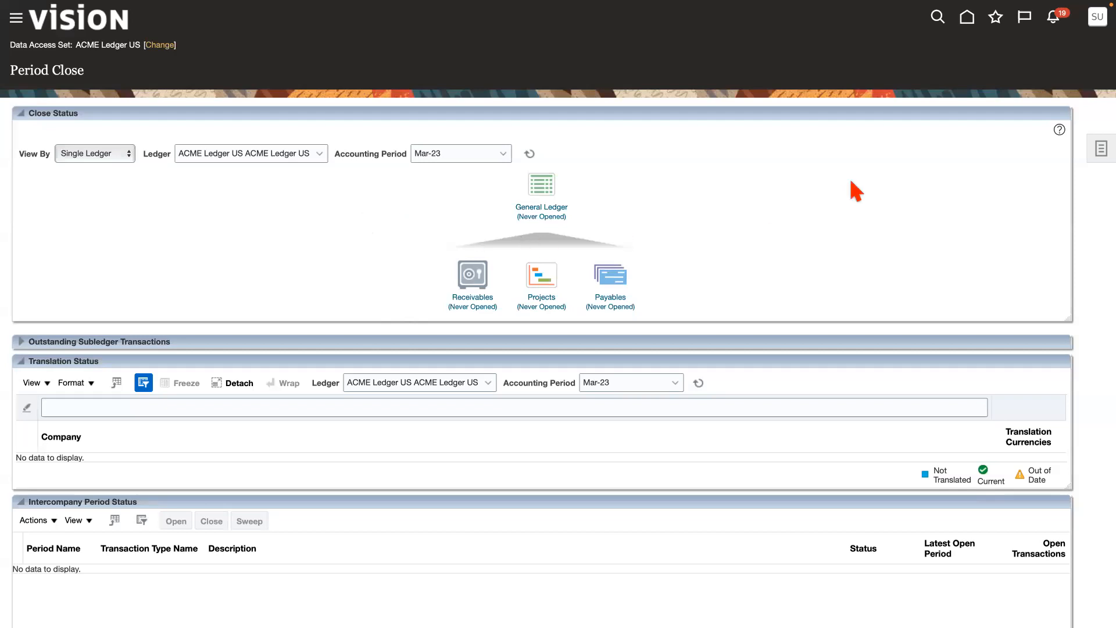
click(540, 215)
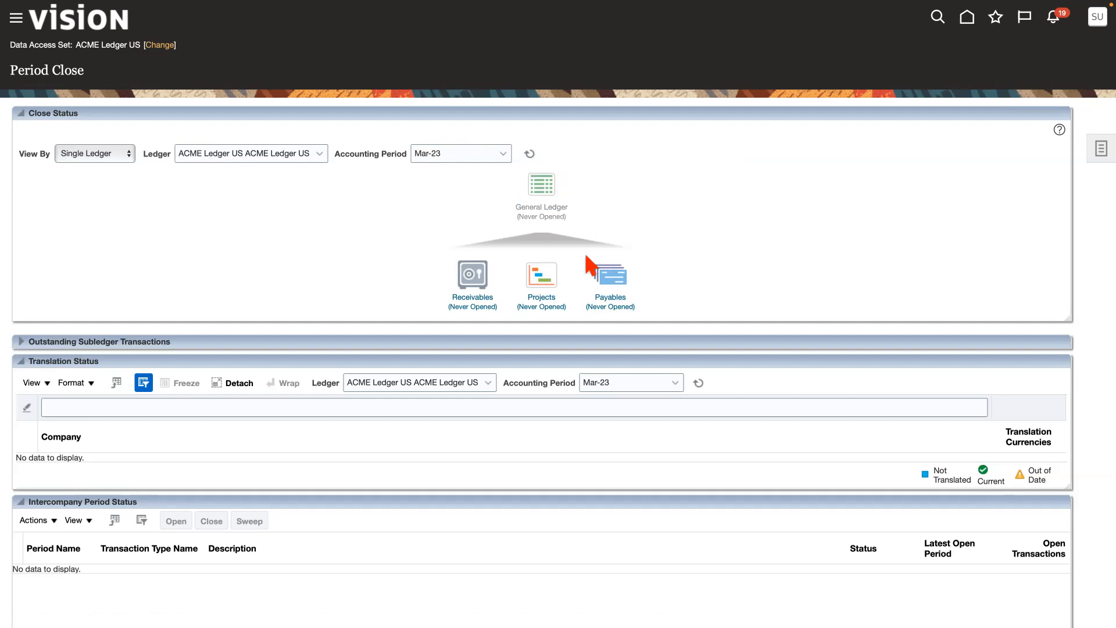
click(537, 184)
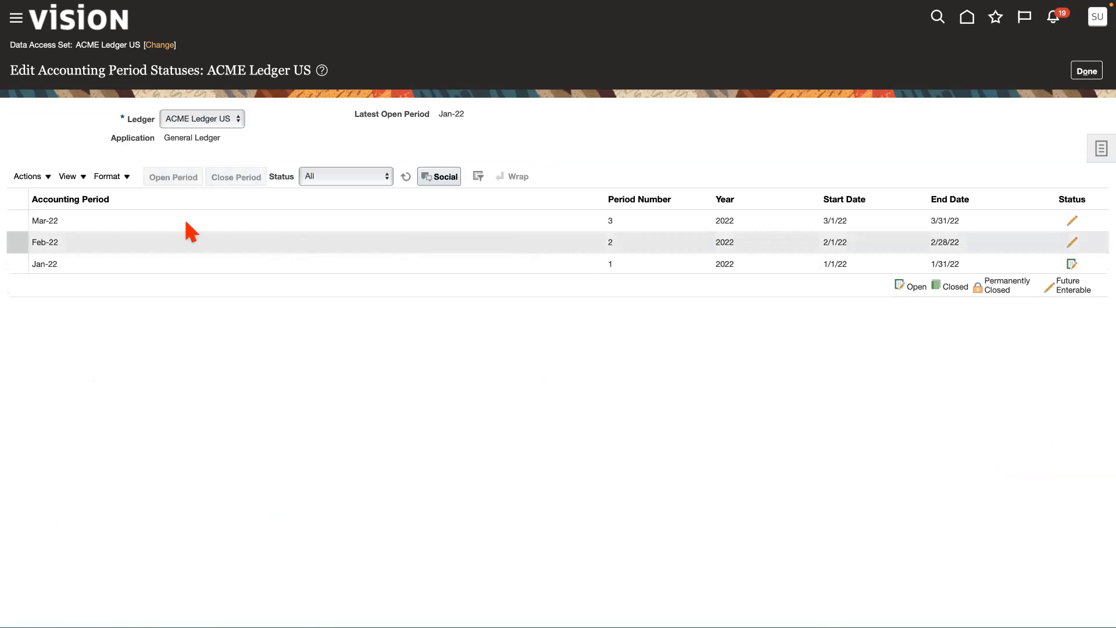
- Open the General Ledger periods of ACME Ledger US up to target period Mar-23 and return to Period Close
click(47, 178)
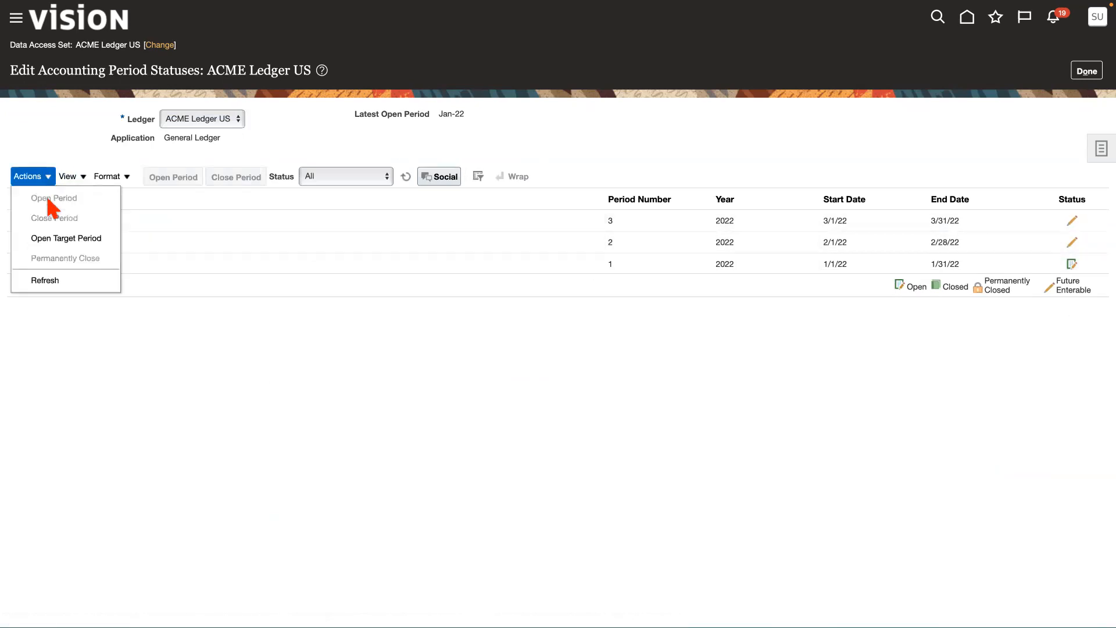
click(46, 238)
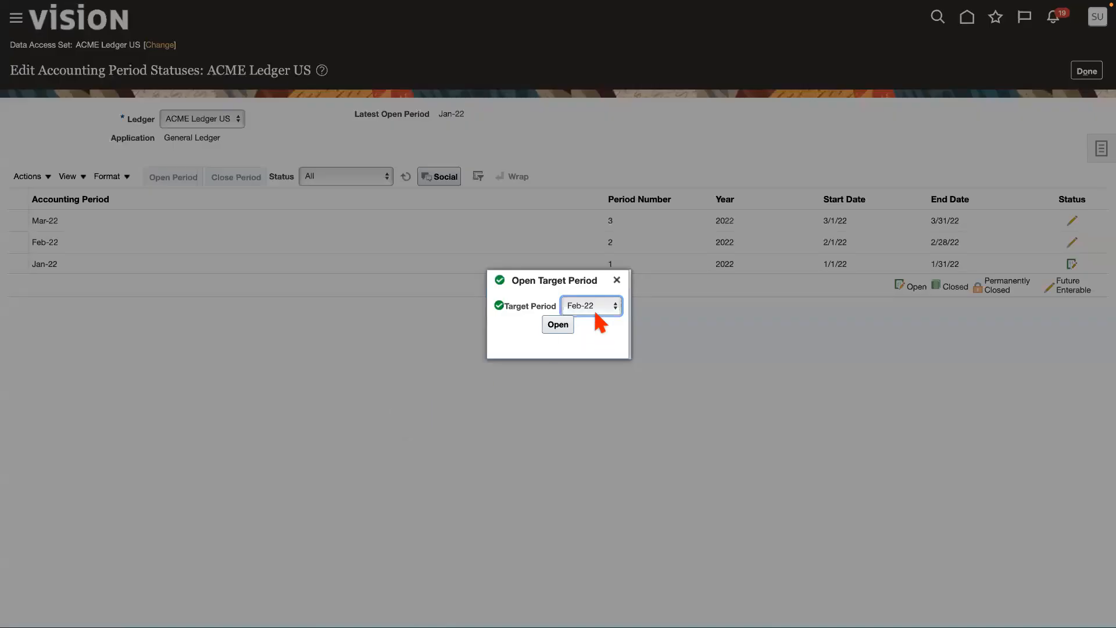
click(599, 321)
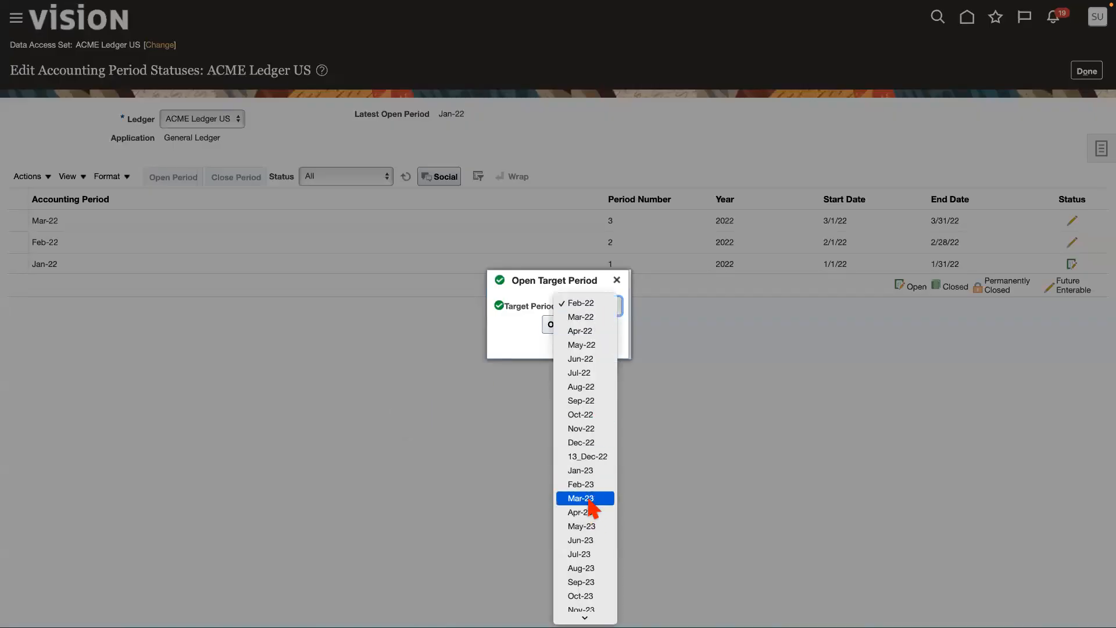
click(581, 498)
click(559, 328)
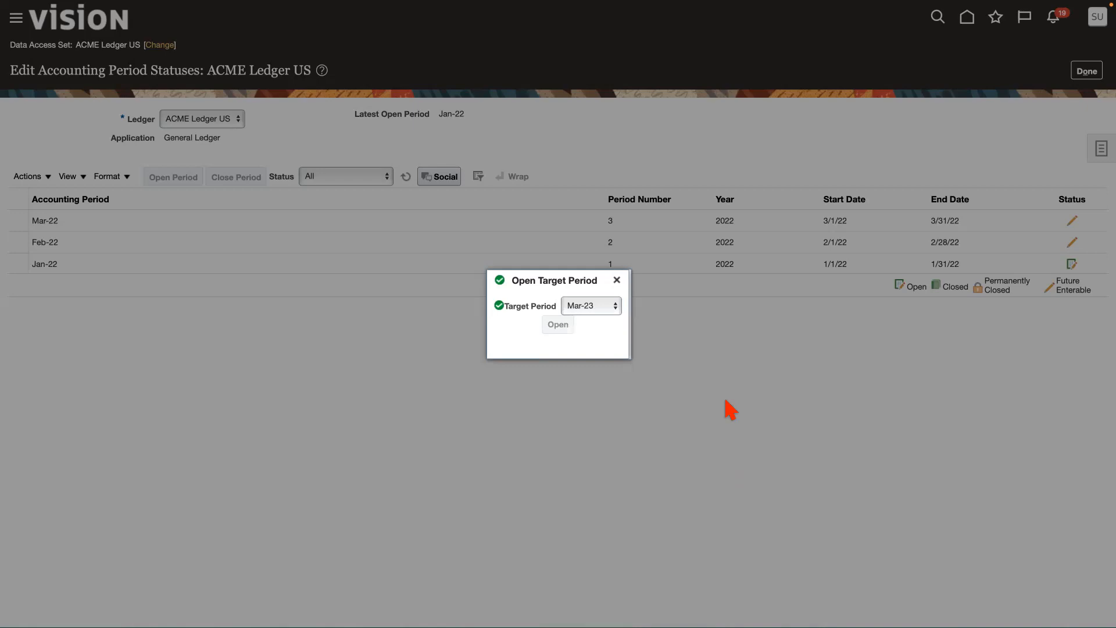
click(806, 335)
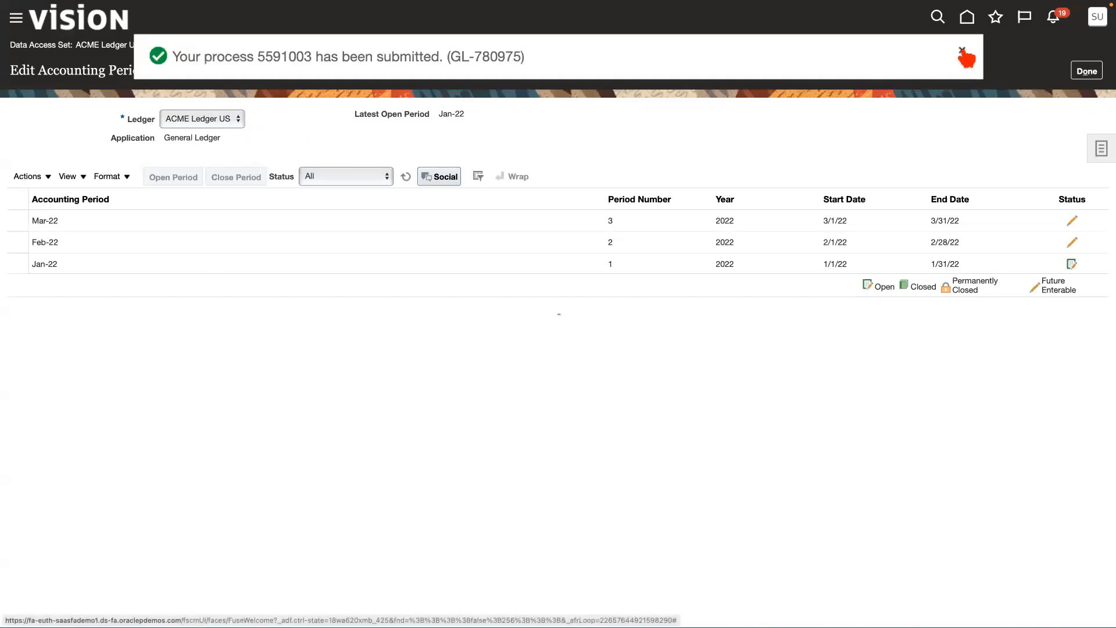
click(1083, 72)
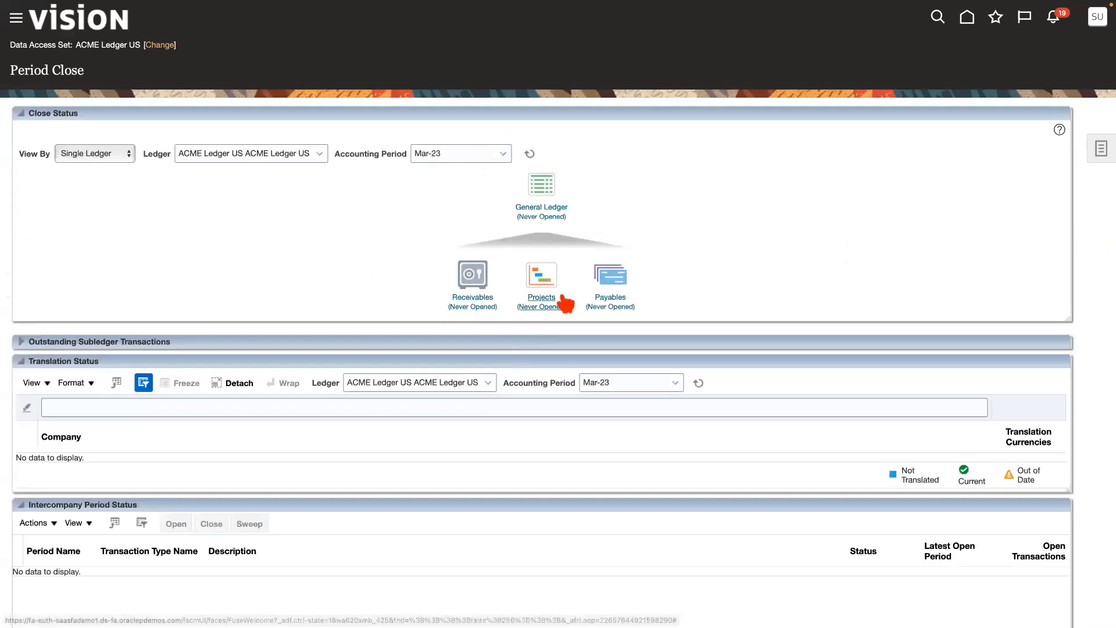
- Try to open Apr-22 as the first Payables period of ACME Ledger US, and leave the Payables period statuses
click(609, 304)
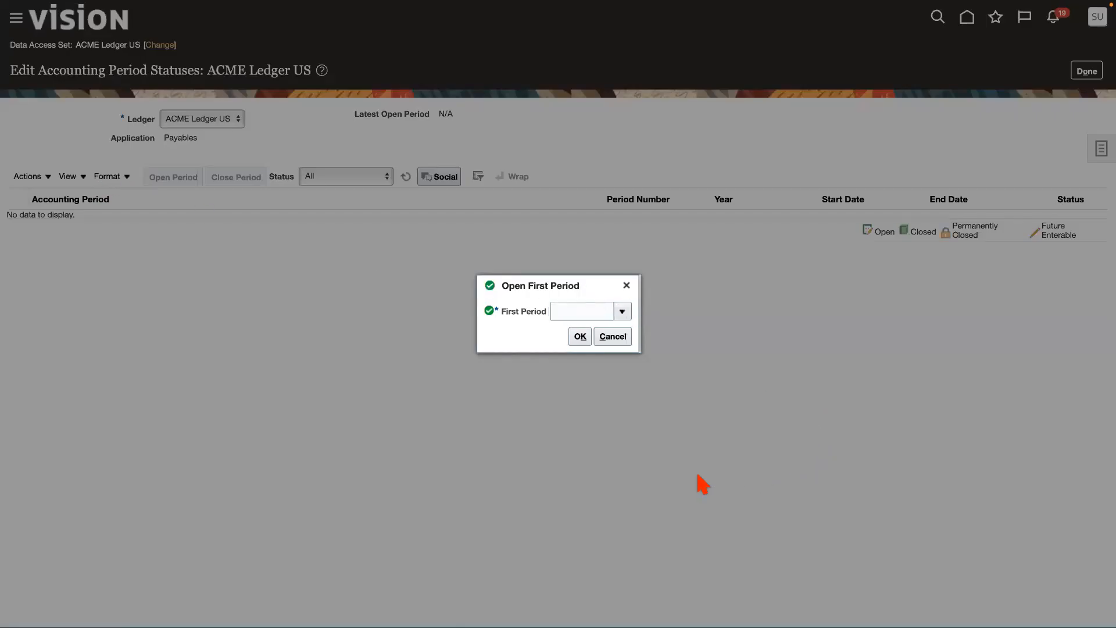
click(622, 311)
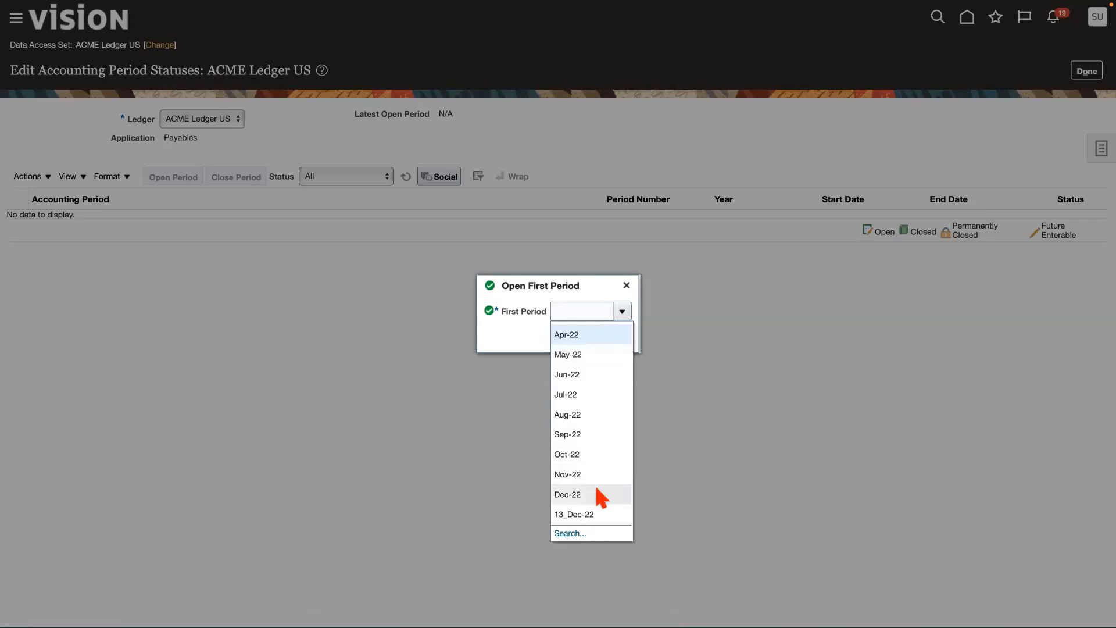
click(571, 335)
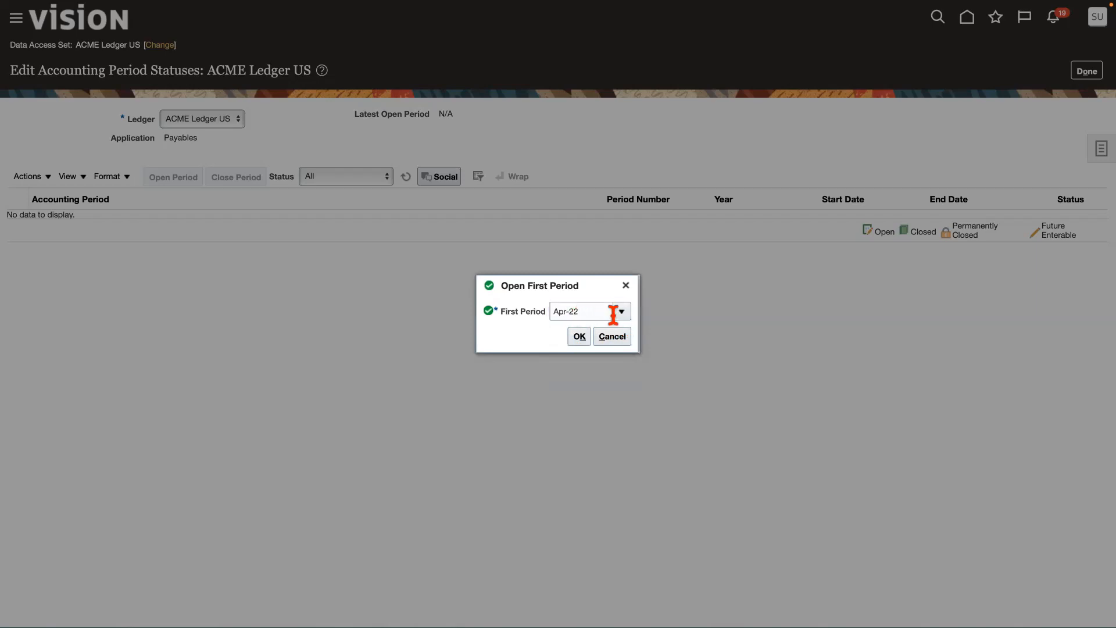
scroll(589, 364, down, 1)
scroll(590, 364, down, 4)
scroll(587, 358, up, 3)
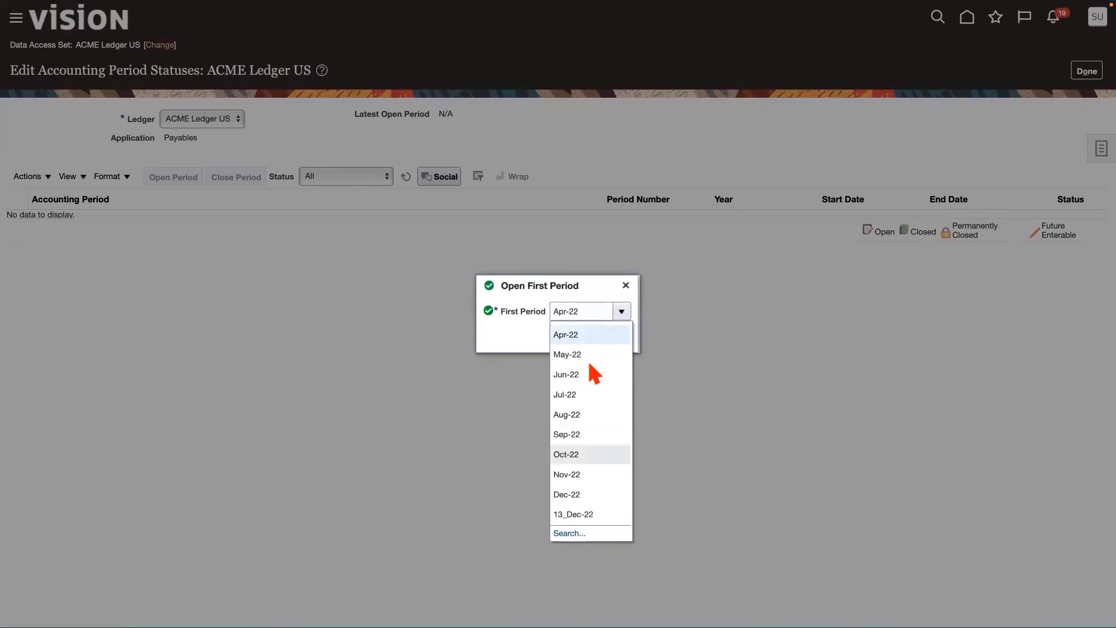
click(573, 336)
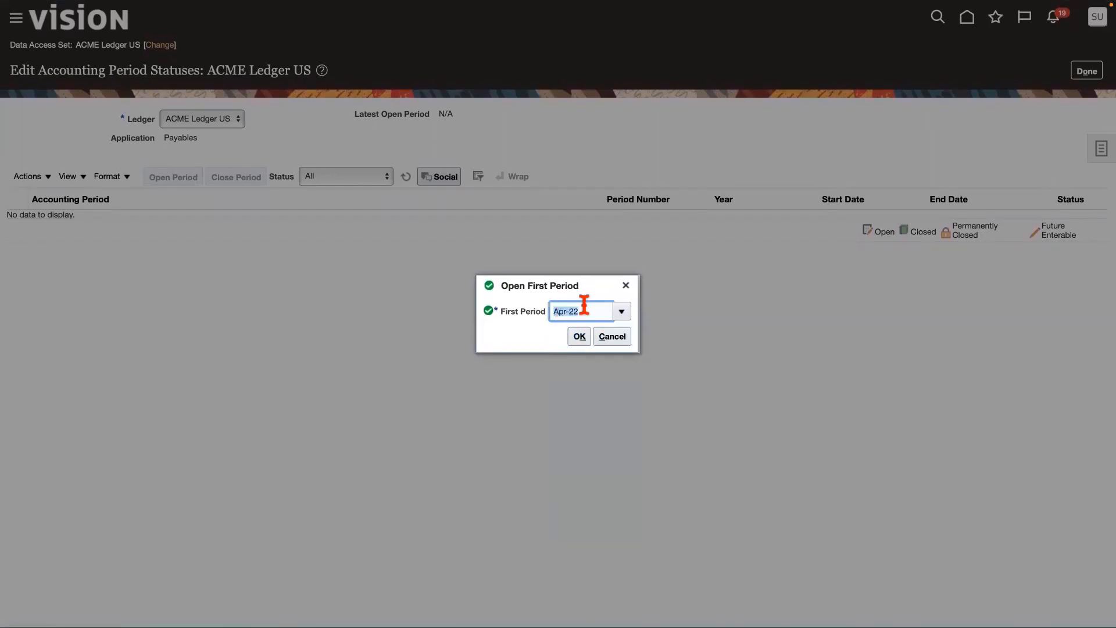
click(581, 337)
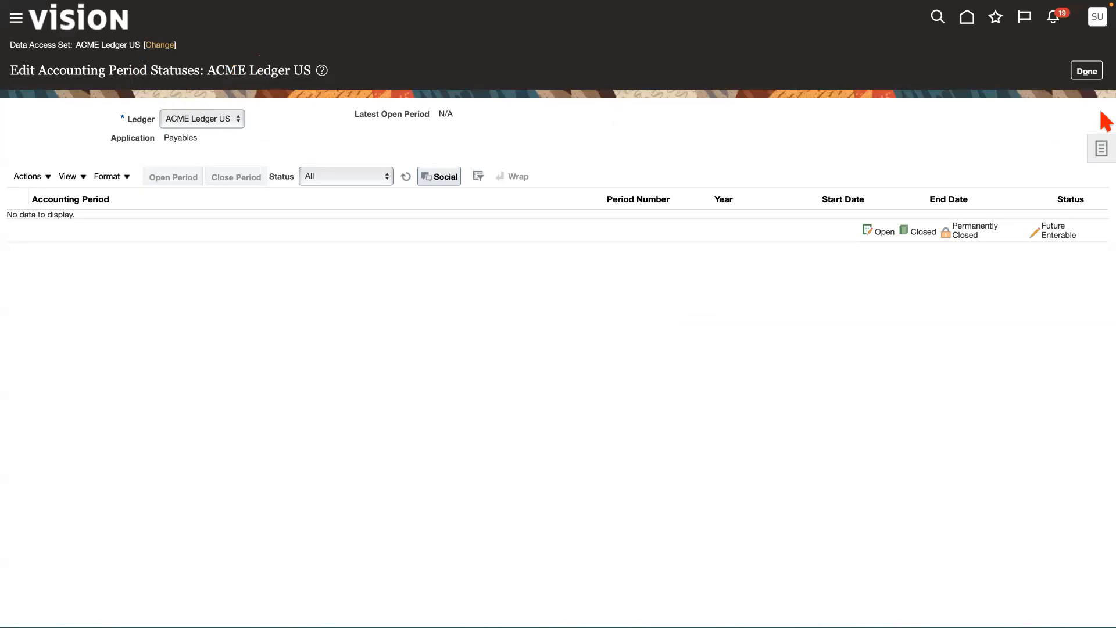
click(1085, 72)
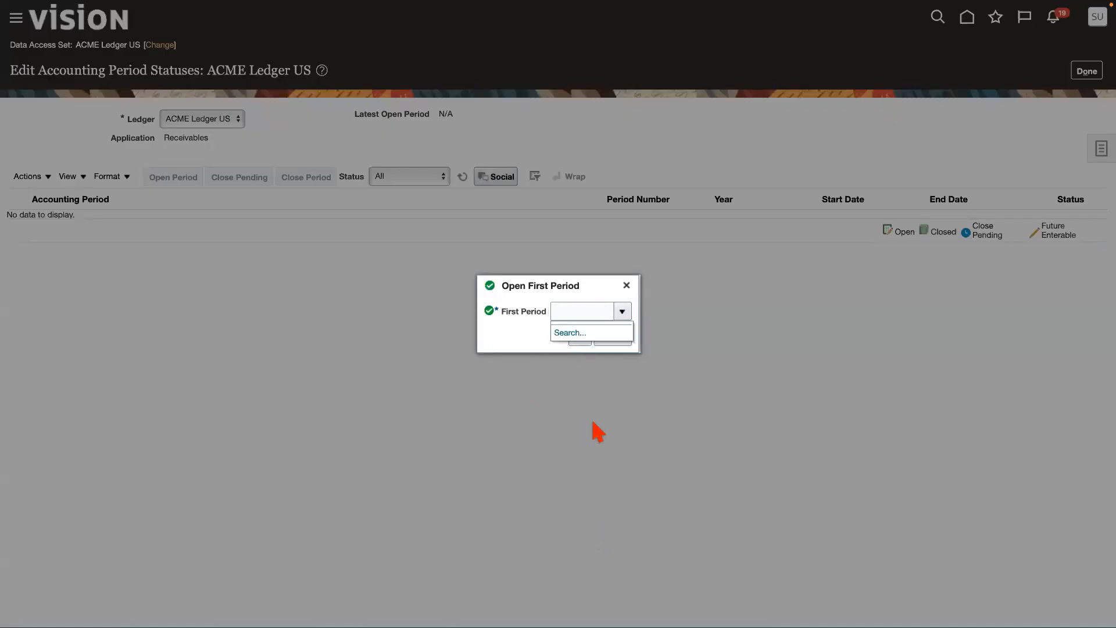
- Try to choose a first period for Receivables in ACME Ledger US, and return to Period Close
click(621, 312)
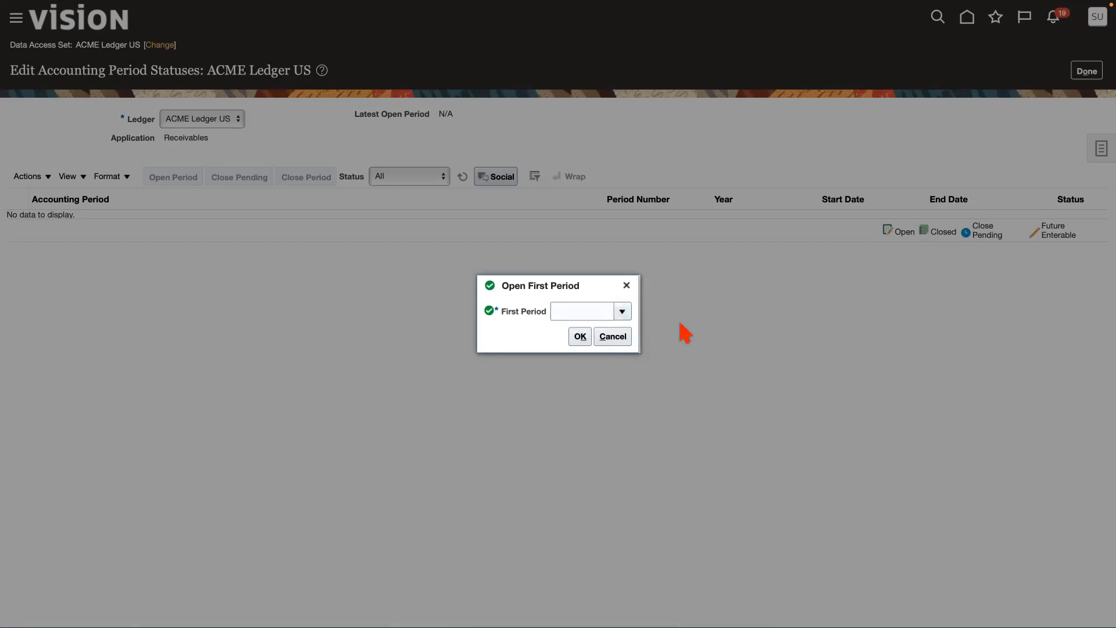
click(622, 313)
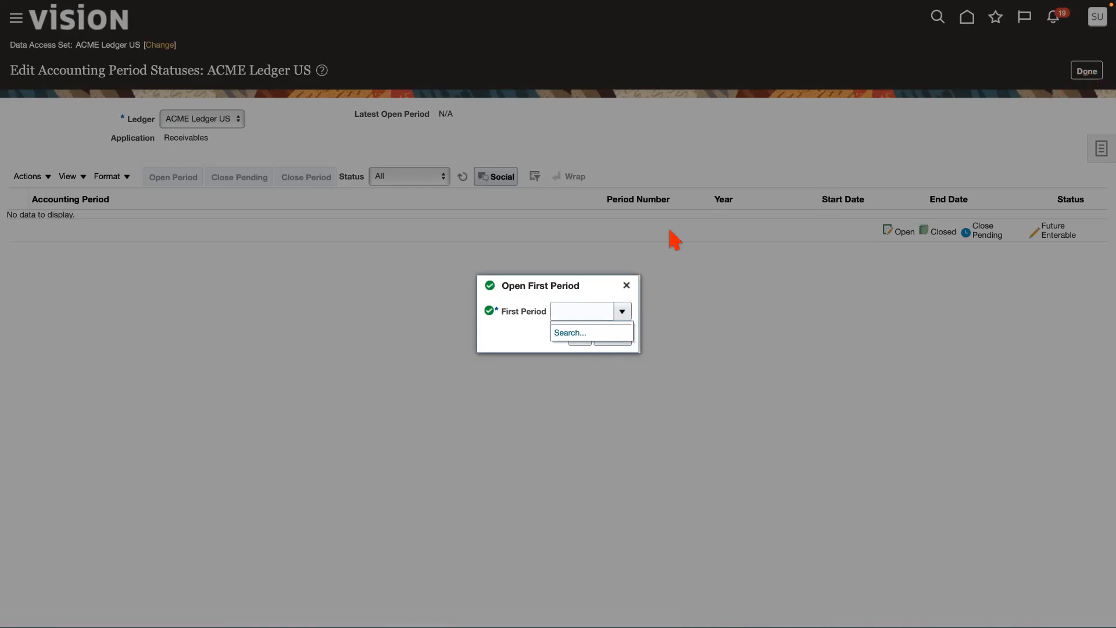
click(627, 285)
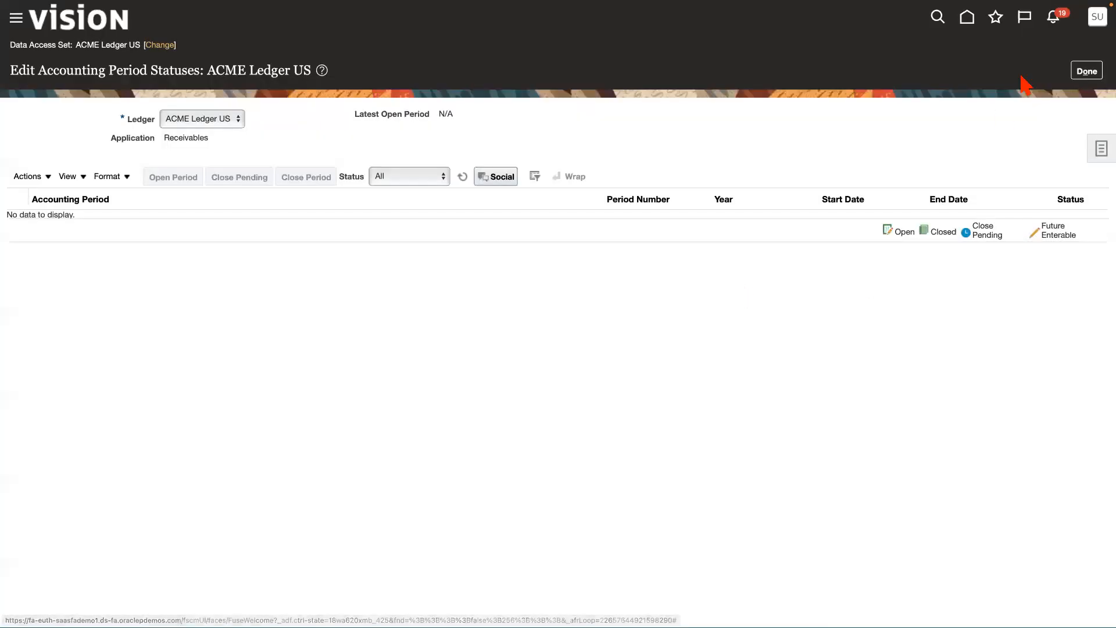
click(1086, 71)
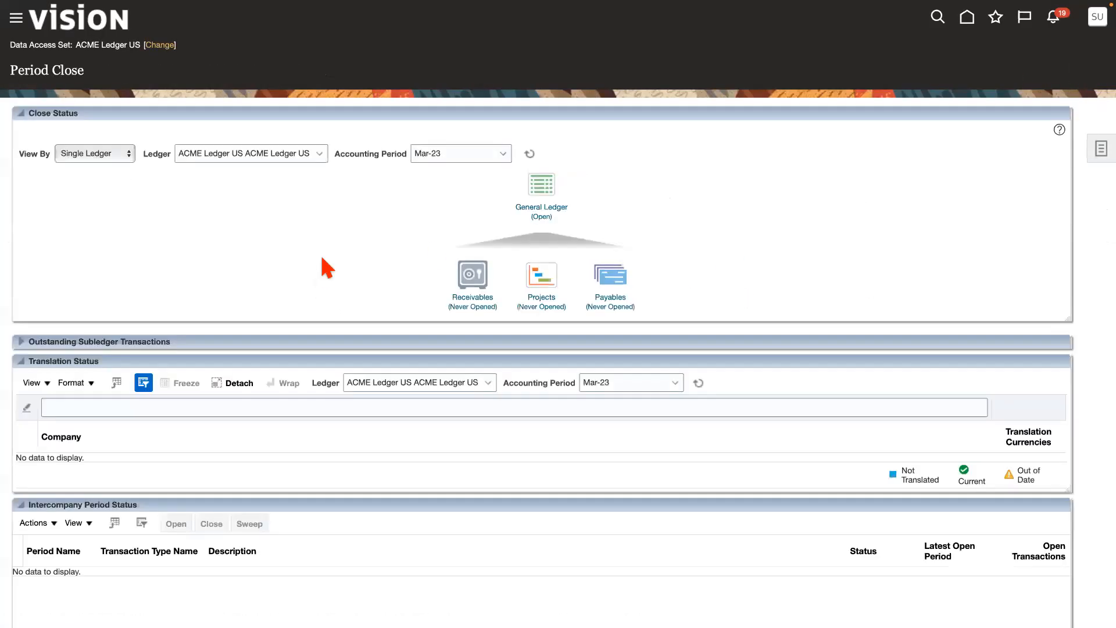
- Try again to choose a first Payables period for ACME Ledger US from Period Close, and leave without selecting one
click(611, 301)
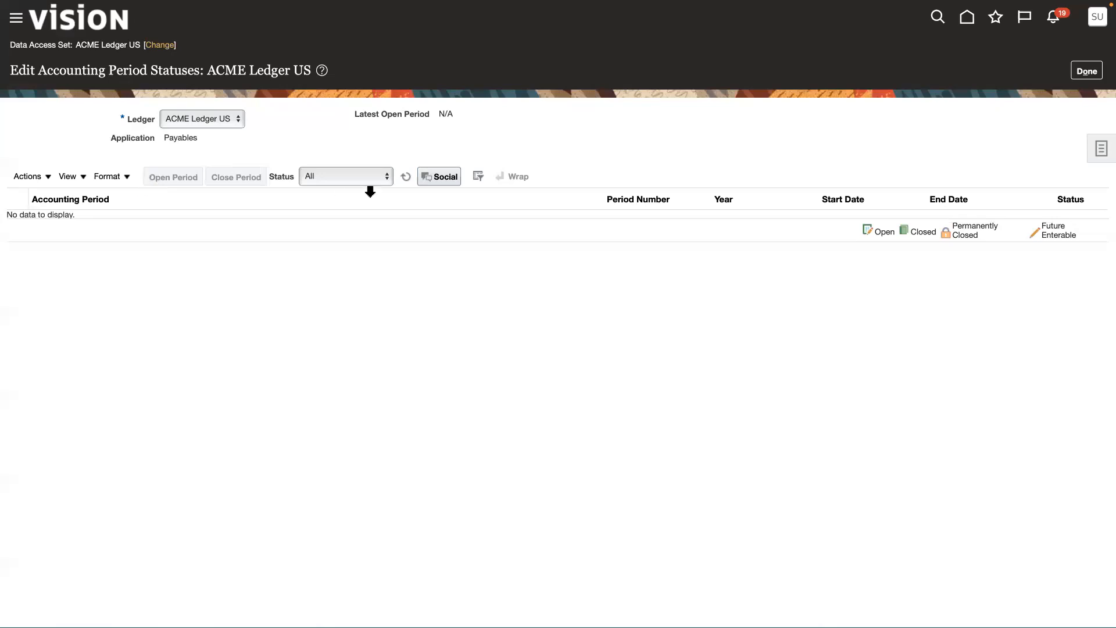
click(152, 177)
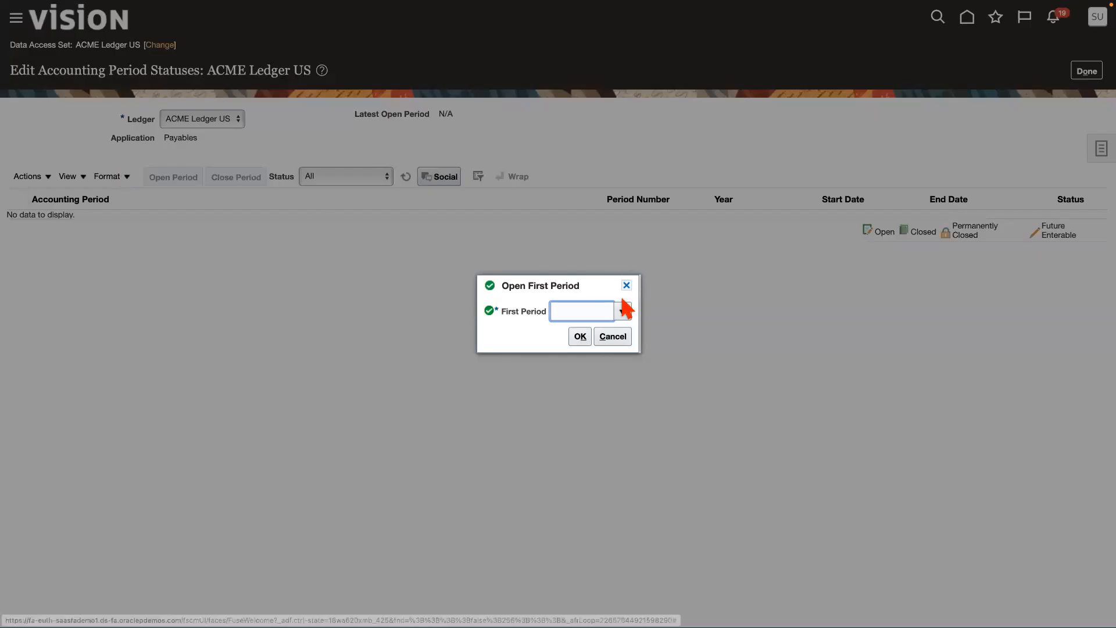
click(612, 337)
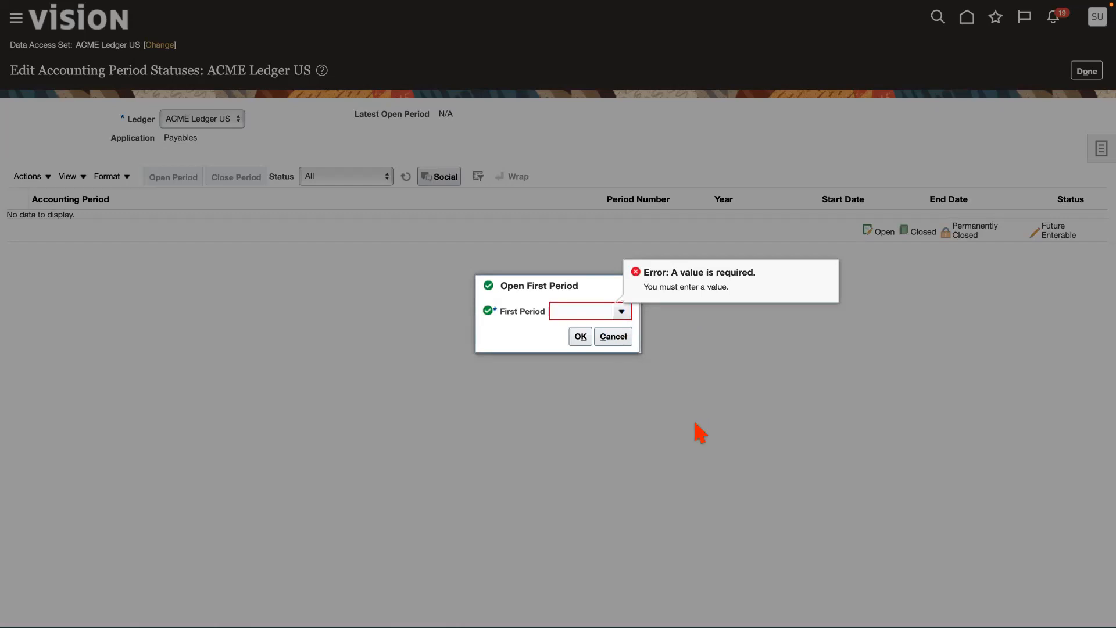
click(621, 312)
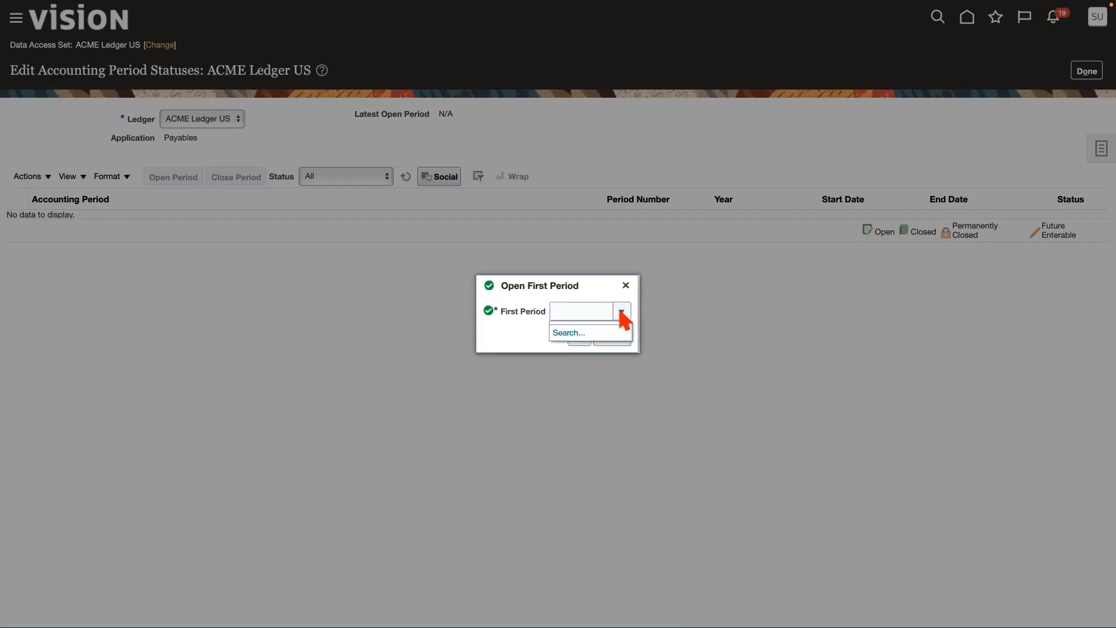
click(625, 286)
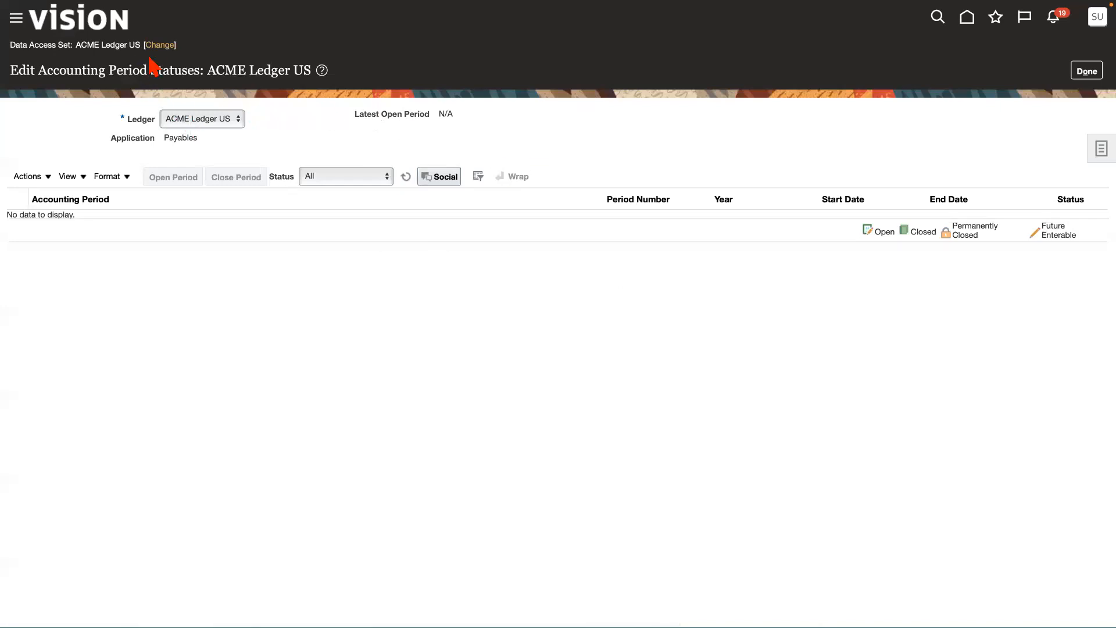
click(1081, 72)
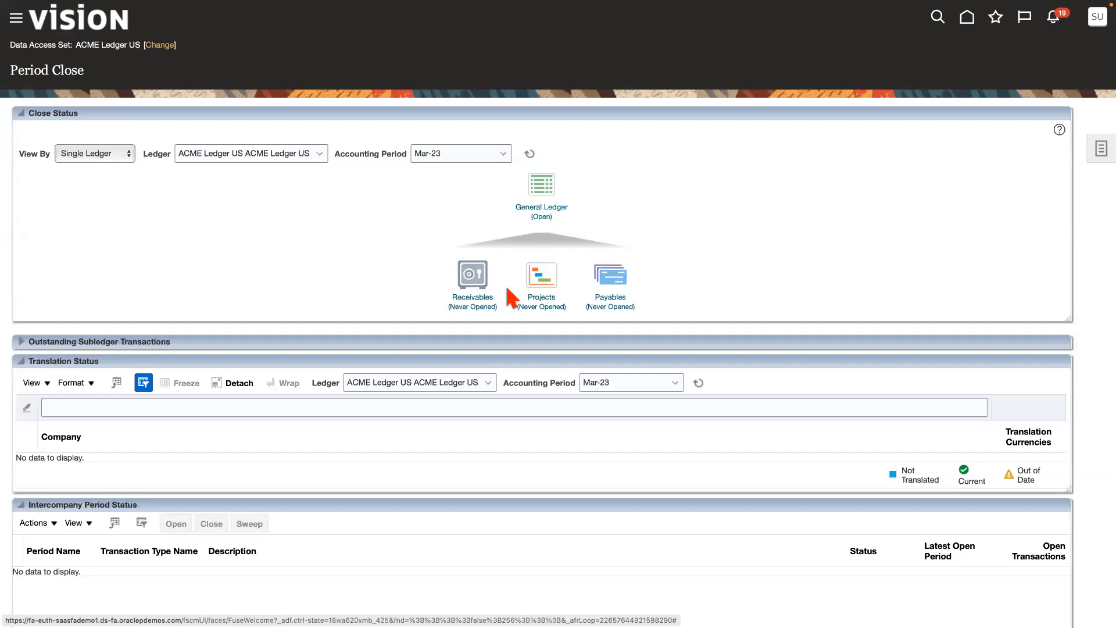
- Reopen the Receivables period statuses from Period Close, try again to choose a first period, and leave the page
click(469, 303)
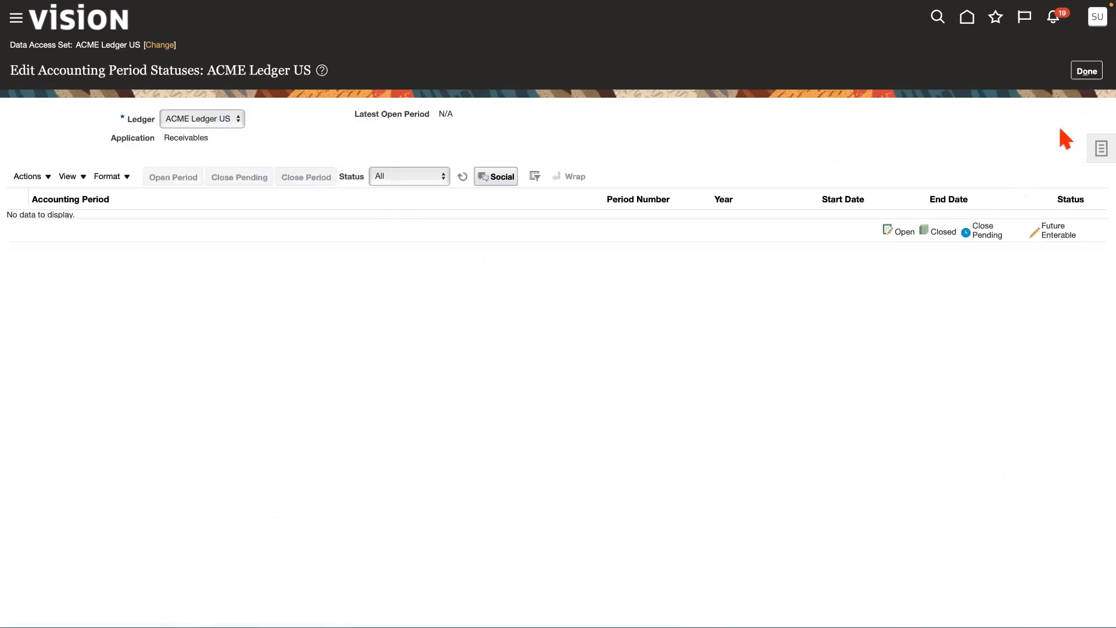
click(1086, 71)
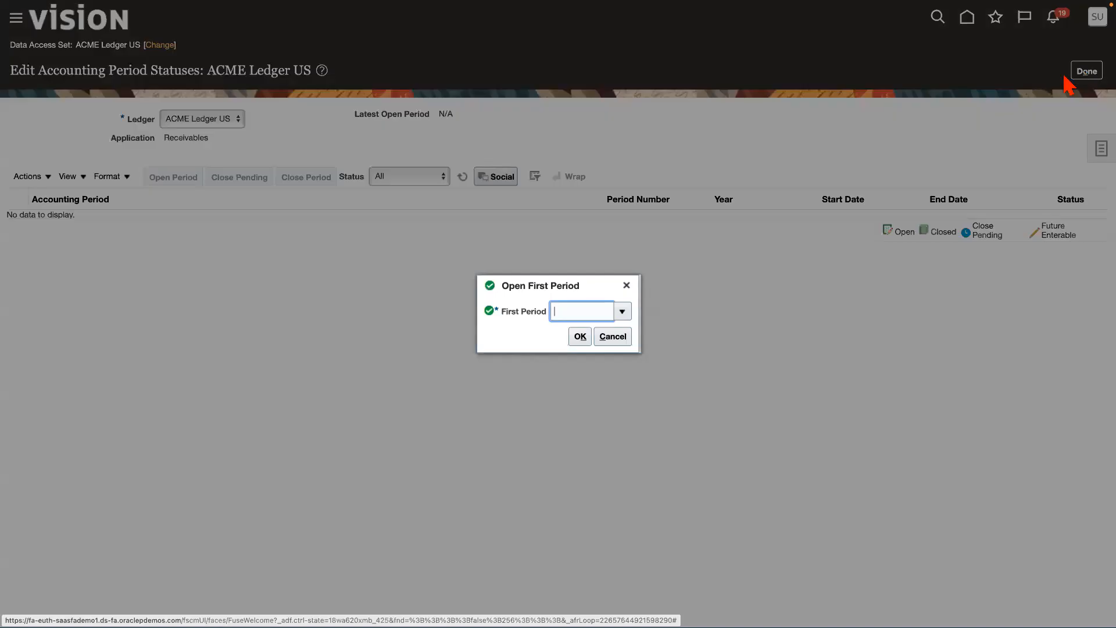
click(622, 313)
click(613, 335)
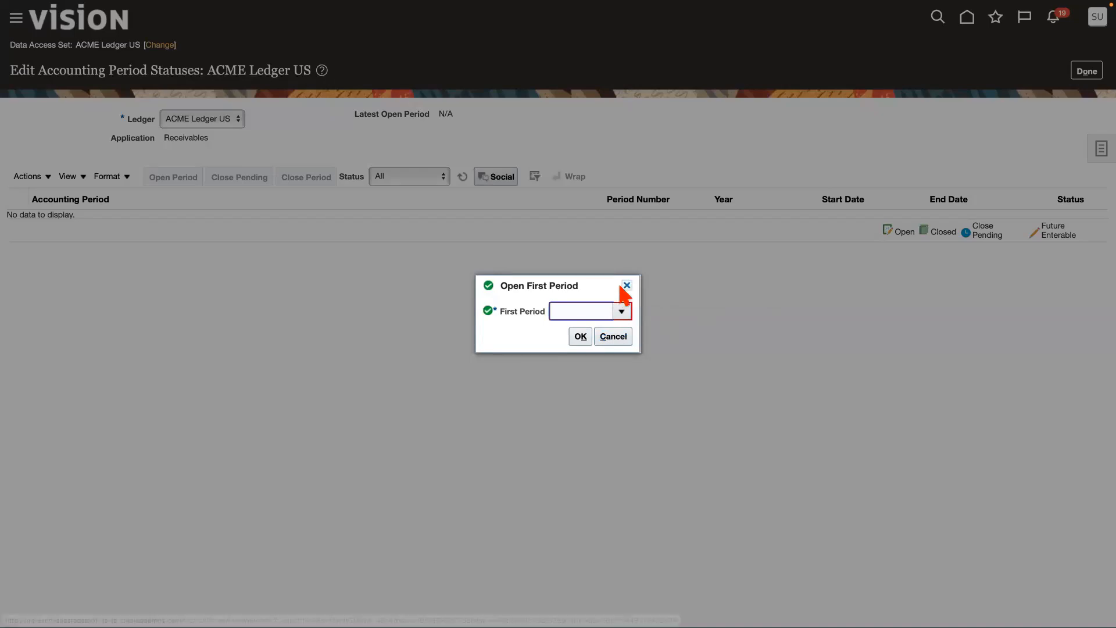
click(630, 286)
click(1086, 71)
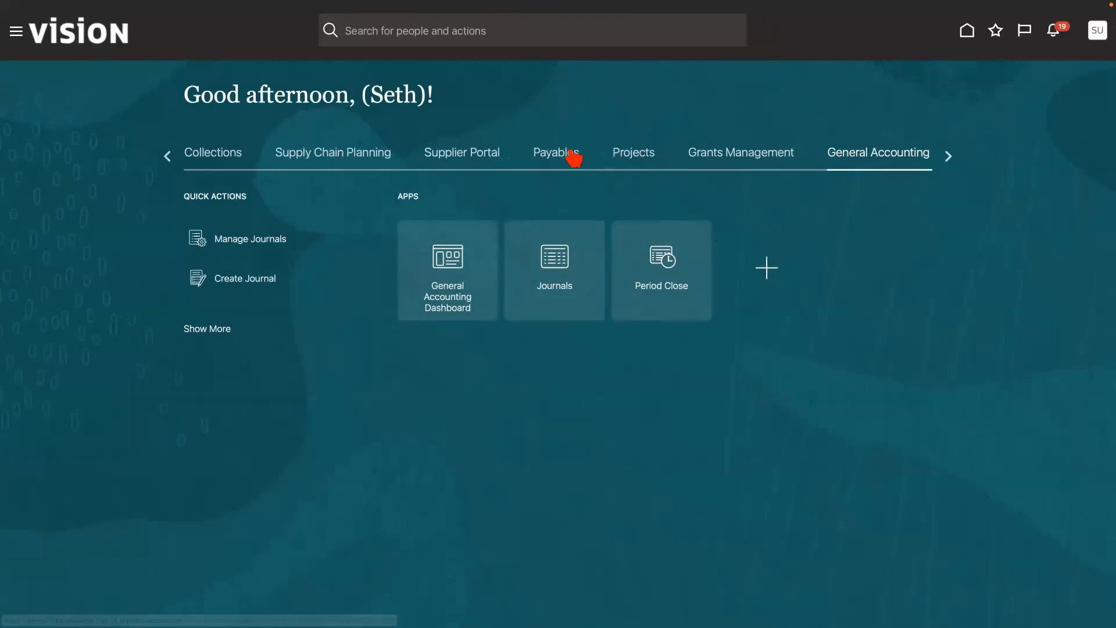
- Go to Manage Accounting Periods under Payables and open the accounting period statuses of ACME Ledger US
click(547, 156)
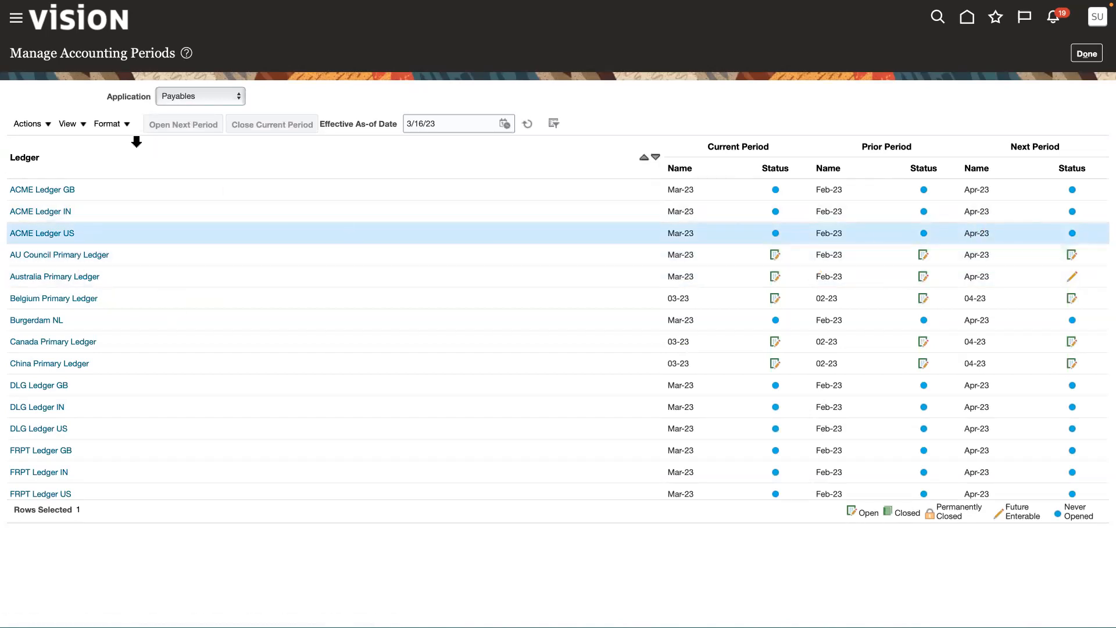
click(49, 124)
click(46, 208)
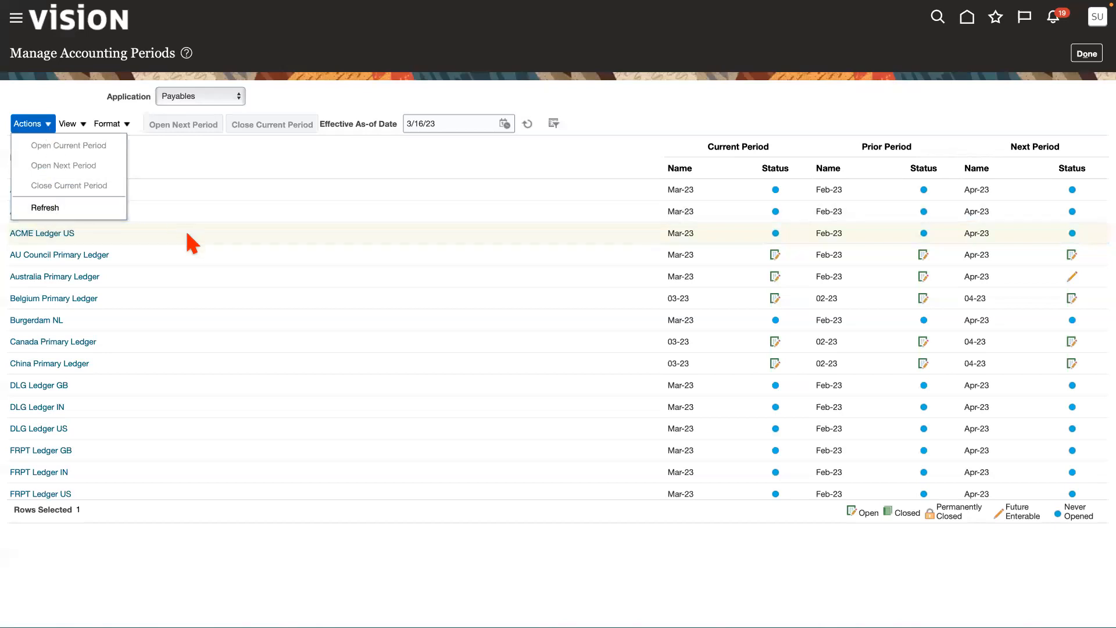
click(53, 234)
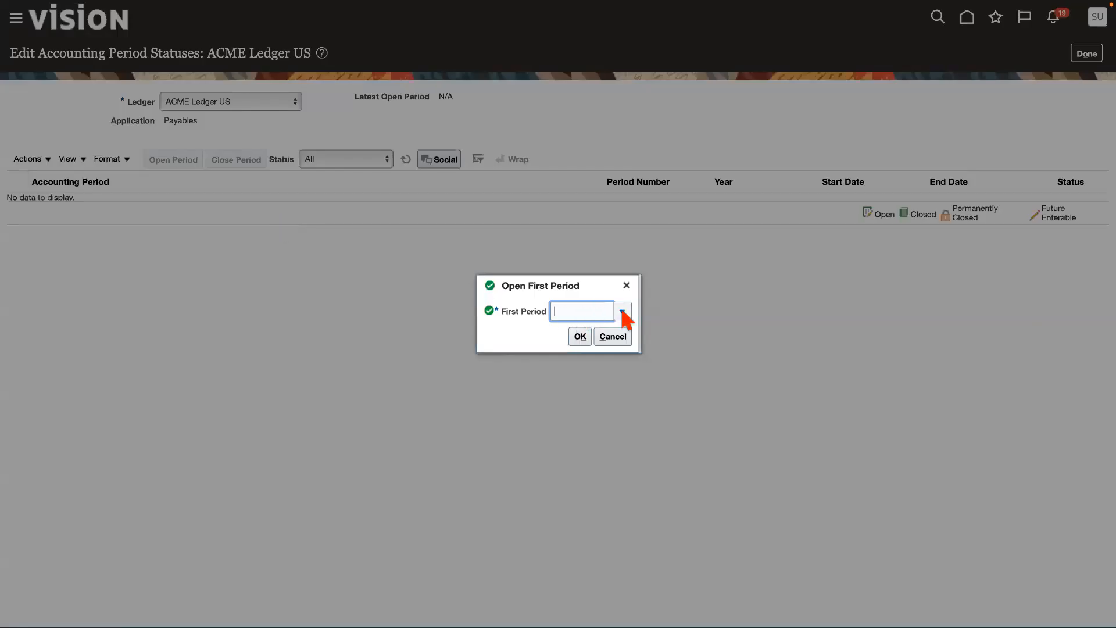
- Open Jan-22 as the first Payables period of ACME Ledger US, accept it as the initial period, and refresh the period list
click(622, 311)
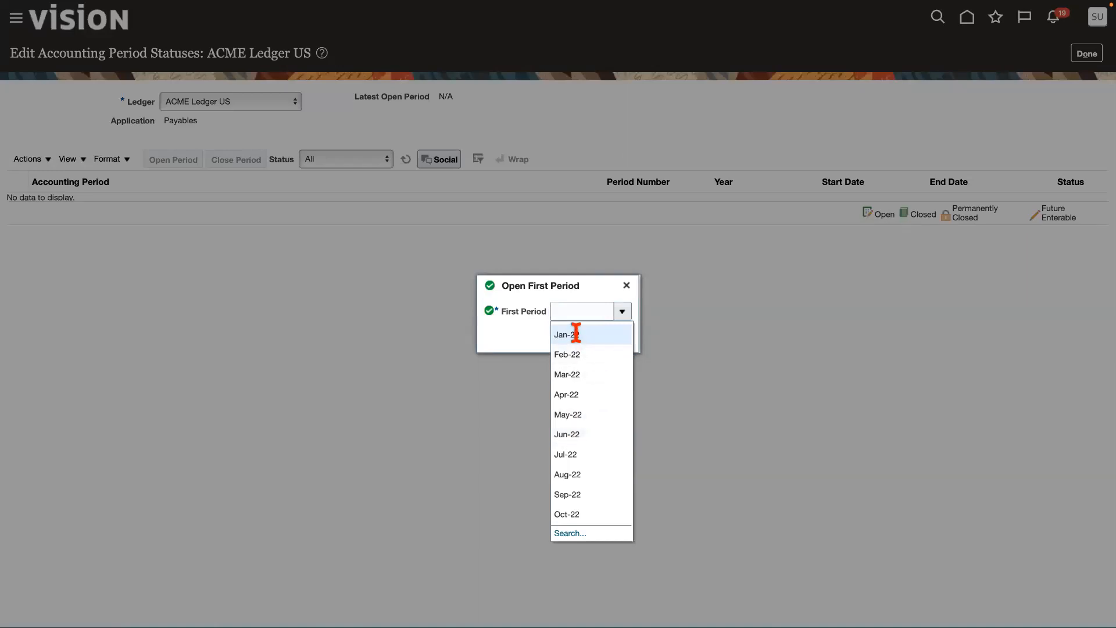
click(576, 333)
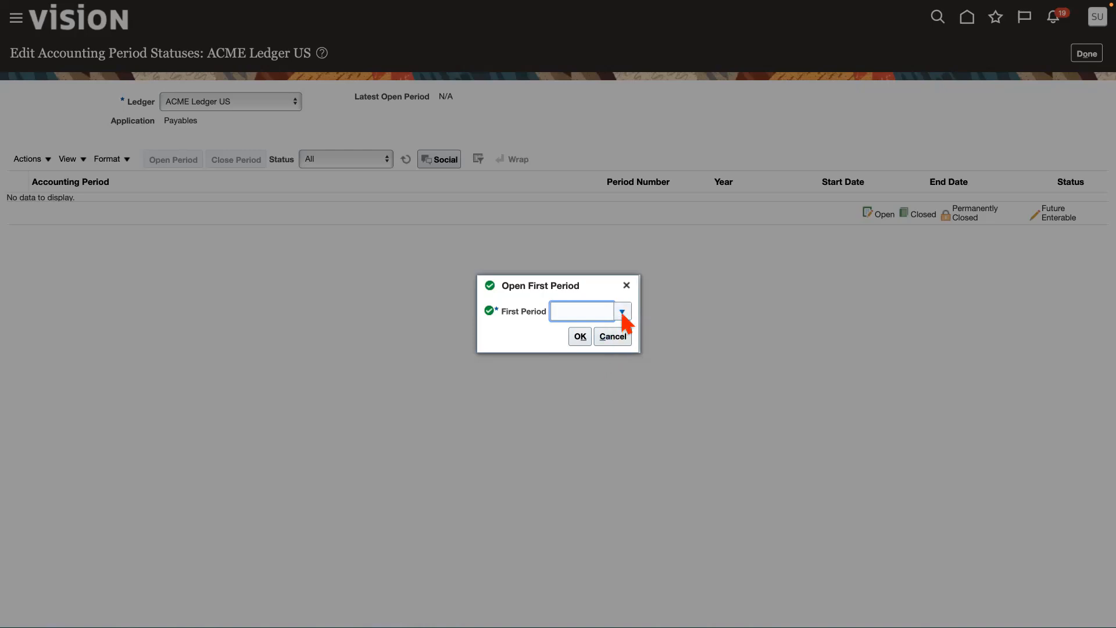
click(580, 336)
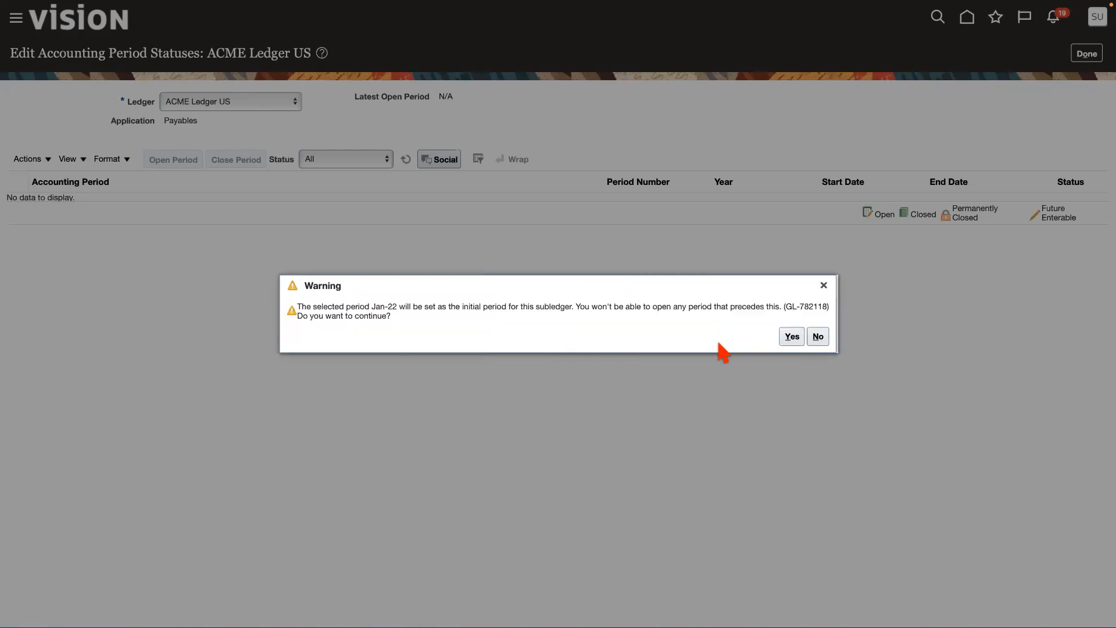
click(793, 337)
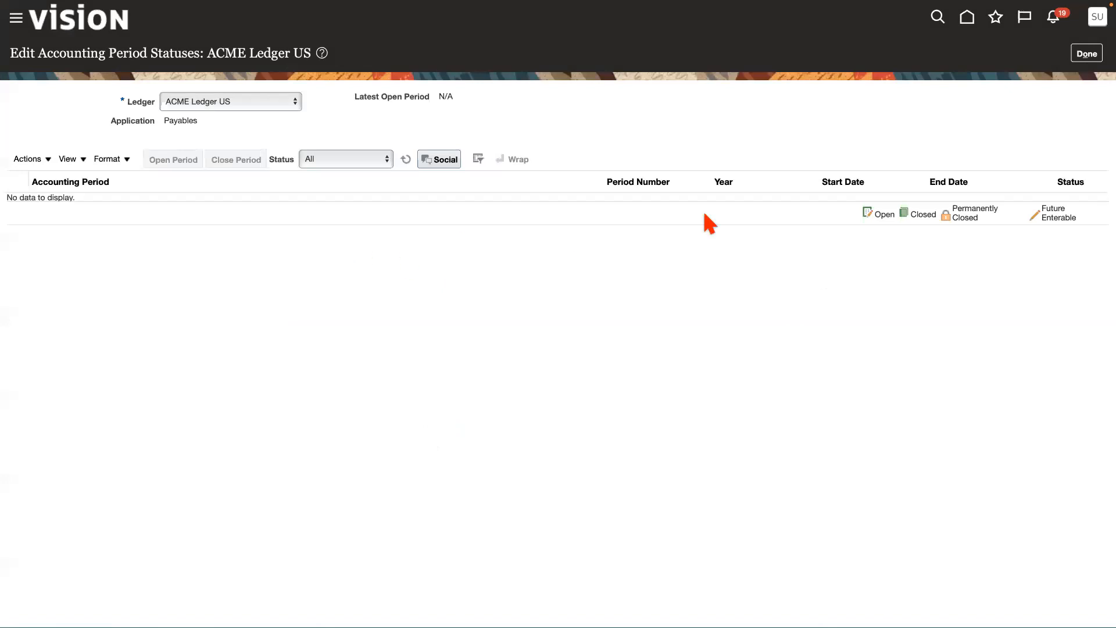
click(406, 159)
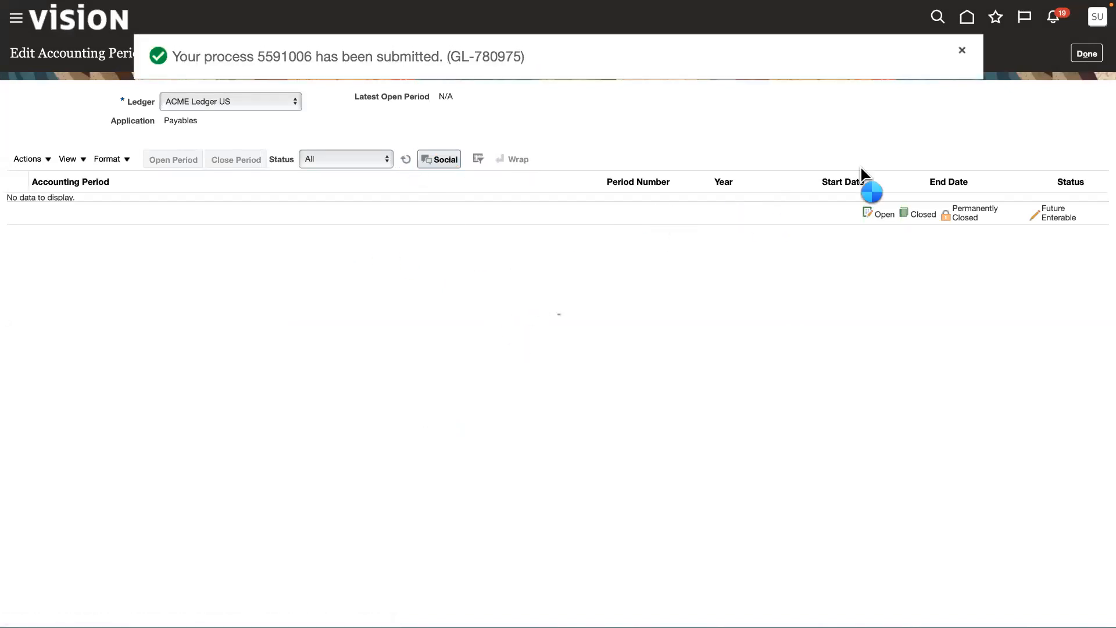
- Leave the Payables period statuses, switch Manage Accounting Periods to Receivables, and open the accounting period statuses of ACME Ledger US
click(1086, 53)
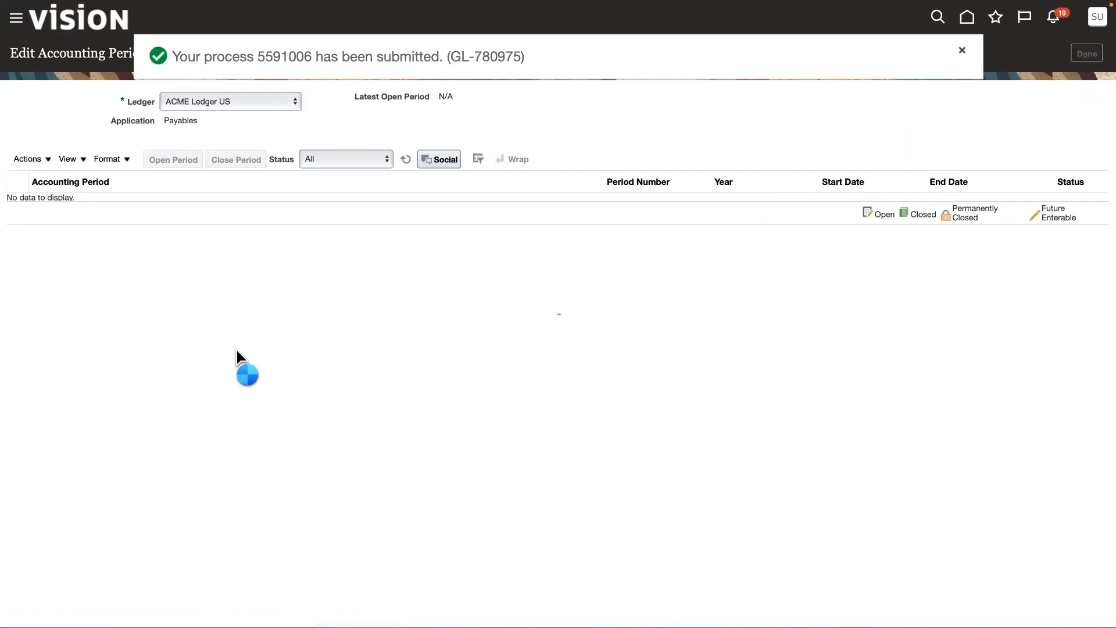
click(184, 97)
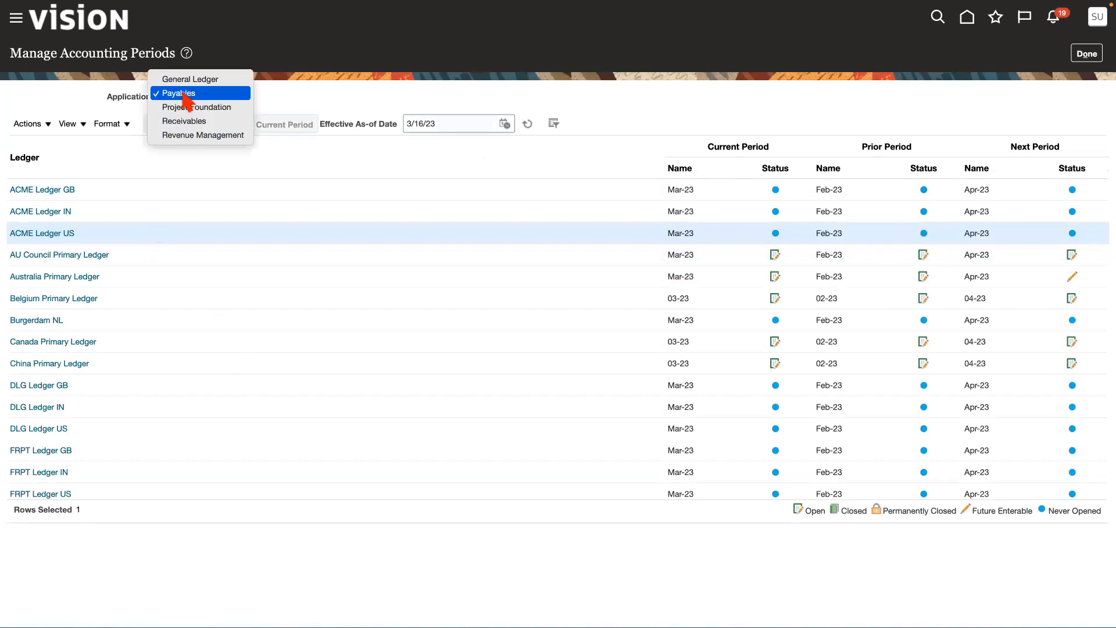
click(196, 121)
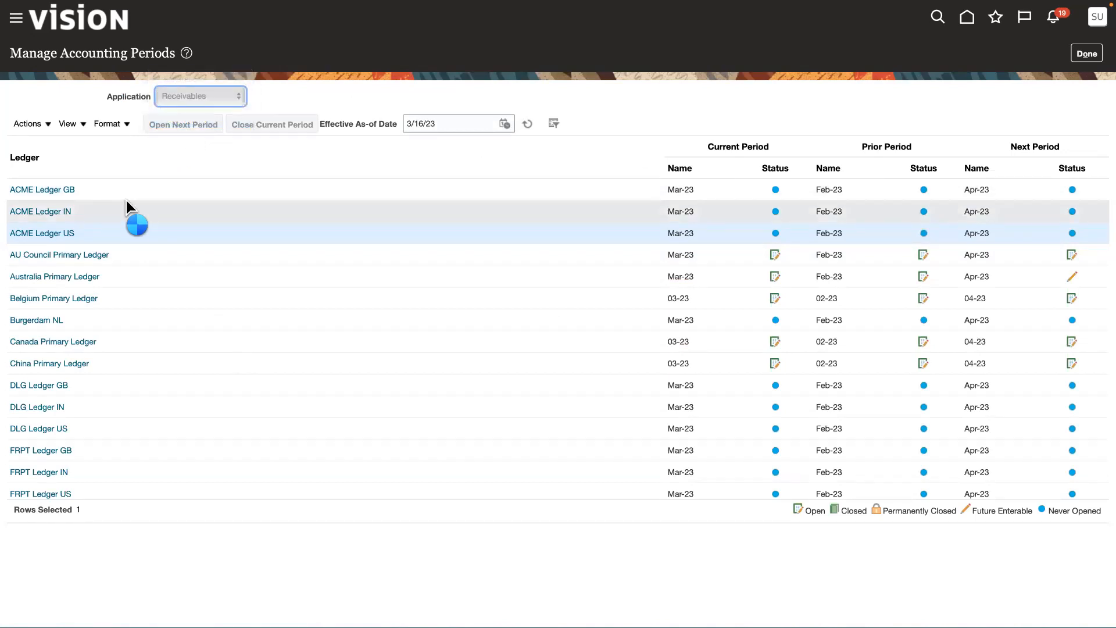
click(74, 237)
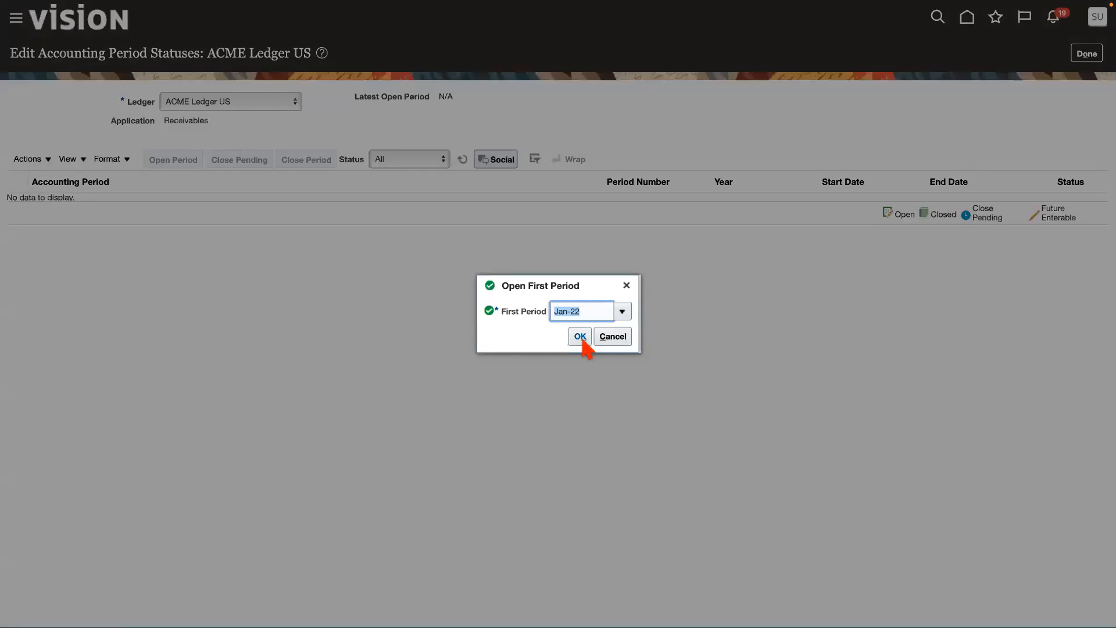
- Open Jan-22 as the first Receivables period of ACME Ledger US, accept it as the initial period, and return to Manage Accounting Periods
click(580, 337)
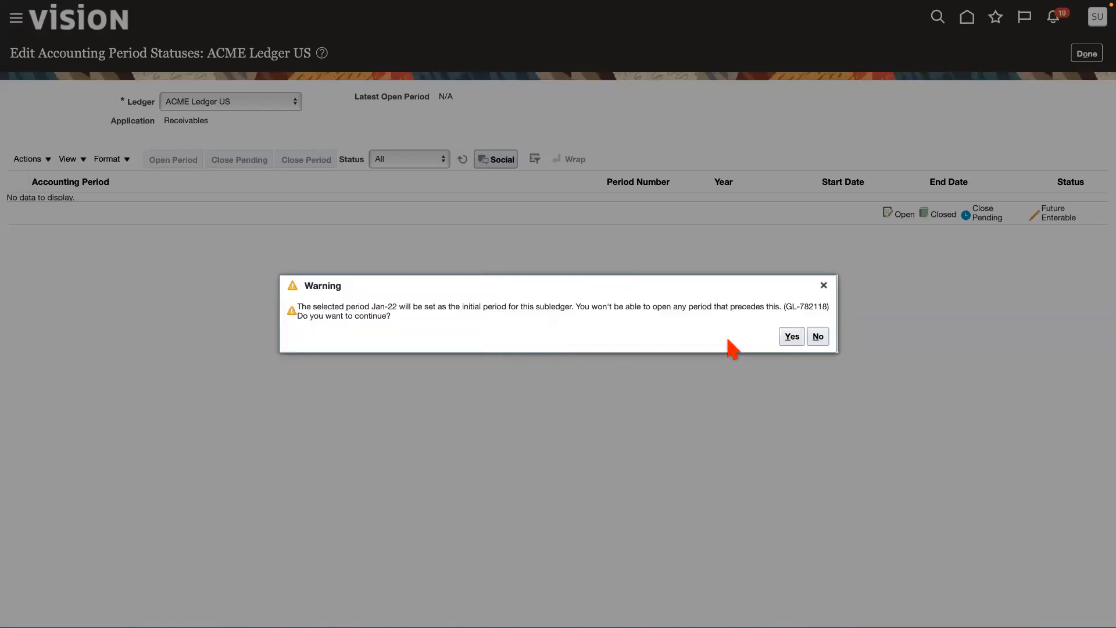
click(792, 337)
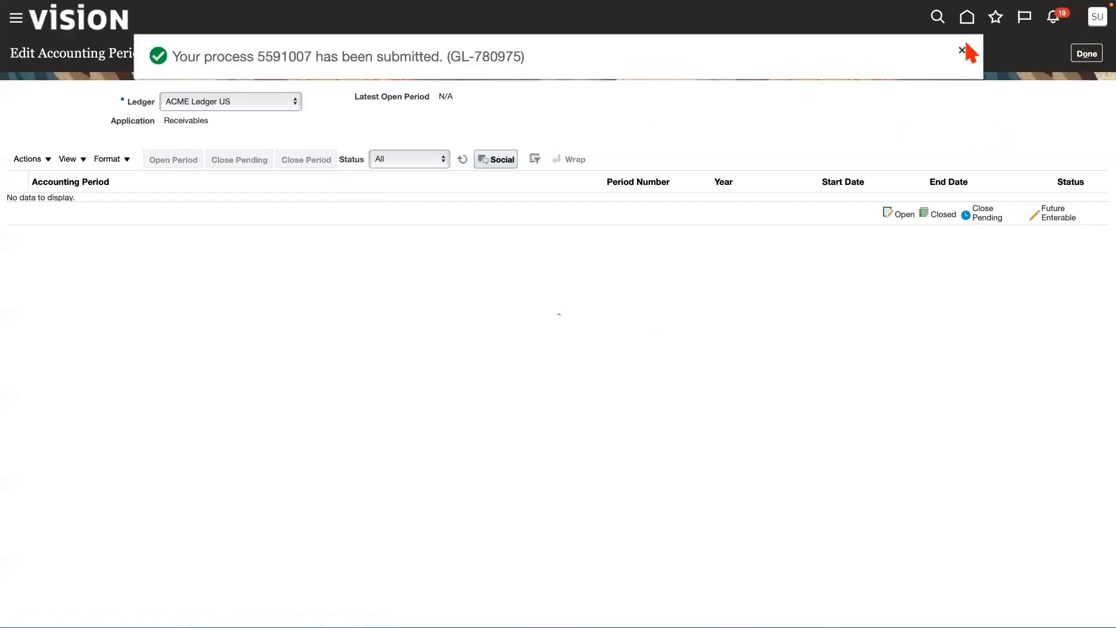
click(961, 51)
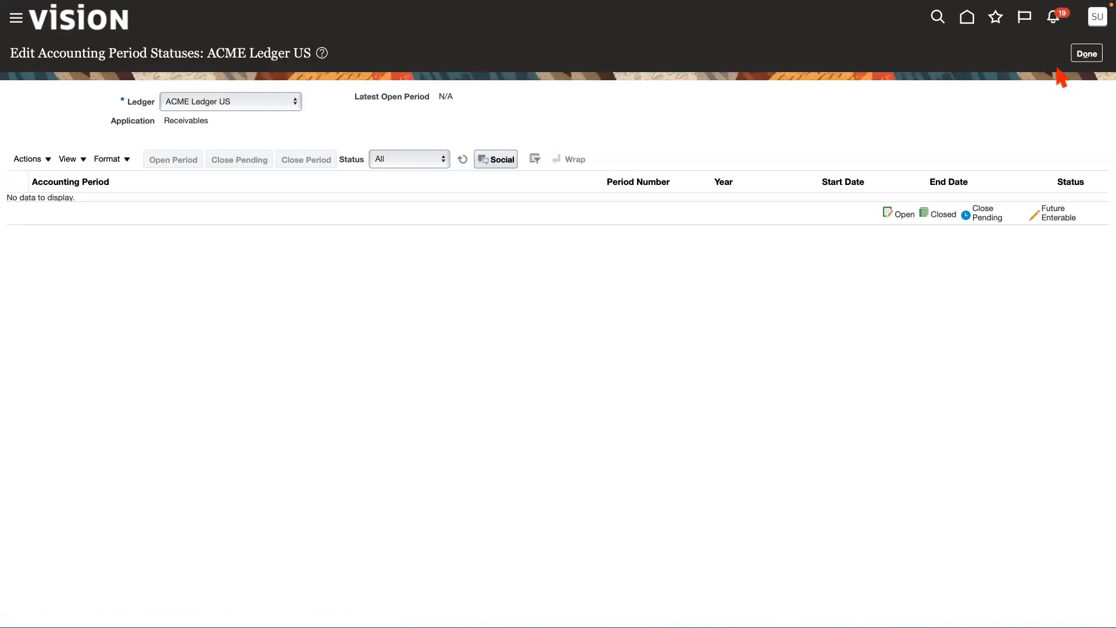
click(1086, 53)
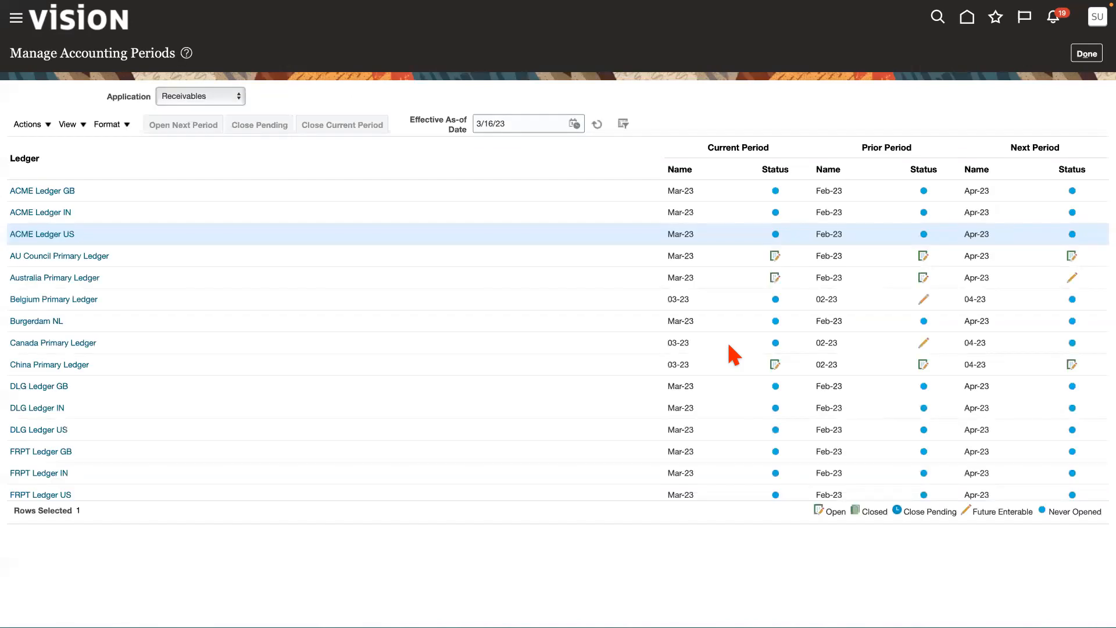
- Check the Payables periods and available period actions for ACME Ledger US, and leave Manage Accounting Periods without saving
click(234, 100)
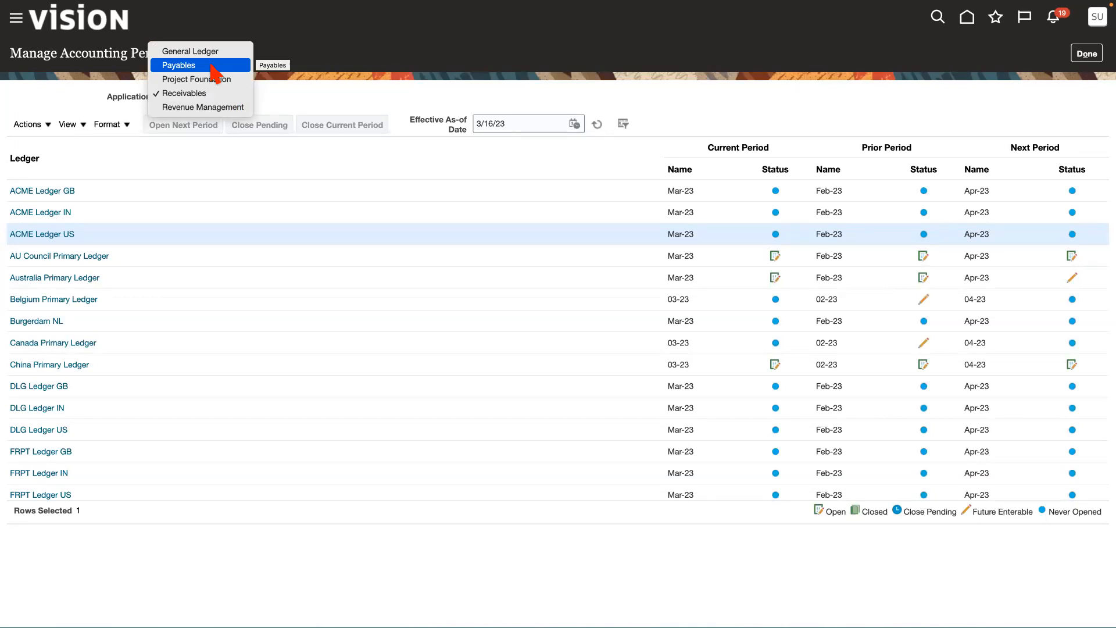
click(210, 65)
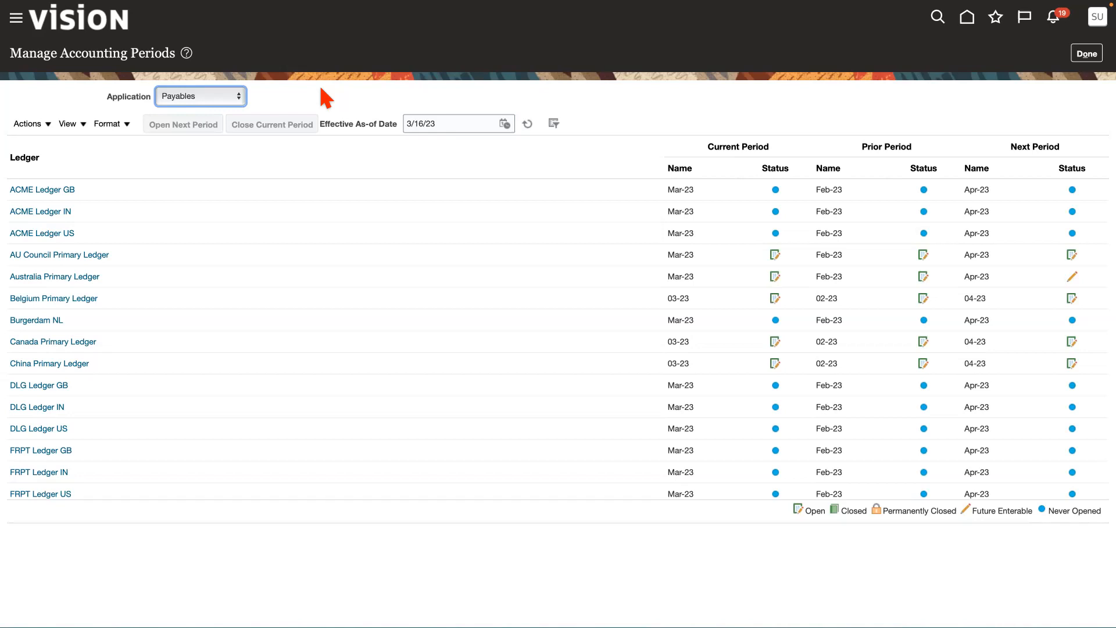
click(118, 236)
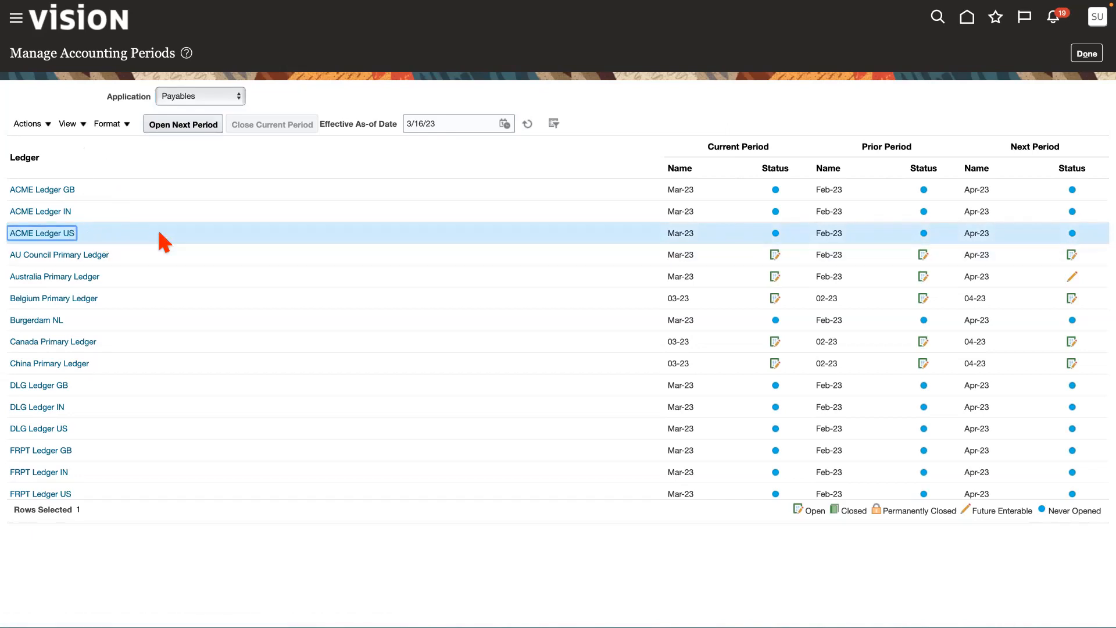
click(47, 125)
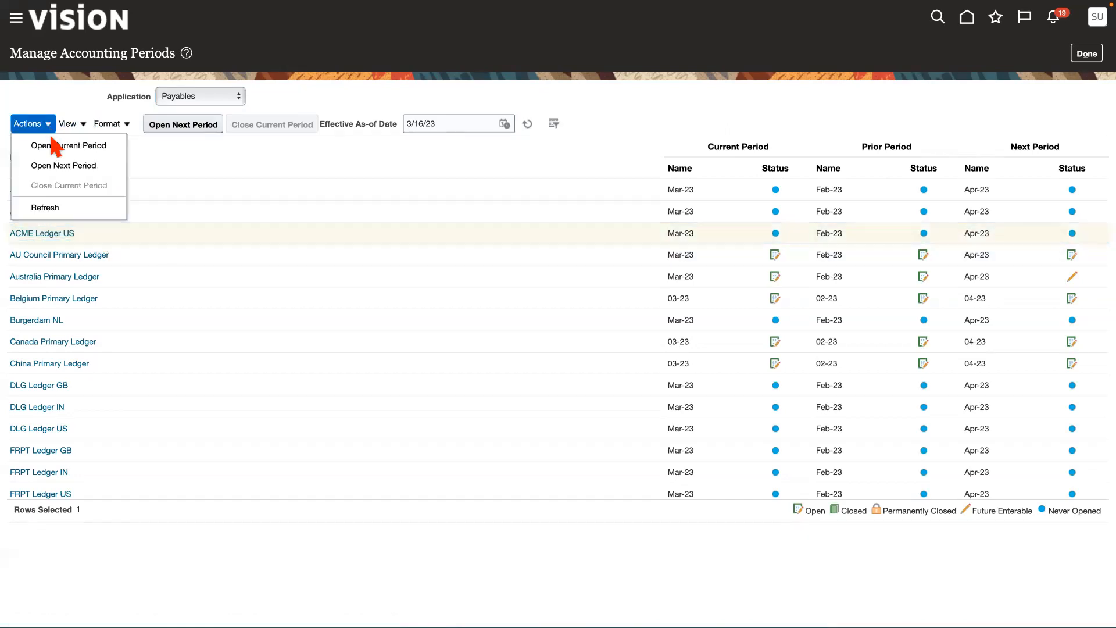
click(142, 233)
click(1085, 53)
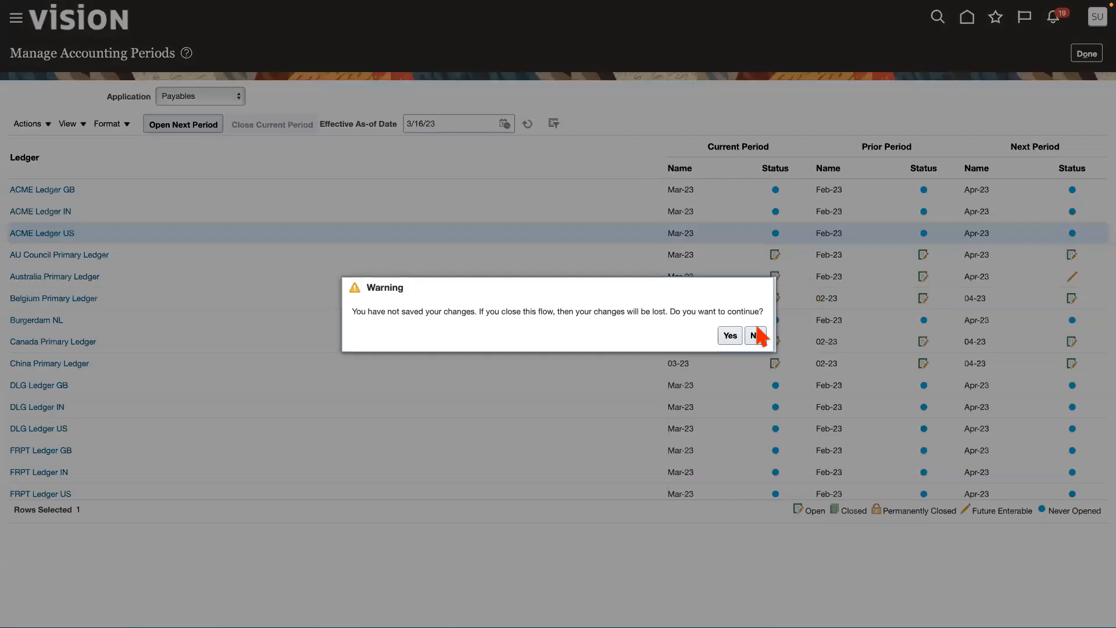
click(731, 337)
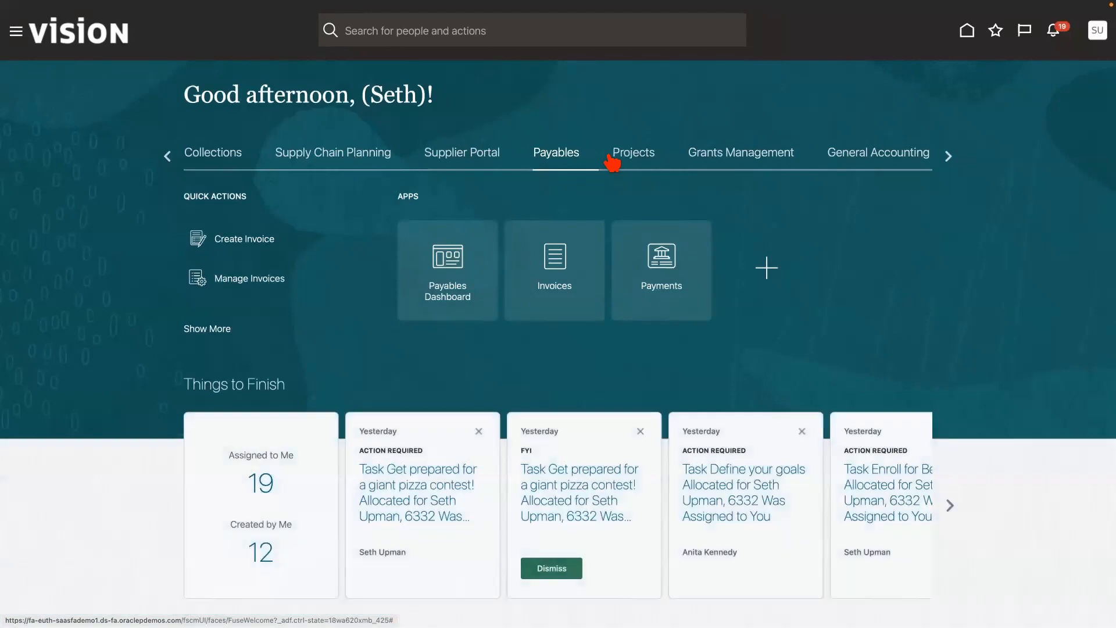
- Go to the Suppliers work area from the home page and open Manage Suppliers
click(174, 154)
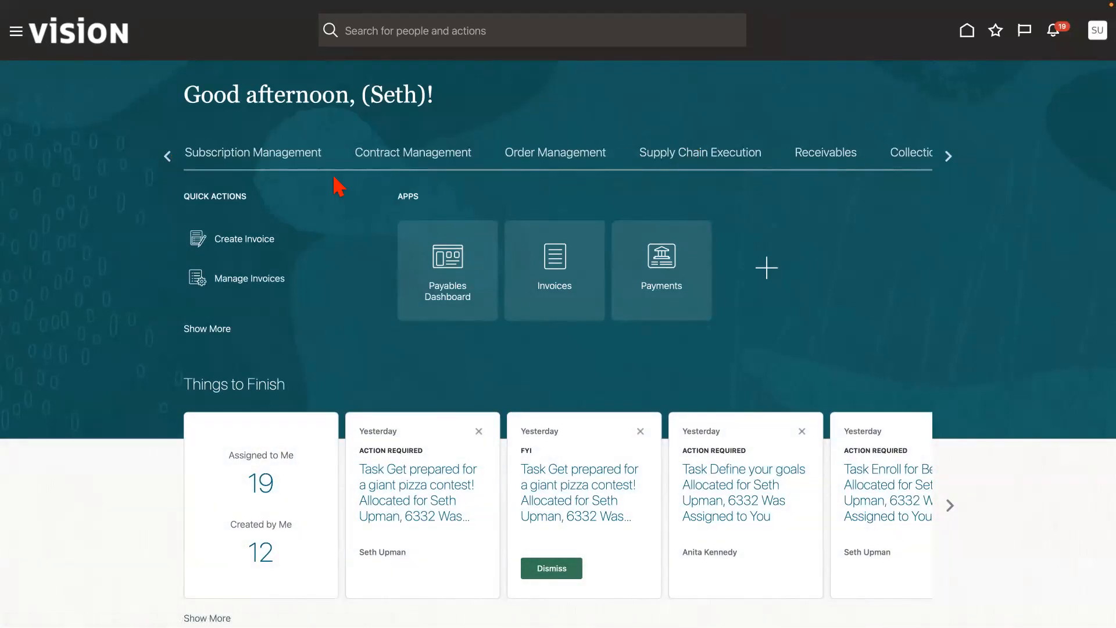
click(168, 156)
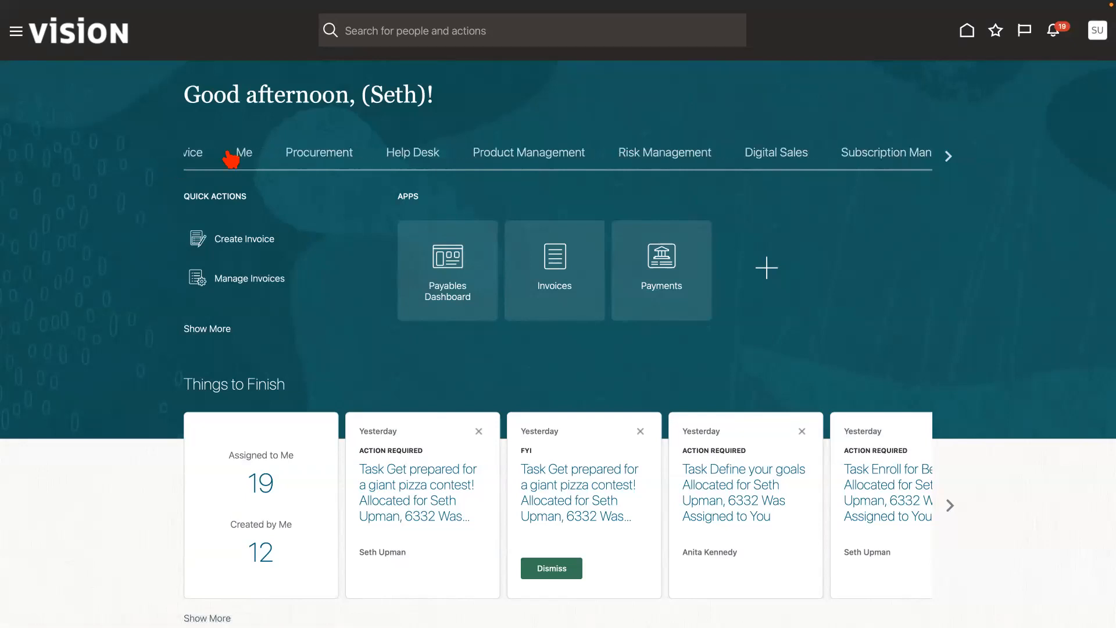
click(398, 154)
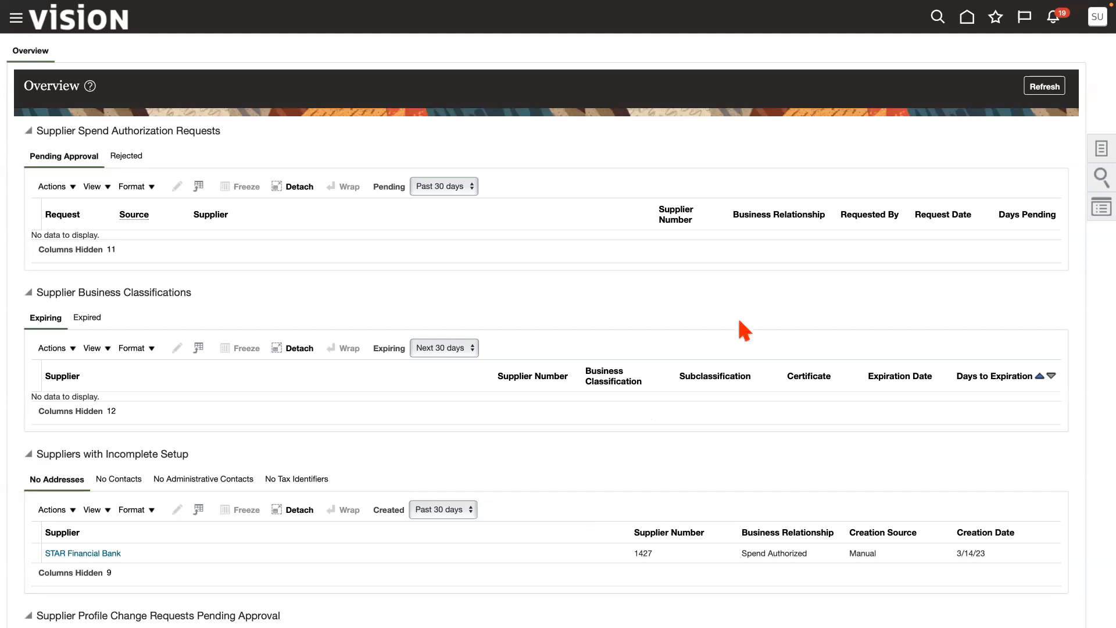
click(1096, 149)
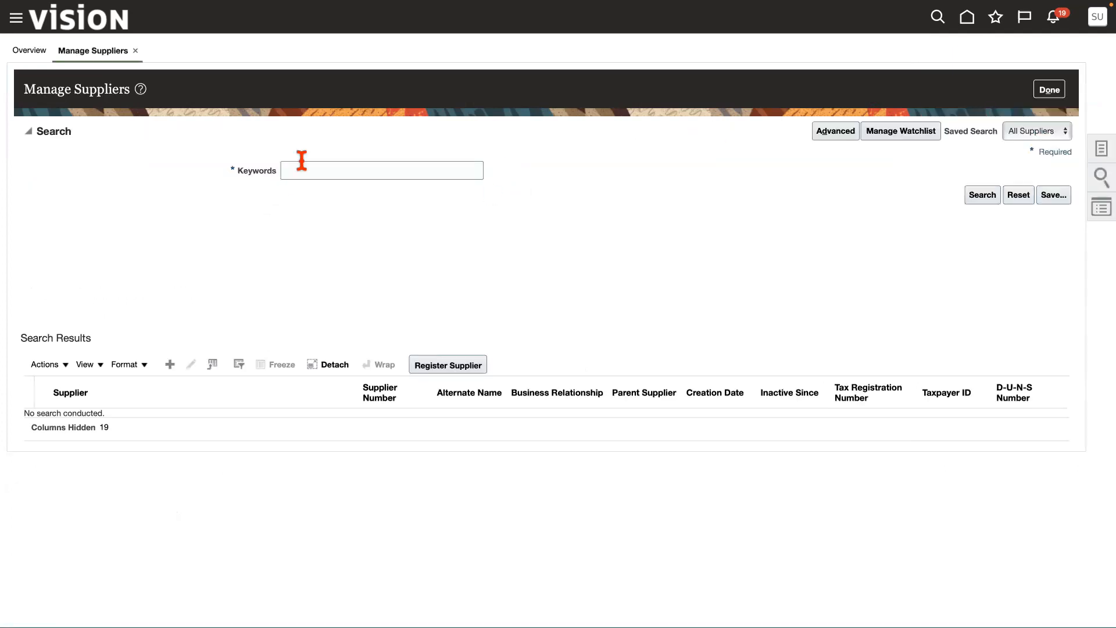
- Search the suppliers with the keyword Lee and open Lee Supplies for editing
click(301, 167)
text(Lee)
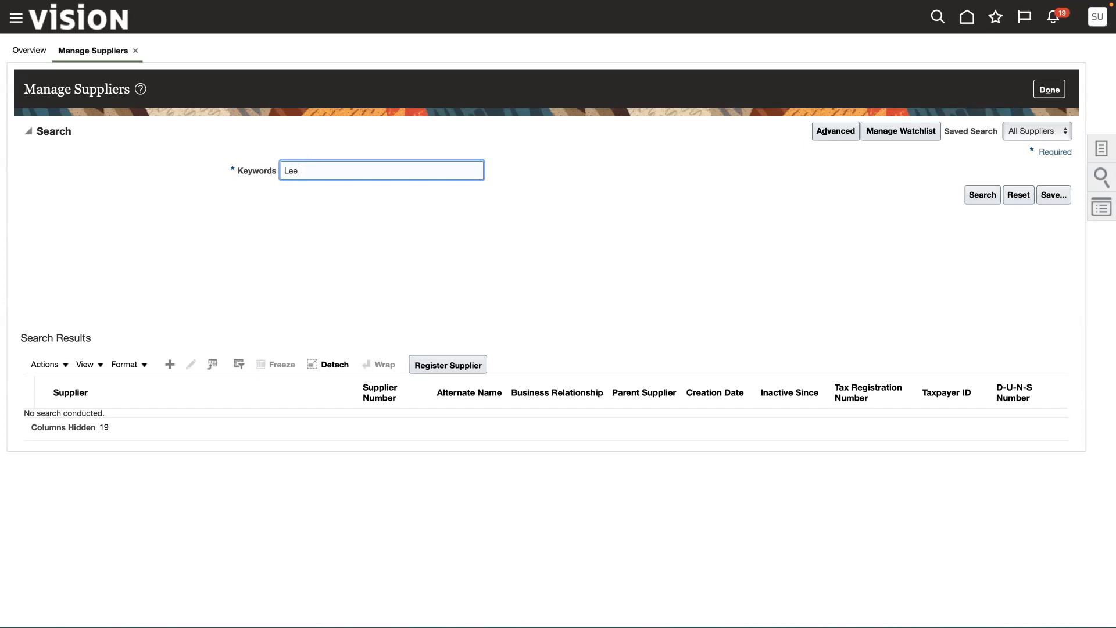
key(Return)
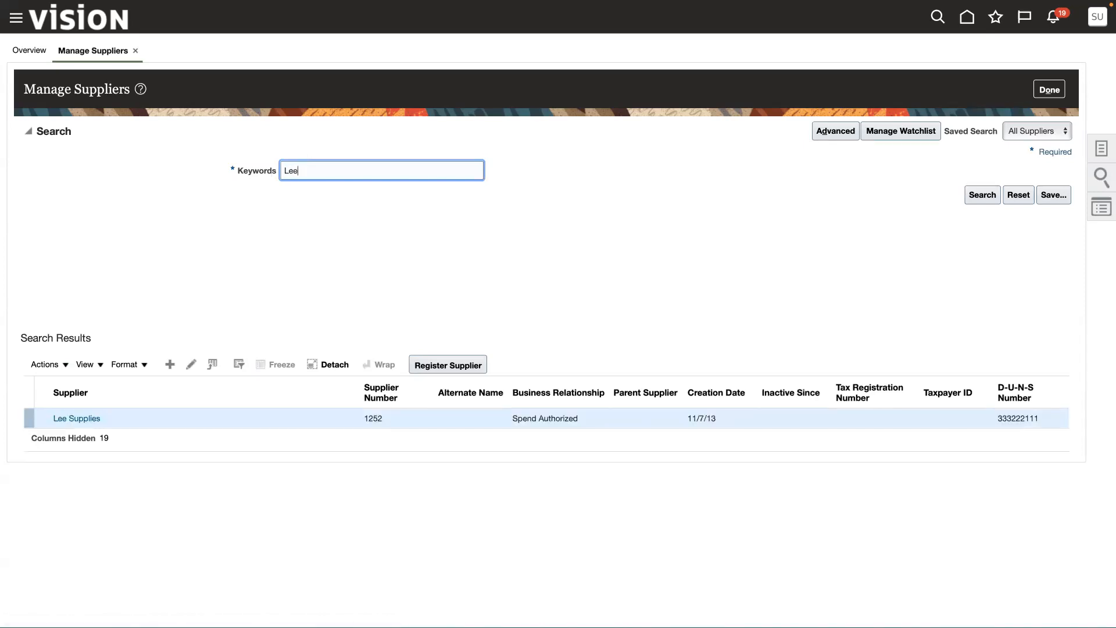
click(75, 418)
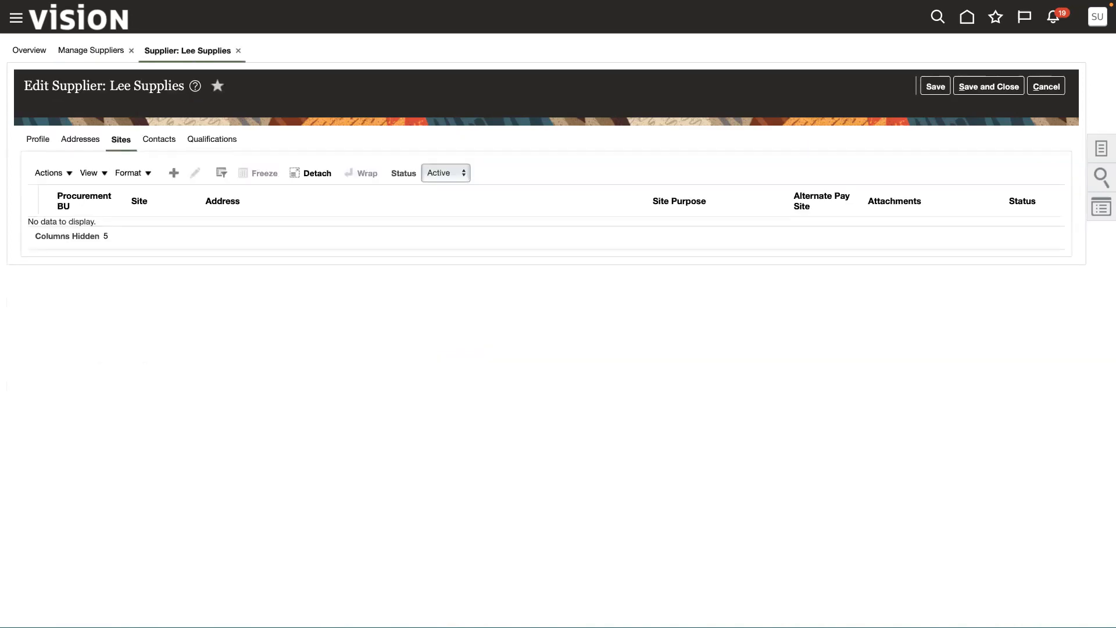
- Add site Lee US1 for ACME US Business Unit, with Purchasing and Pay purposes, to the Lee US1 address and save it
click(79, 140)
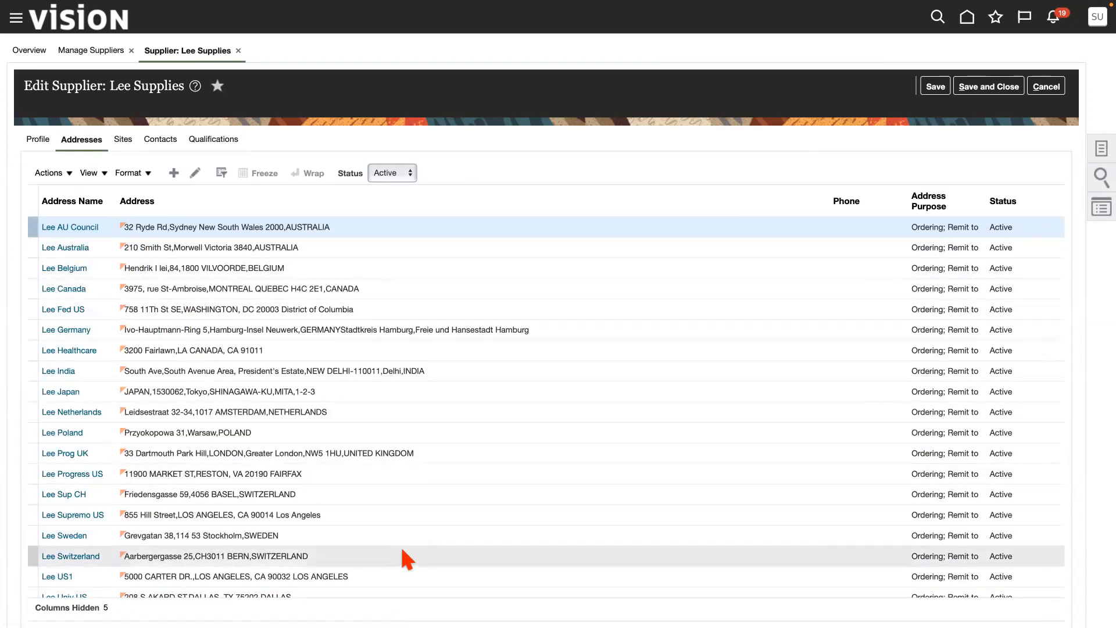
click(389, 572)
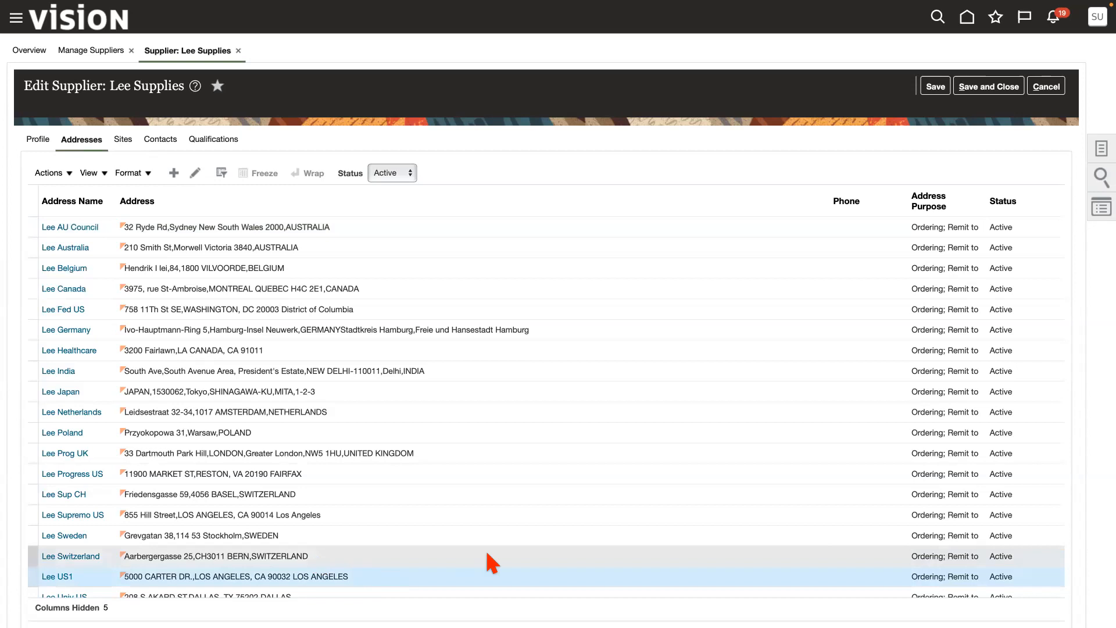
click(57, 577)
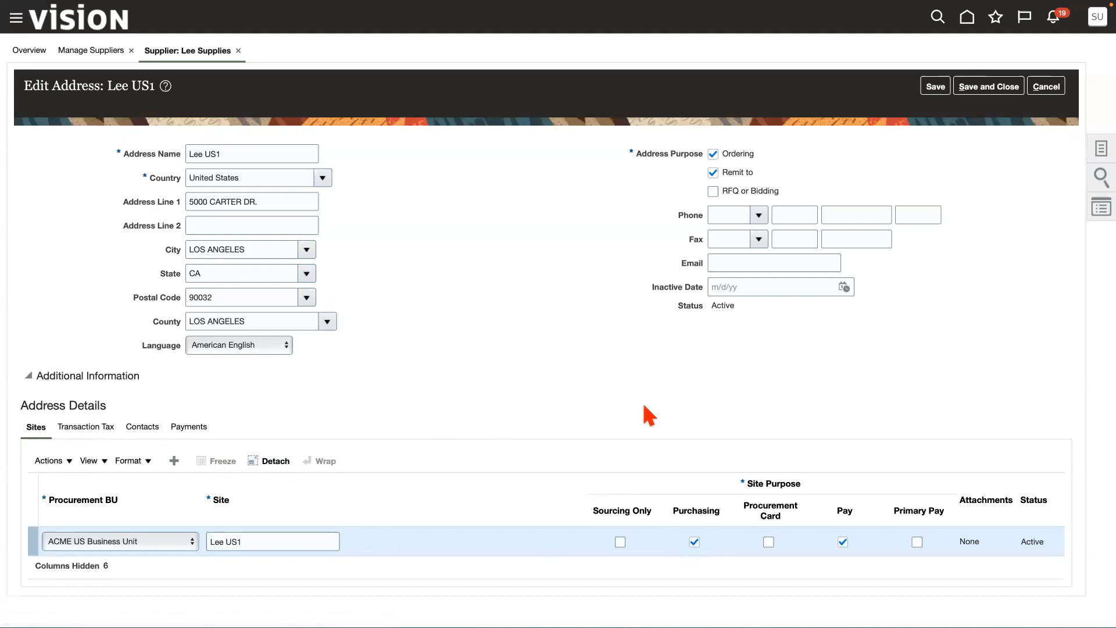
click(934, 87)
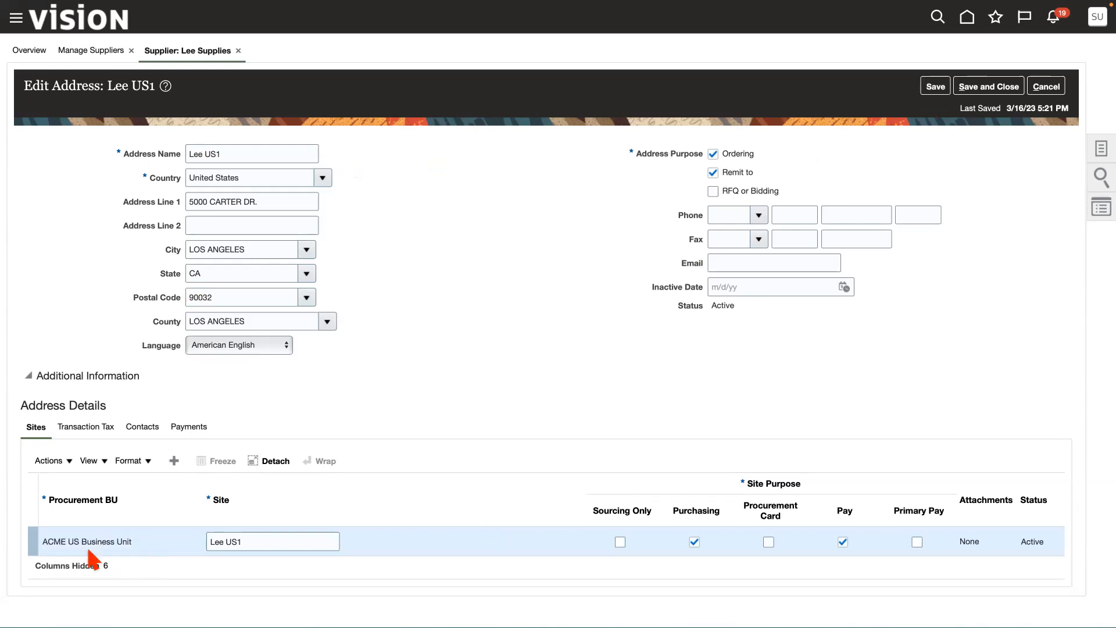
click(993, 89)
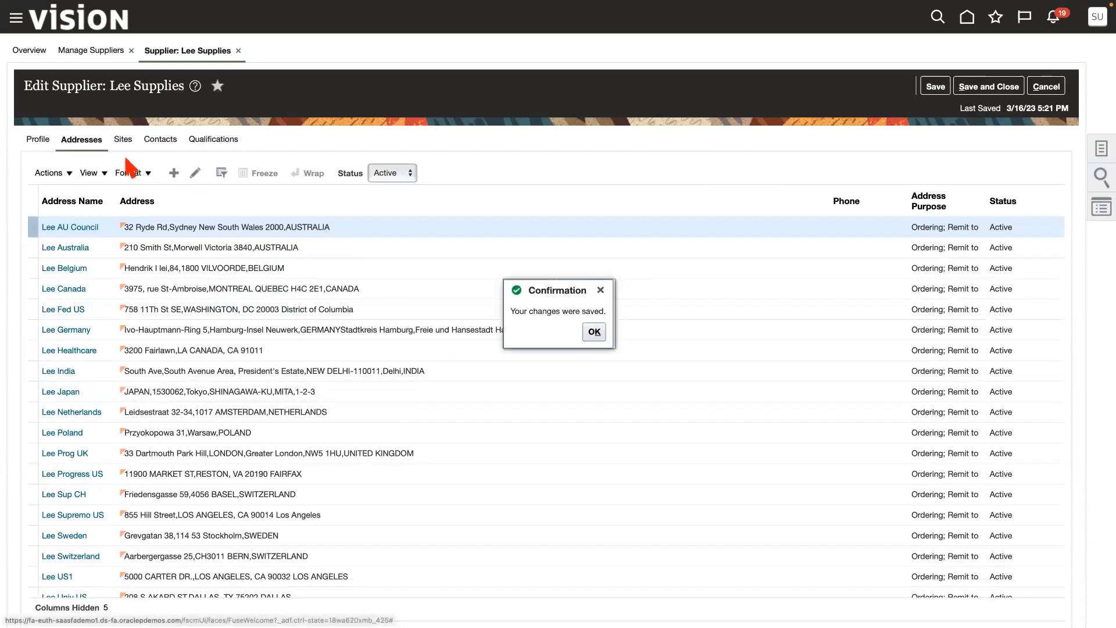
click(594, 333)
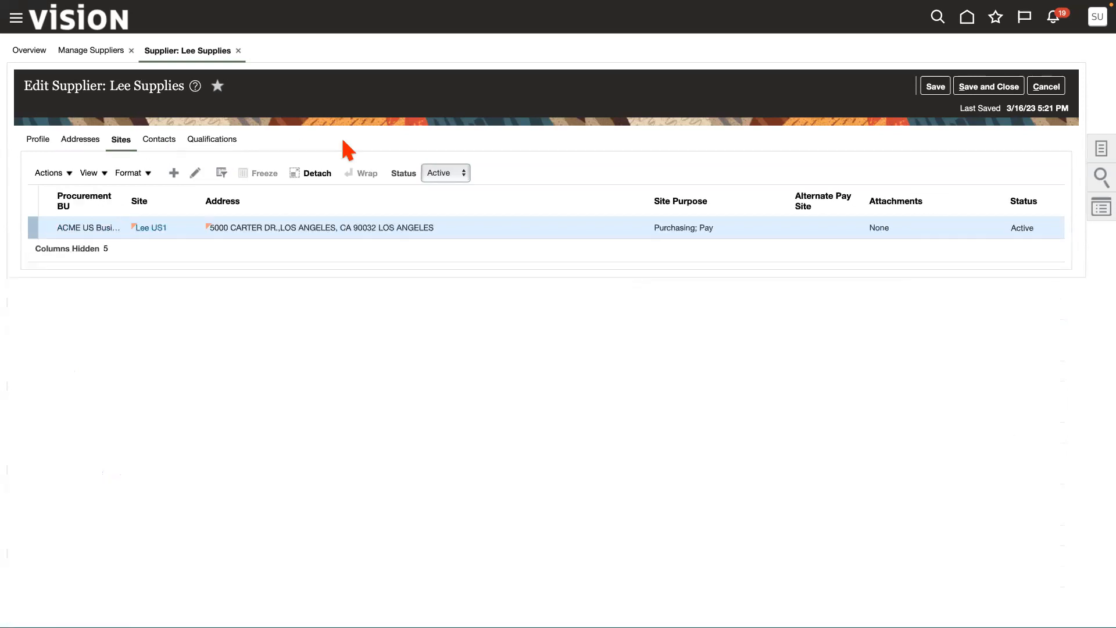
- Autocreate the site assignment of site Lee US1 with ACME US Business Unit as client BU and bill-to BU
click(155, 228)
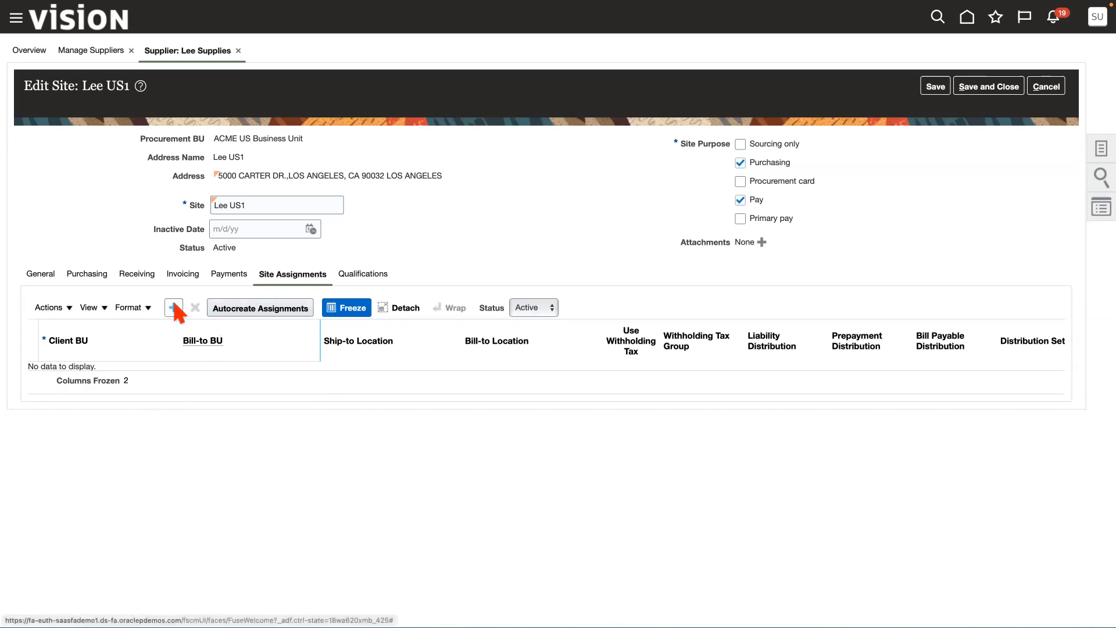
click(236, 307)
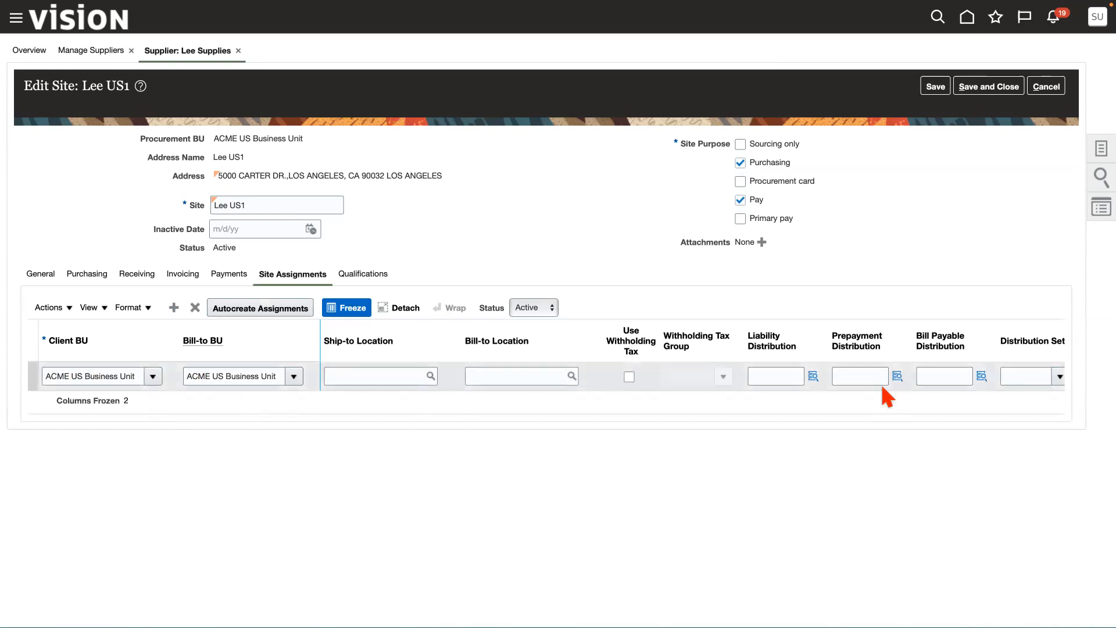
scroll(841, 381, right, 3)
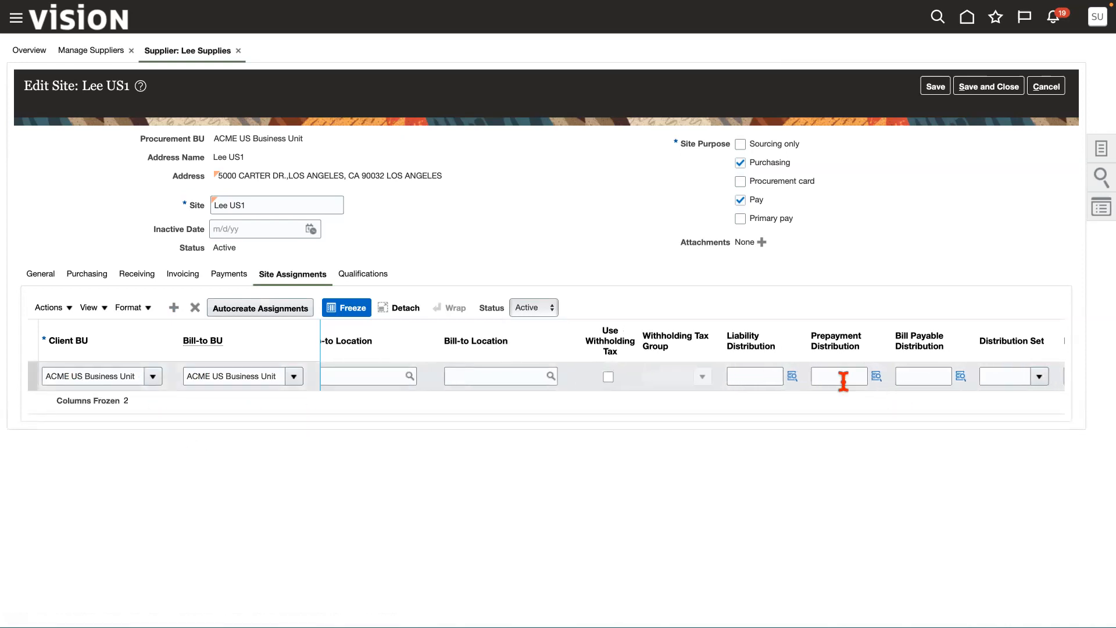
scroll(842, 381, left, 3)
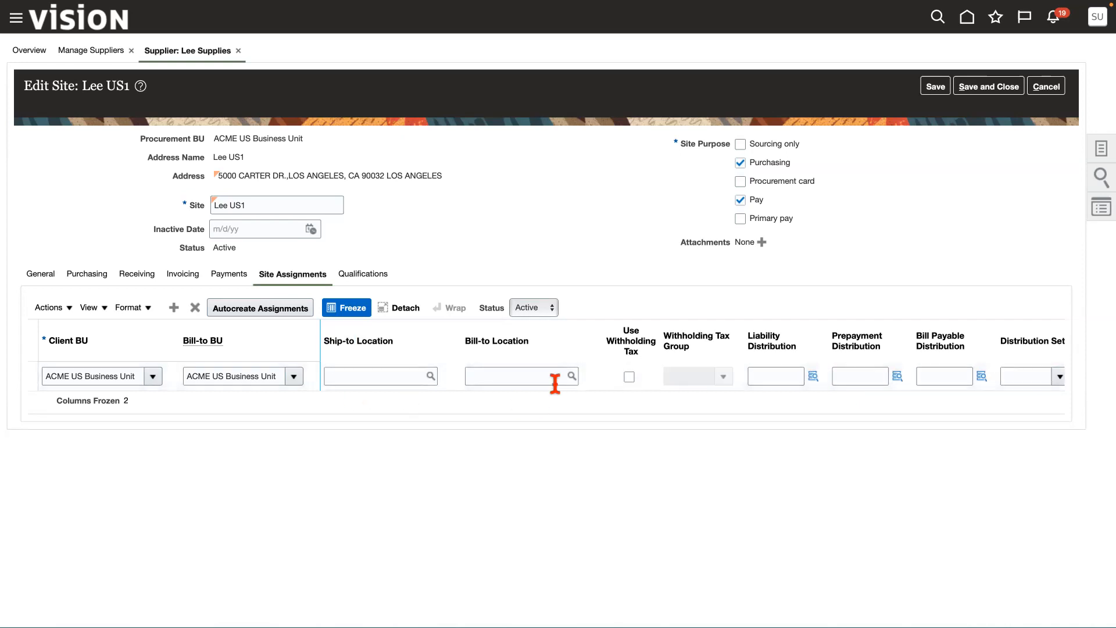
click(224, 308)
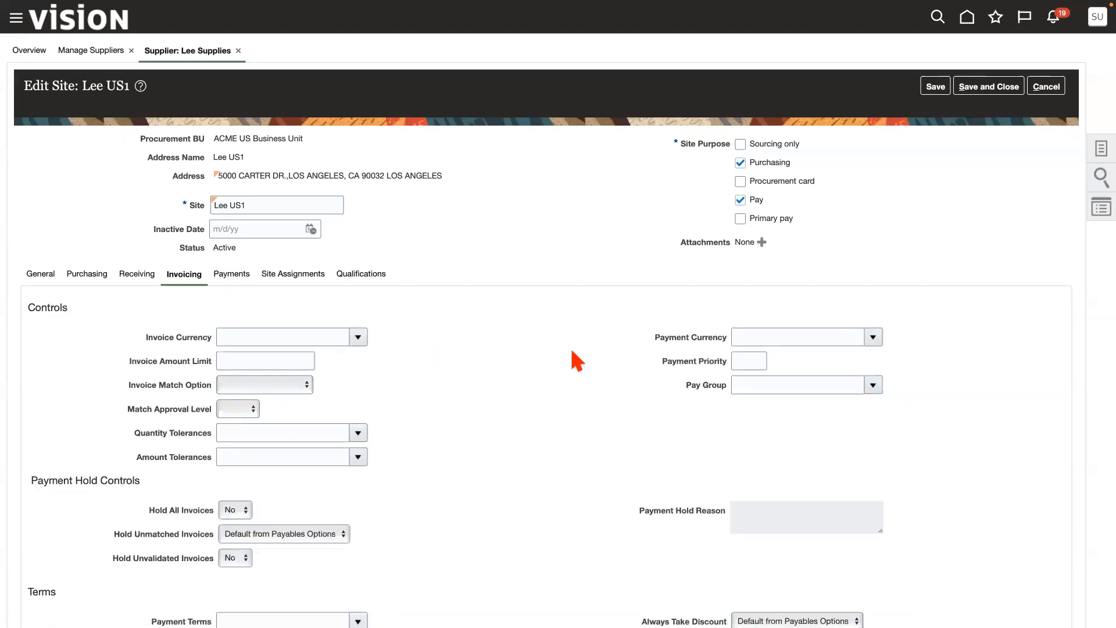
- Set both the invoice currency and the payment currency of site Lee US1 to US Dollar
click(359, 338)
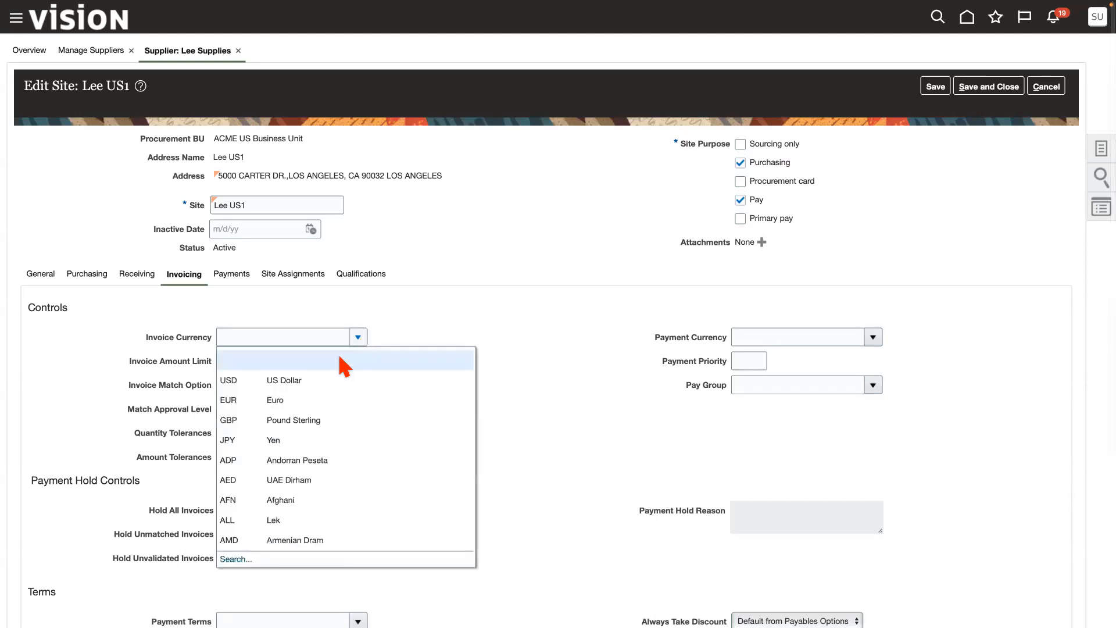
click(298, 384)
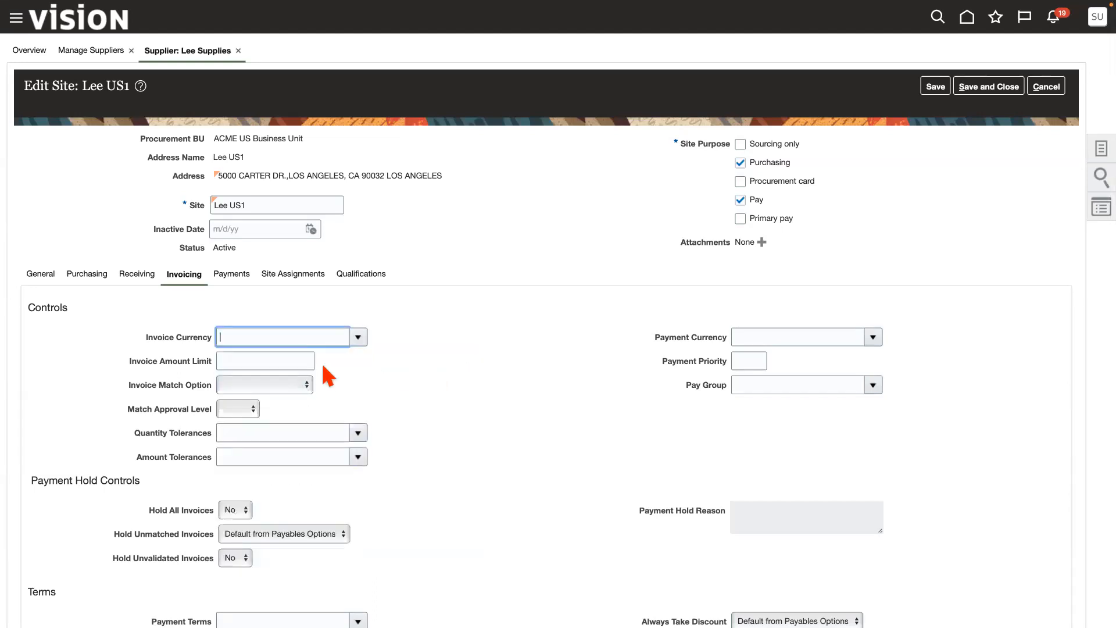
click(281, 387)
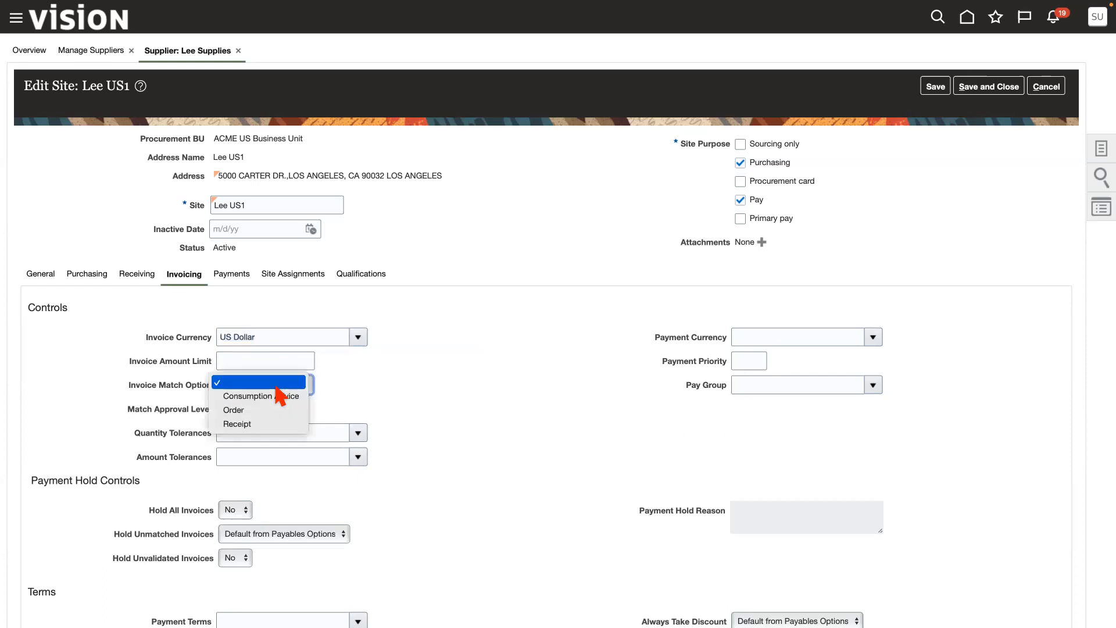
click(377, 410)
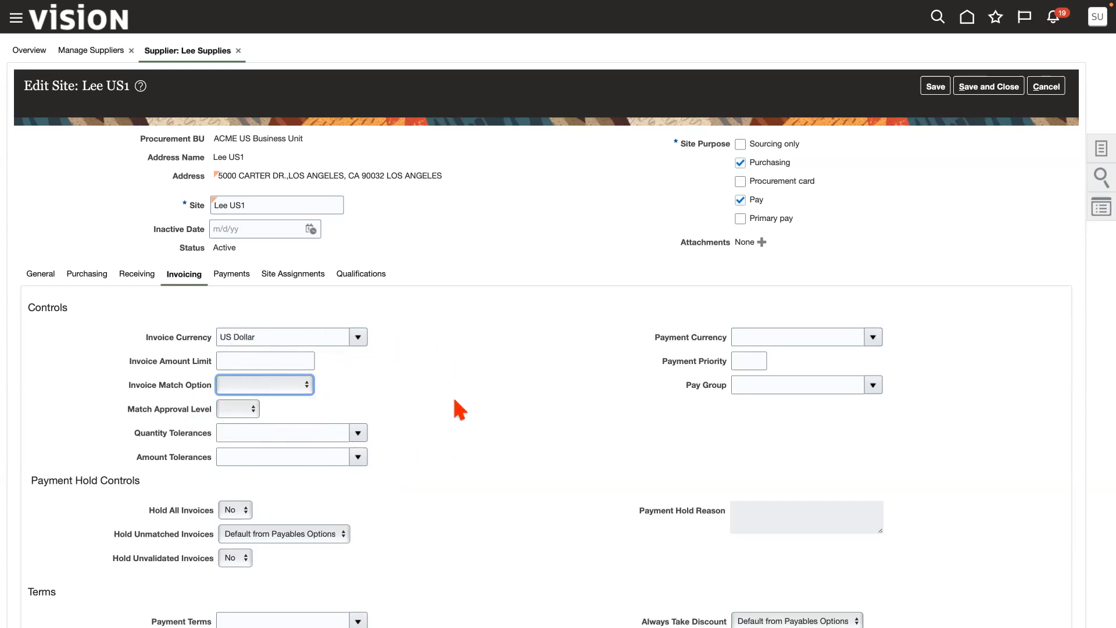
scroll(488, 413, down, 1)
click(872, 325)
click(769, 368)
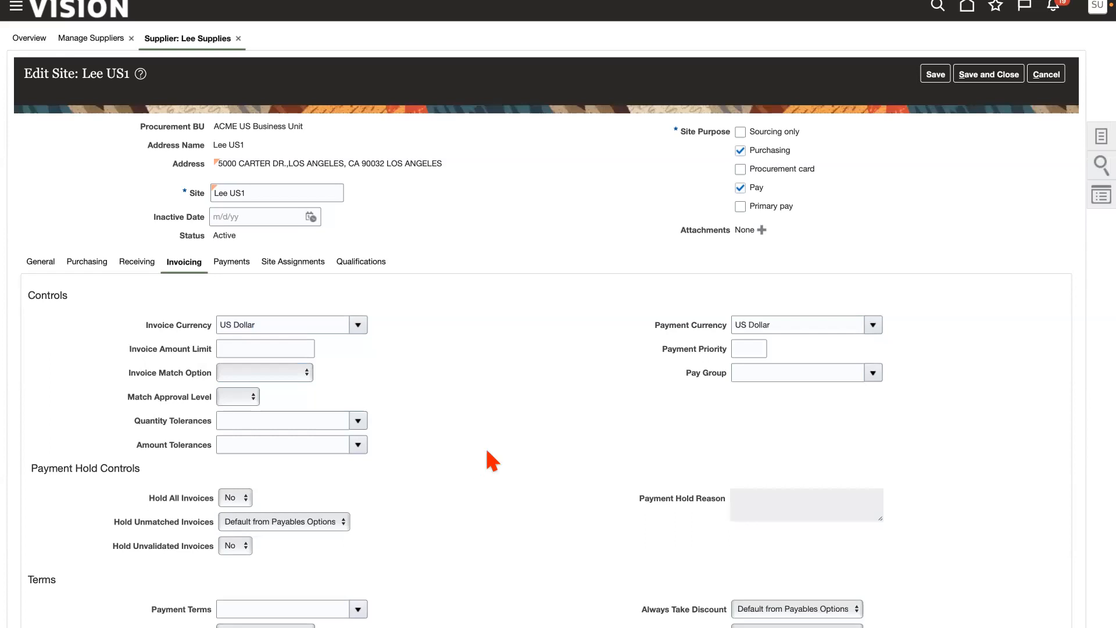
scroll(484, 446, down, 4)
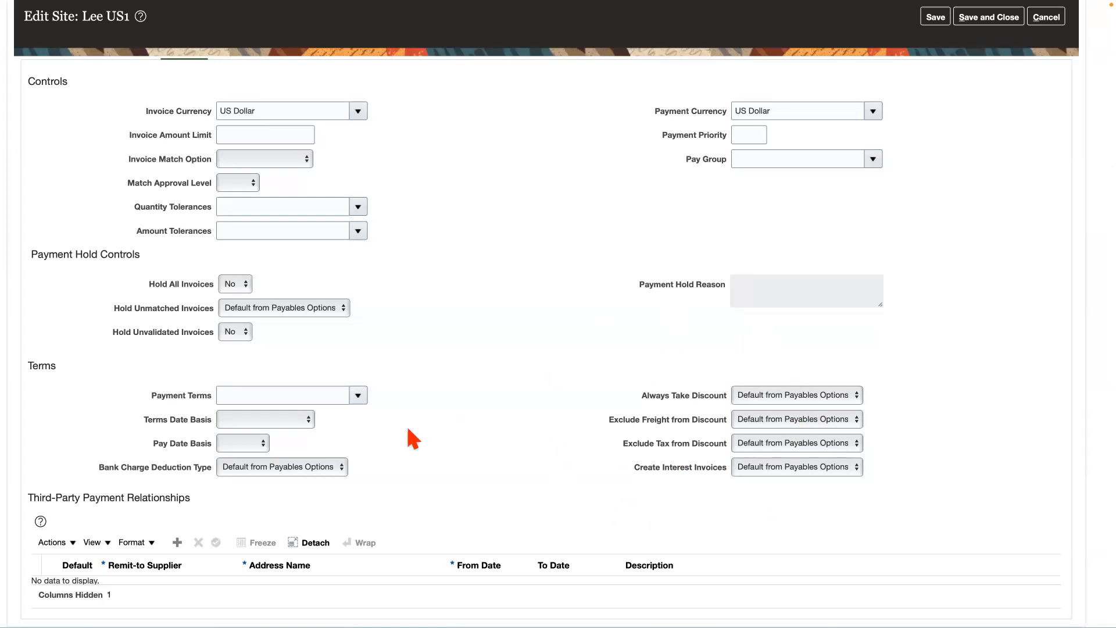
scroll(456, 430, up, 4)
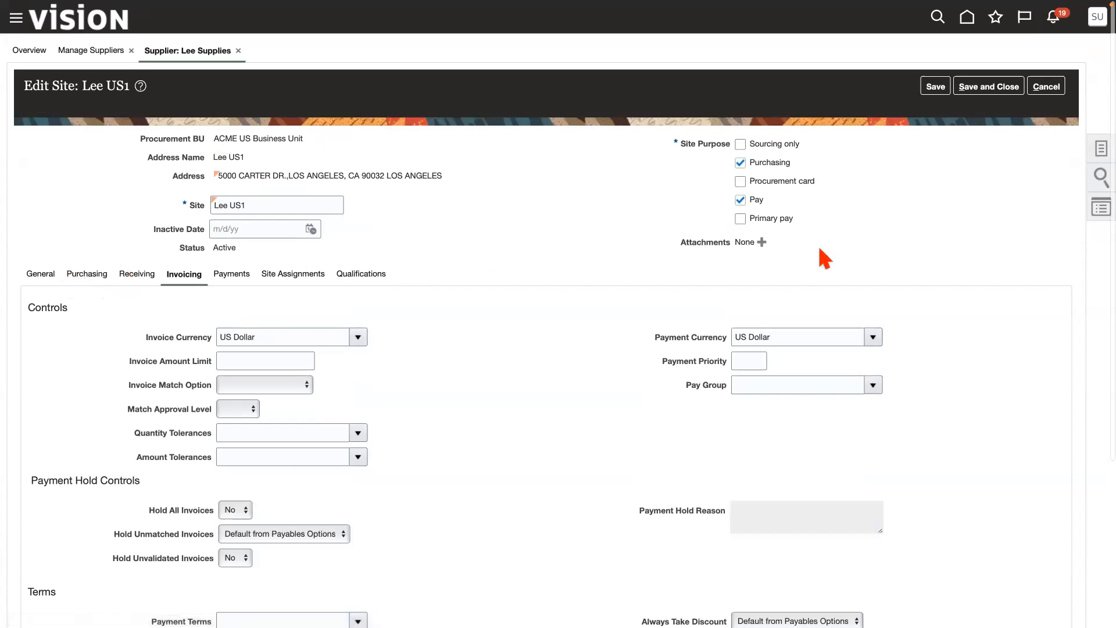
- Save and close site Lee US1 and supplier Lee Supplies, and finish managing suppliers
click(978, 88)
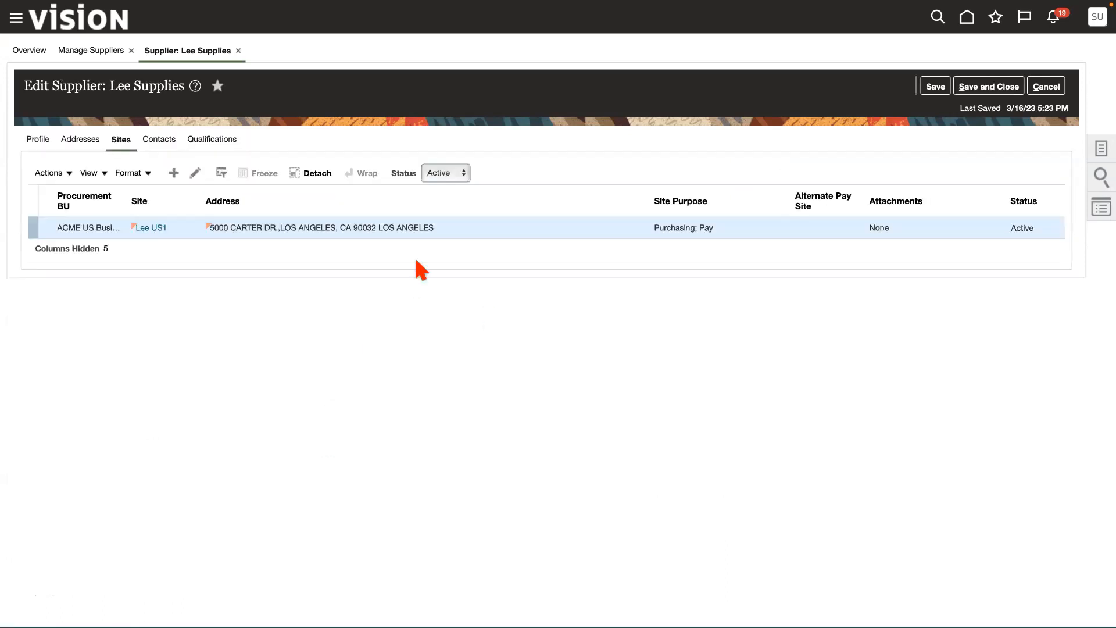
click(593, 331)
click(989, 86)
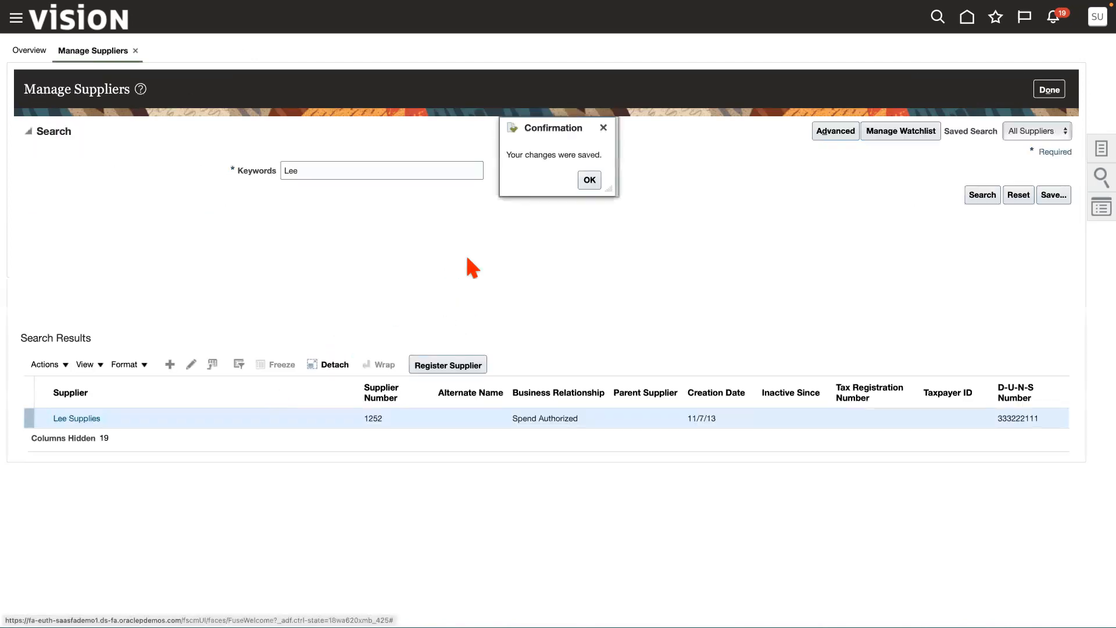
click(589, 179)
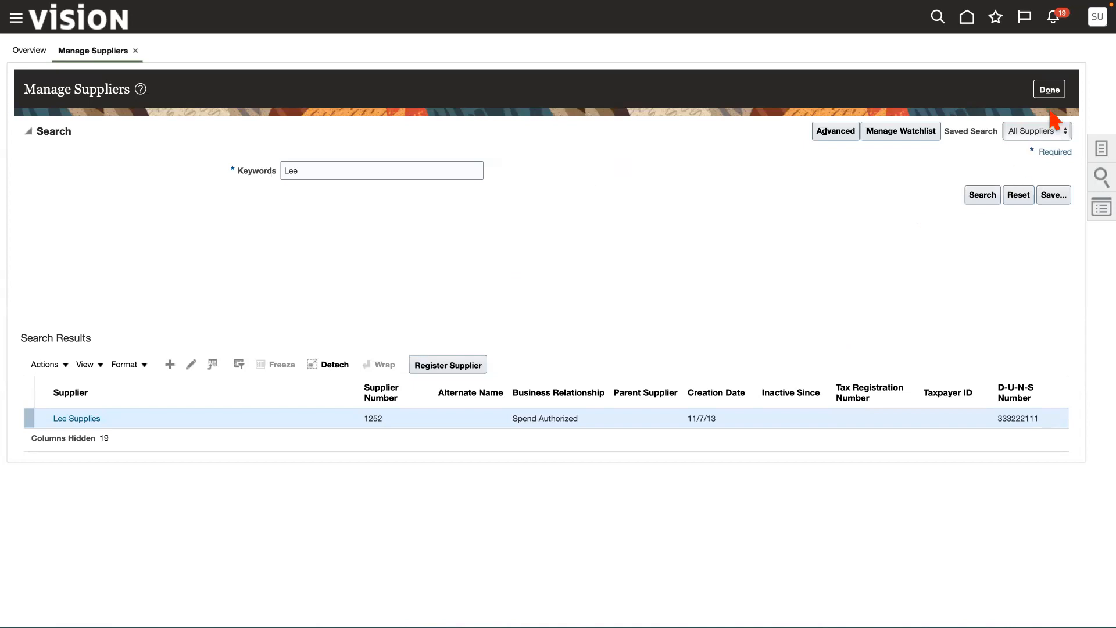
click(1051, 90)
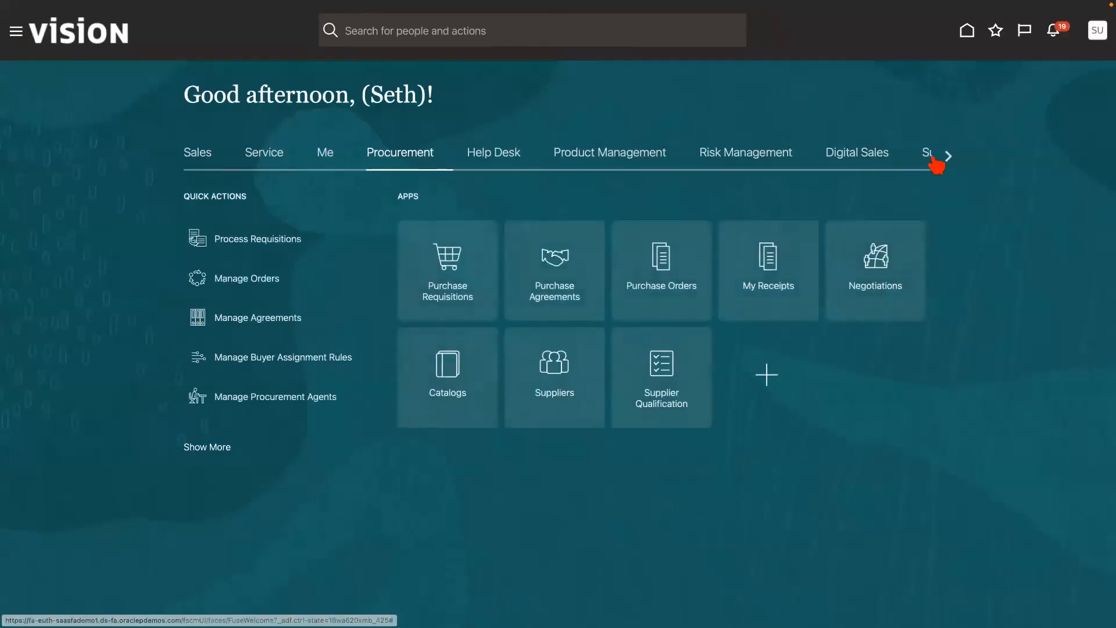
- Go to Period Close in General Accounting and open the Payables period statuses of ACME Ledger US
click(937, 161)
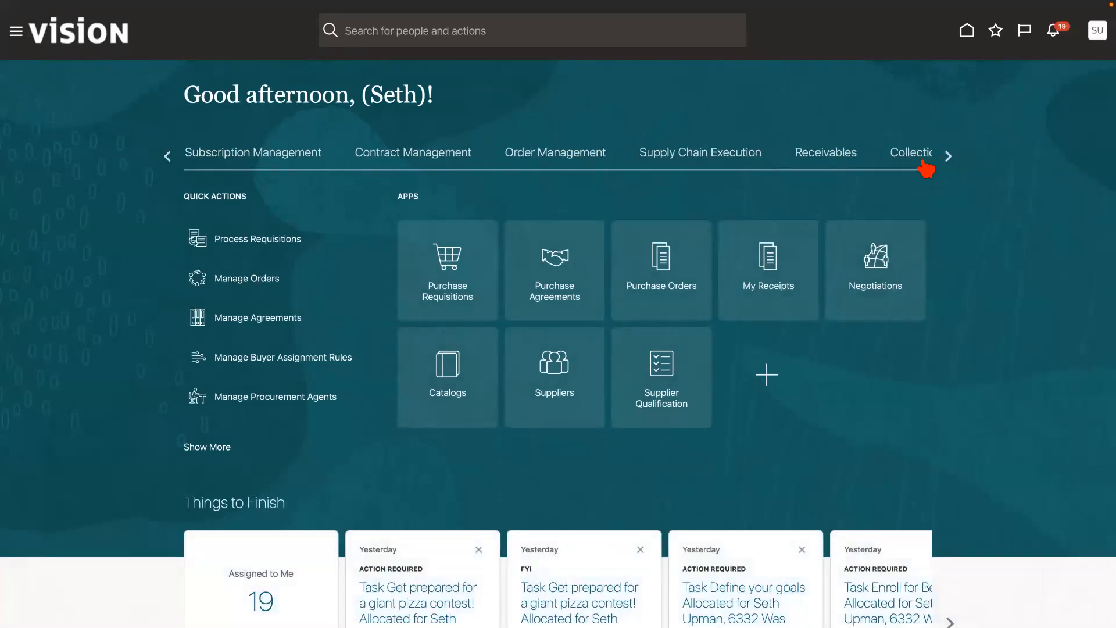
click(947, 157)
click(881, 152)
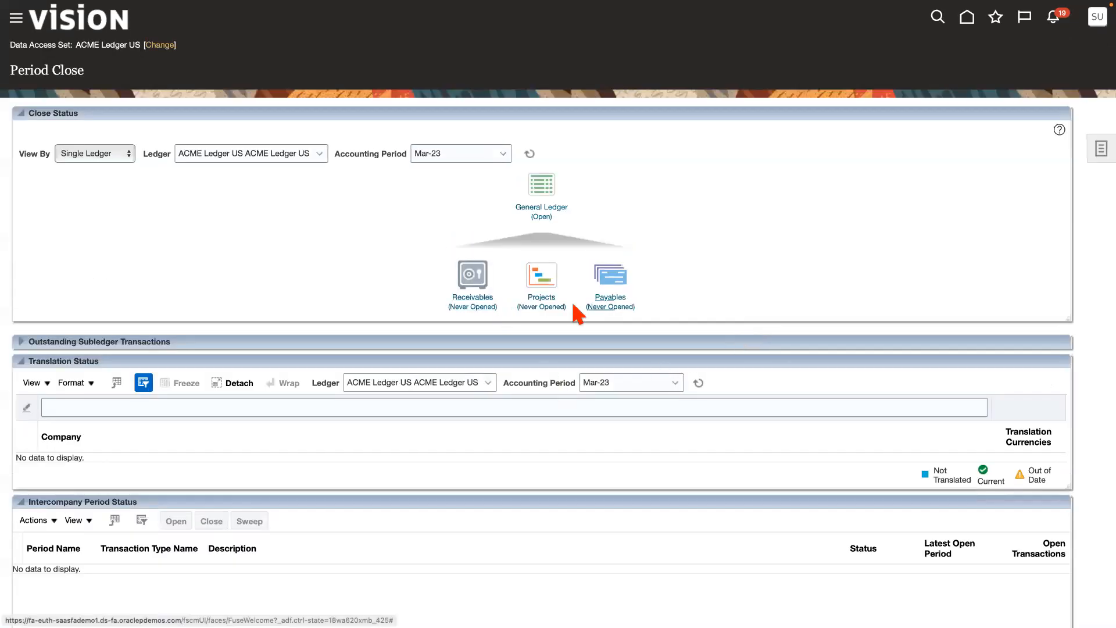
click(611, 298)
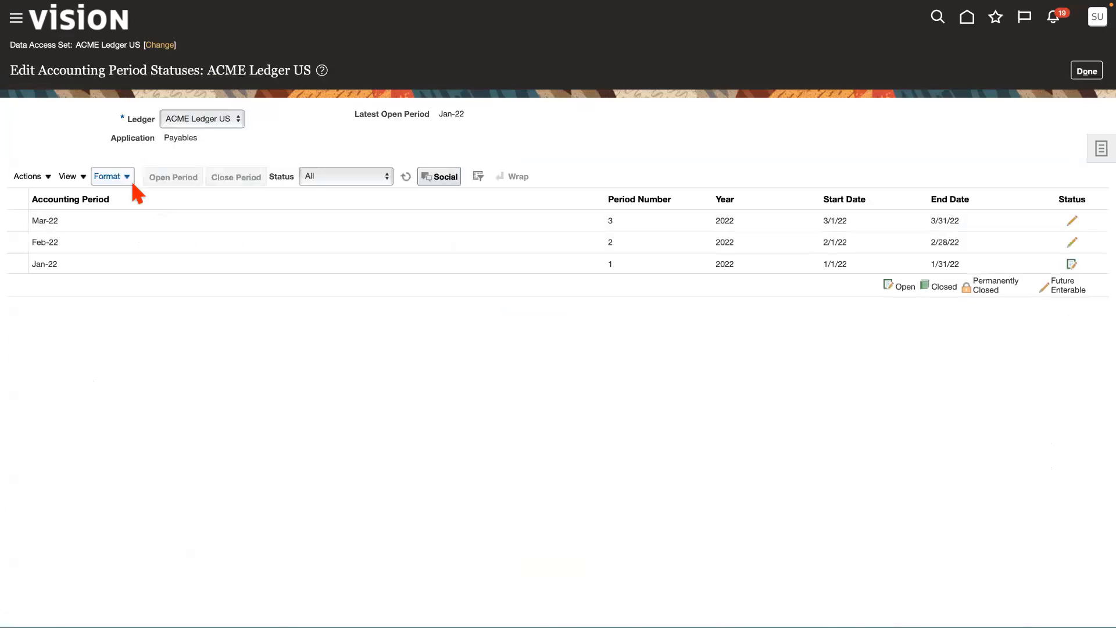
- Open the Payables periods of ACME Ledger US up to target period Mar-23 and return to Period Close
click(42, 178)
click(49, 240)
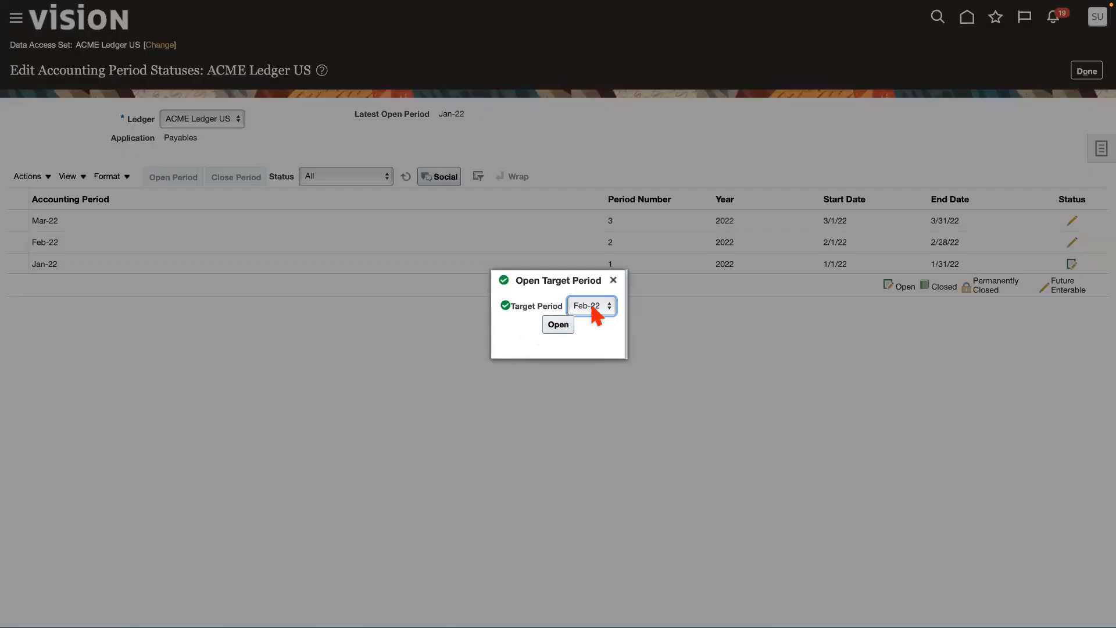
click(596, 316)
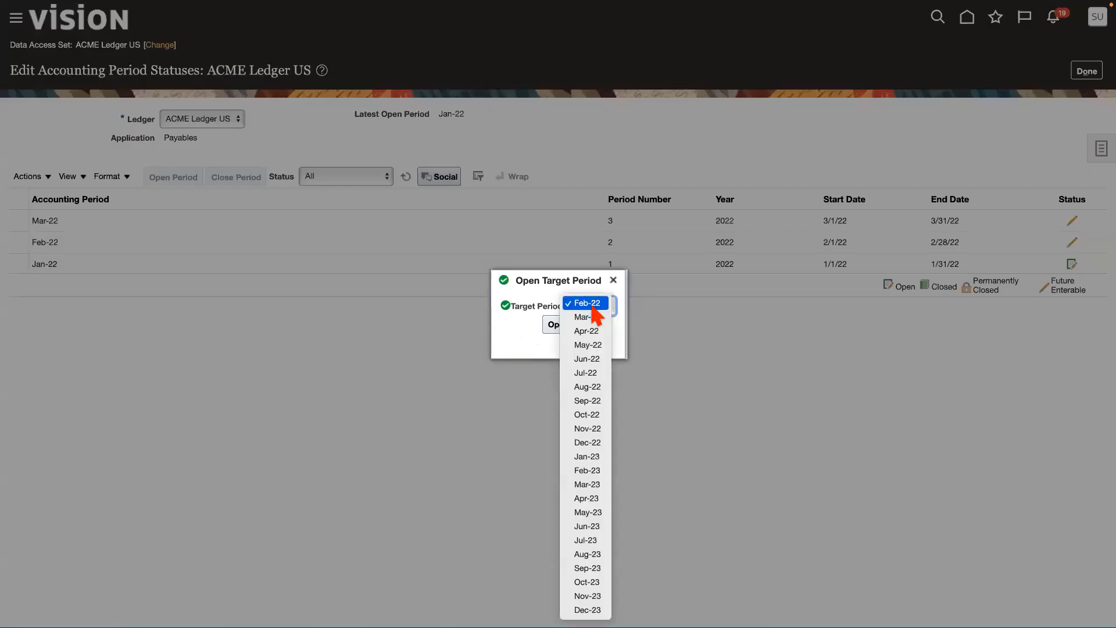
click(595, 485)
click(557, 328)
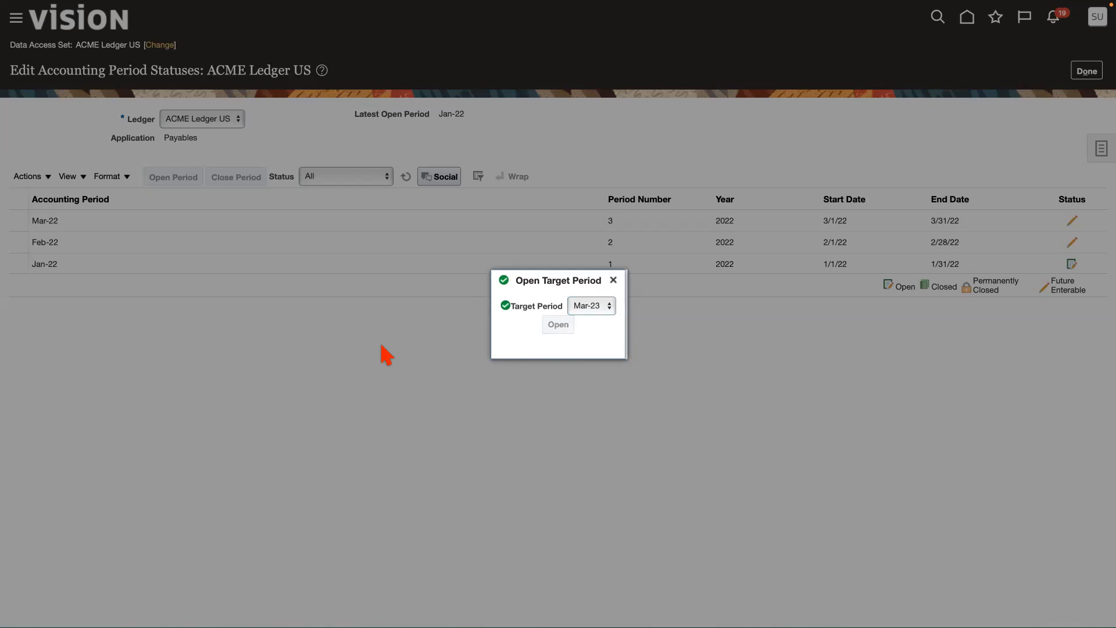
click(807, 334)
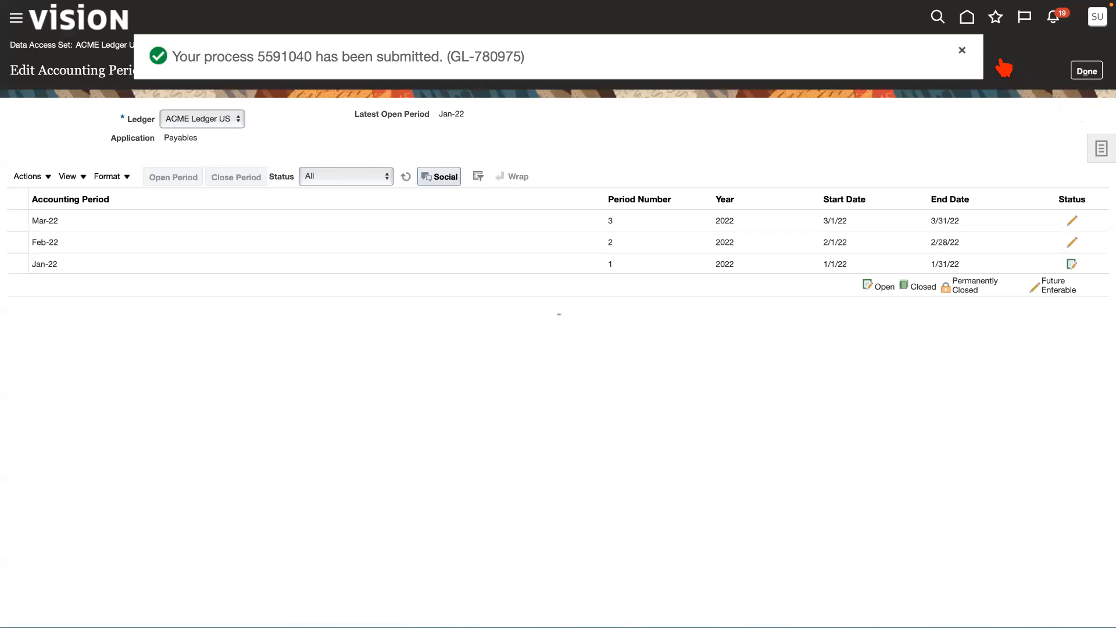
click(962, 51)
click(1086, 71)
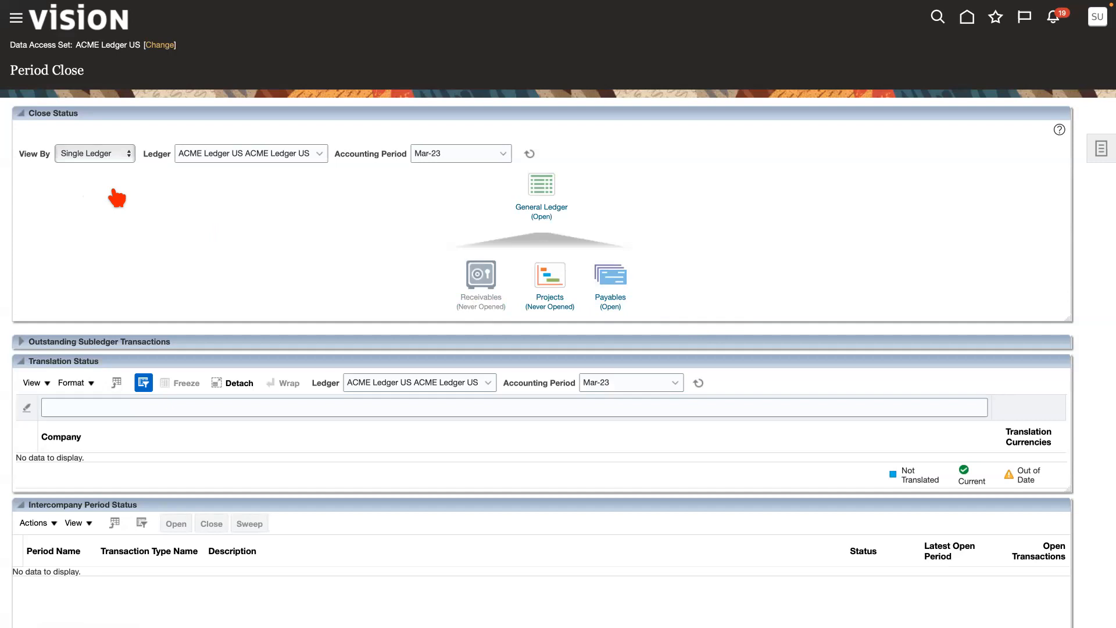
- Open the Receivables periods of ACME Ledger US up to target period Mar-23 and finish editing the period statuses
click(47, 176)
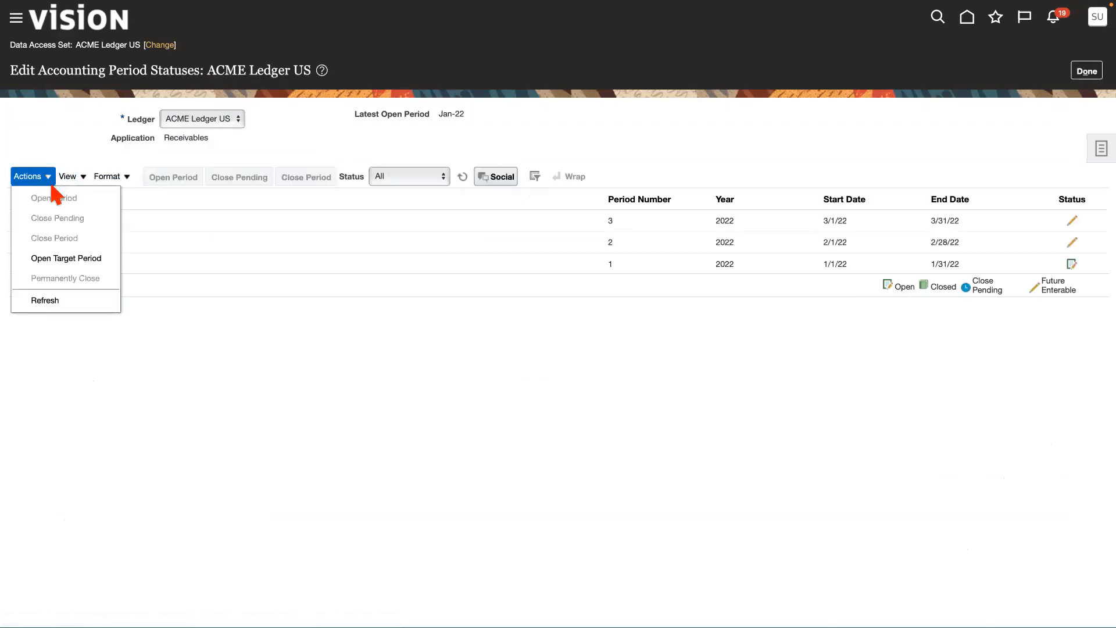
click(58, 256)
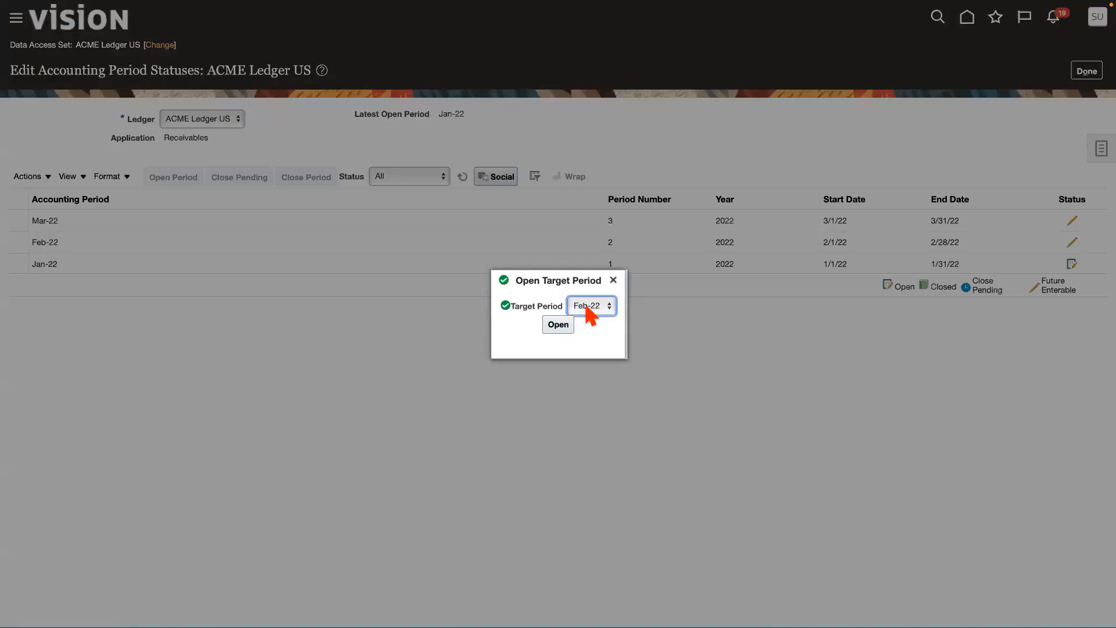
click(587, 306)
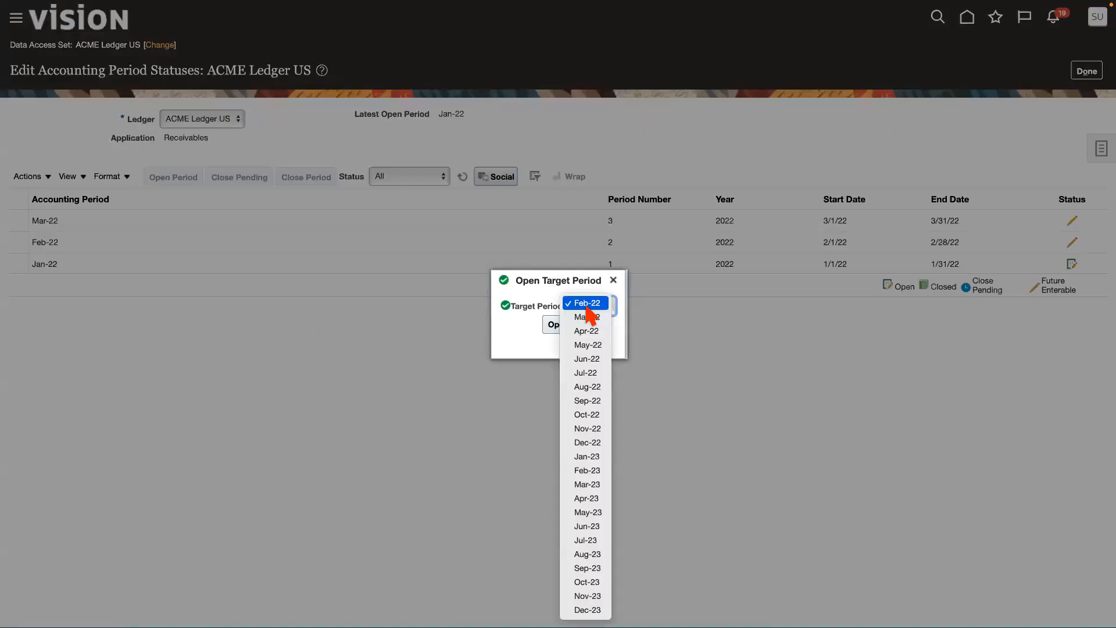
click(588, 488)
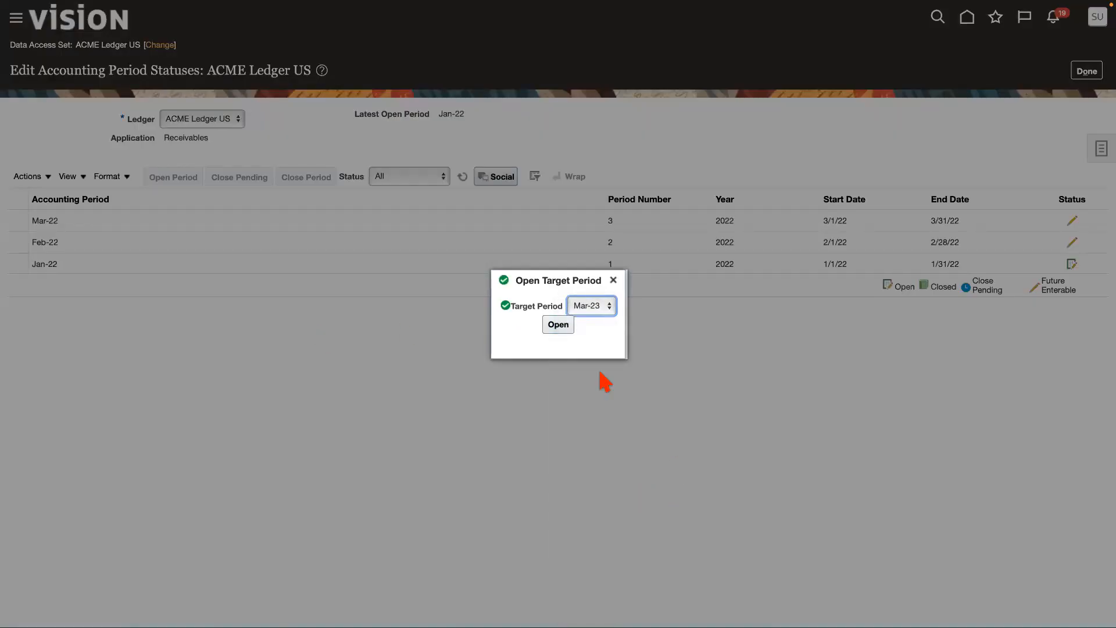
click(558, 325)
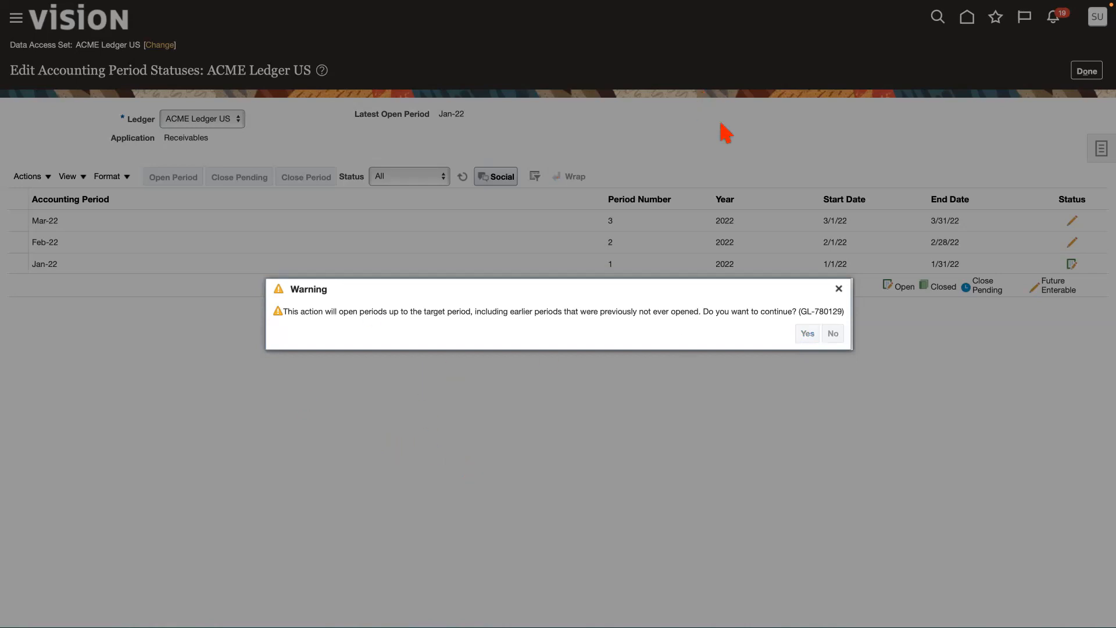
click(808, 334)
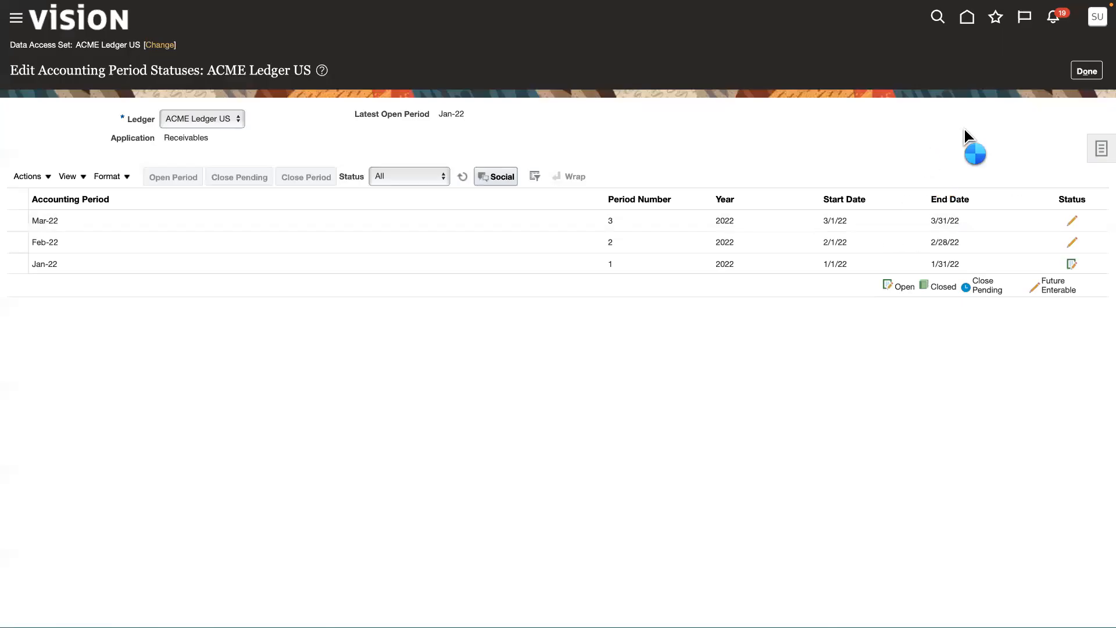
click(1084, 73)
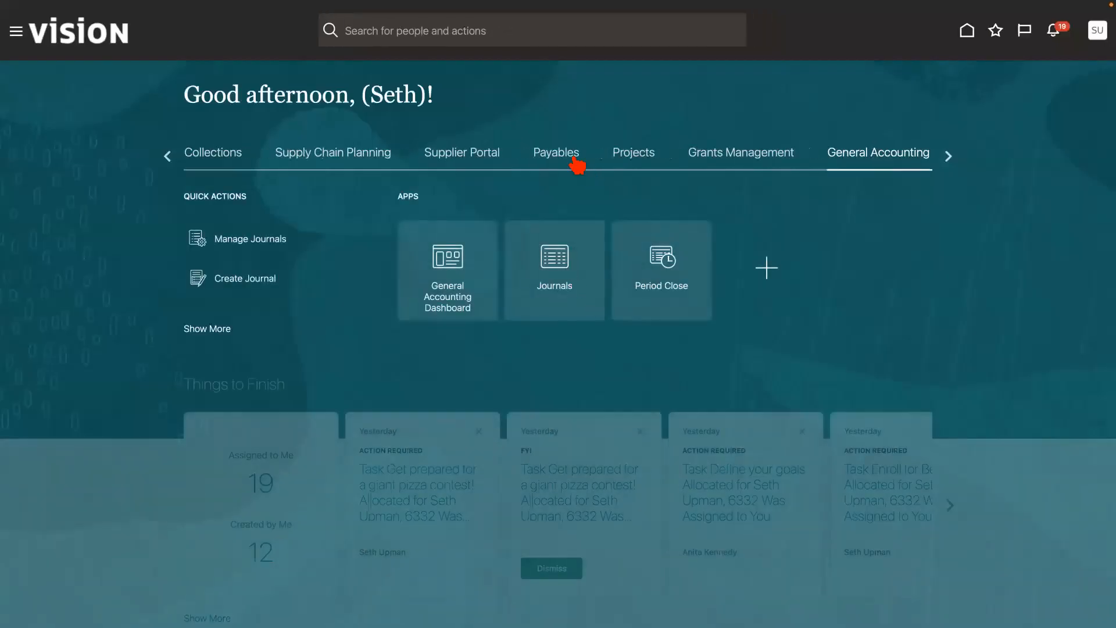
- Create a new Payables invoice for ACME US Business Unit with Lee Supplies as the supplier
click(558, 152)
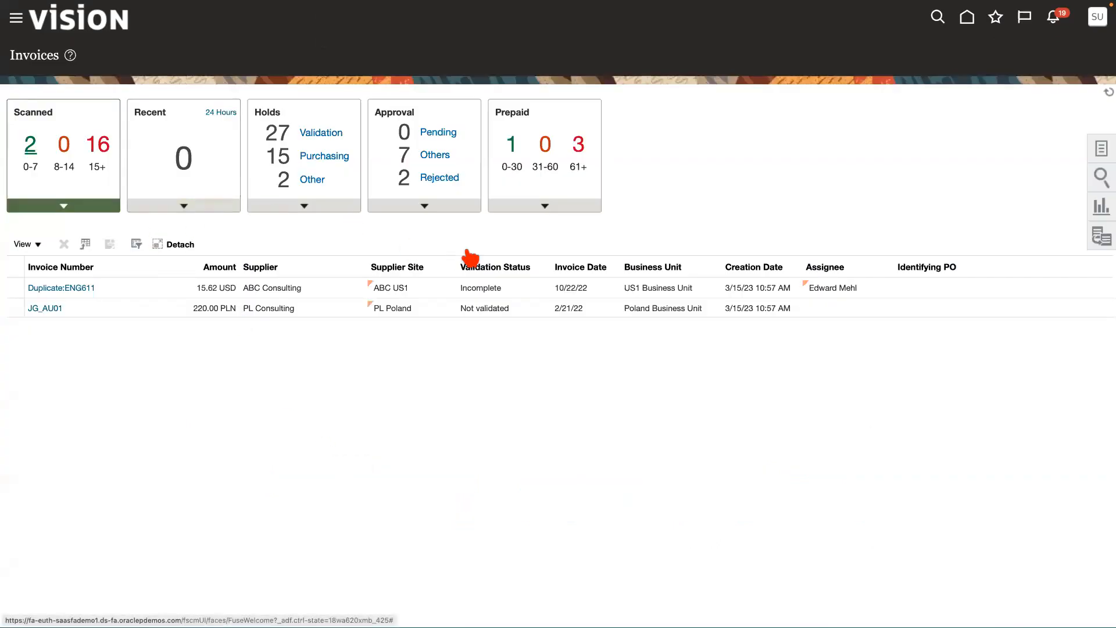
click(174, 208)
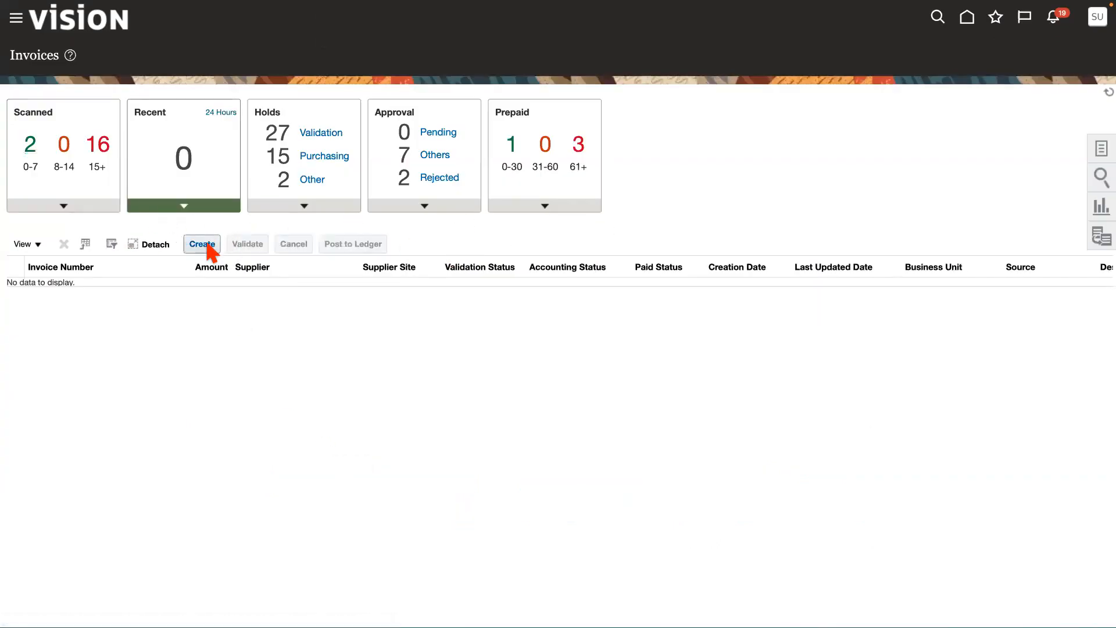
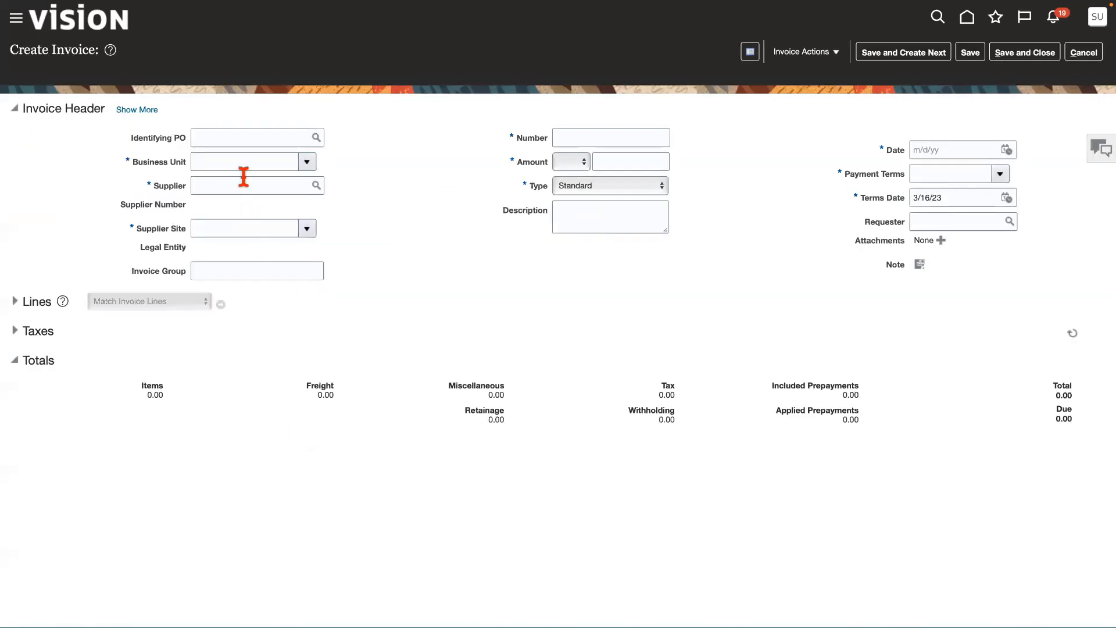
click(308, 164)
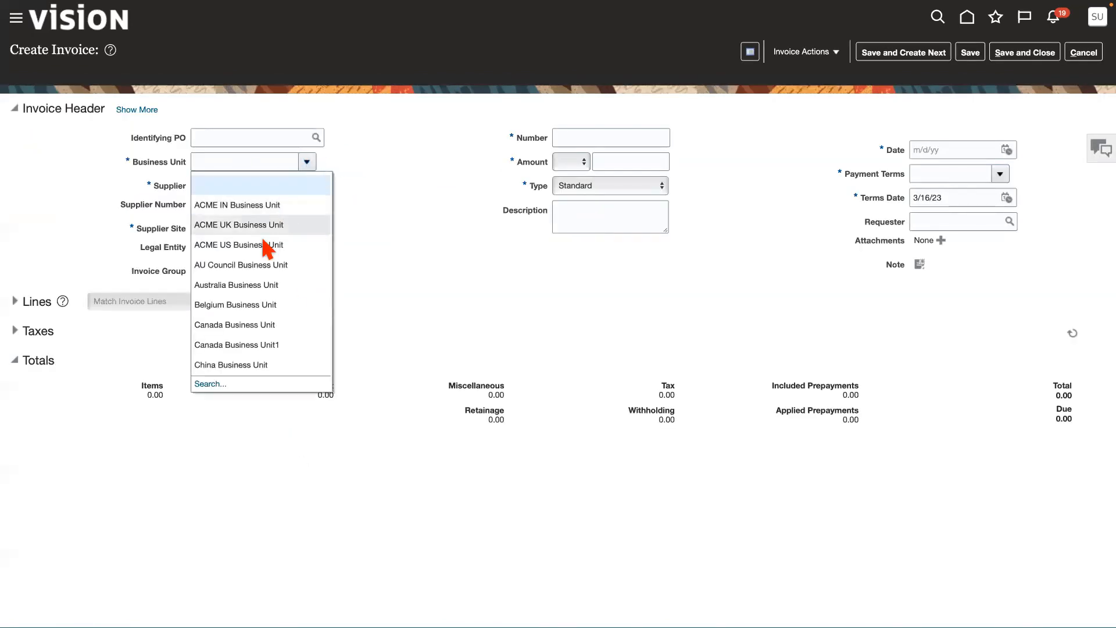
click(239, 247)
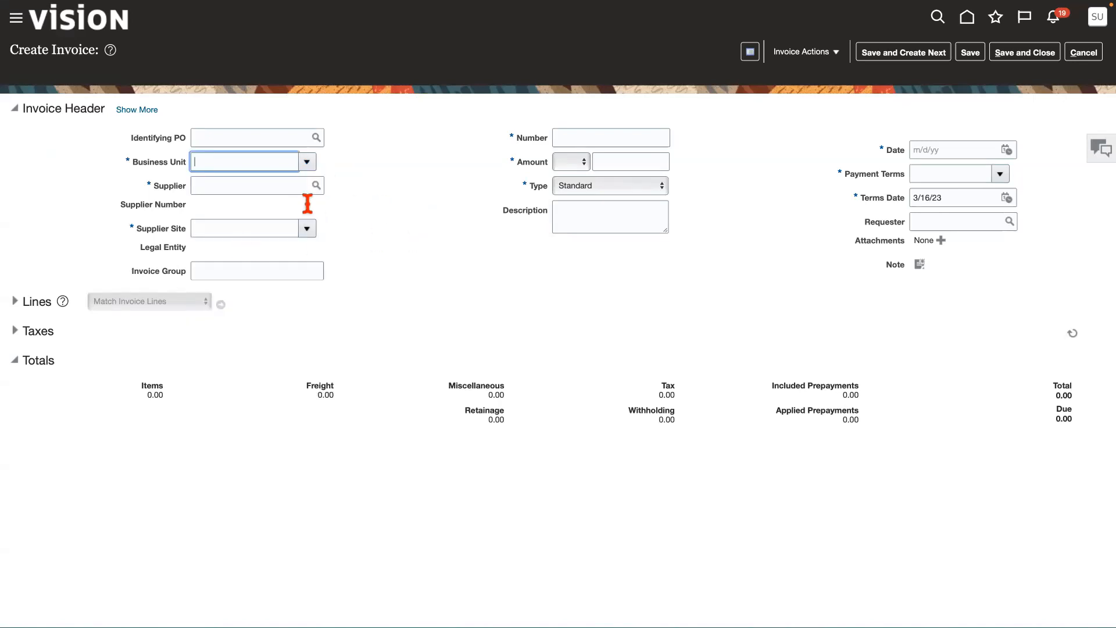
click(266, 187)
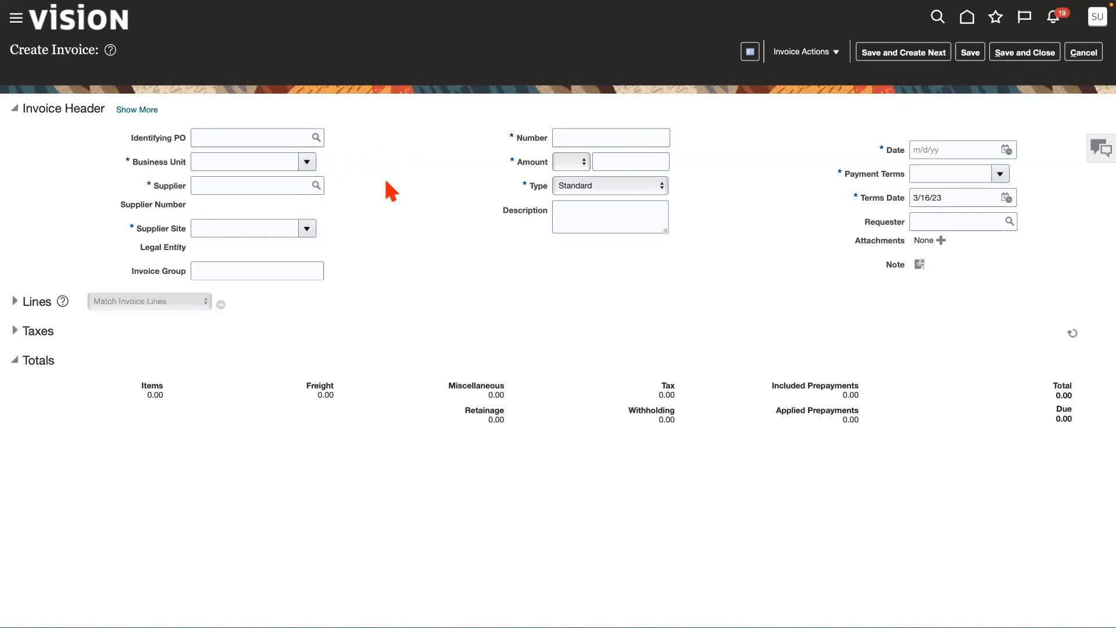
click(249, 185)
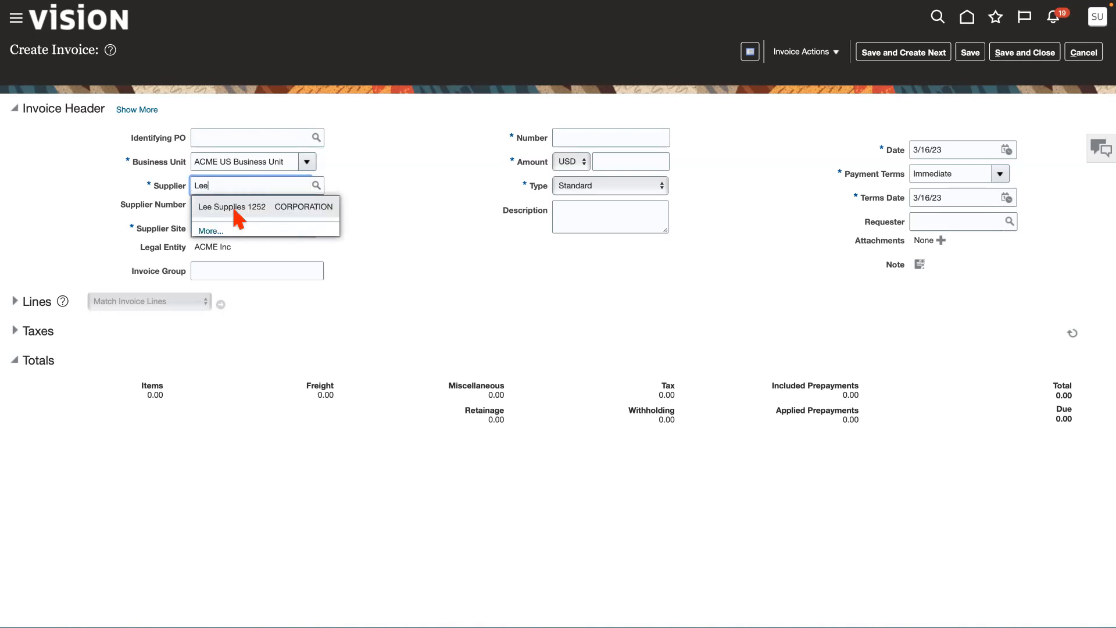
click(238, 209)
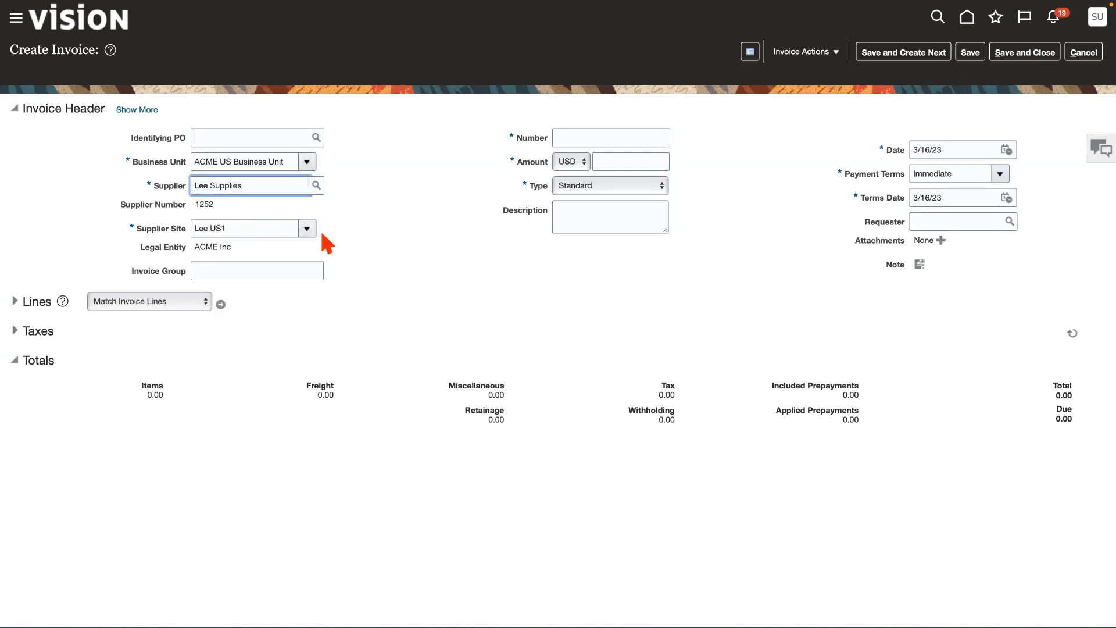
click(588, 134)
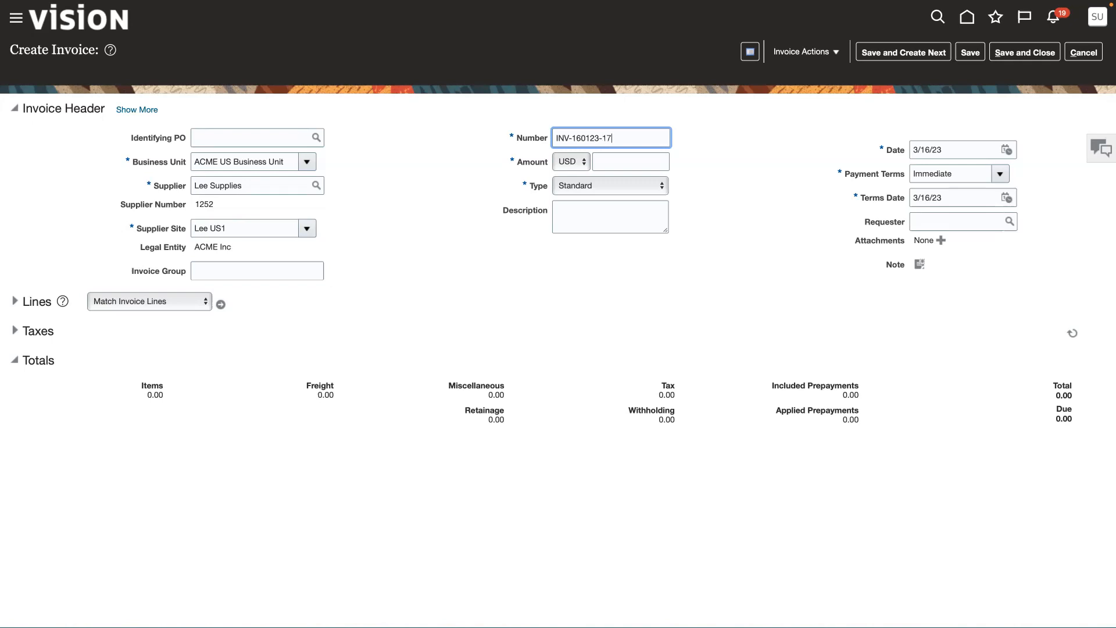
click(642, 165)
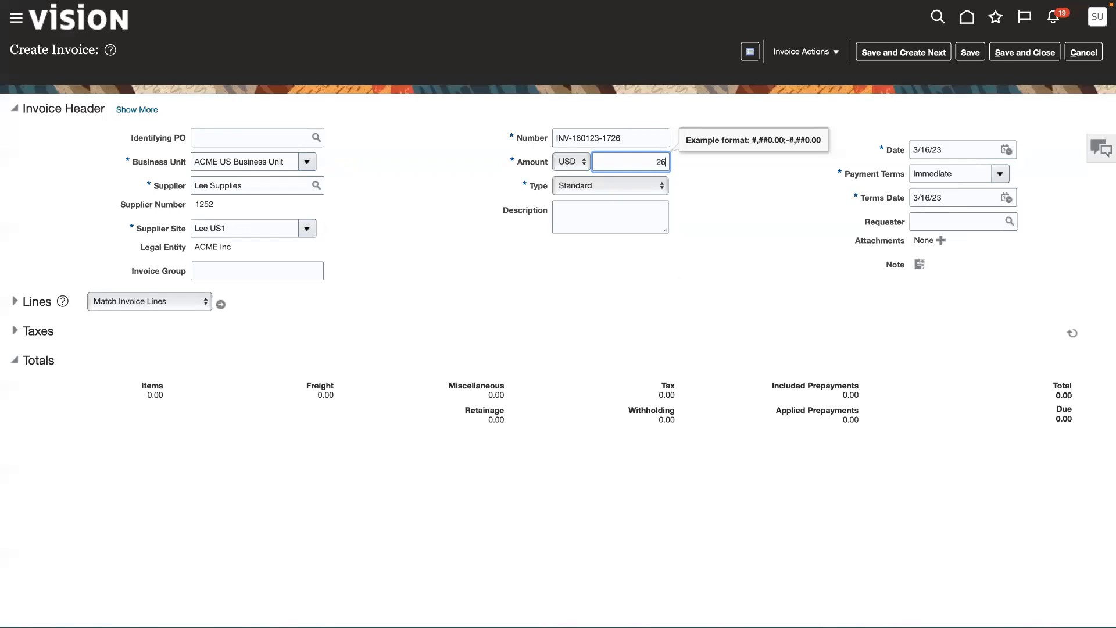
click(719, 310)
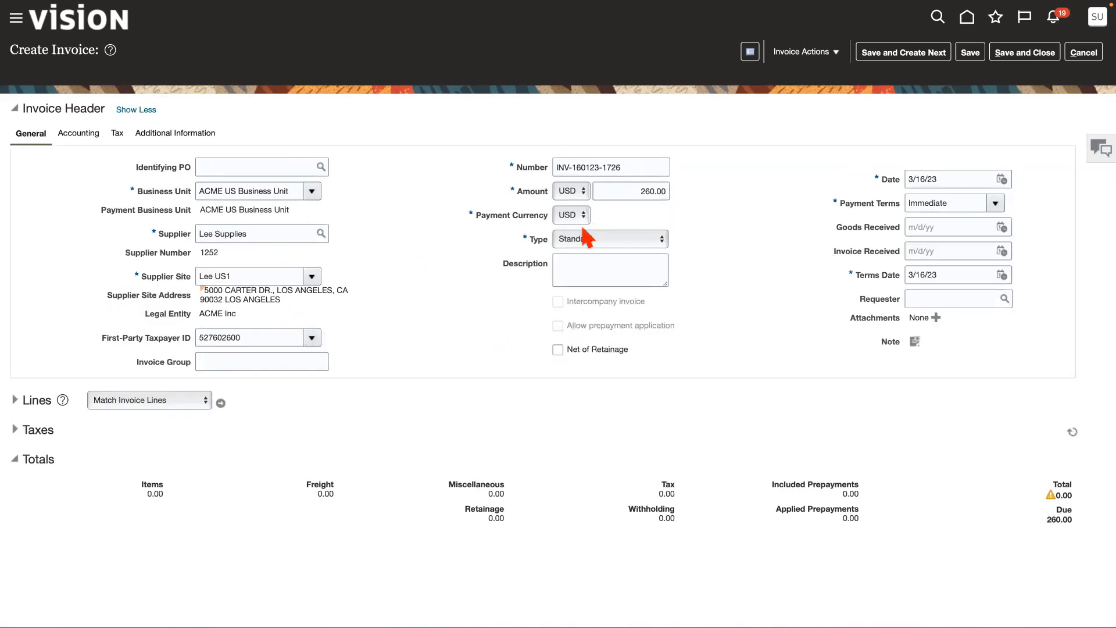
- Review the invoice type options and the expanded accounting, tax and additional header details, keeping the Standard type, and collapse the header again
click(602, 241)
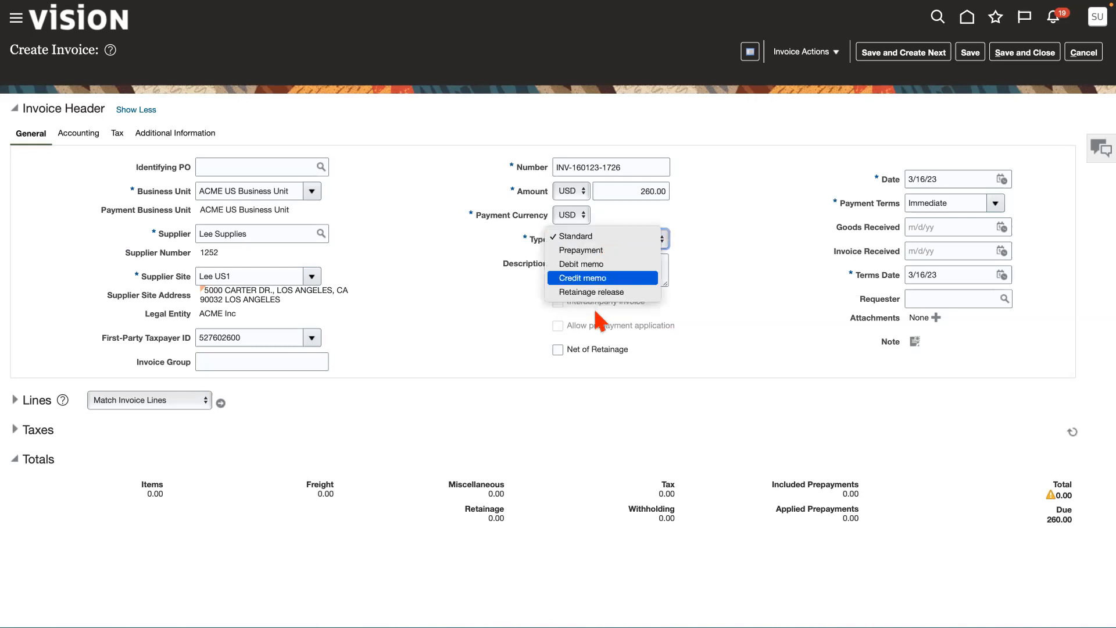
click(585, 233)
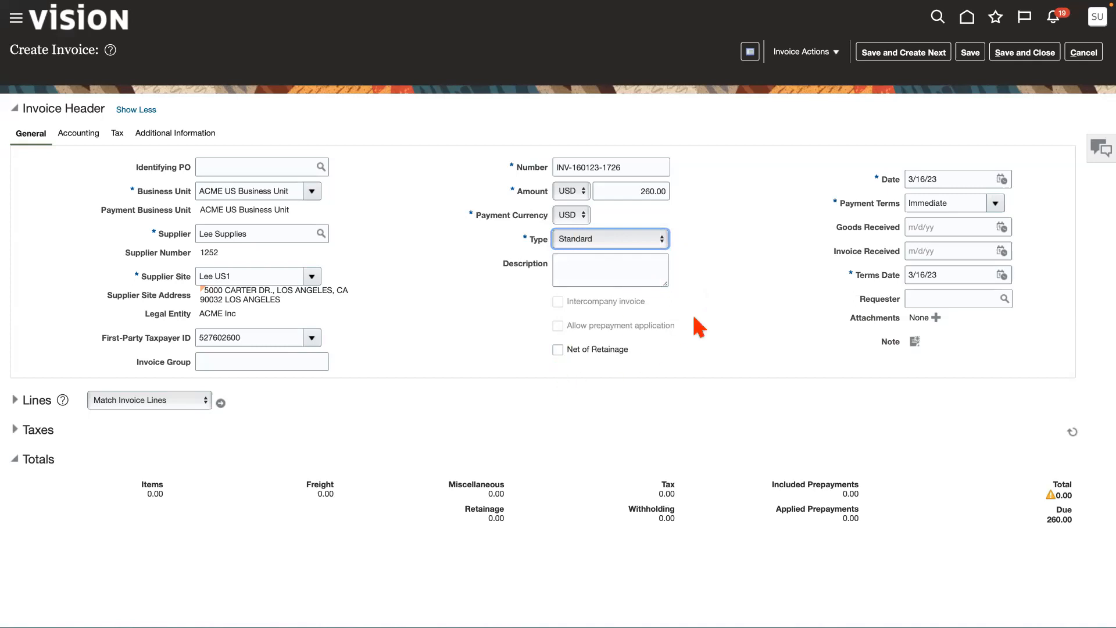
click(77, 140)
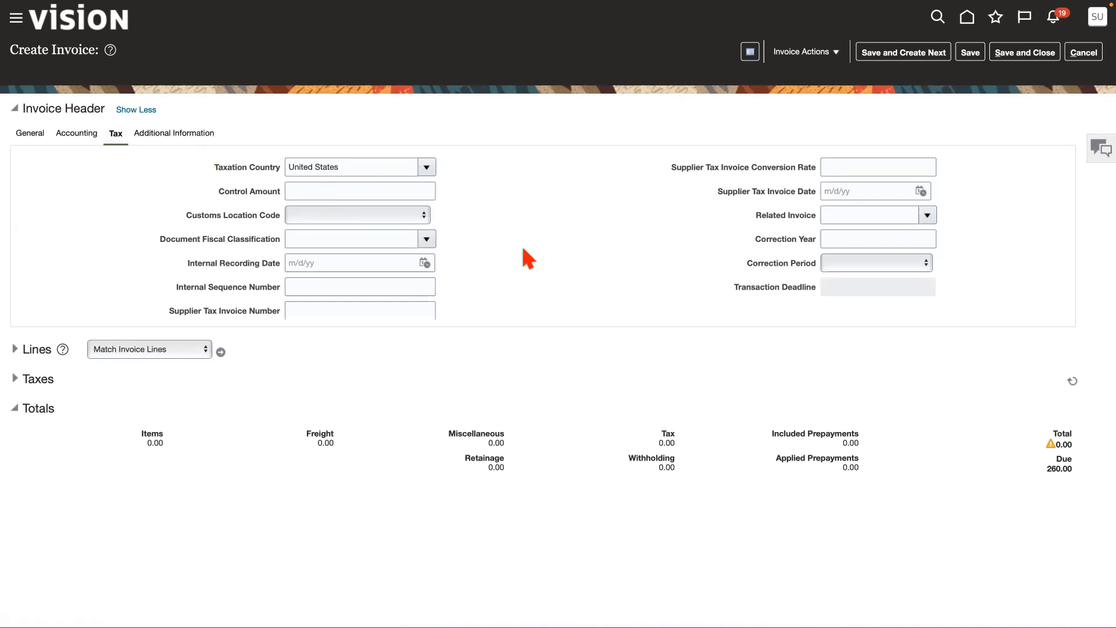
click(224, 139)
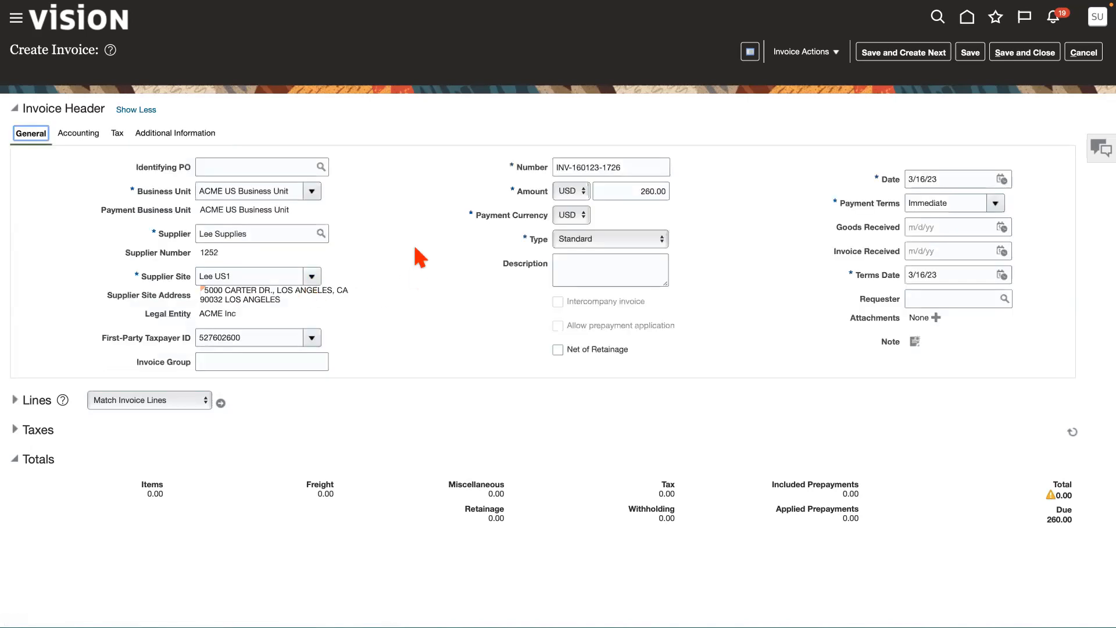
click(136, 110)
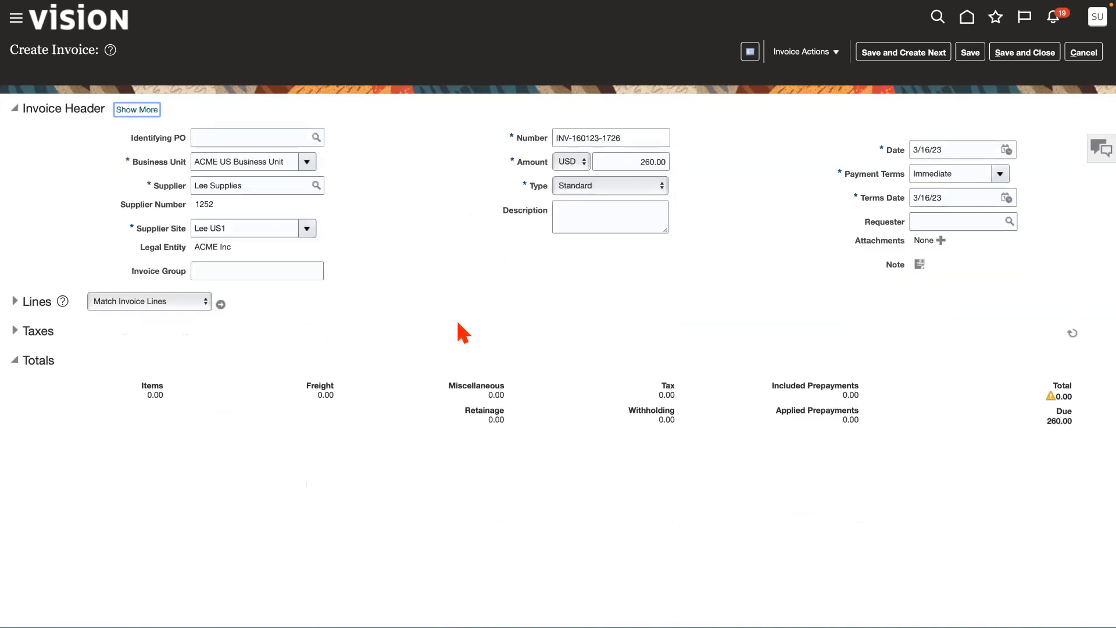
- Expand the invoice lines and enter an amount of 260 for item line 1
click(15, 301)
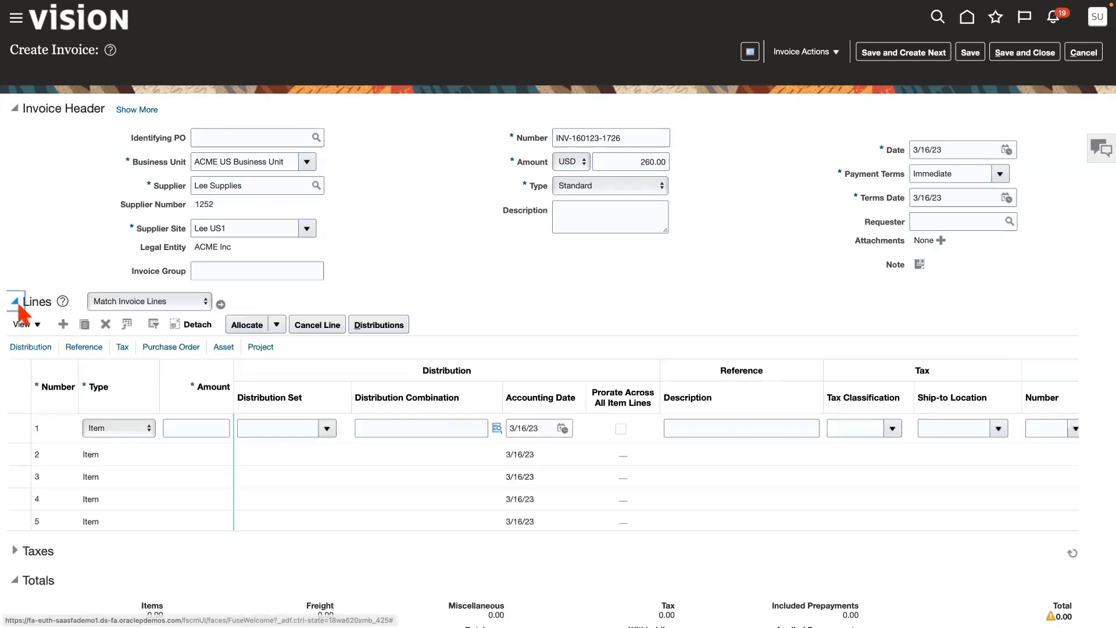
click(201, 428)
text(260)
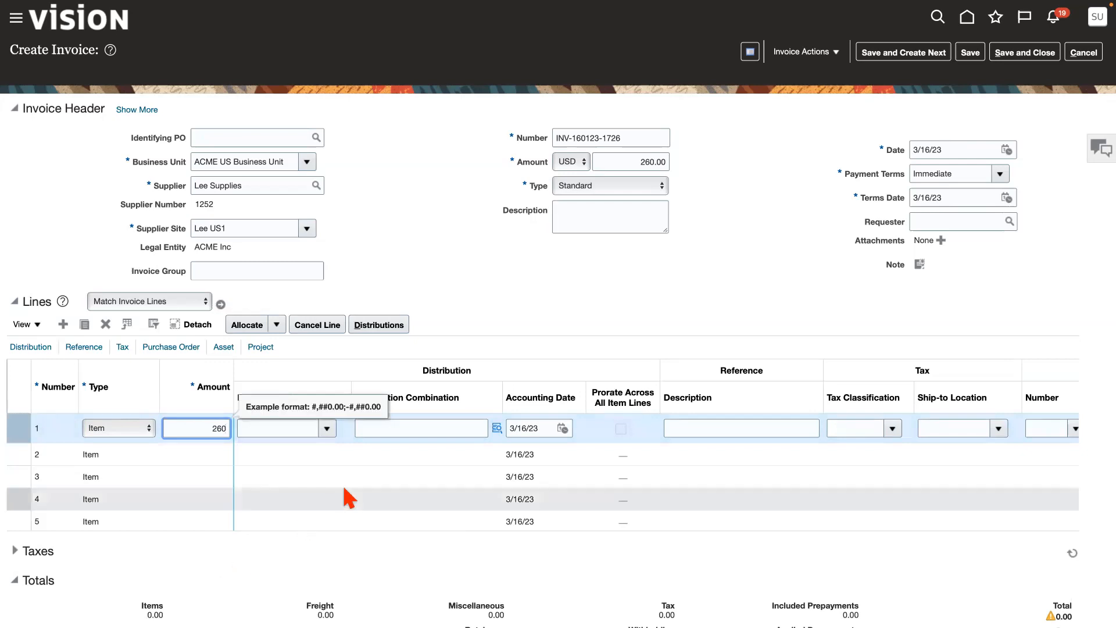
- Search account descriptions for Misc and set the account segment of line 1's distribution combination to 624101 Miscellaneous Expenses
click(497, 429)
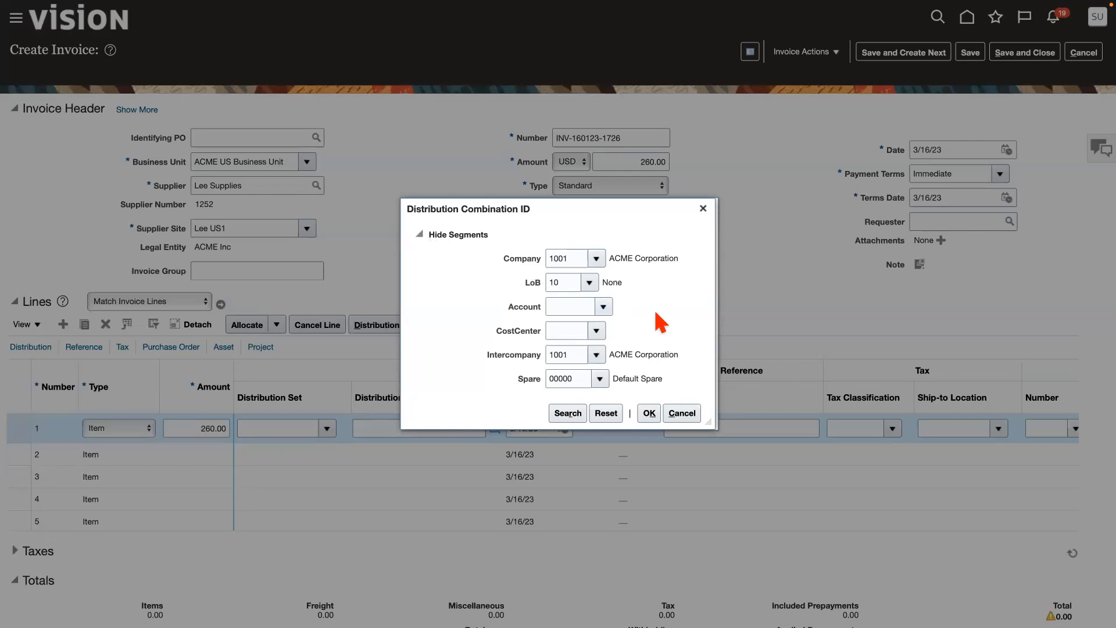
click(603, 308)
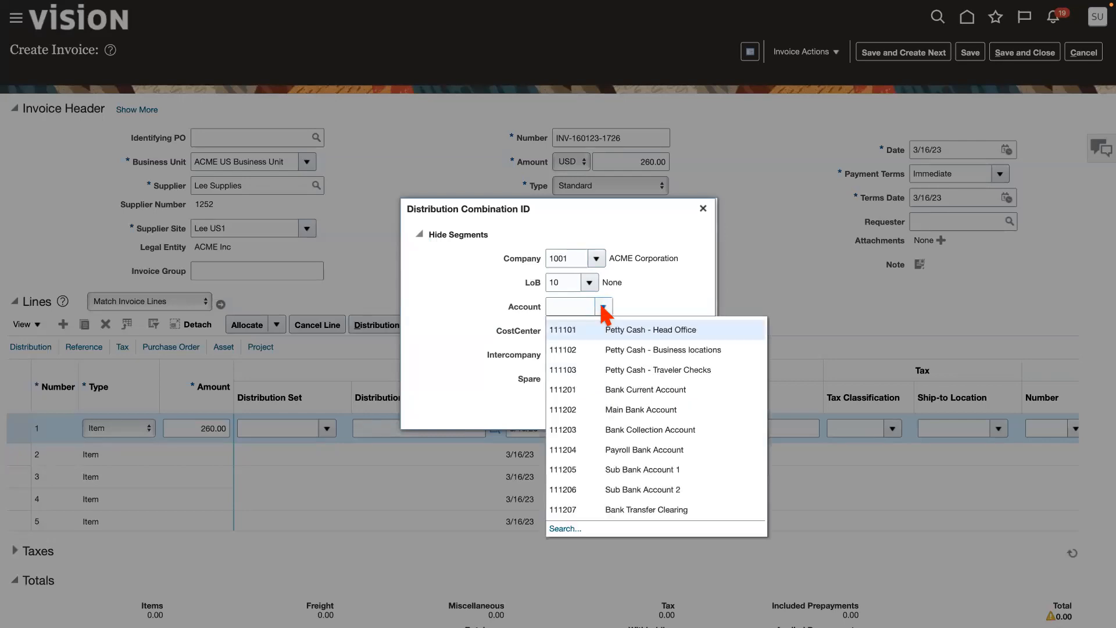
click(647, 293)
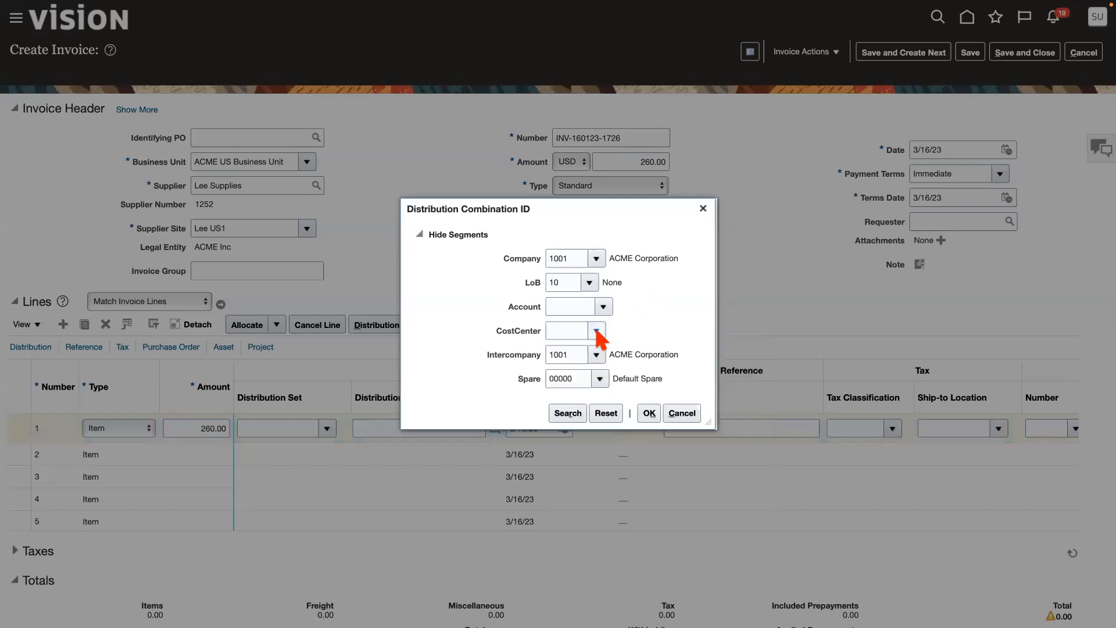
click(604, 307)
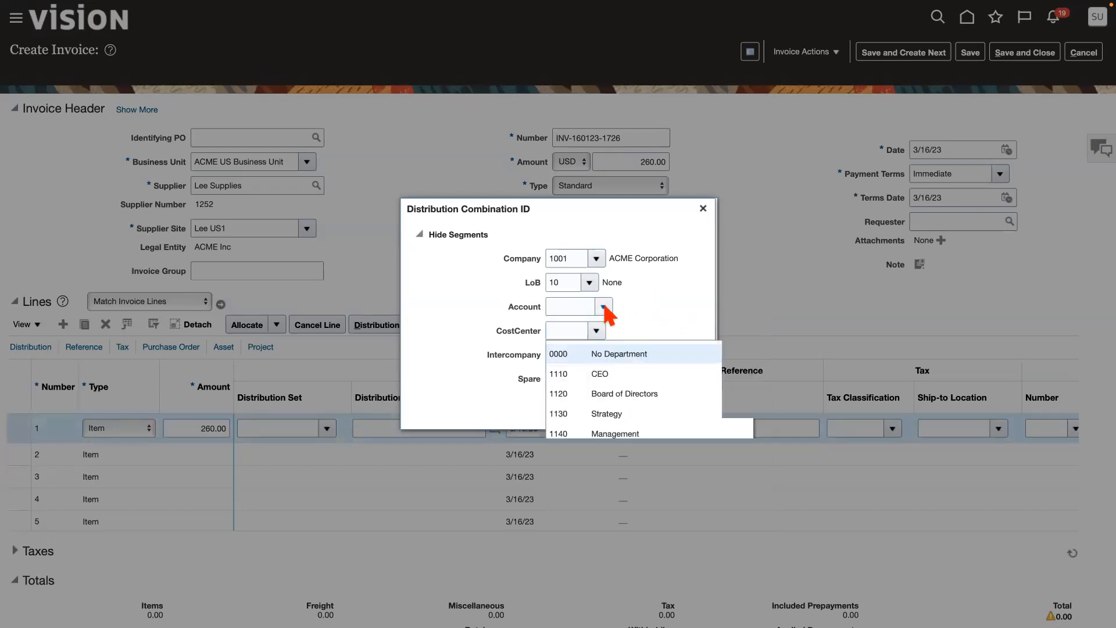
click(604, 307)
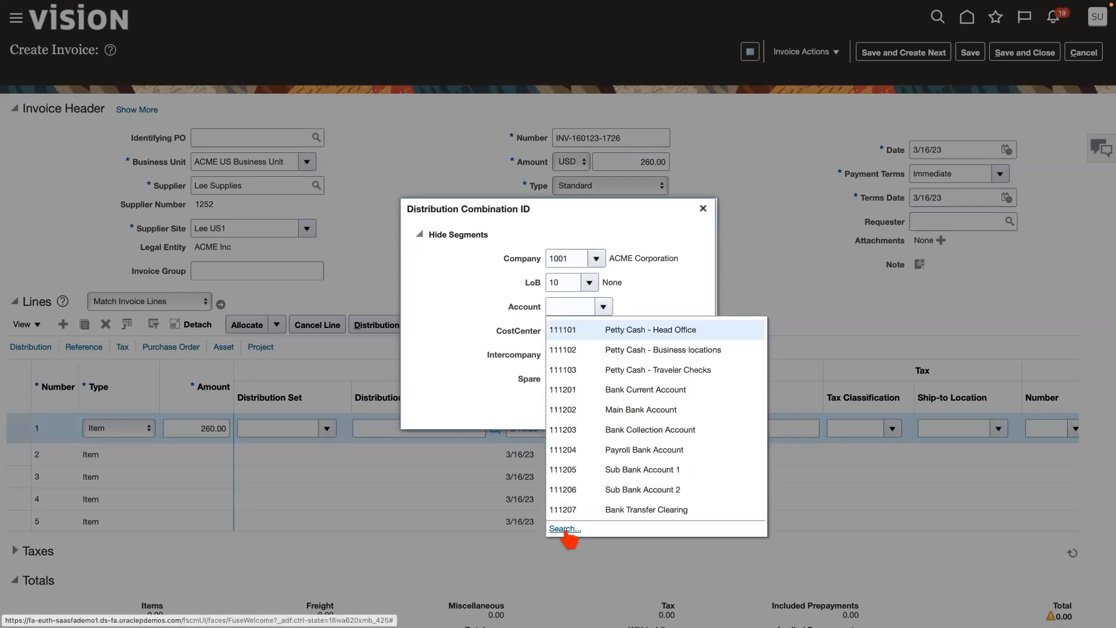
click(565, 529)
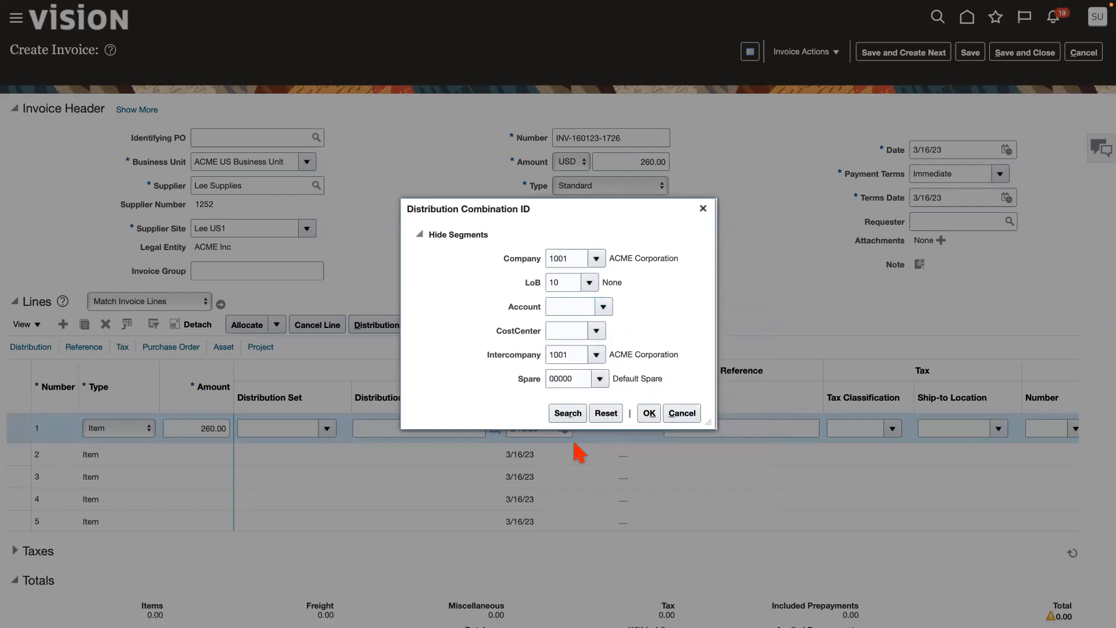
click(520, 264)
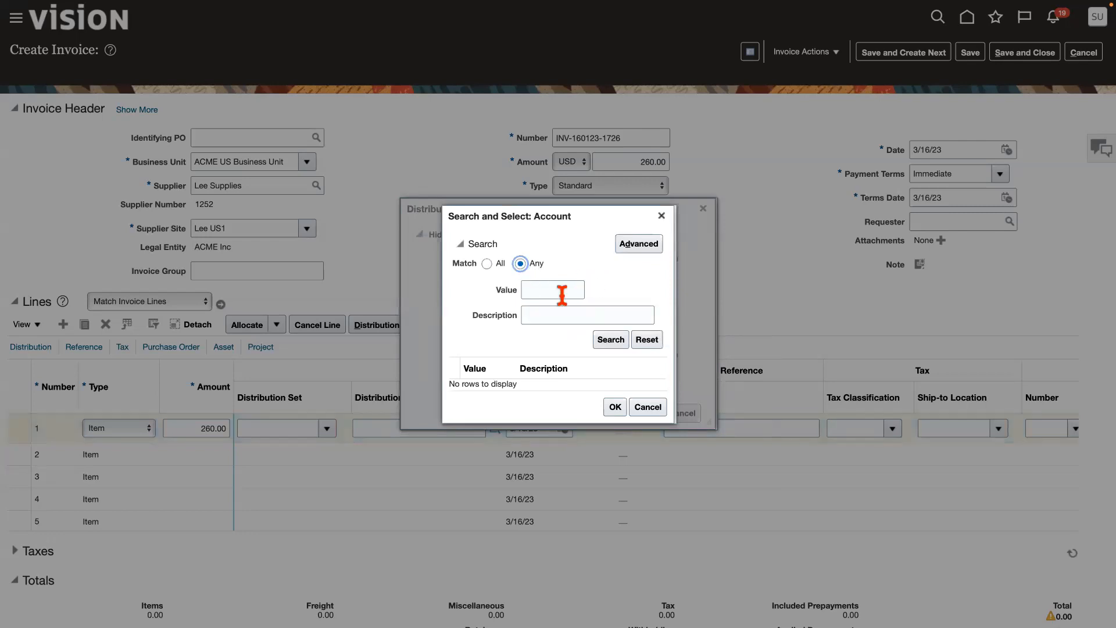
click(534, 314)
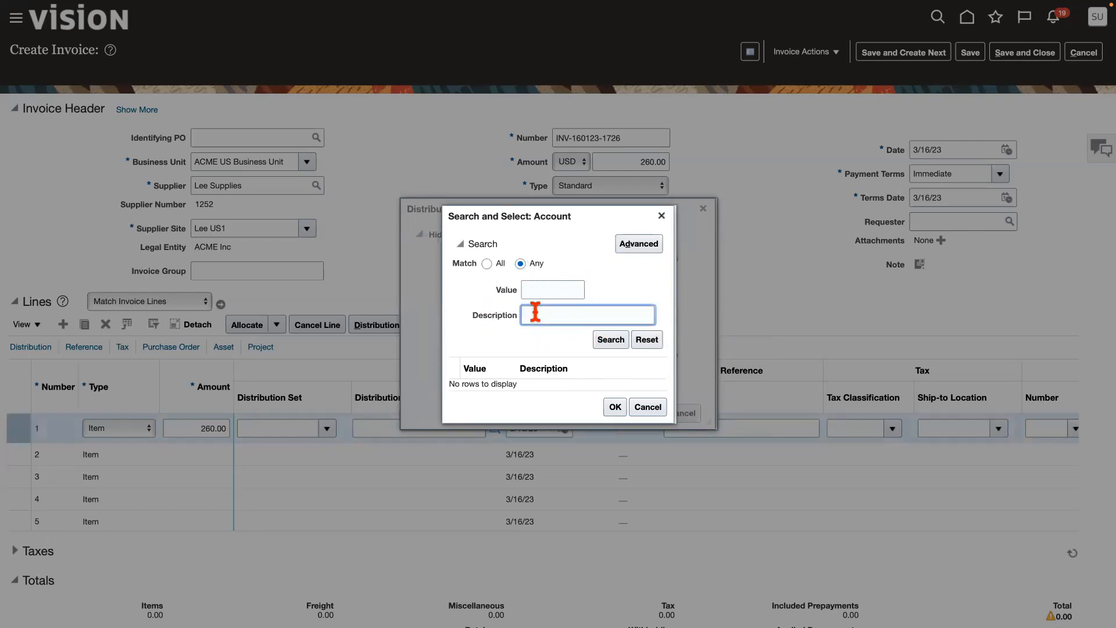
click(610, 342)
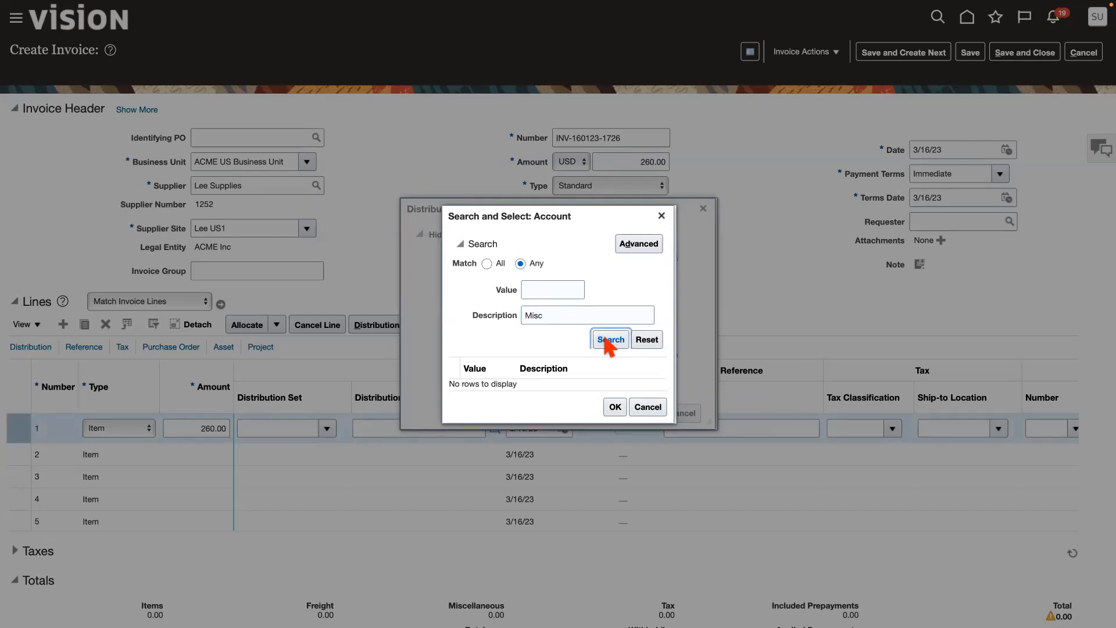
click(569, 394)
click(615, 422)
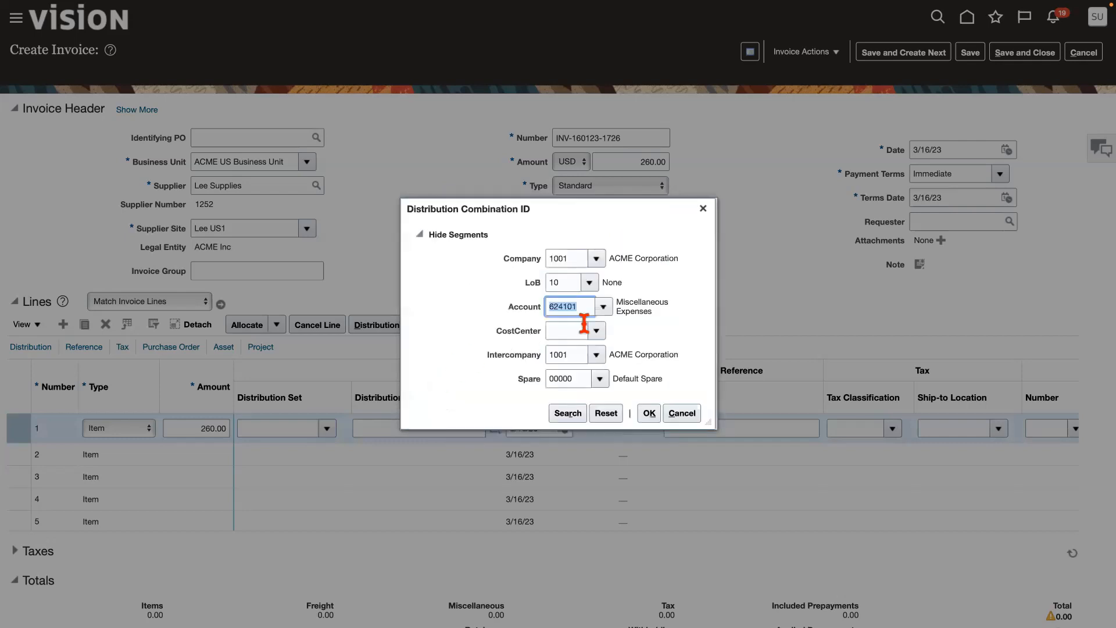
- Set the cost center segment to 0000 No Department and apply the distribution combination to line 1
click(596, 331)
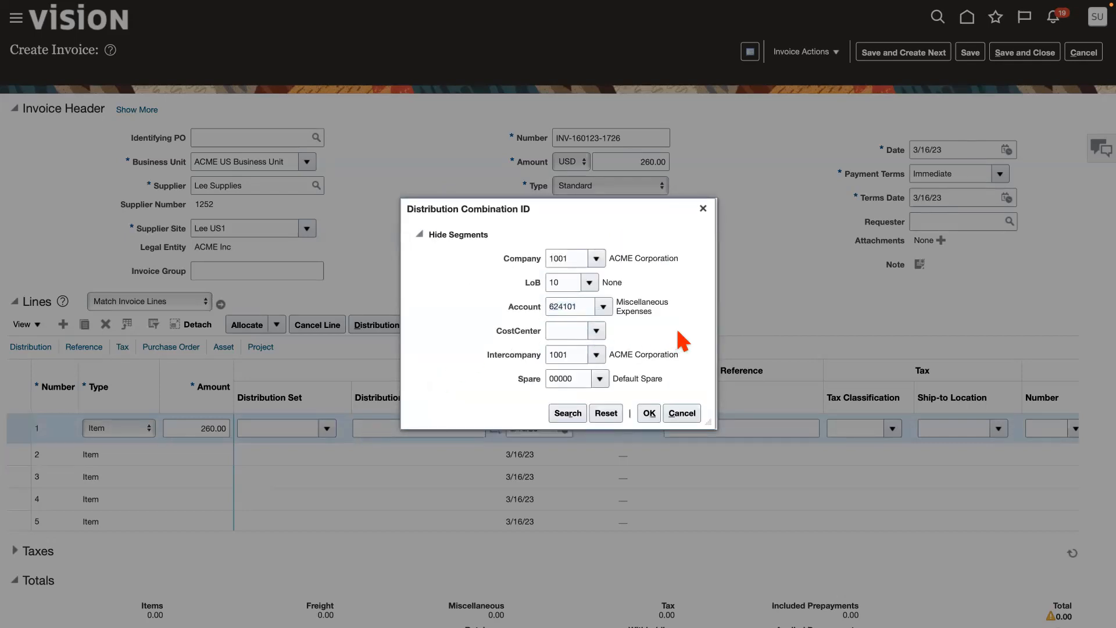
click(608, 354)
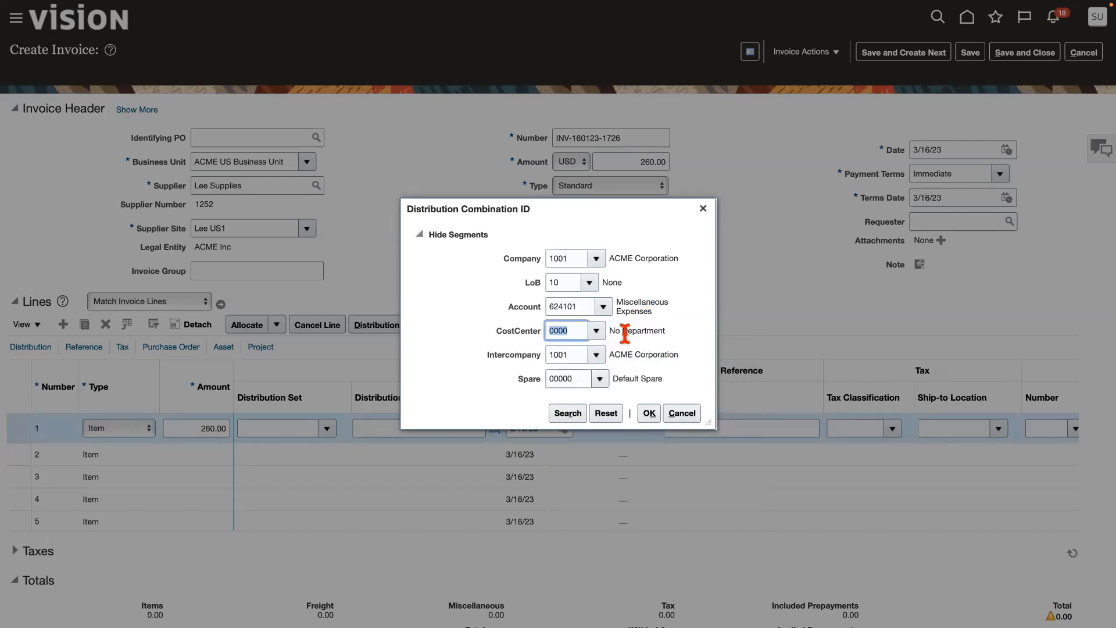
click(651, 413)
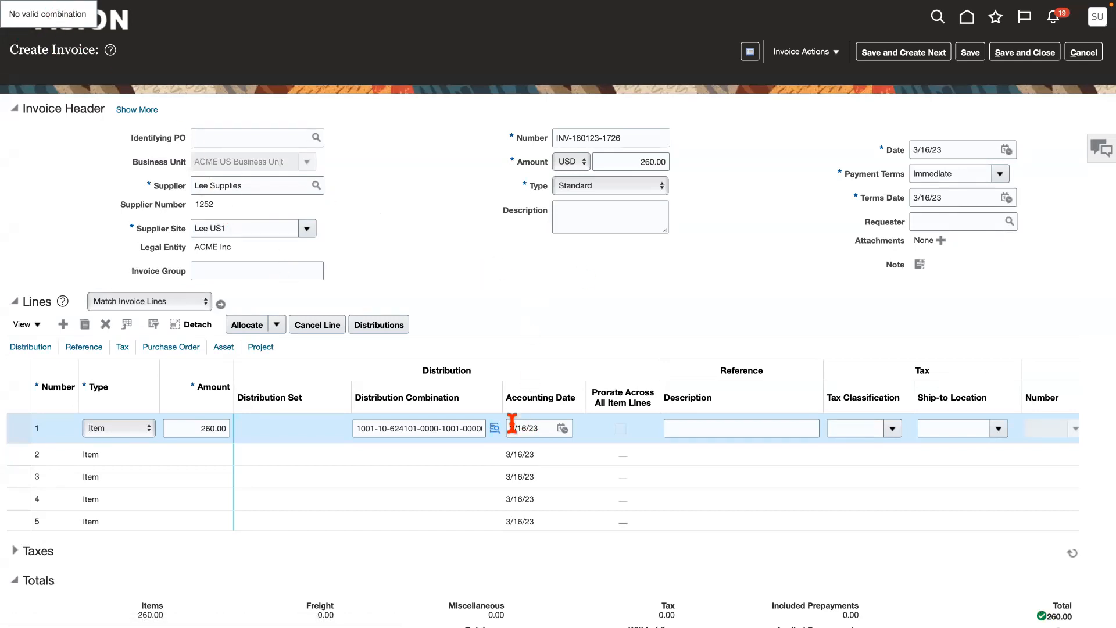
- Change the cost center segment of line 1's distribution combination to 1210 Accounting and apply the combination
click(495, 430)
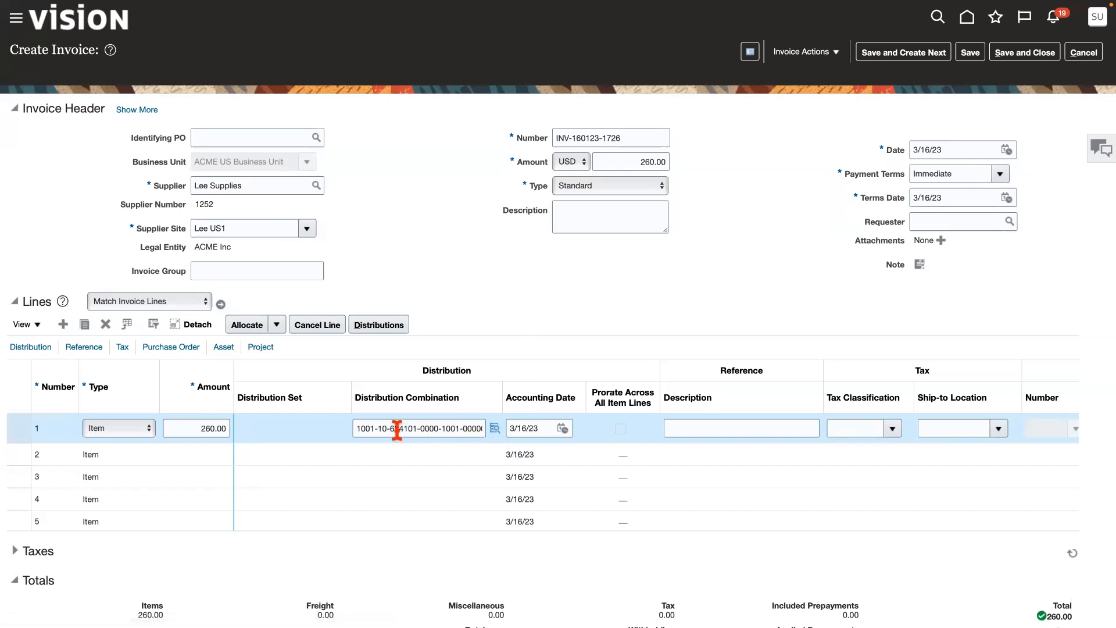
click(494, 429)
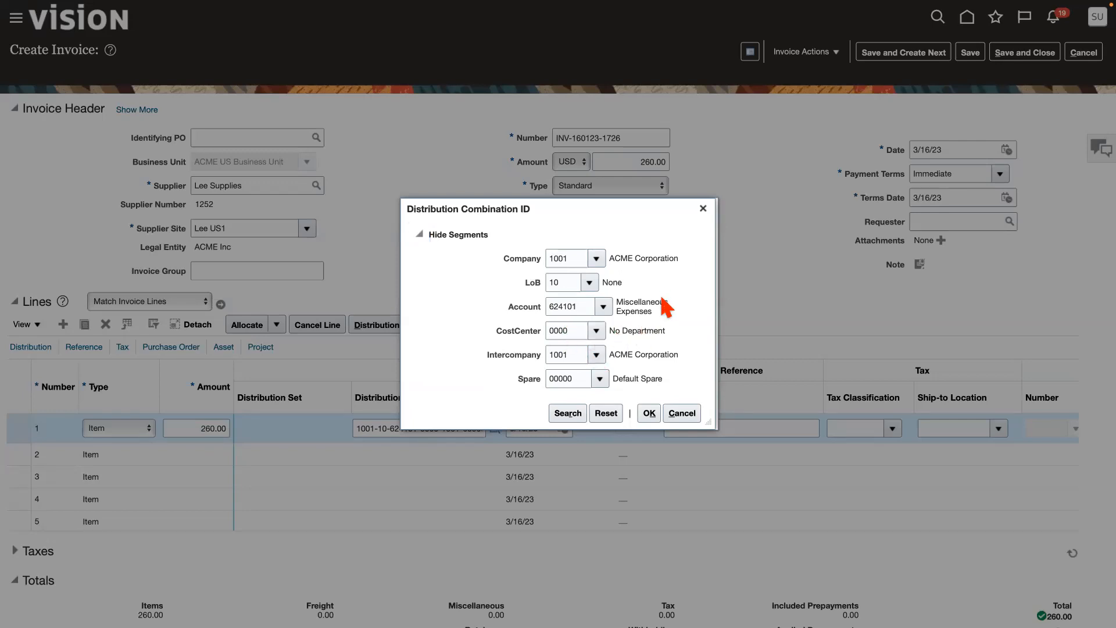
click(596, 330)
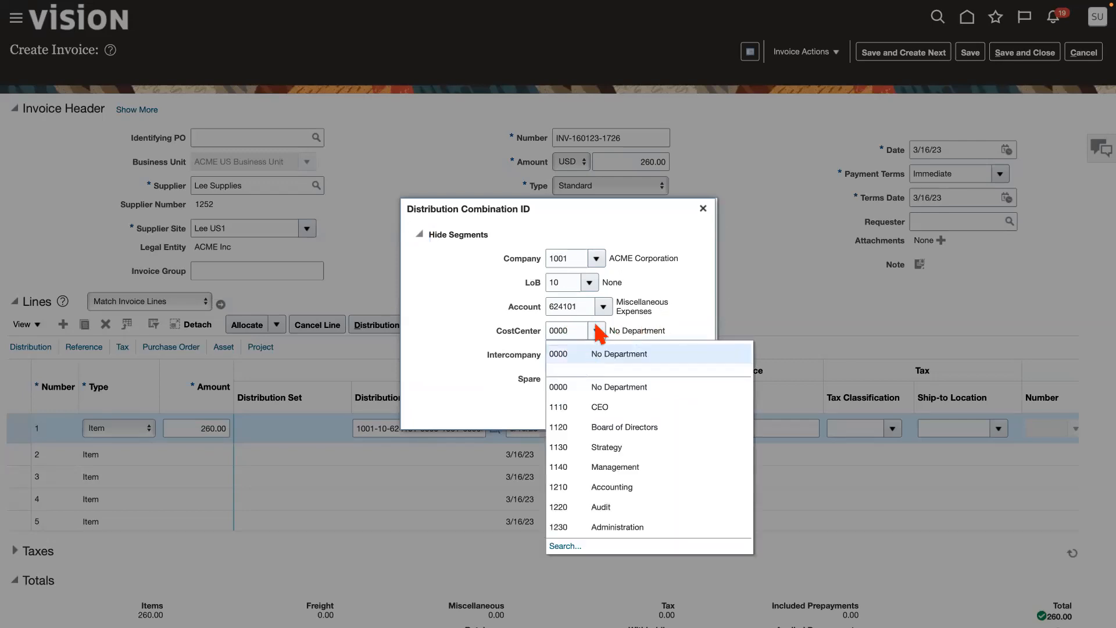
click(619, 386)
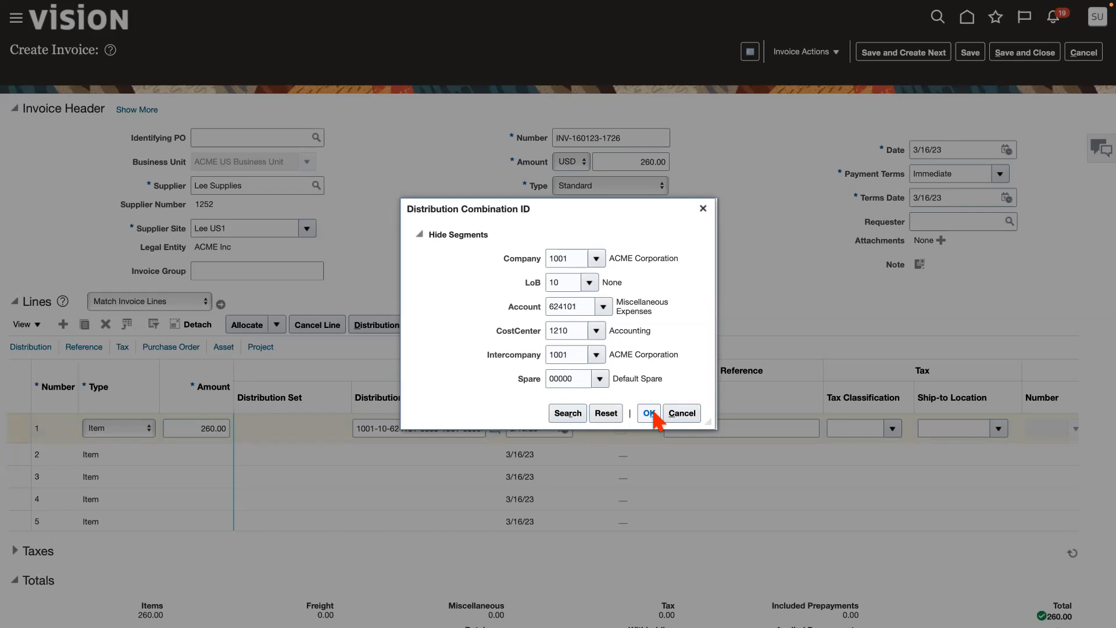
click(649, 413)
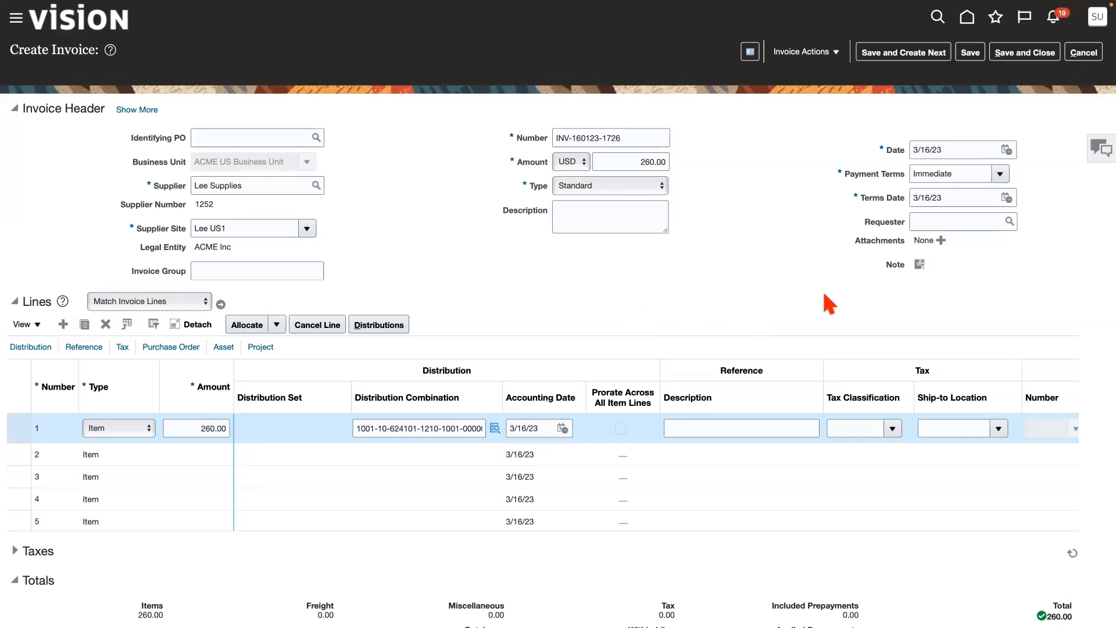
- Validate the 260 USD Lee Supplies invoice
scroll(814, 308, down, 2)
scroll(858, 366, up, 2)
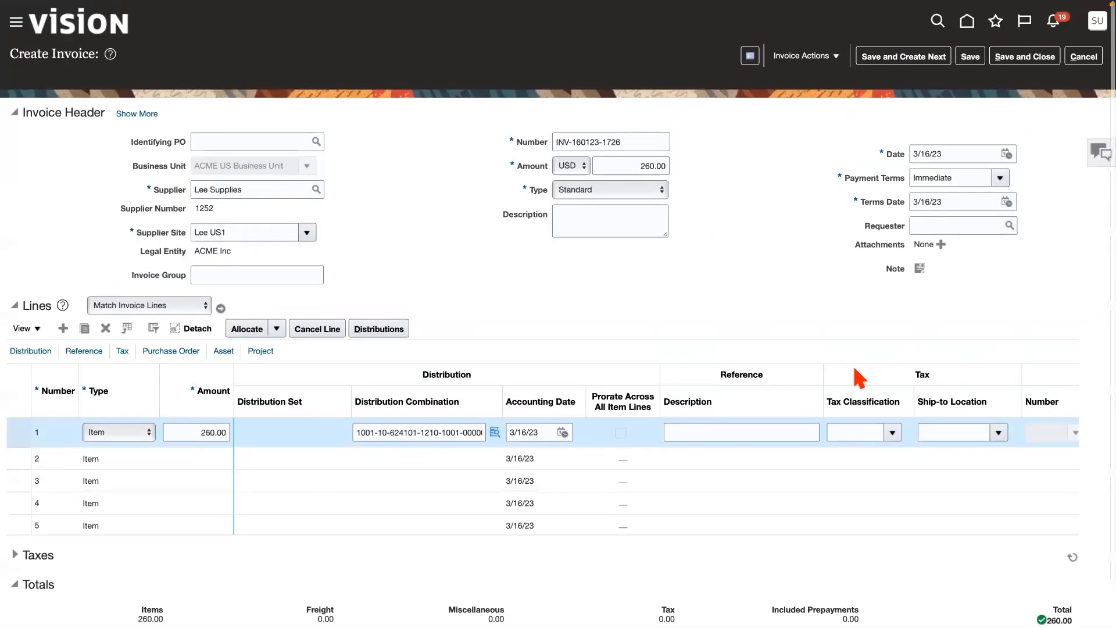
click(835, 55)
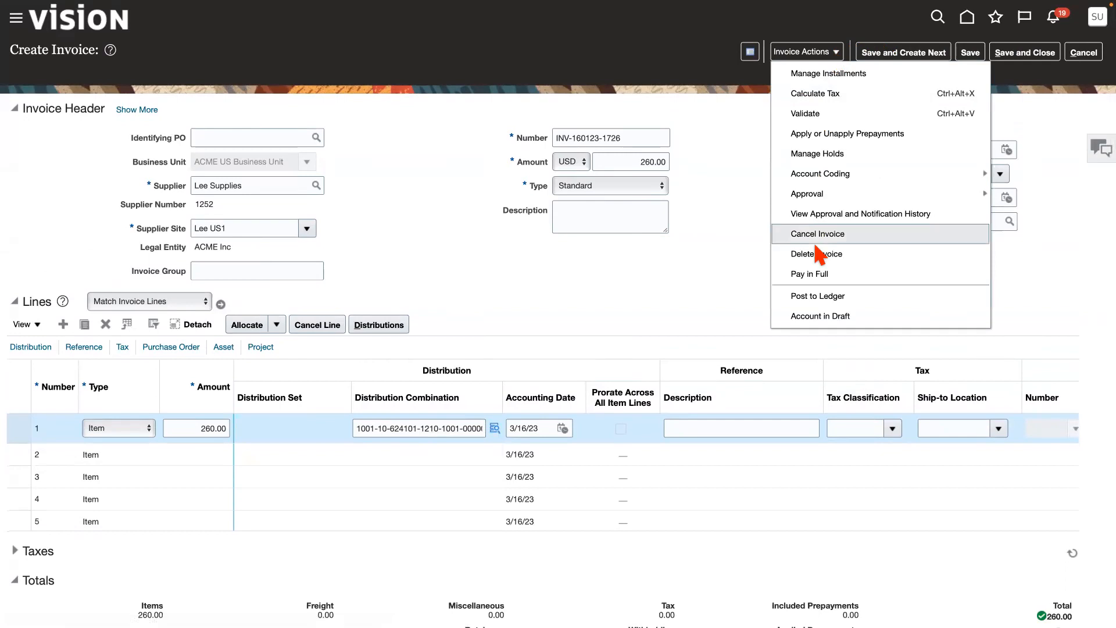
click(816, 117)
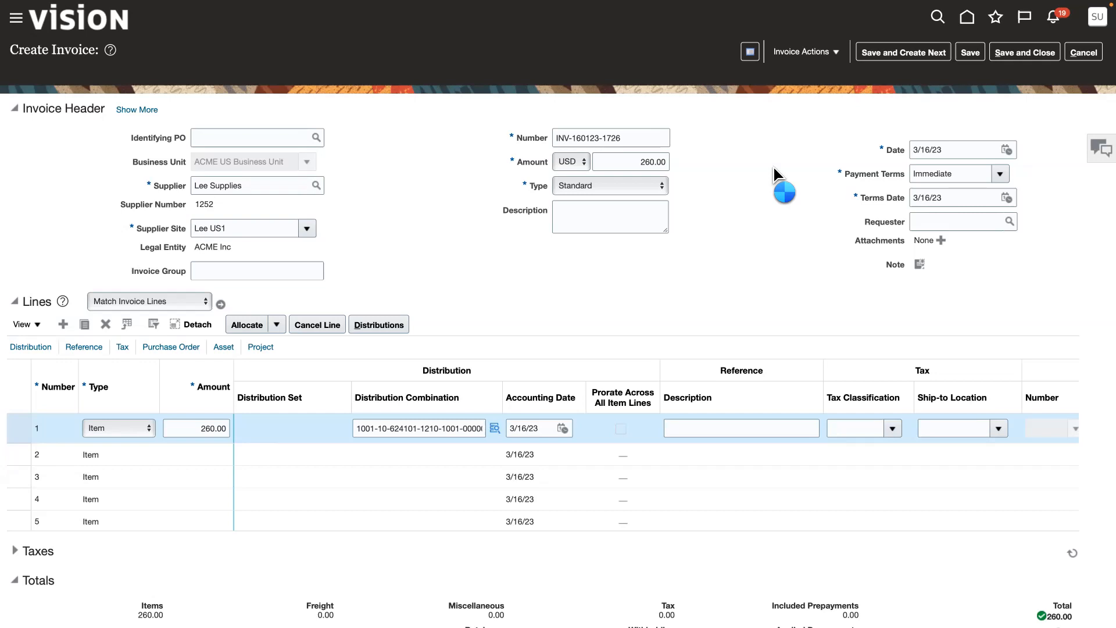
mouse_move(913, 50)
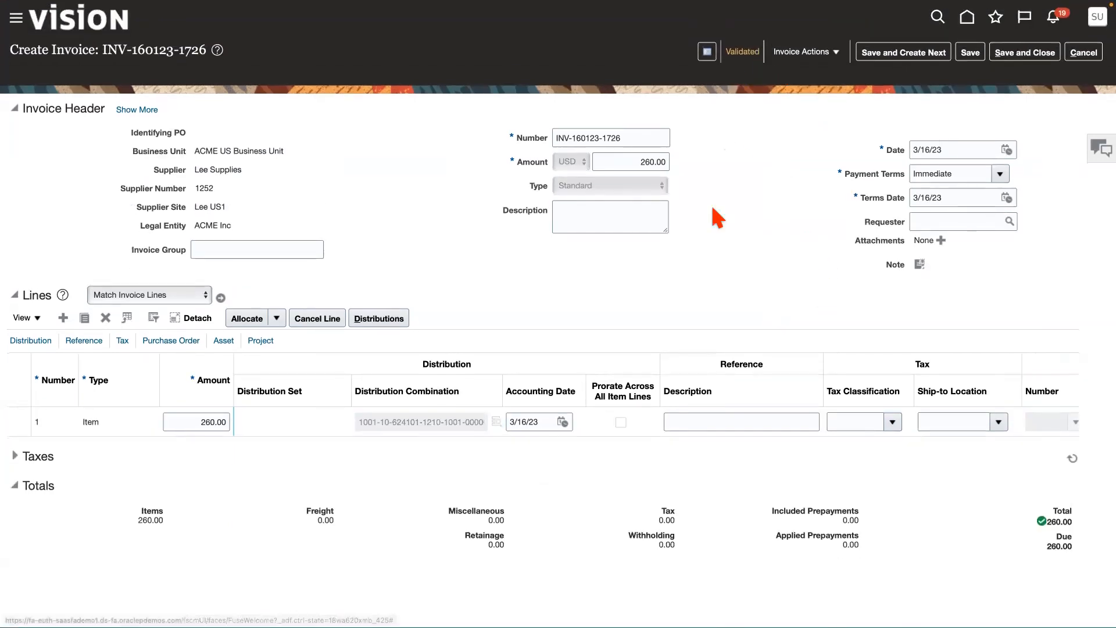
- Post the invoice to the ledger, review its accounting lines, and close the accounting view
click(836, 51)
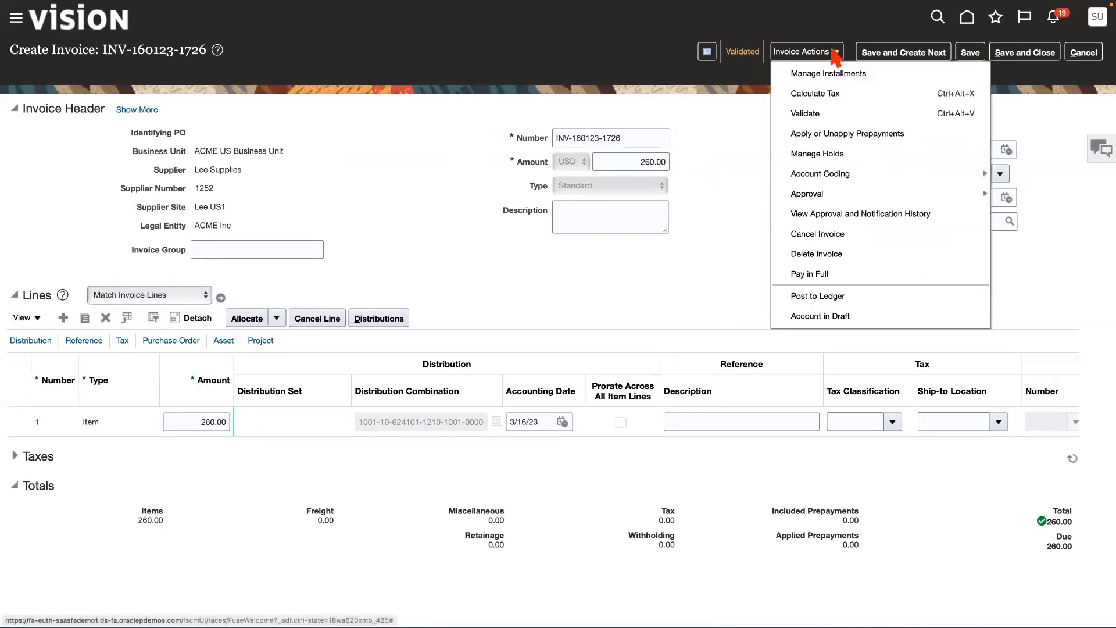
click(824, 297)
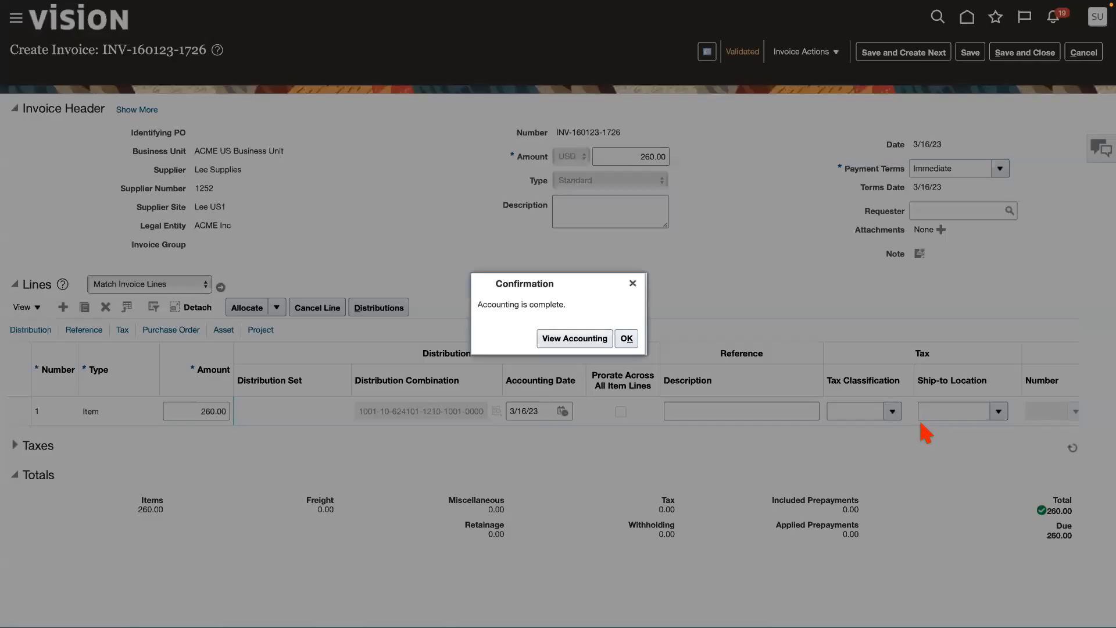
click(579, 337)
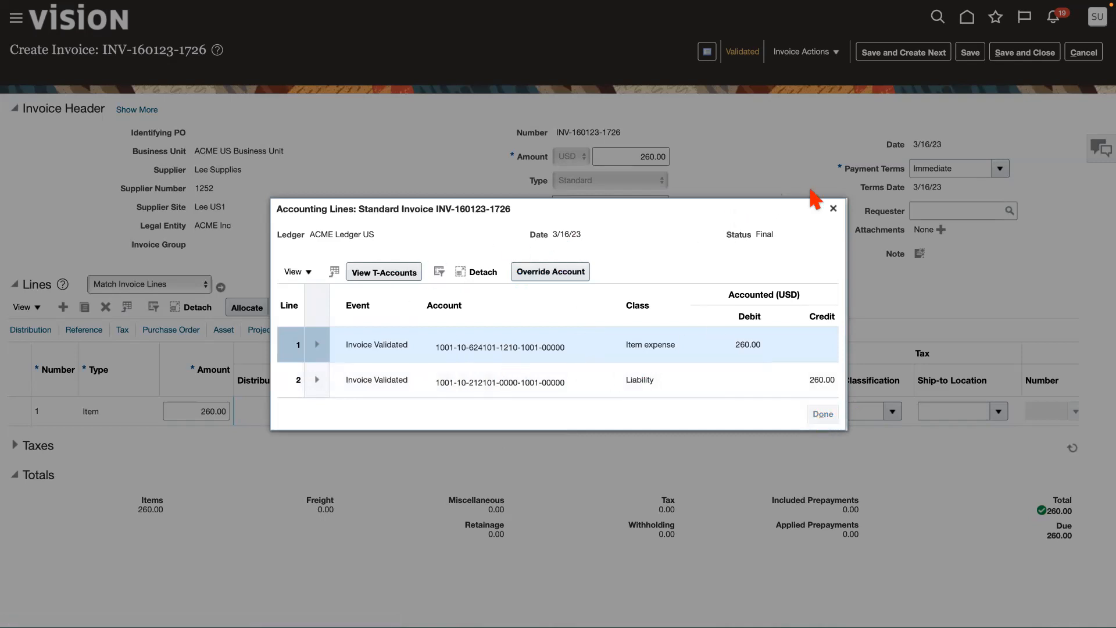
click(833, 208)
- Review the invoice's installment details and the help topics for invoice lines, closing both without changes
click(813, 52)
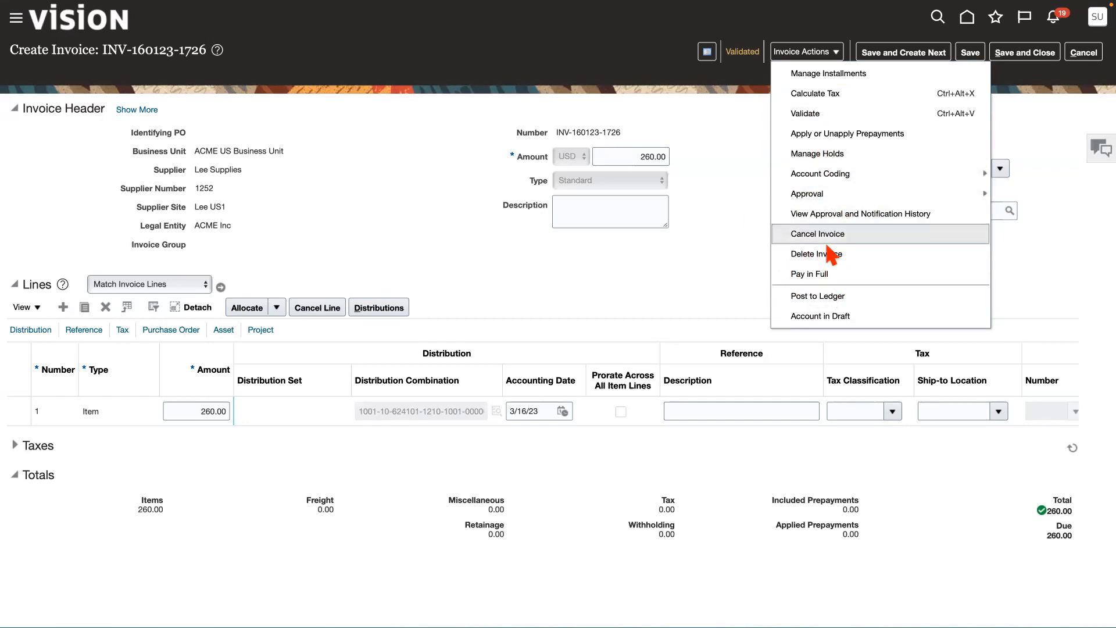
click(813, 75)
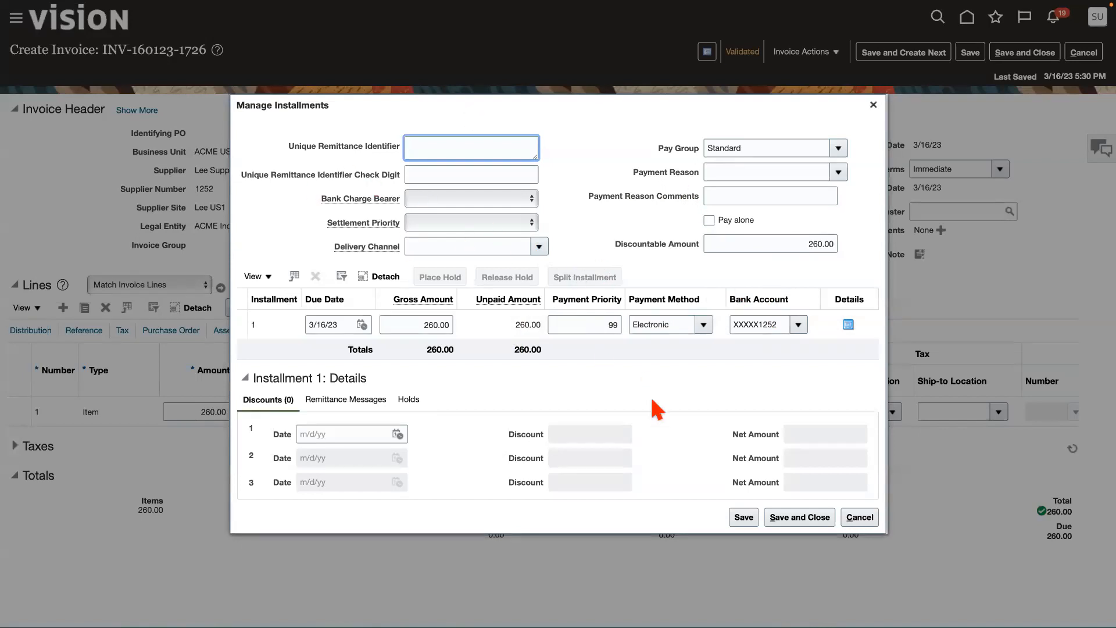
click(856, 517)
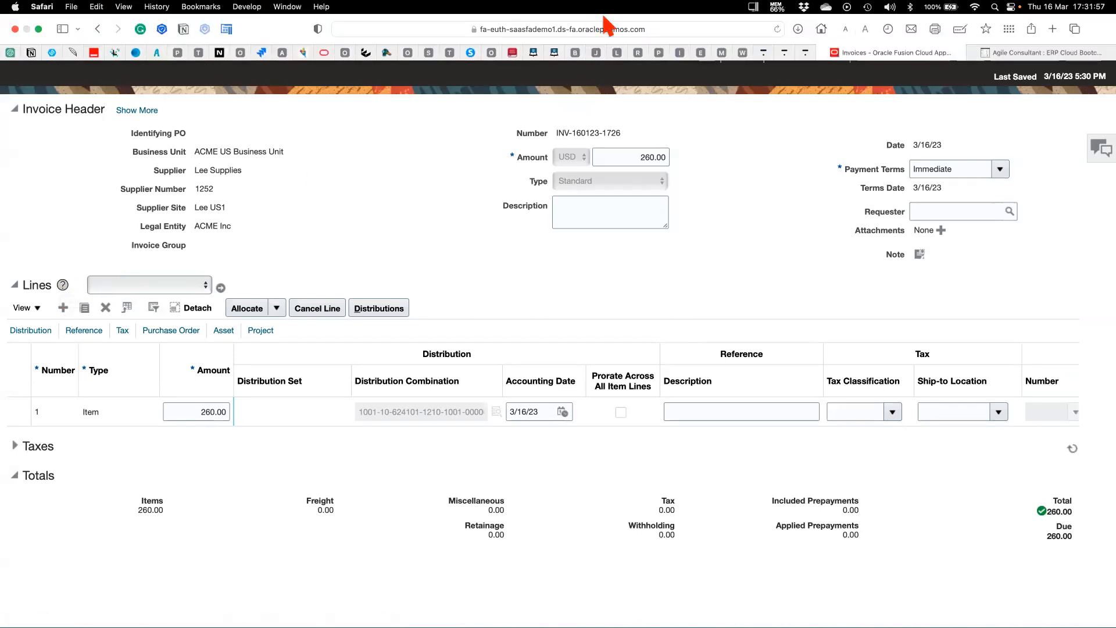
click(62, 284)
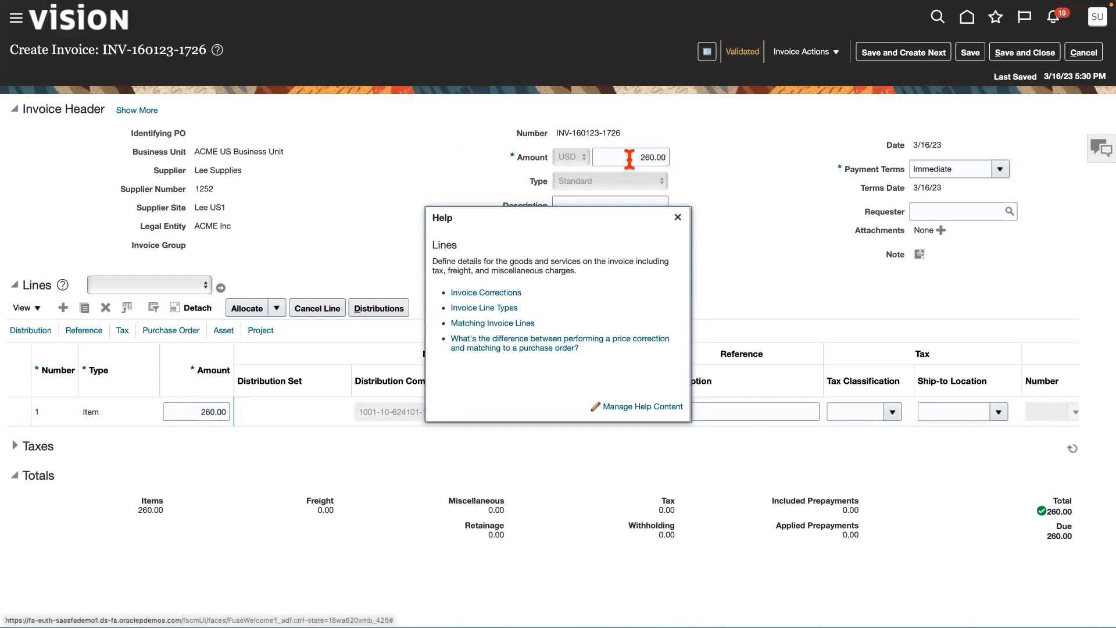
click(678, 217)
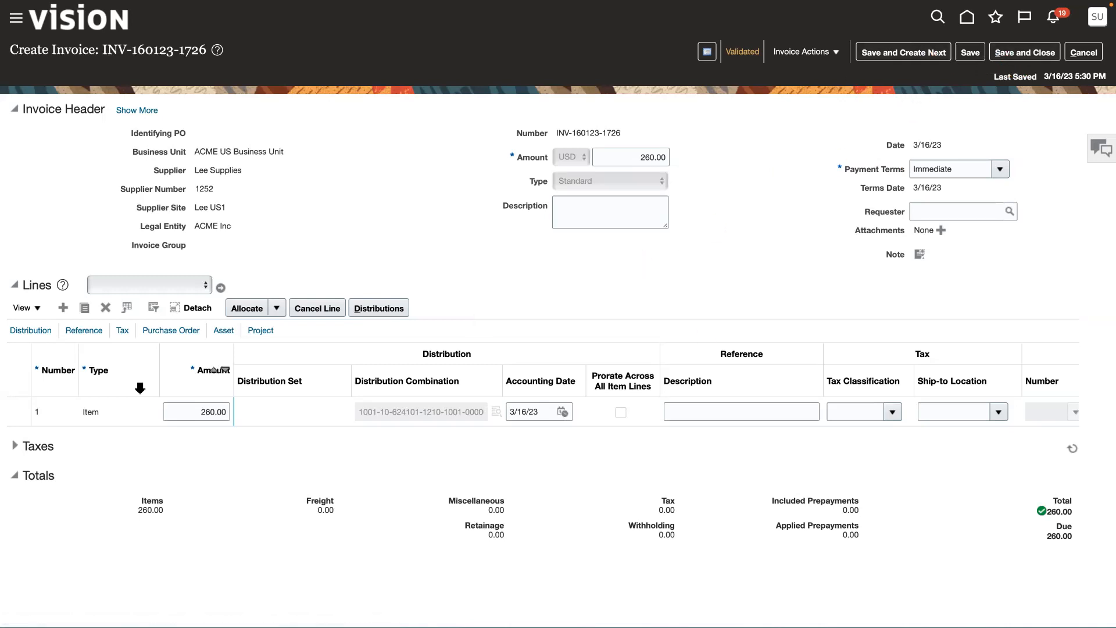
- Save and close the invoice and open the Billing work area under Receivables
click(1016, 54)
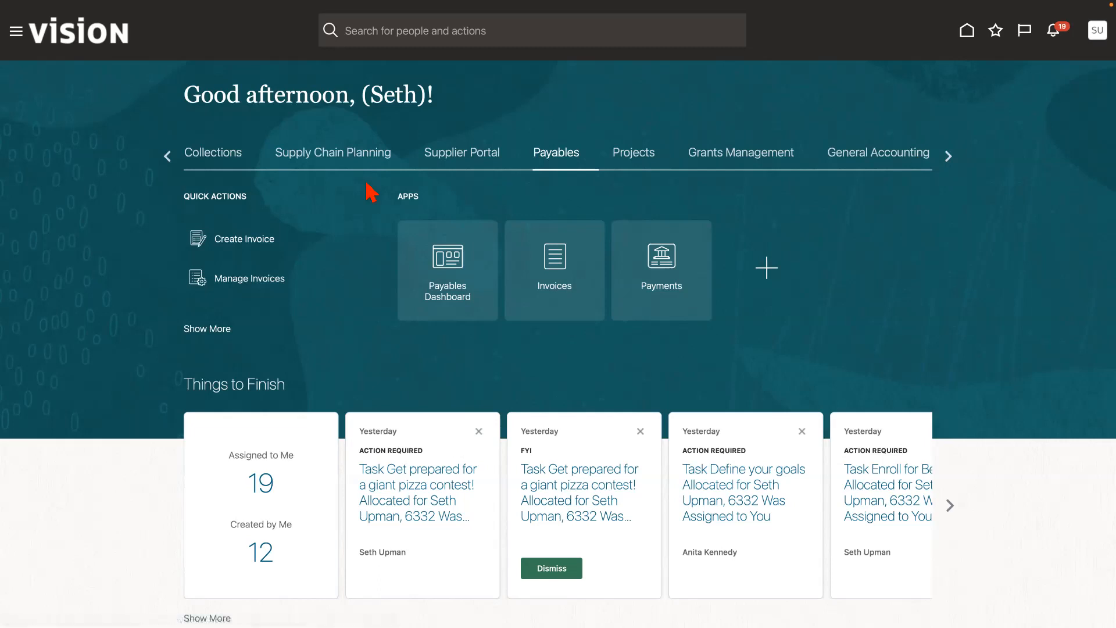
click(169, 156)
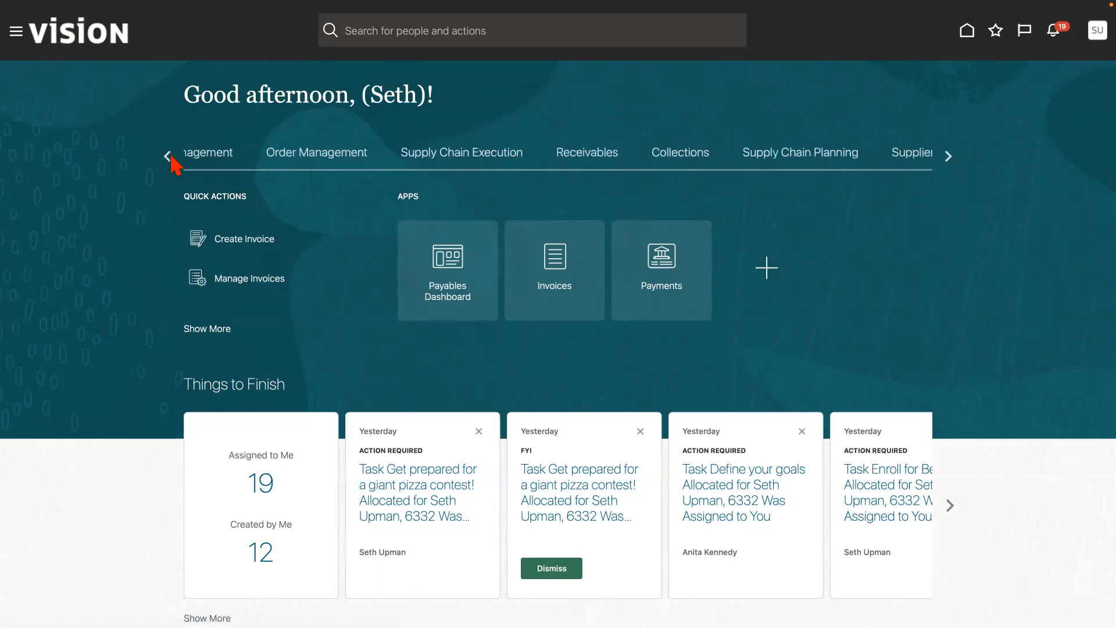
click(823, 158)
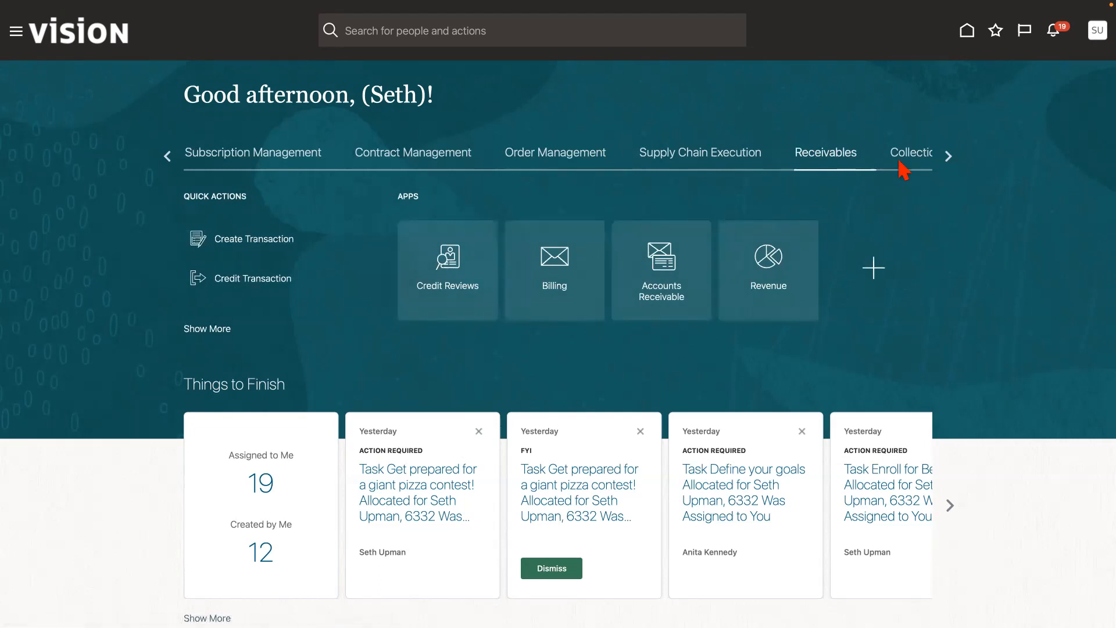
click(948, 158)
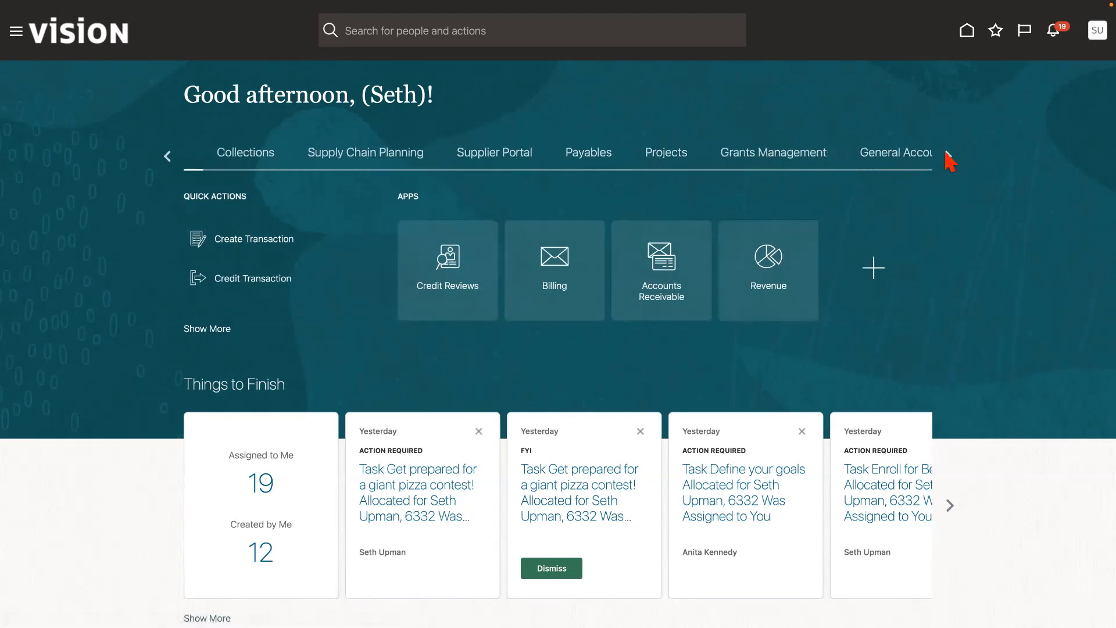
click(866, 155)
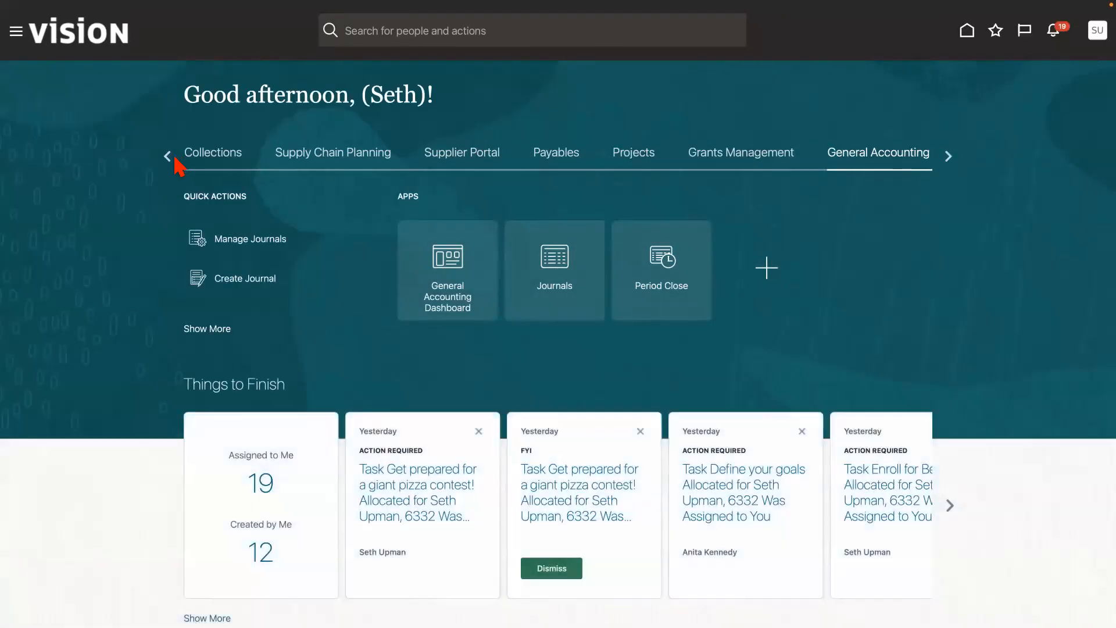
click(169, 157)
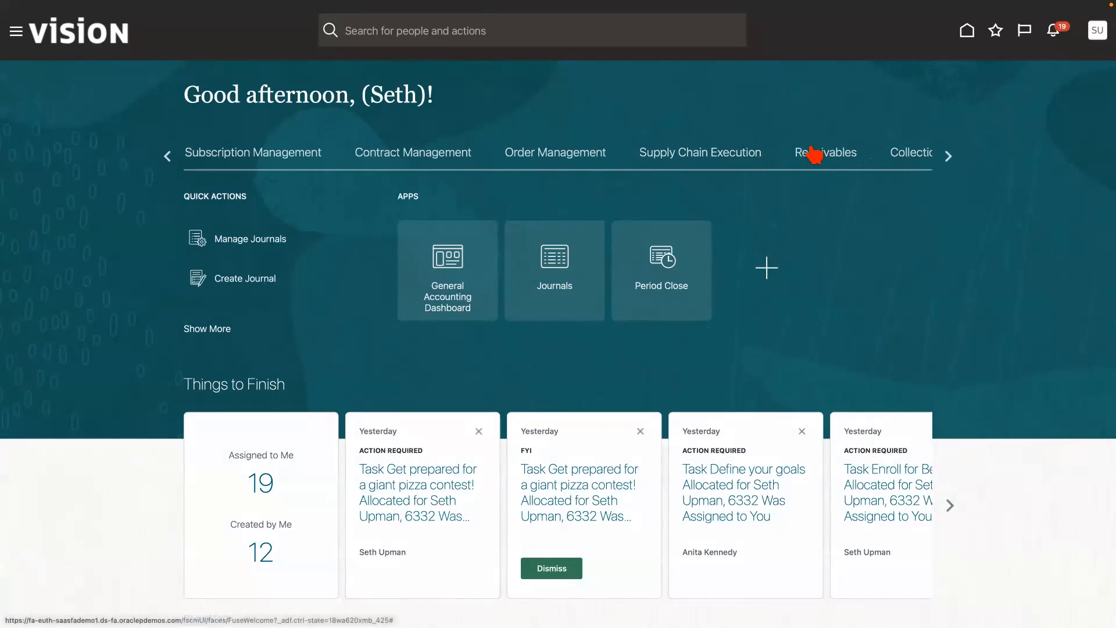
click(819, 156)
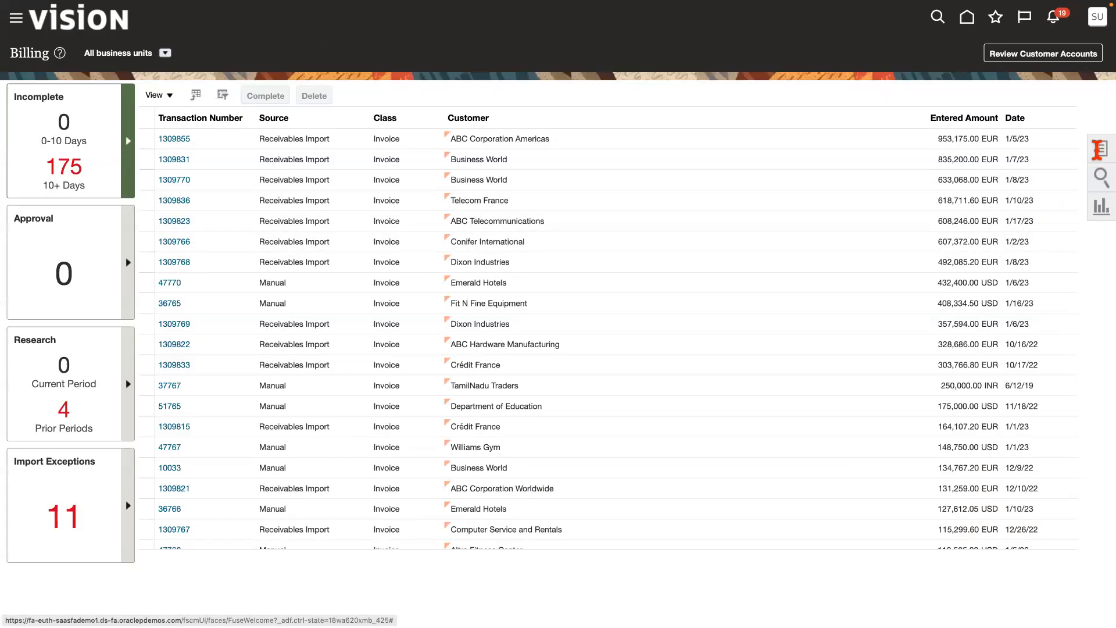
- Open Manage Customers and search for organizations named Pinnacle
click(1098, 149)
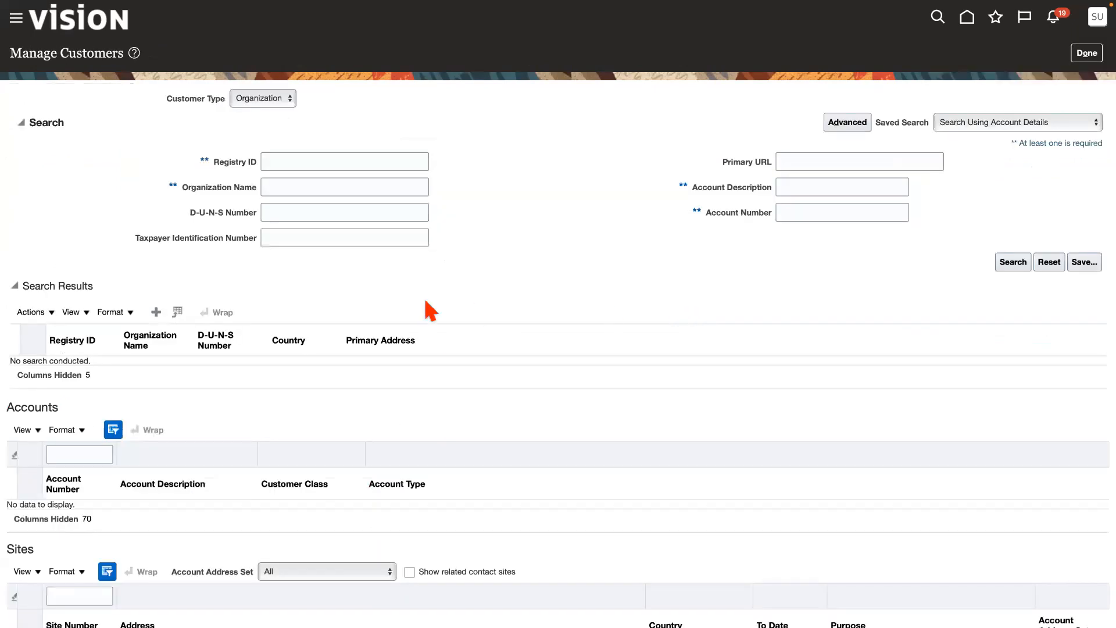
click(288, 186)
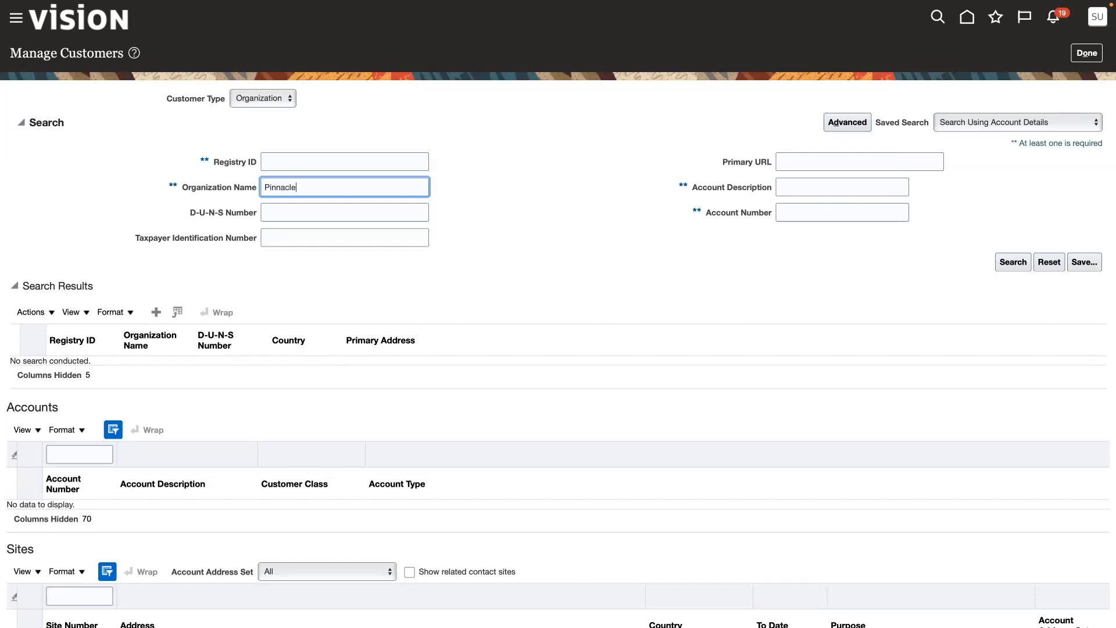
key(Tab)
click(1014, 262)
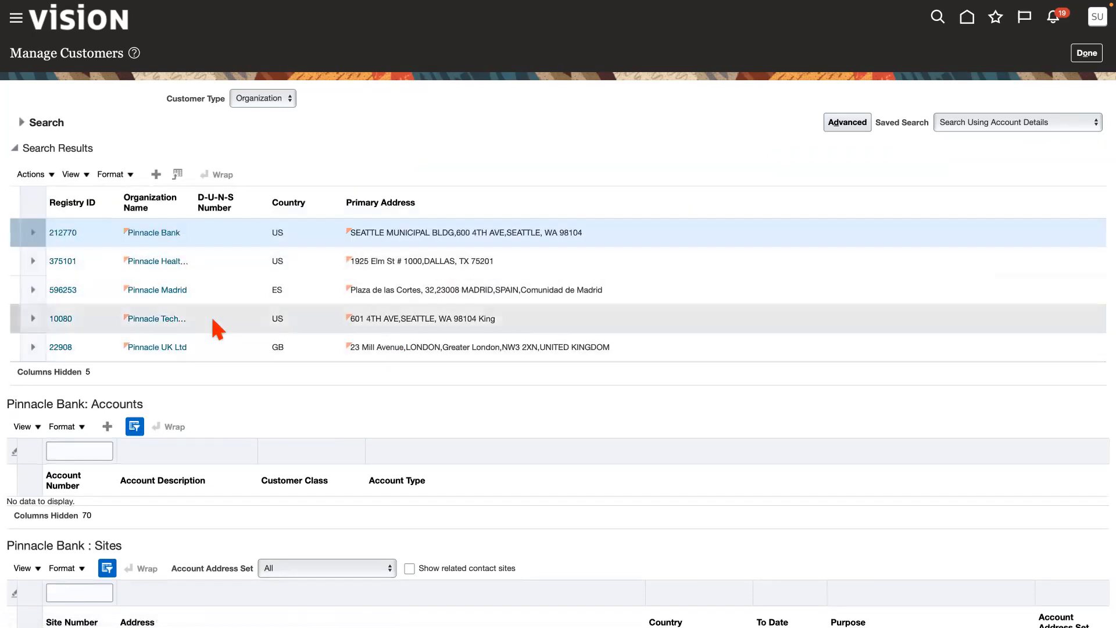
- Select Pinnacle Technologies in the search results and open its United States Bill to, Ship to site
click(212, 318)
scroll(538, 132, down, 1)
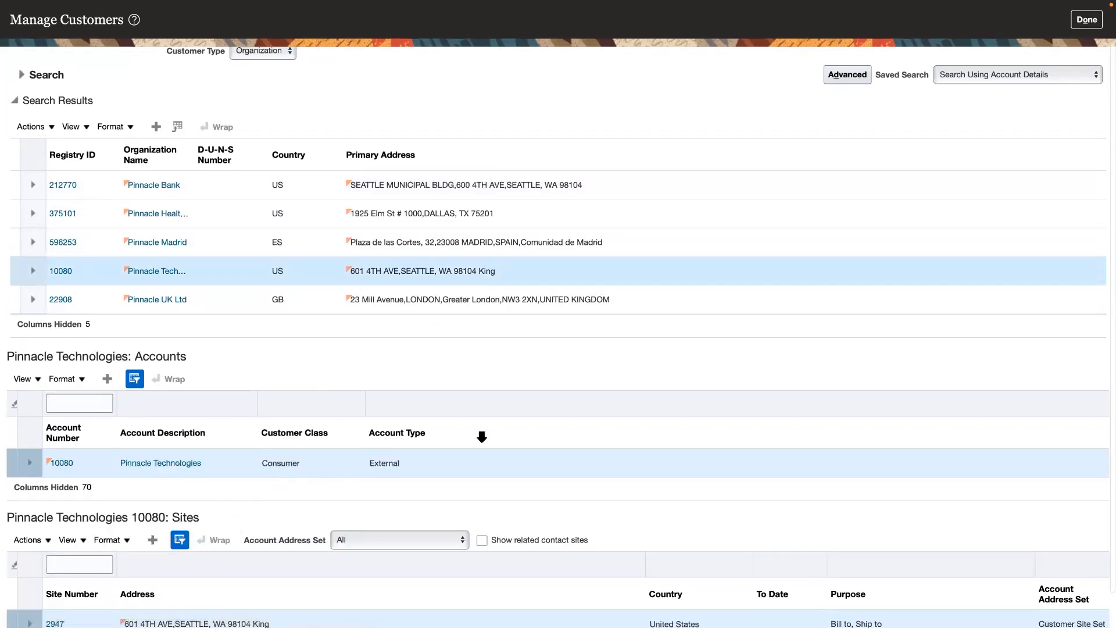
scroll(482, 437, down, 1)
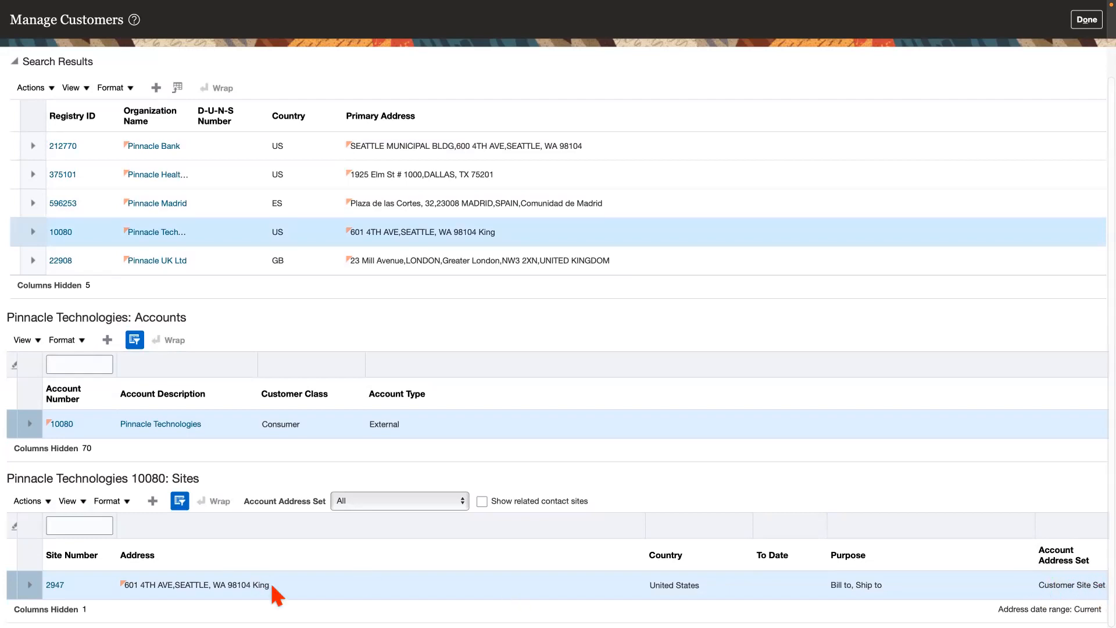
click(56, 585)
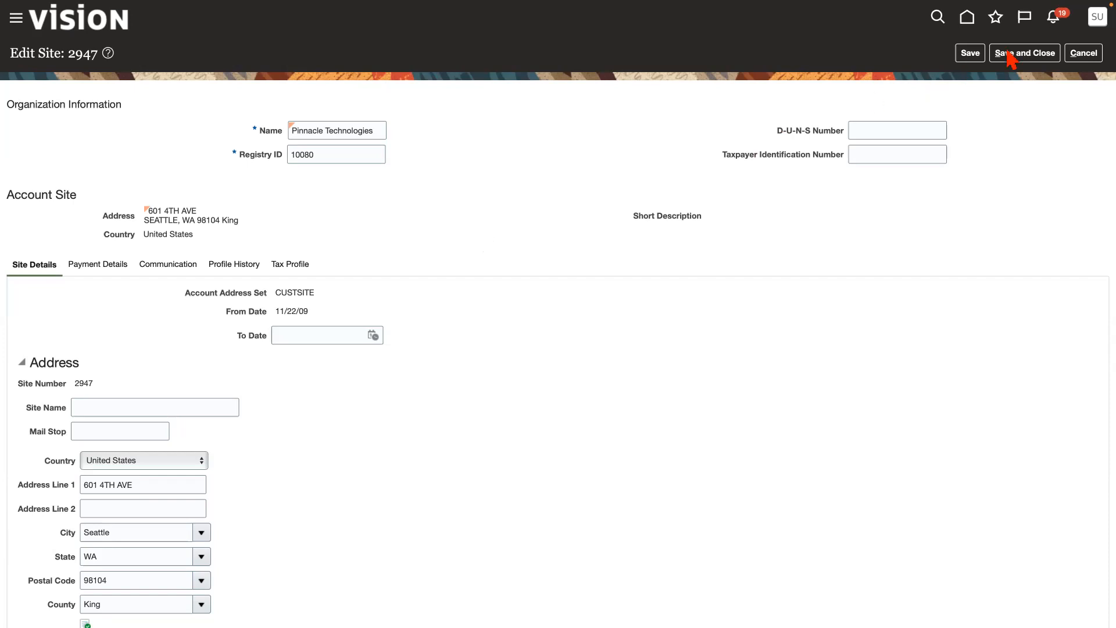
- Duplicate the customer site page in a second browser tab and open Setup and Maintenance there, keeping the Pinnacle Technologies site open
mouse_move(883, 9)
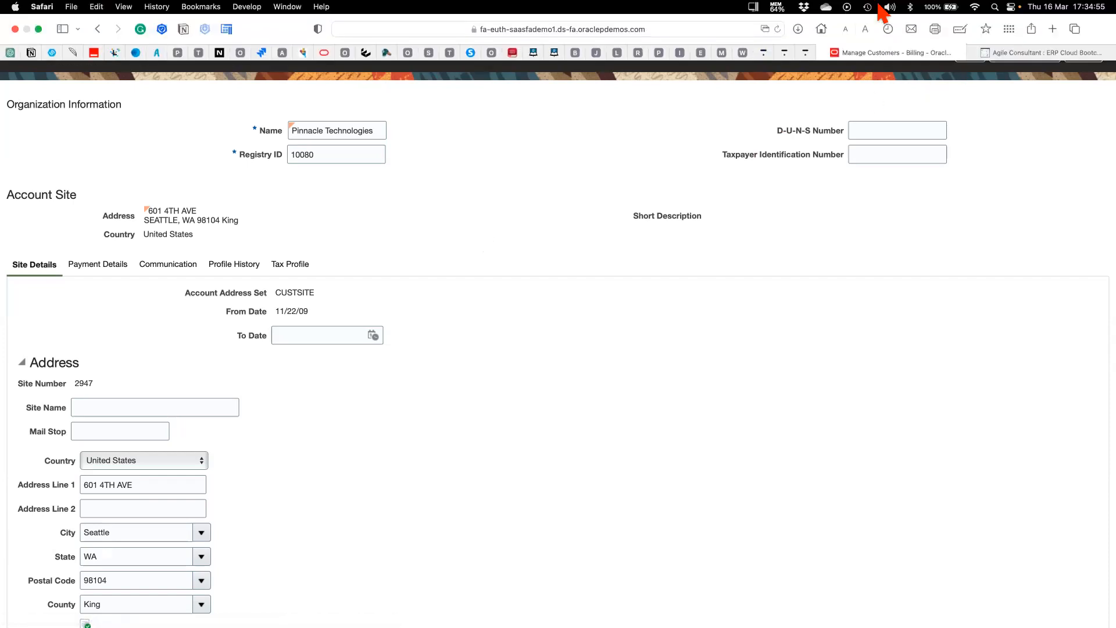
right_click(892, 51)
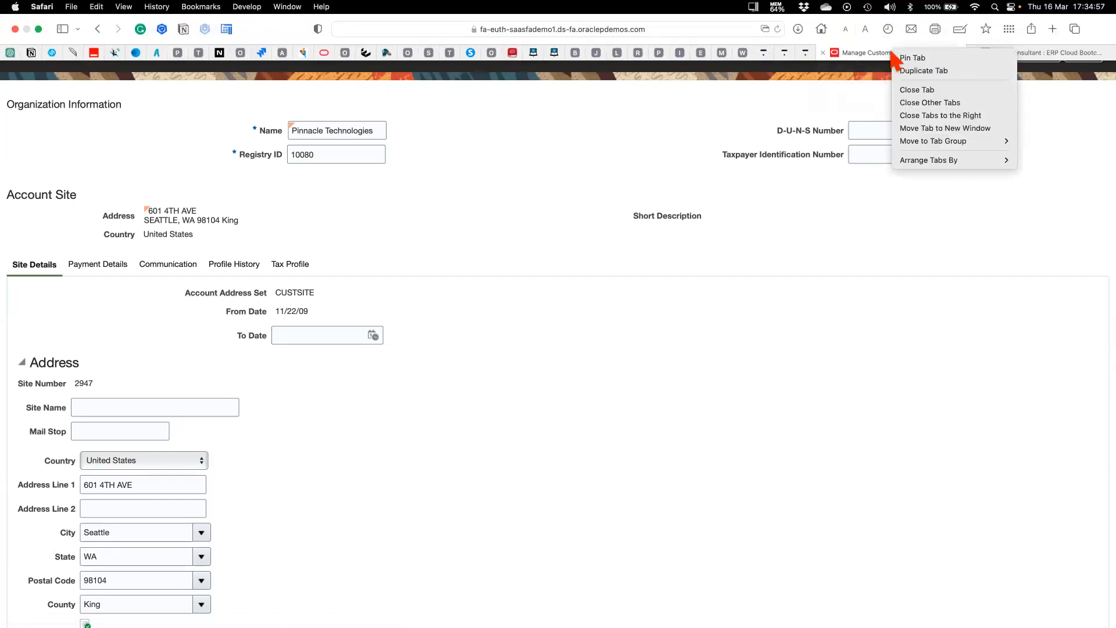
click(911, 70)
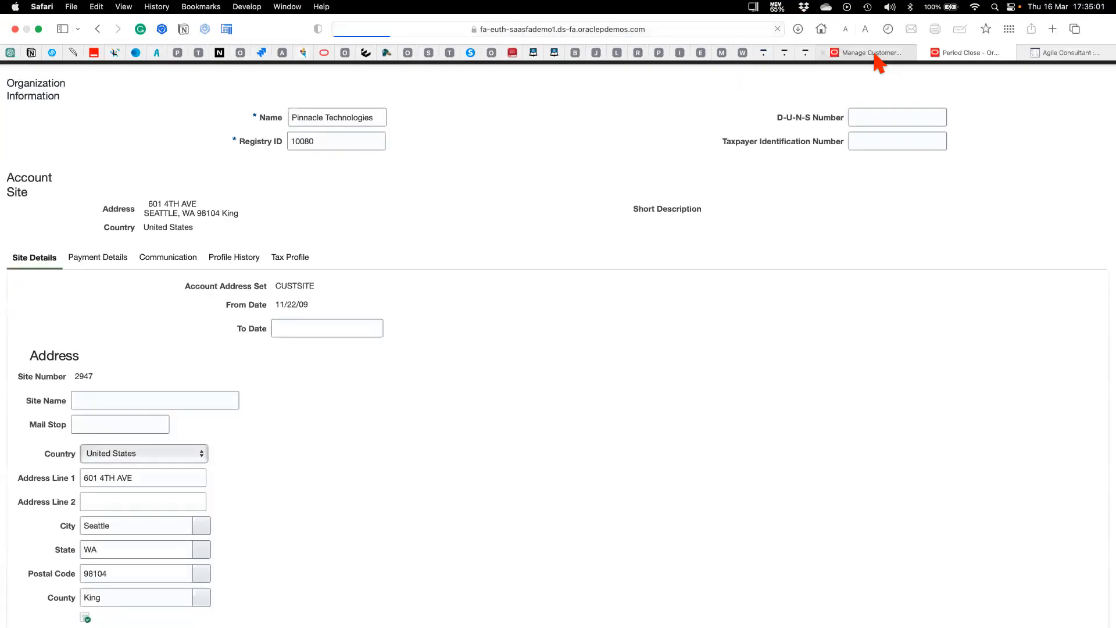
click(673, 179)
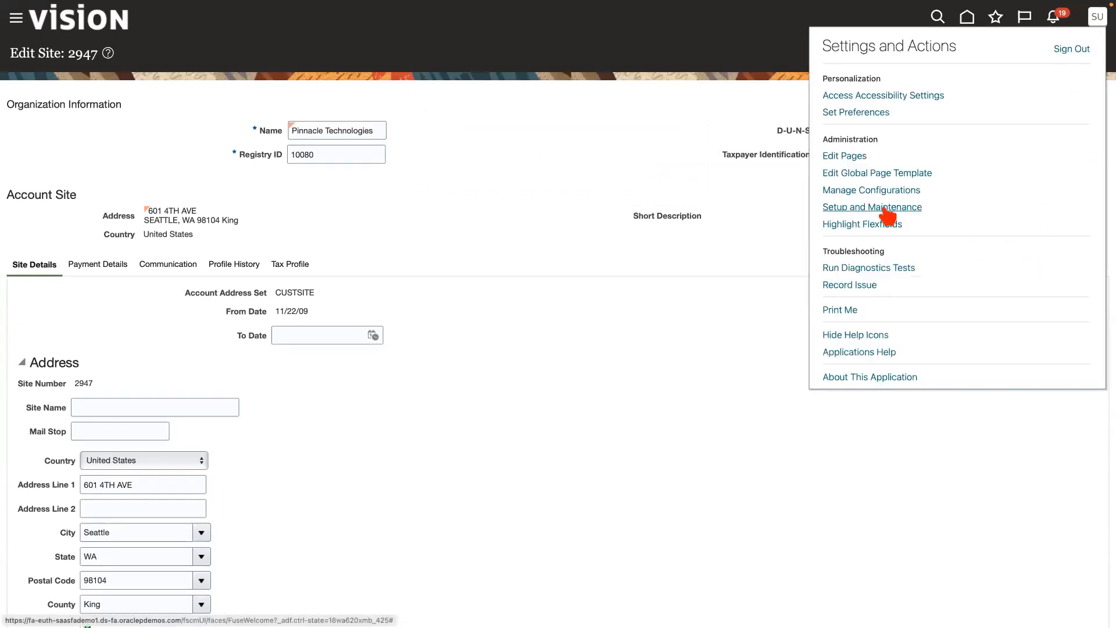
mouse_move(802, 9)
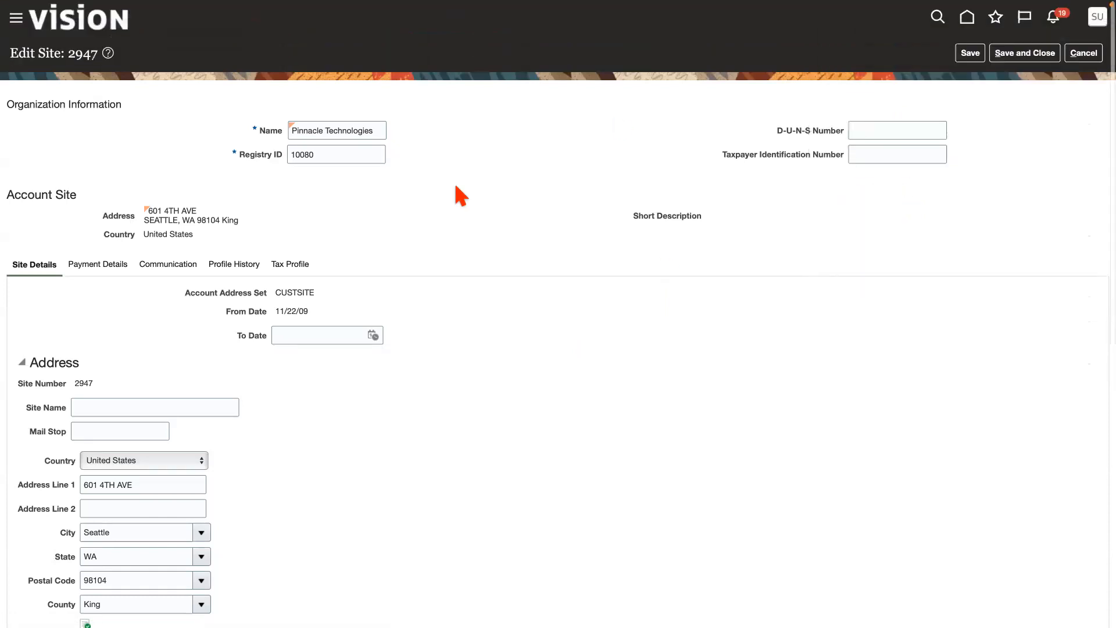
- Examine the Pinnacle Technologies site's account address set, address purposes and reference accounts
double_click(288, 291)
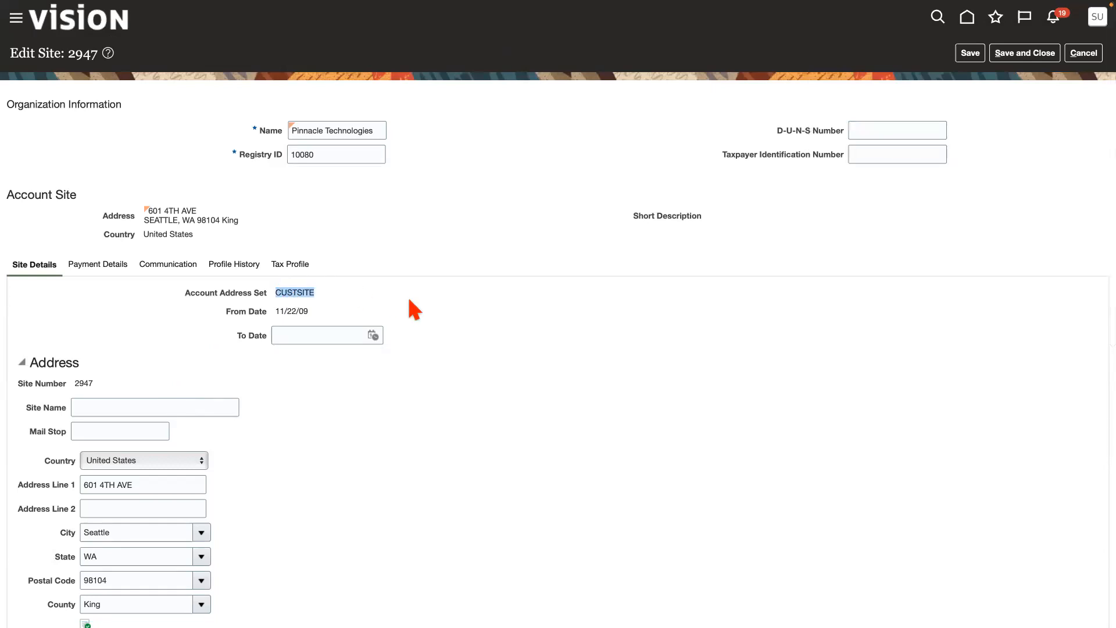
scroll(415, 310, down, 5)
scroll(412, 305, down, 3)
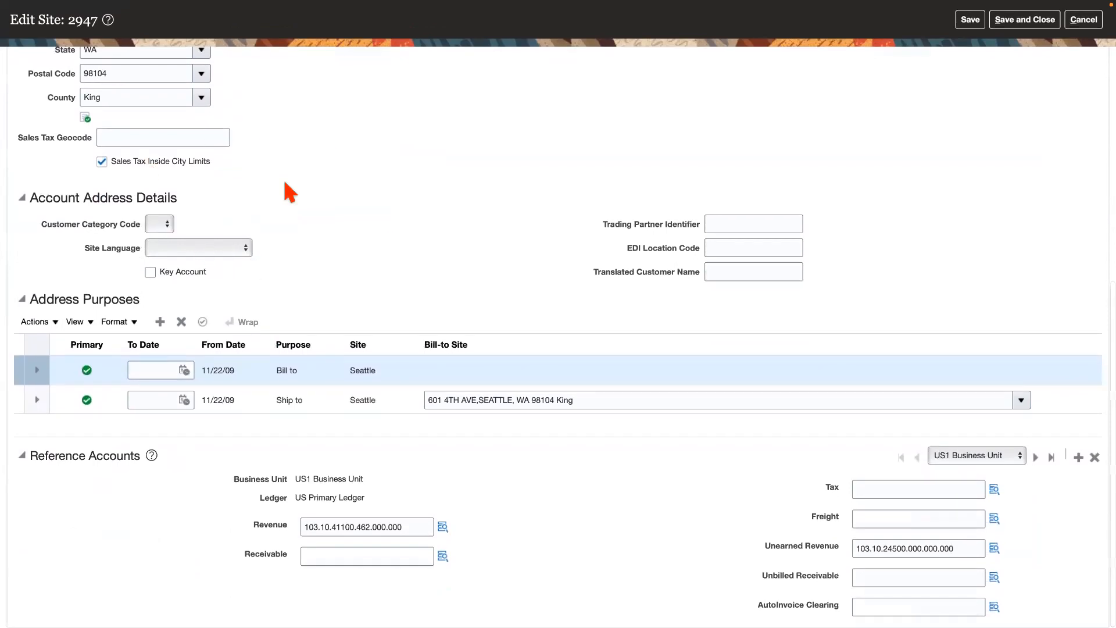
scroll(320, 271, up, 8)
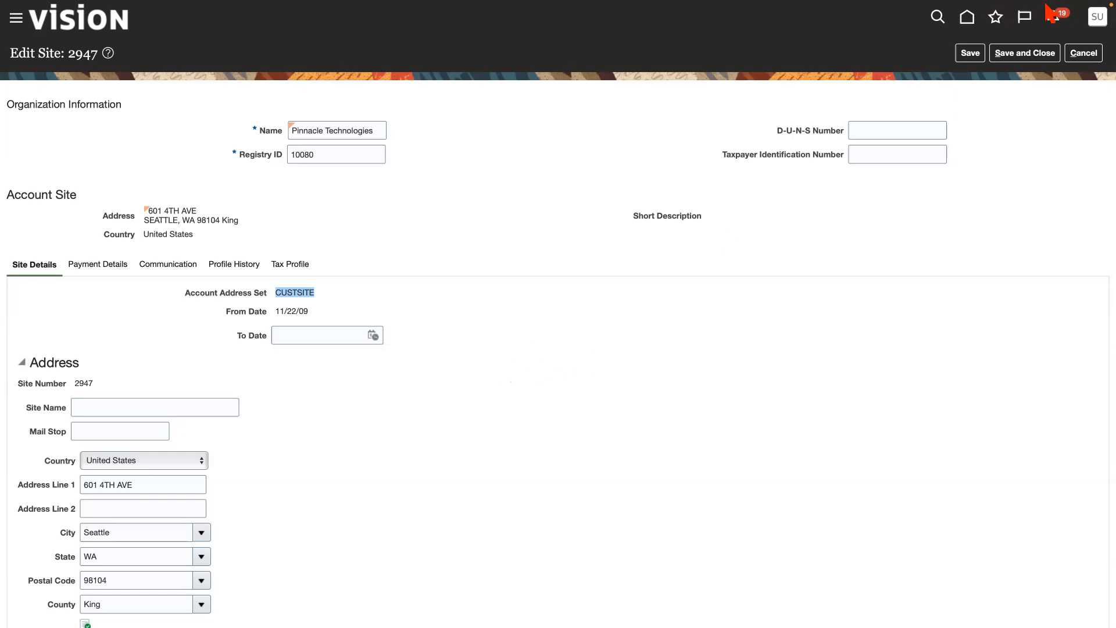
mouse_move(994, 49)
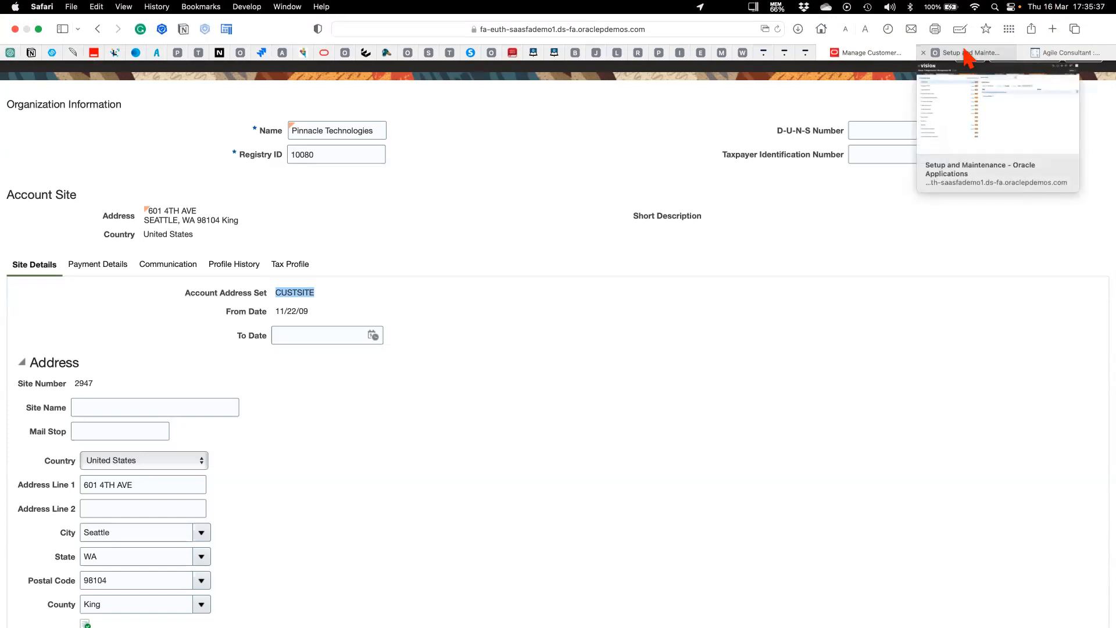
- Switch Setup to Financials and open Manage Business Unit Set Assignment for ACME US Business Unit under Organization Structures
click(967, 54)
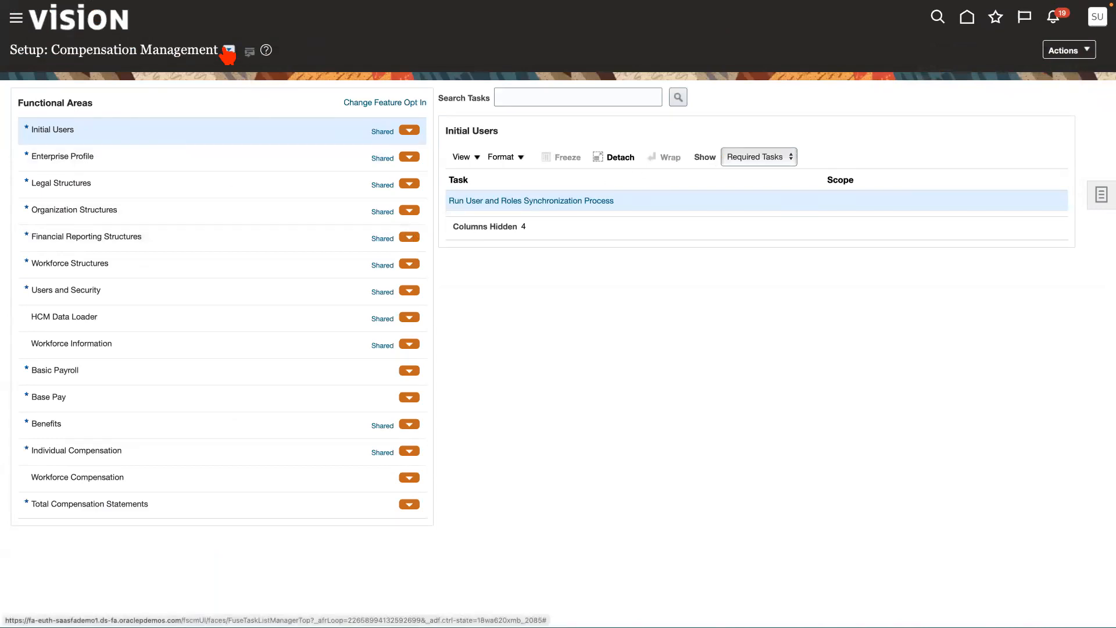
click(230, 54)
click(239, 141)
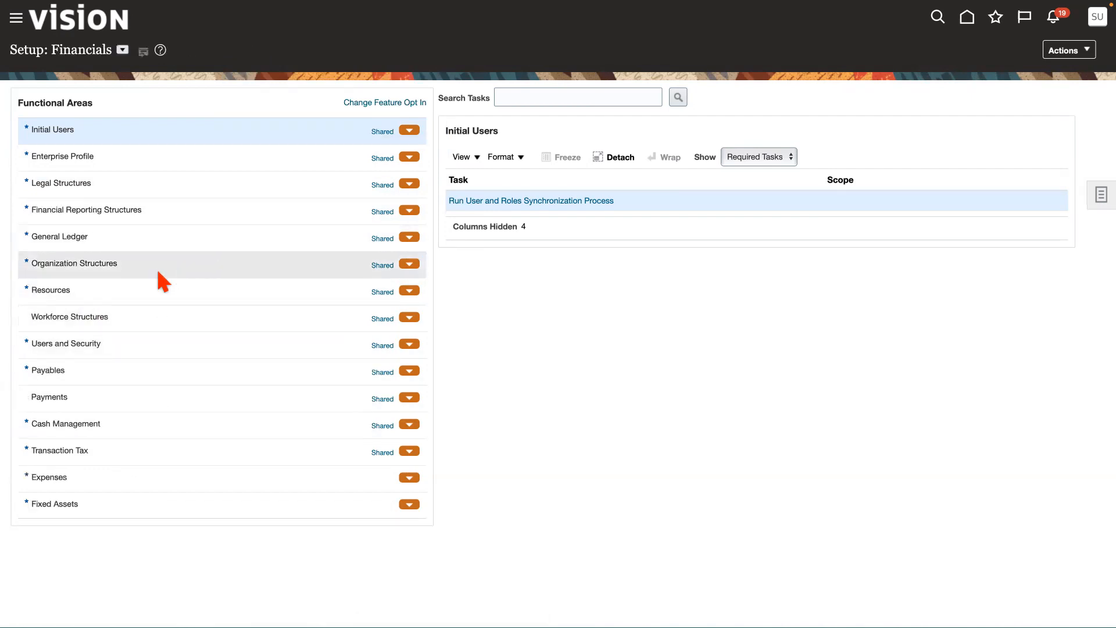
click(138, 266)
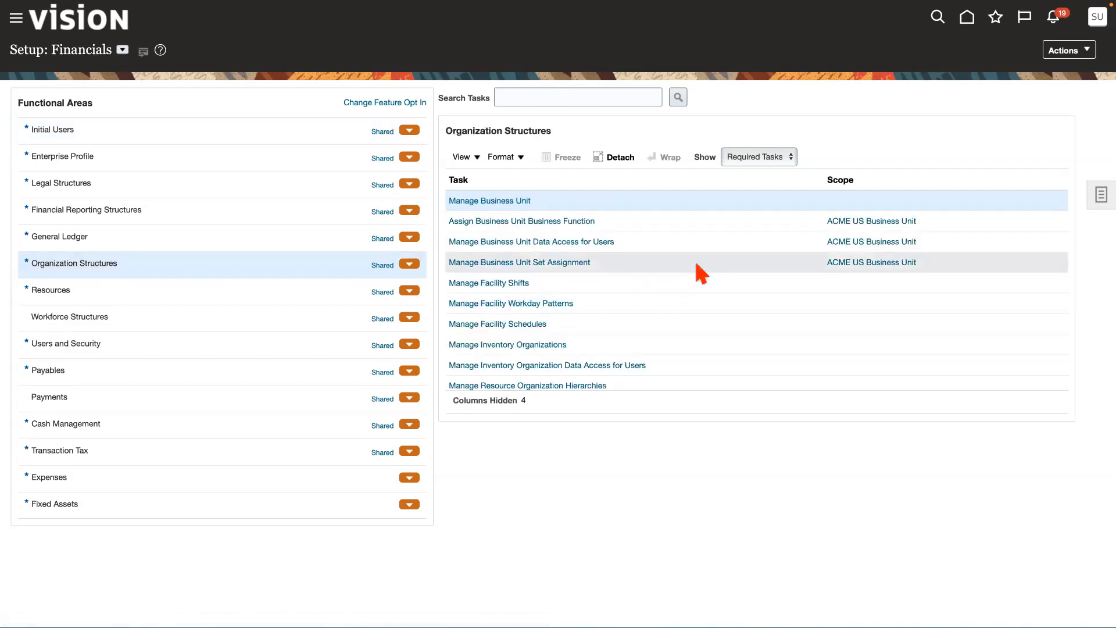
click(546, 263)
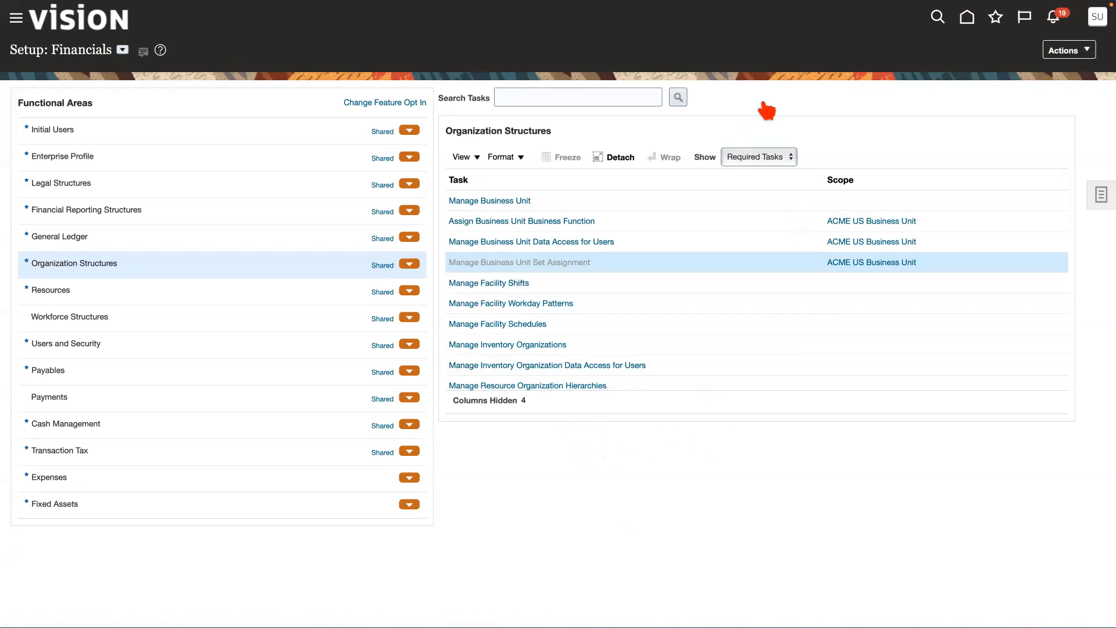
- Compare the Pinnacle Technologies site's account address set with the Customer Account Site set assigned to ACME US Business Unit
mouse_move(822, 12)
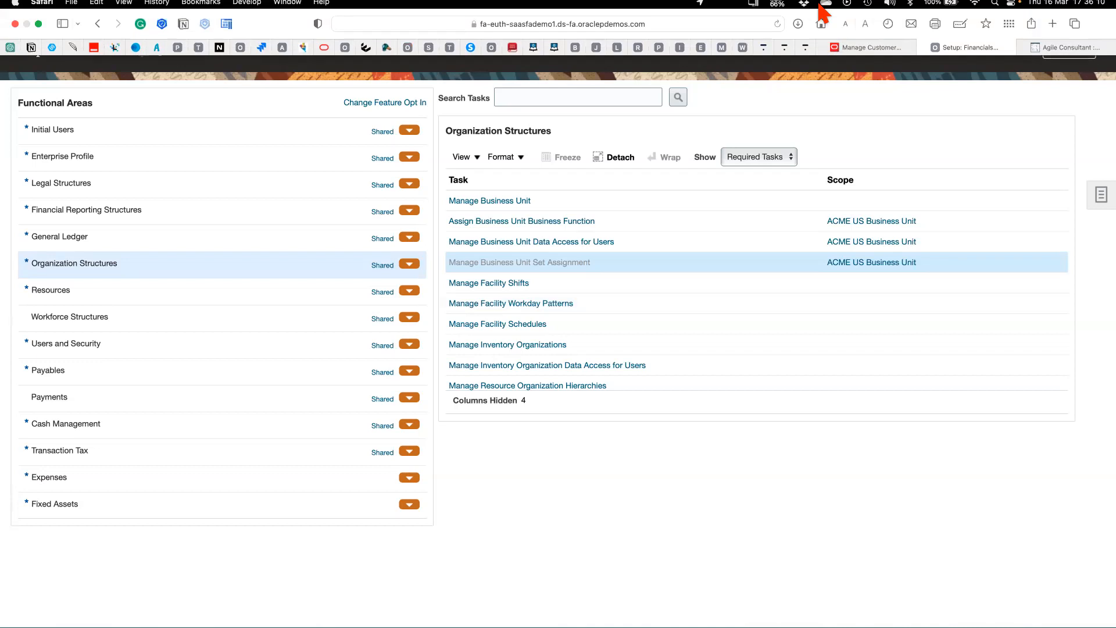
click(878, 52)
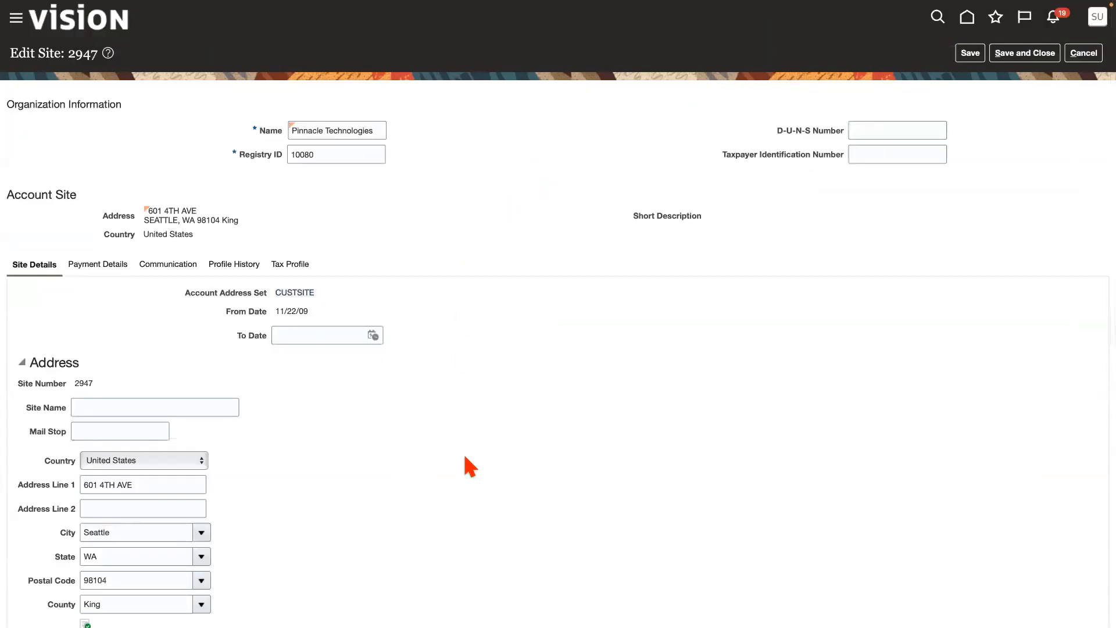
scroll(468, 459, down, 4)
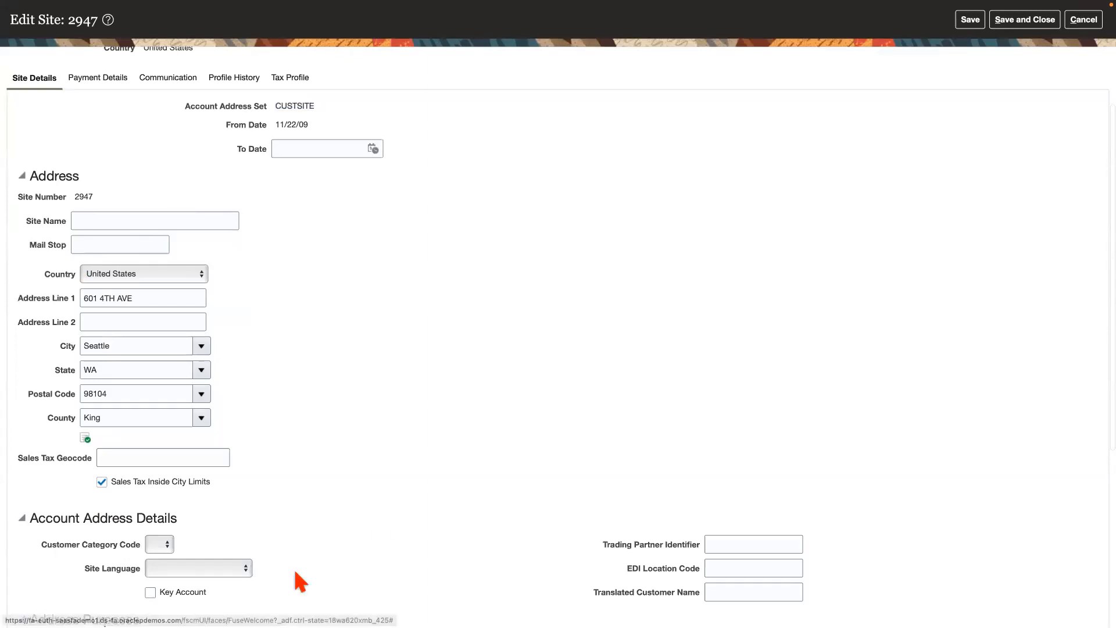
scroll(401, 361, down, 2)
scroll(378, 442, down, 5)
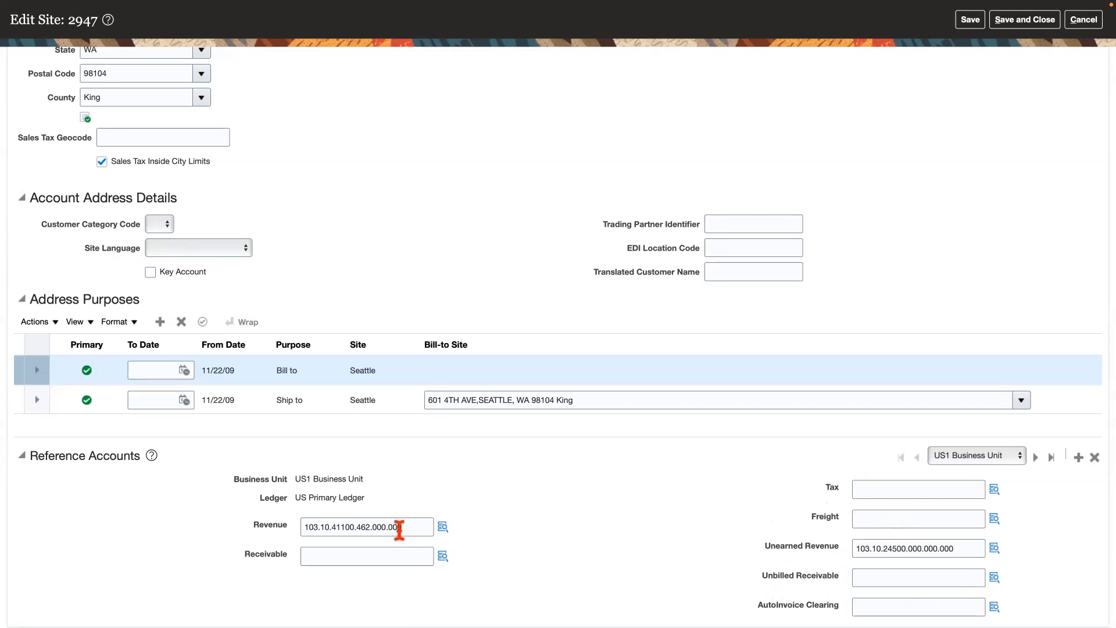
scroll(692, 394, up, 10)
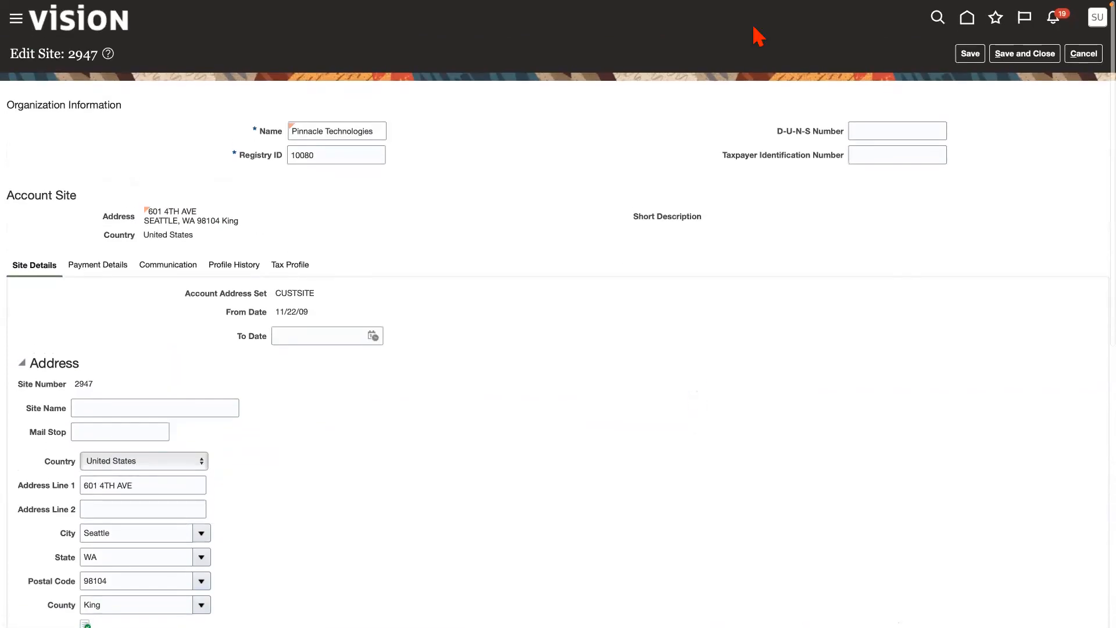
mouse_move(773, 12)
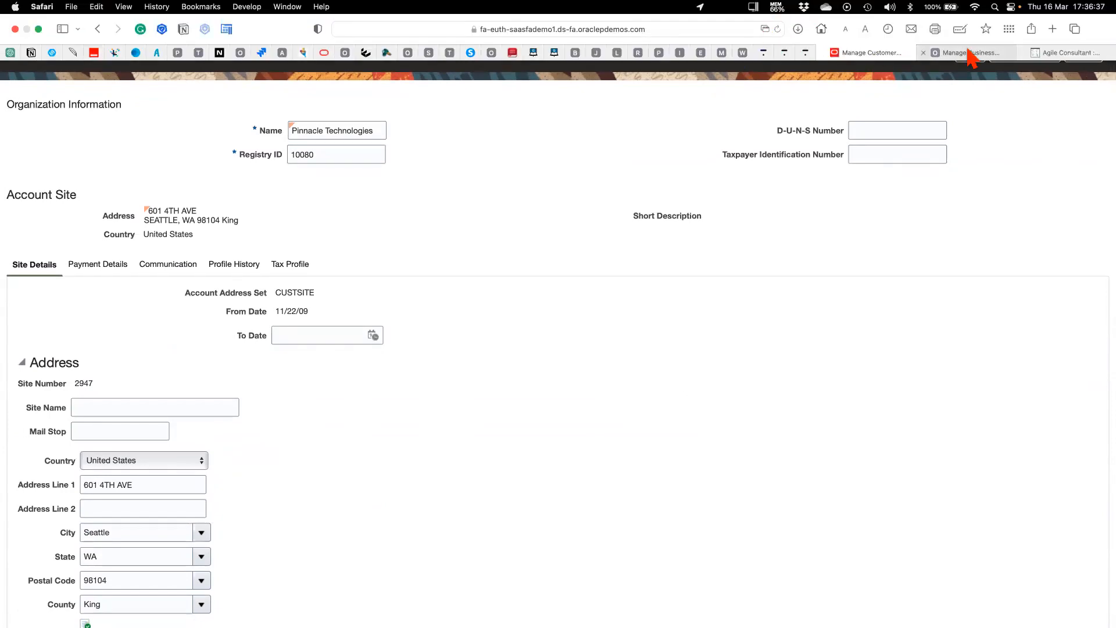
click(967, 53)
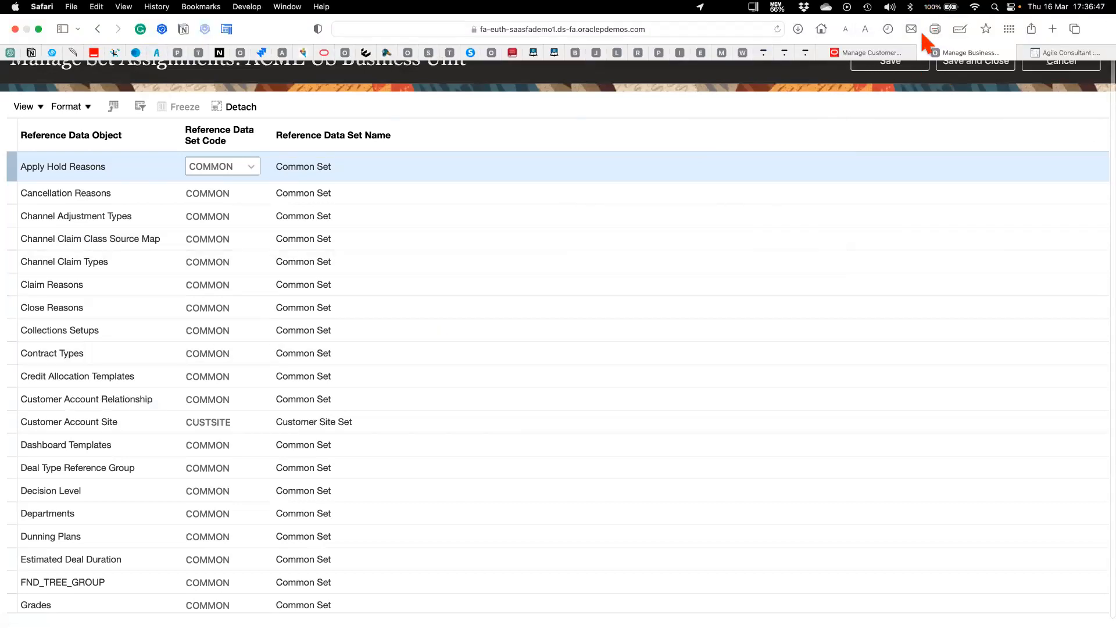
click(865, 53)
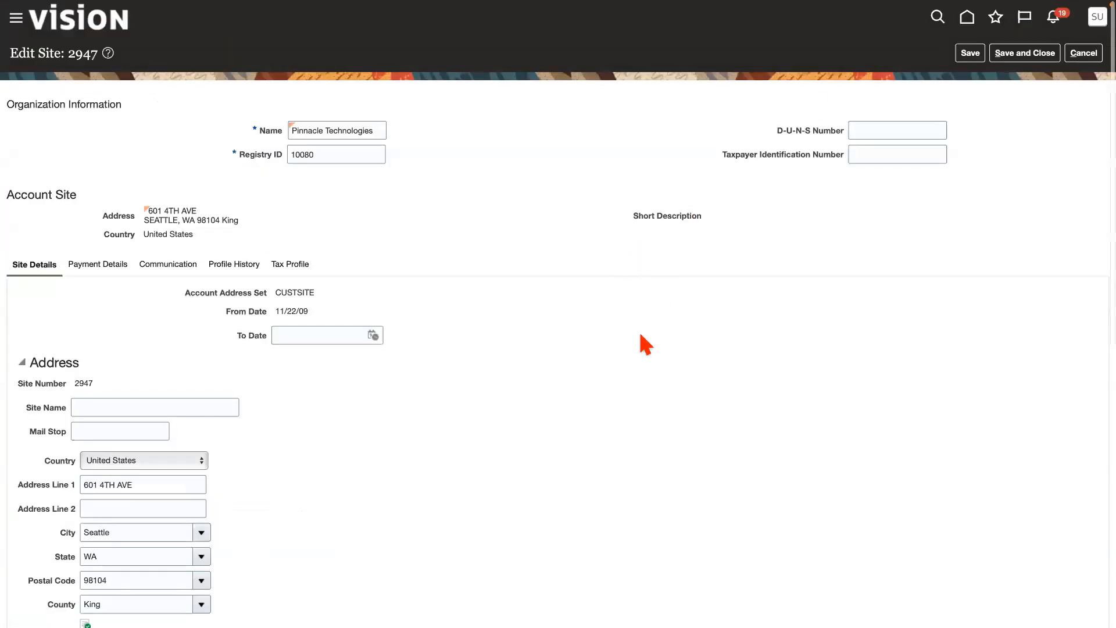
- Try to add a business unit record under Reference Accounts for the Pinnacle Technologies site
scroll(639, 329, down, 5)
scroll(451, 349, down, 4)
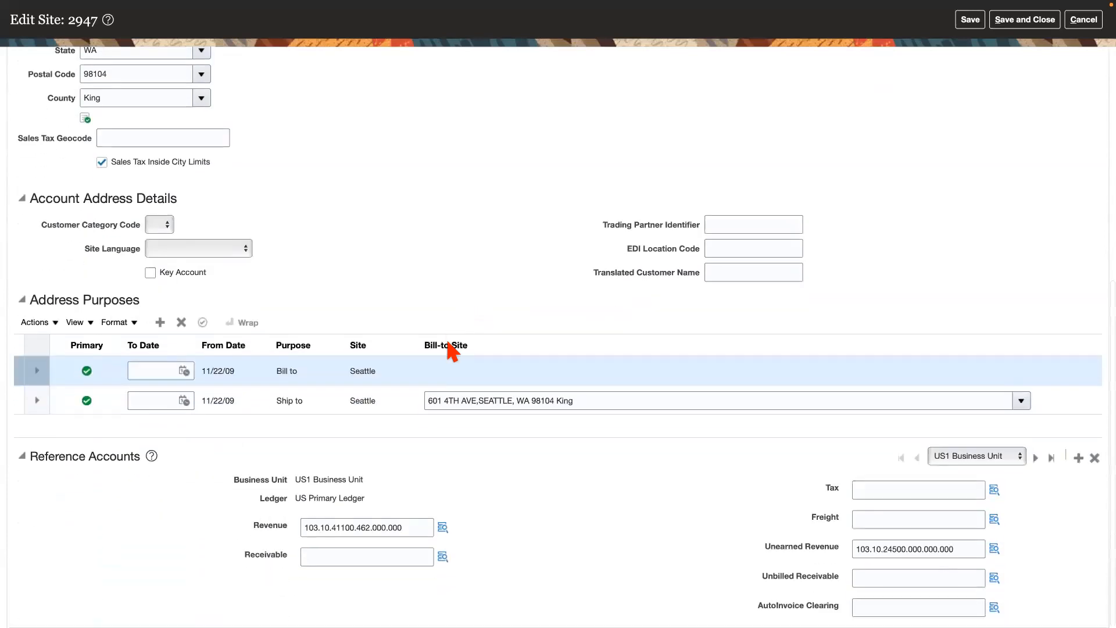
scroll(455, 391, up, 7)
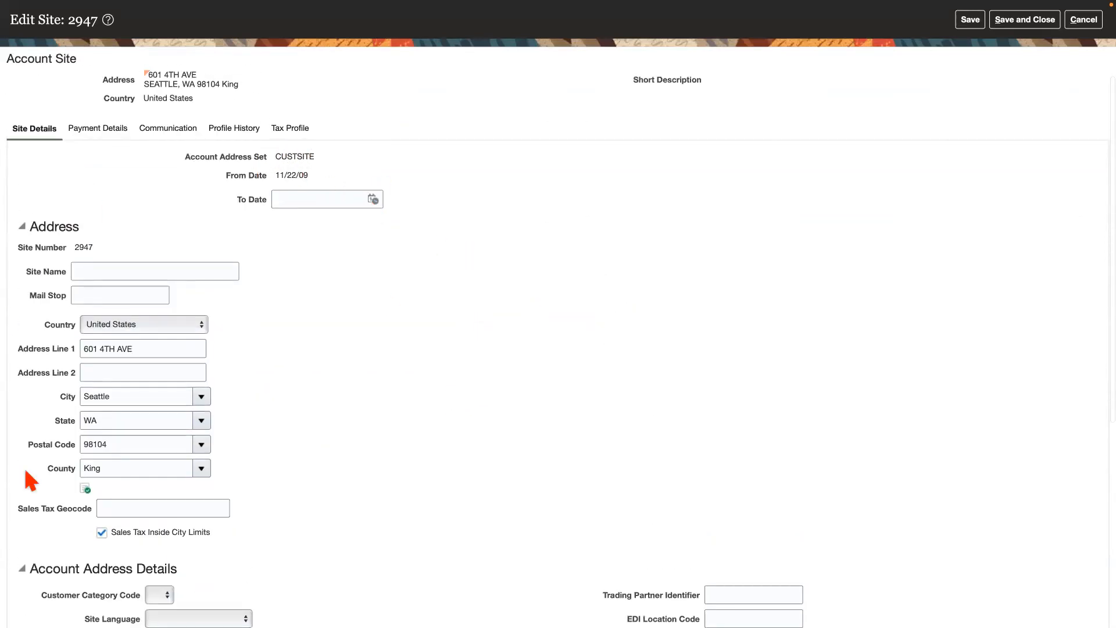
scroll(486, 424, down, 6)
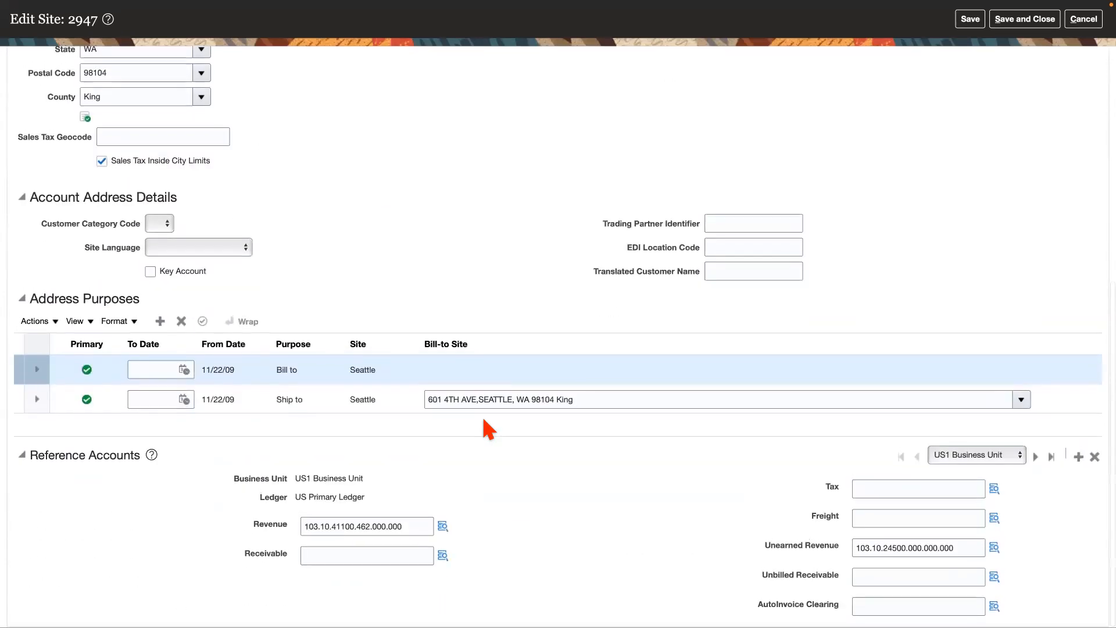
click(1079, 457)
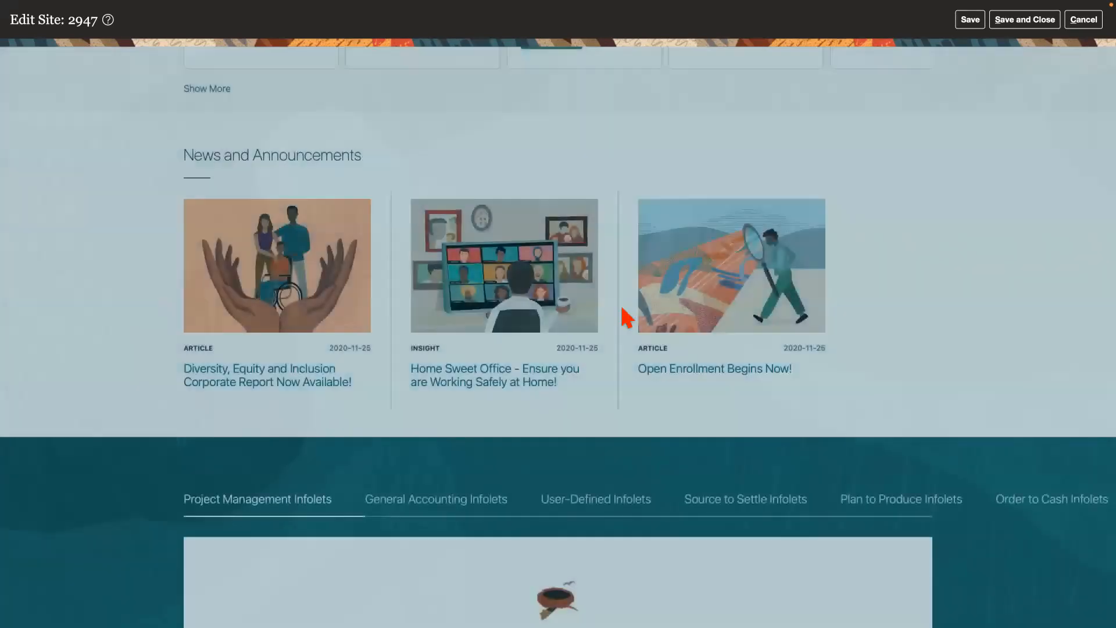
scroll(645, 348, up, 8)
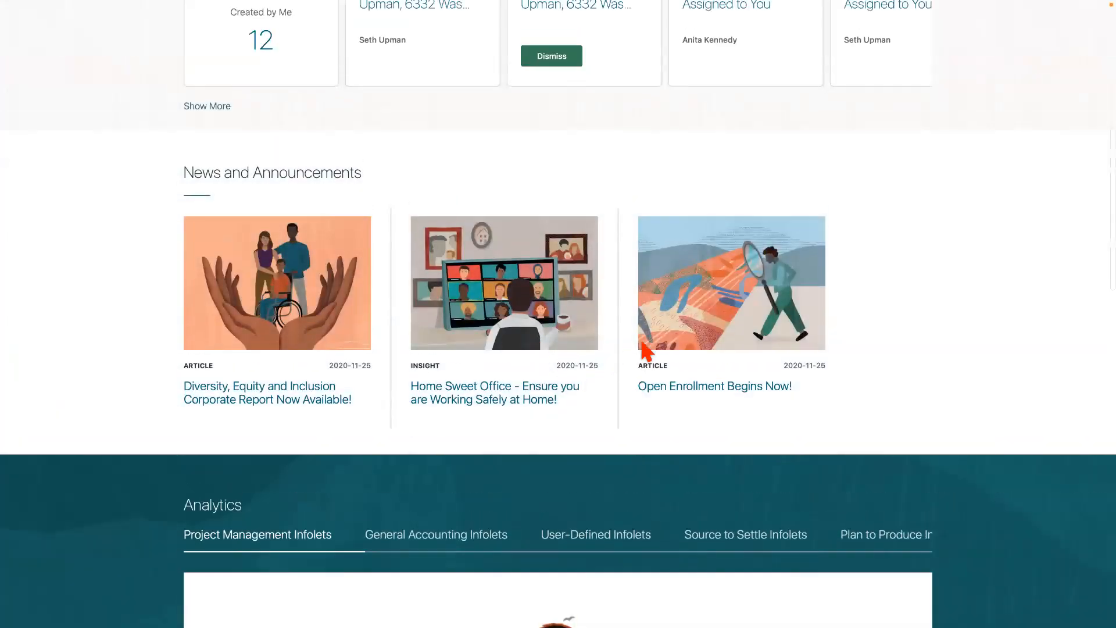
- Return to the ACME US Business Unit set assignments and cancel out of them without changes
mouse_move(965, 14)
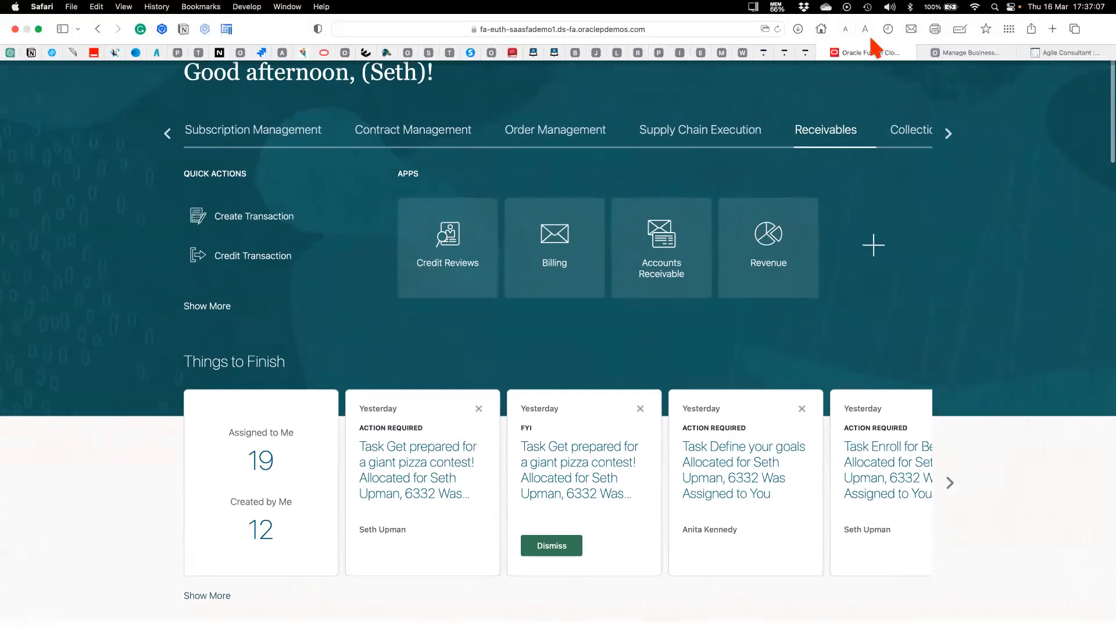
click(956, 53)
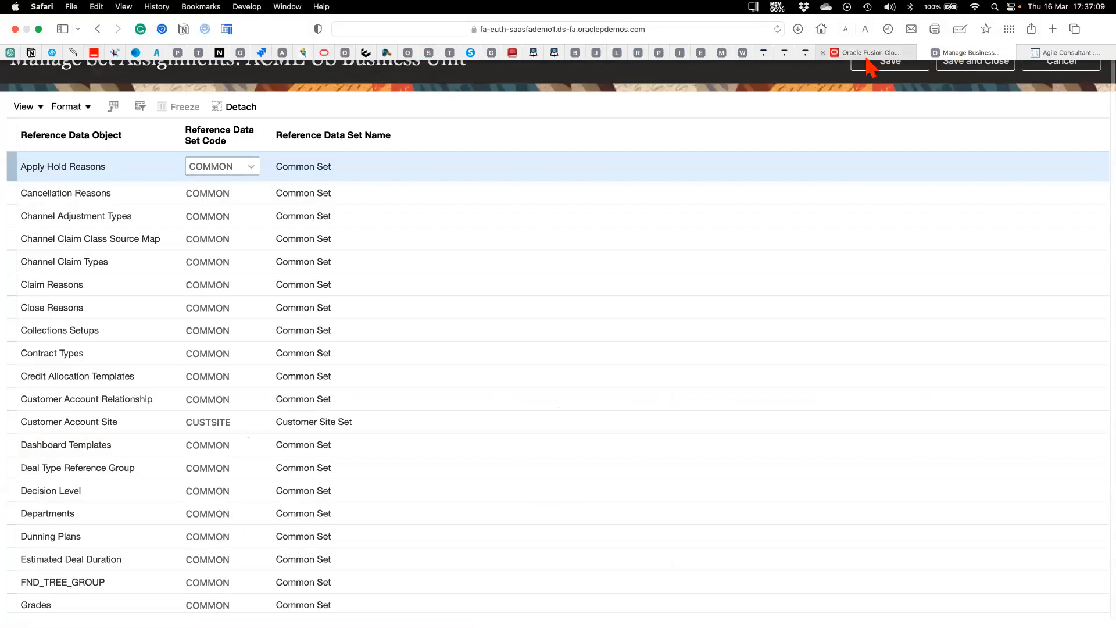
click(1053, 64)
mouse_move(894, 43)
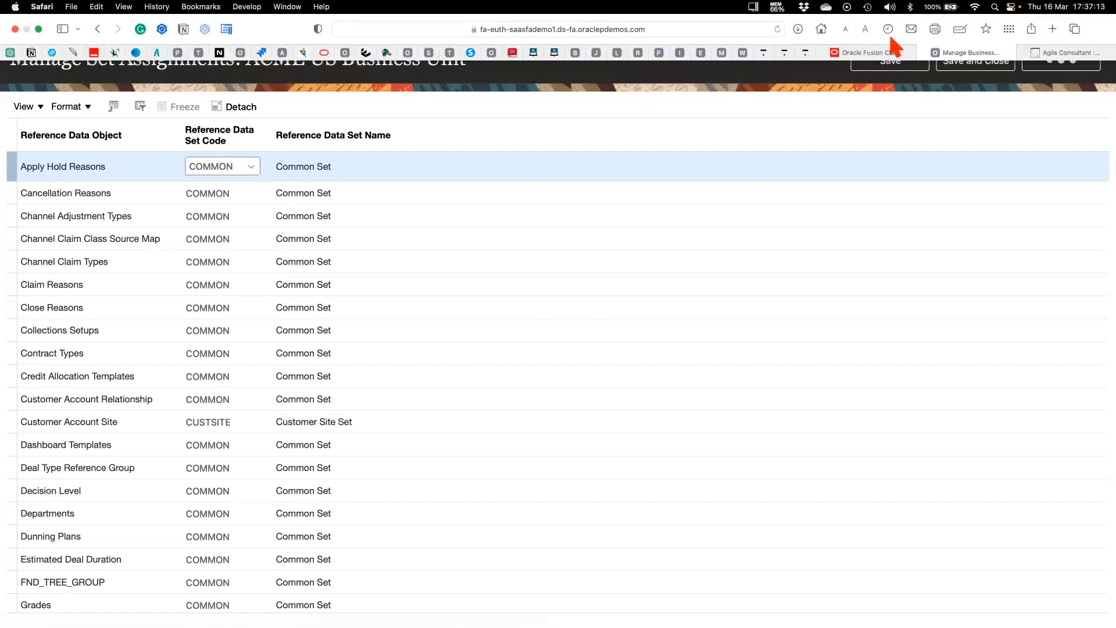
- Reopen the Billing work area, dismiss its error dialog, and search Manage Customers for organizations named Pinnacle
click(866, 53)
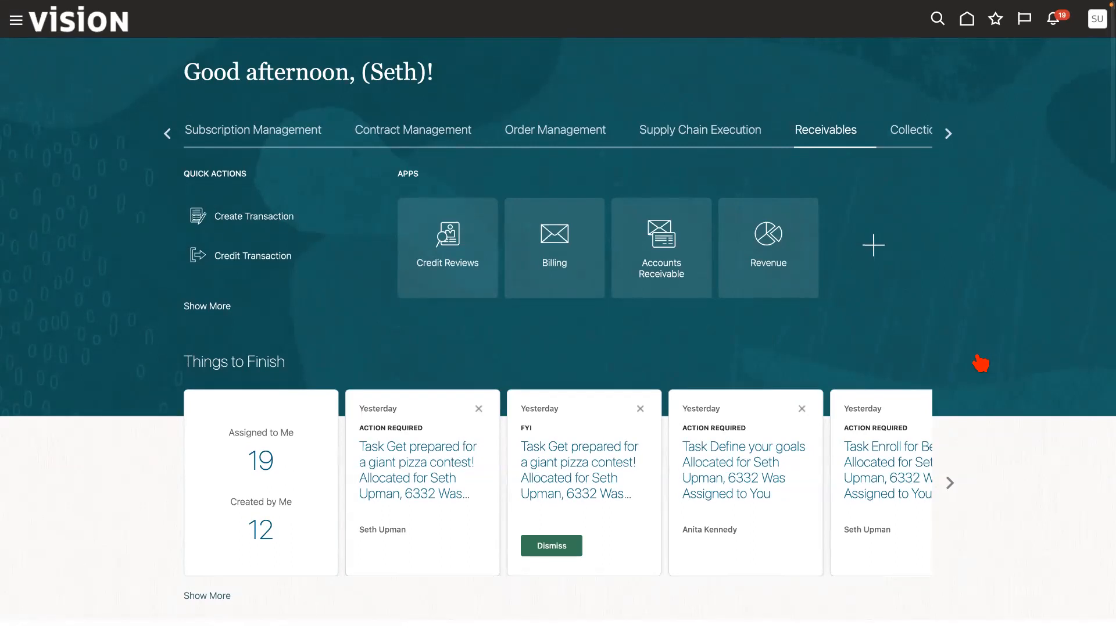
click(554, 238)
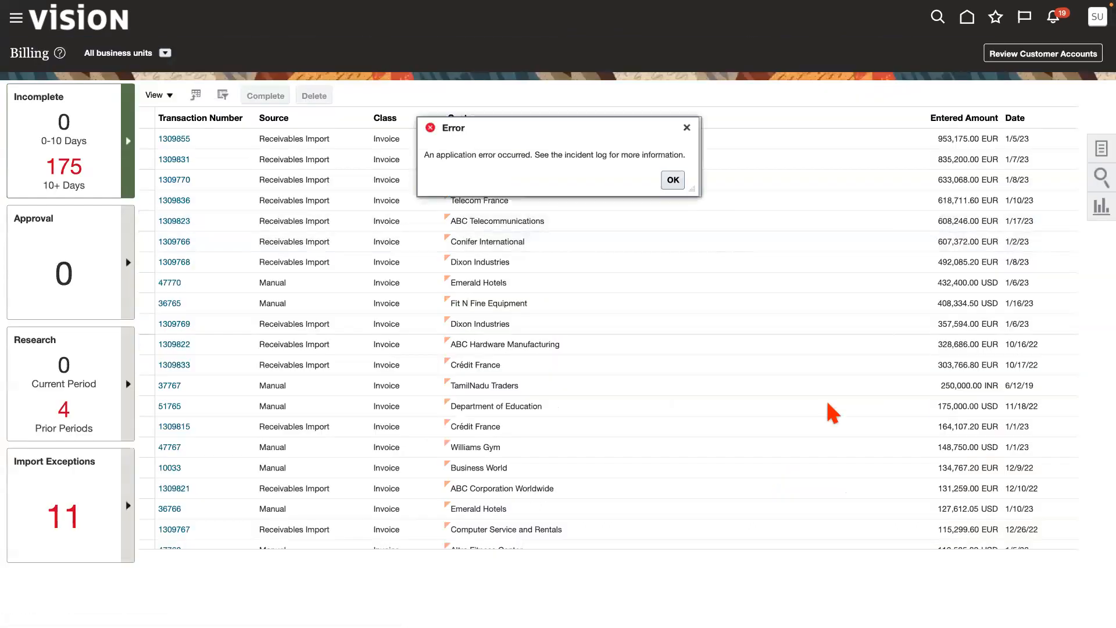
click(672, 180)
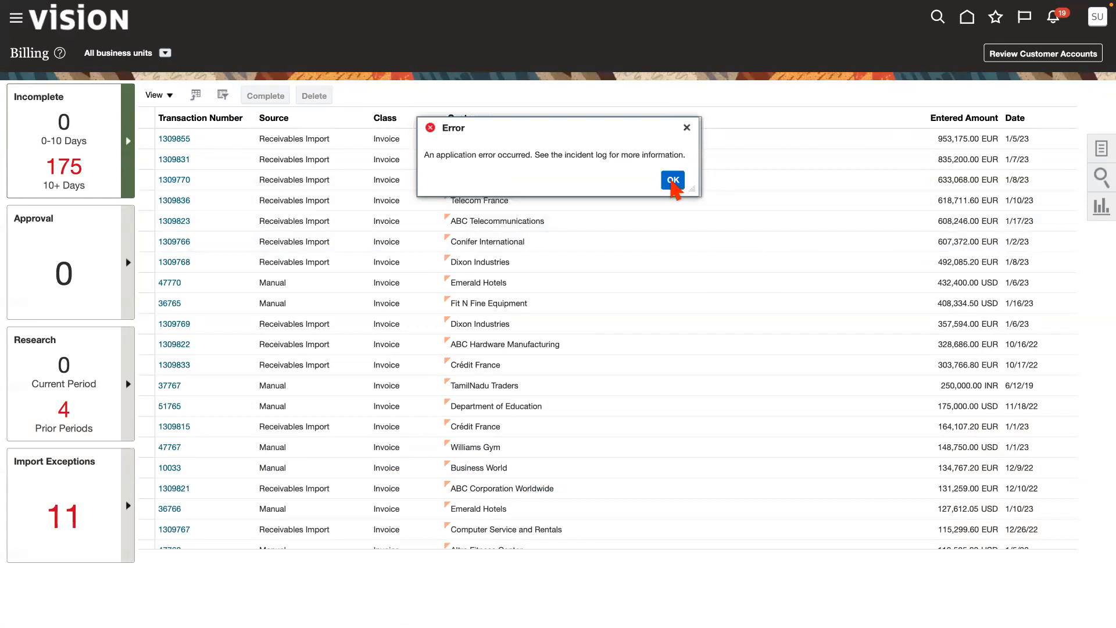
click(1099, 149)
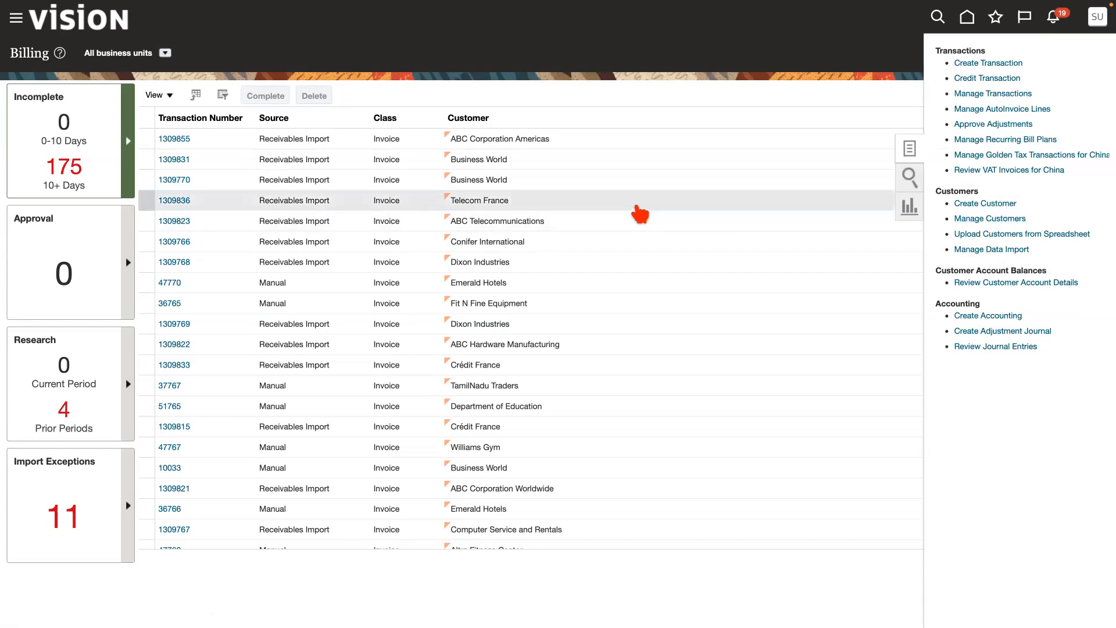
click(279, 185)
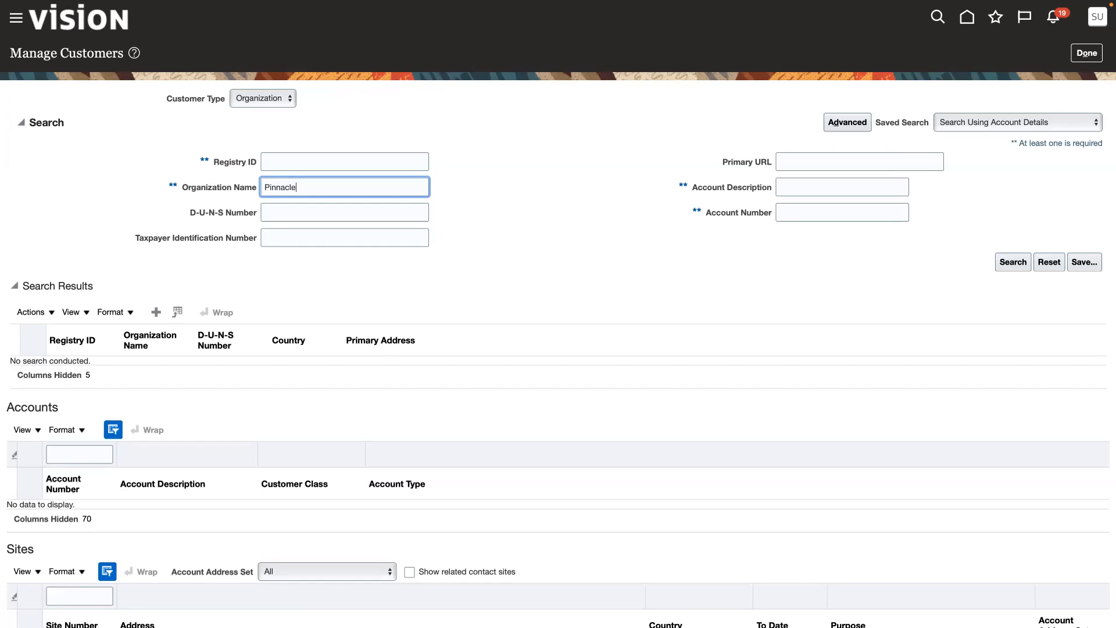
key(Return)
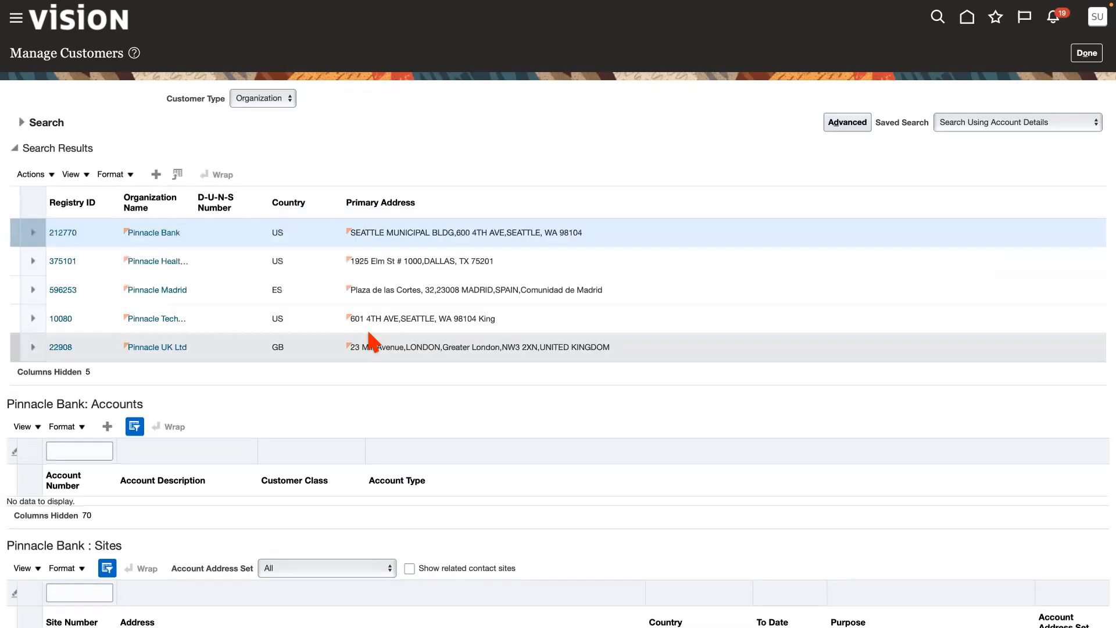
- Select Pinnacle Technologies in the customer search results and open its United States account site for editing
click(207, 319)
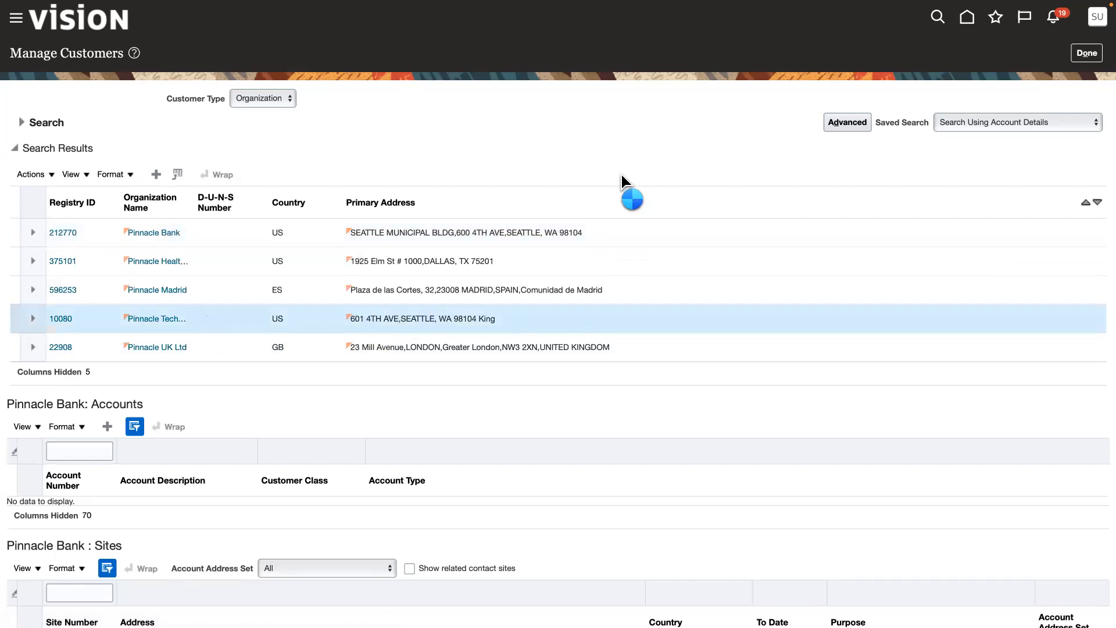
scroll(613, 170, down, 1)
scroll(505, 440, down, 2)
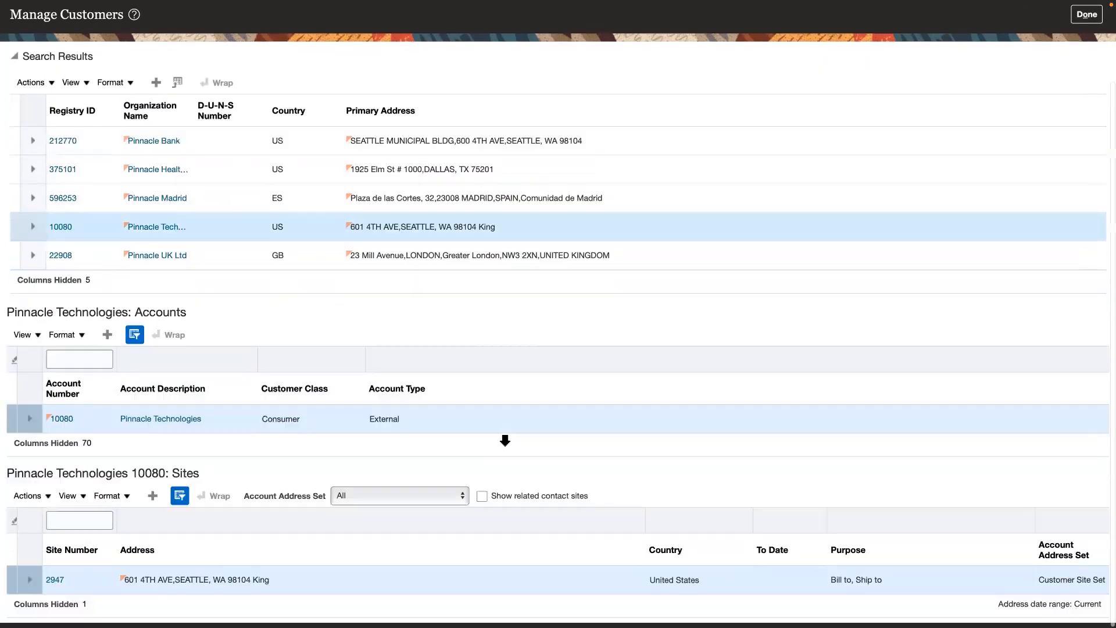
click(55, 585)
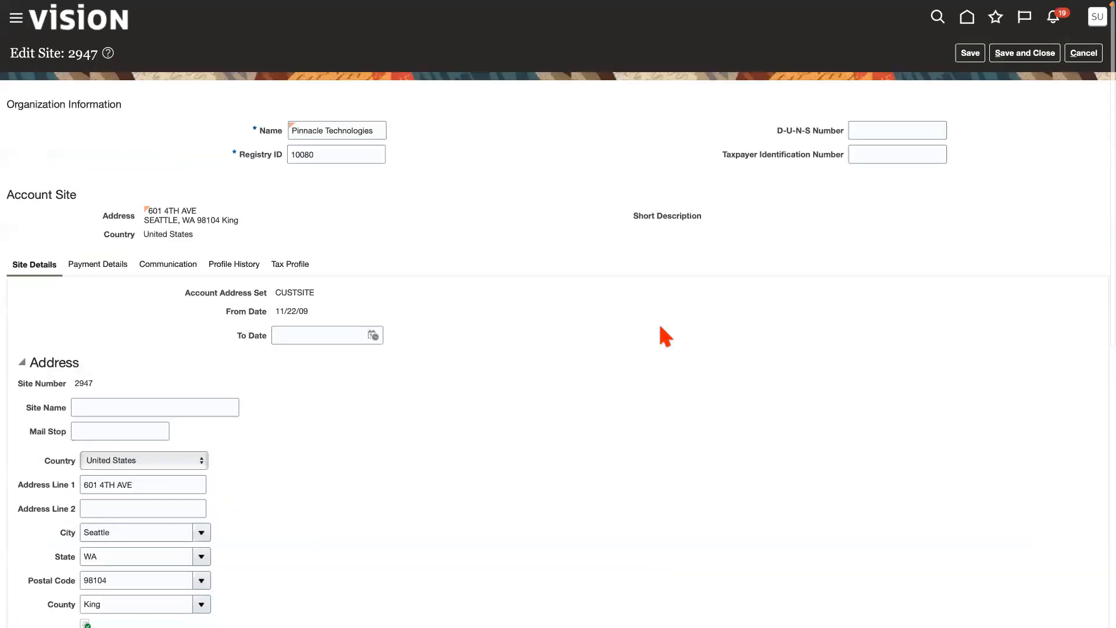
- Create reference accounts for ACME US Business Unit on the Pinnacle Technologies site, accepting the defaulted account combinations
scroll(570, 368, down, 9)
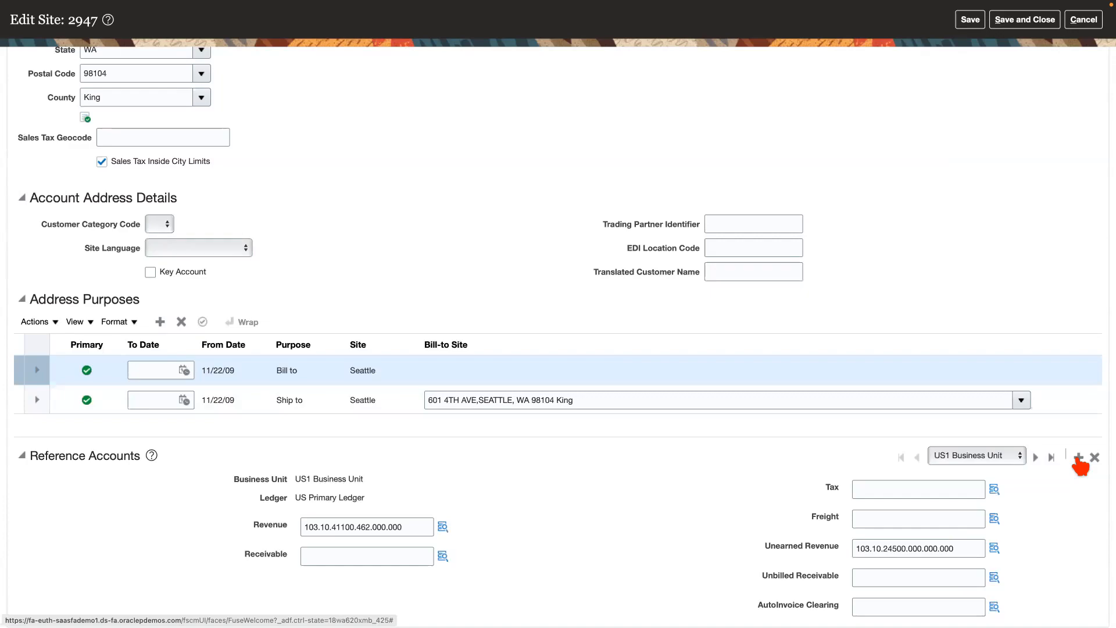
click(1078, 458)
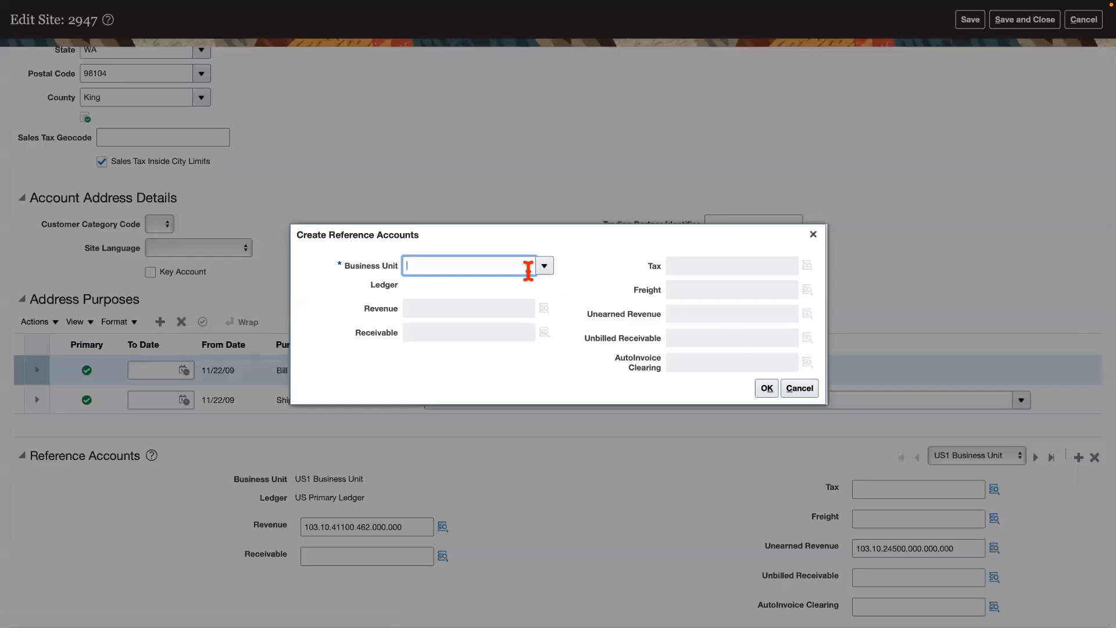
text(me)
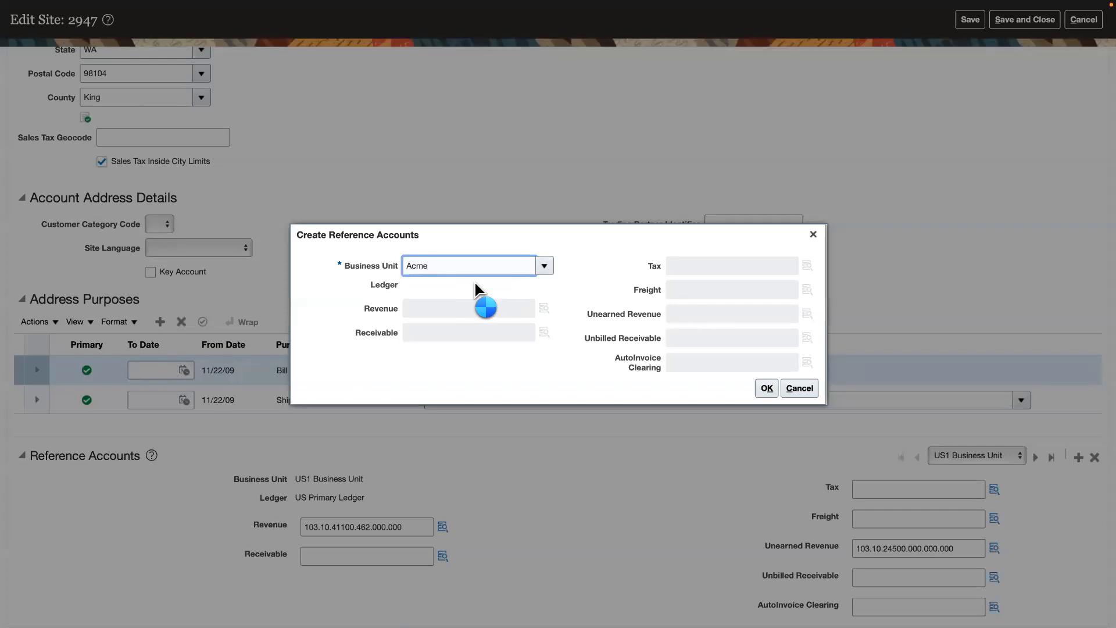
click(544, 266)
click(439, 289)
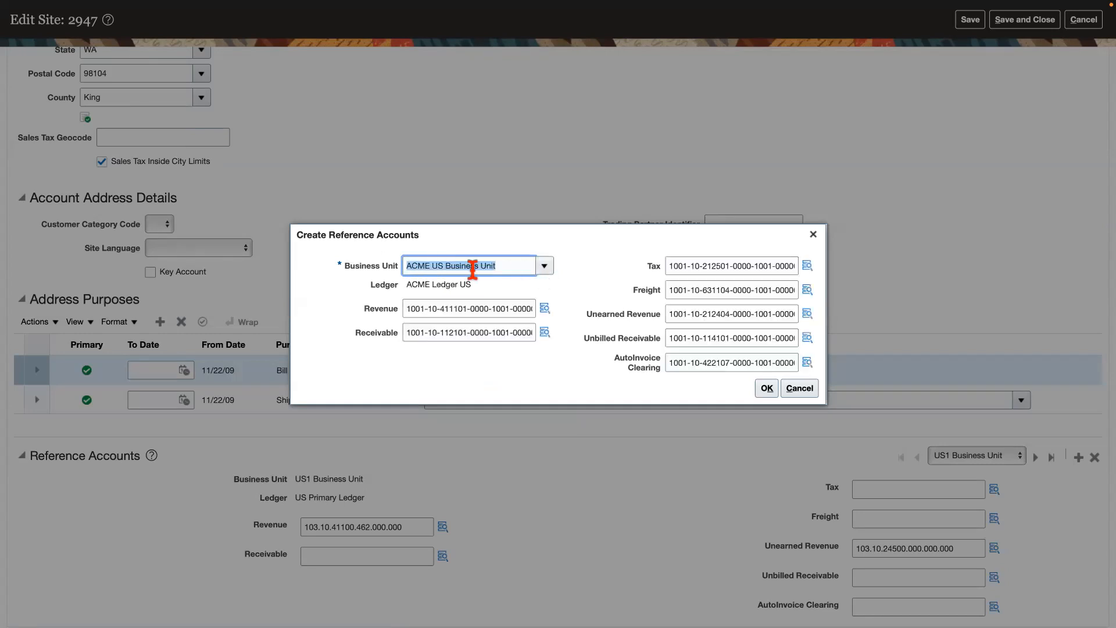
click(545, 267)
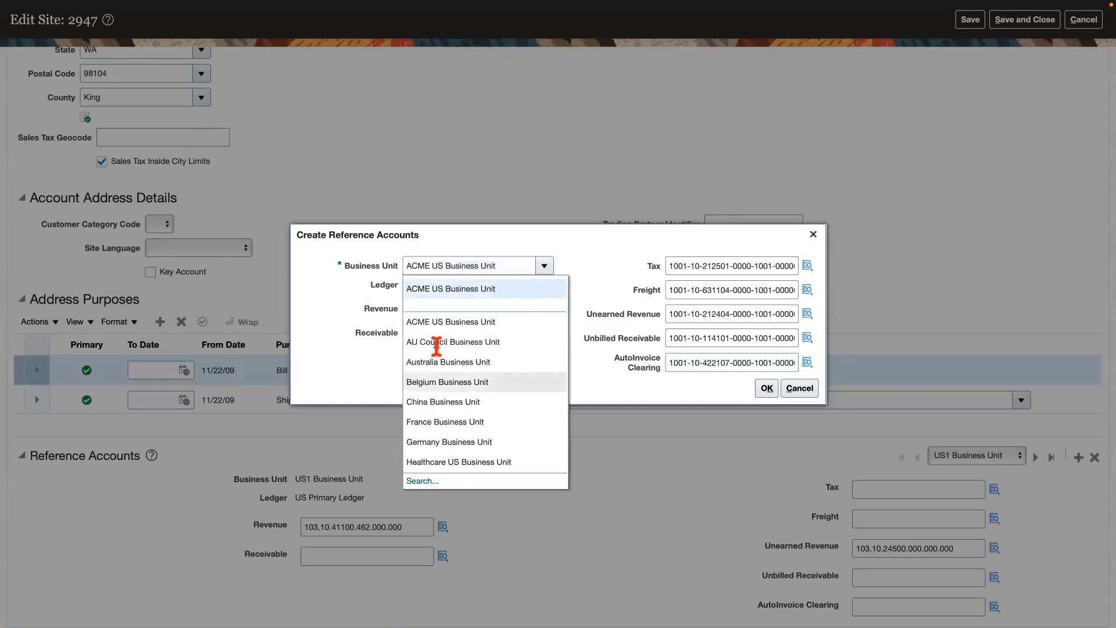
click(559, 230)
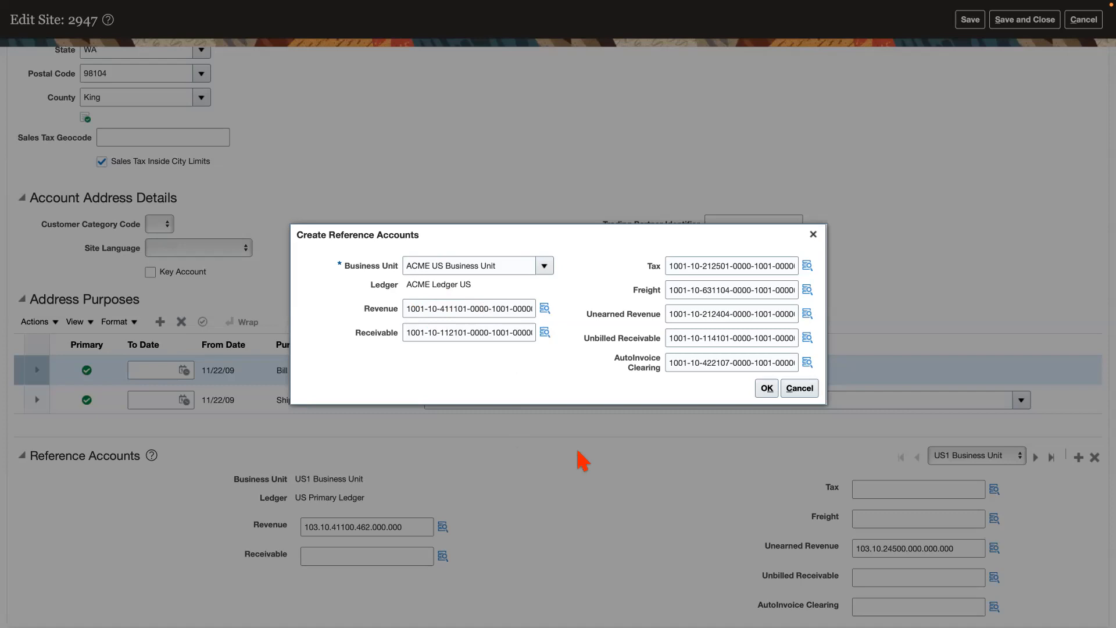
click(764, 389)
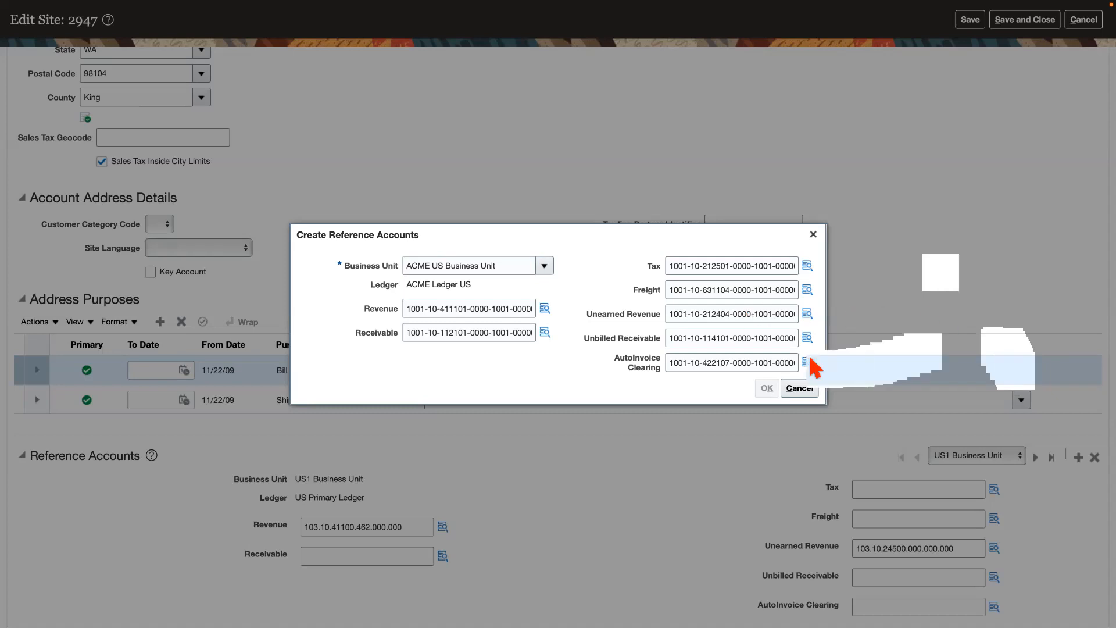
- Save and close the Pinnacle Technologies site, and finish managing customers to return to Billing
scroll(900, 315, up, 10)
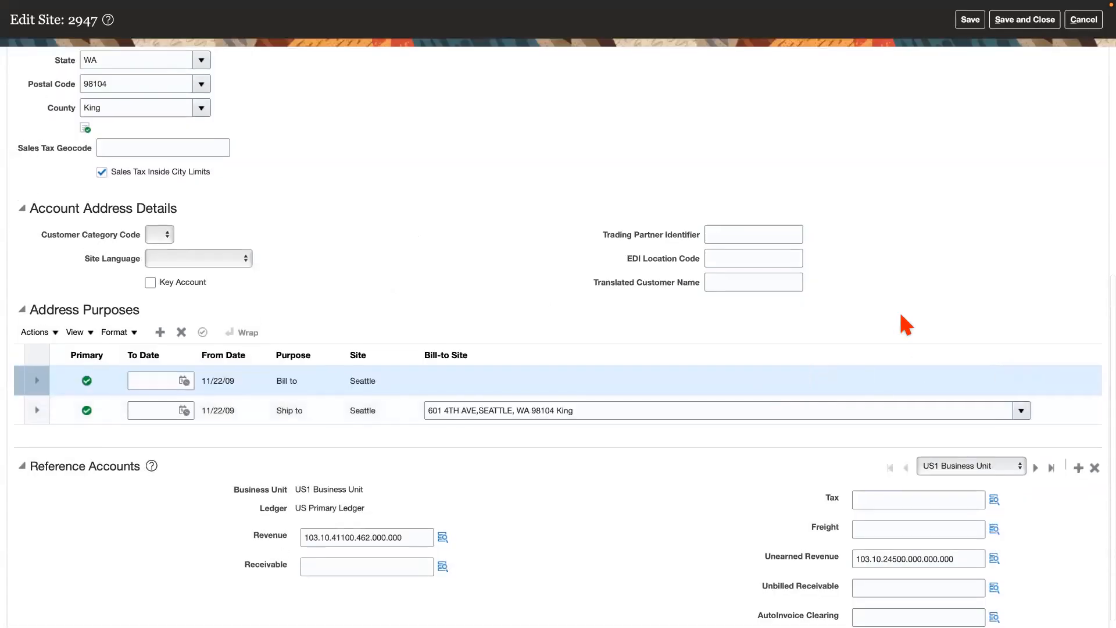
scroll(901, 317, down, 1)
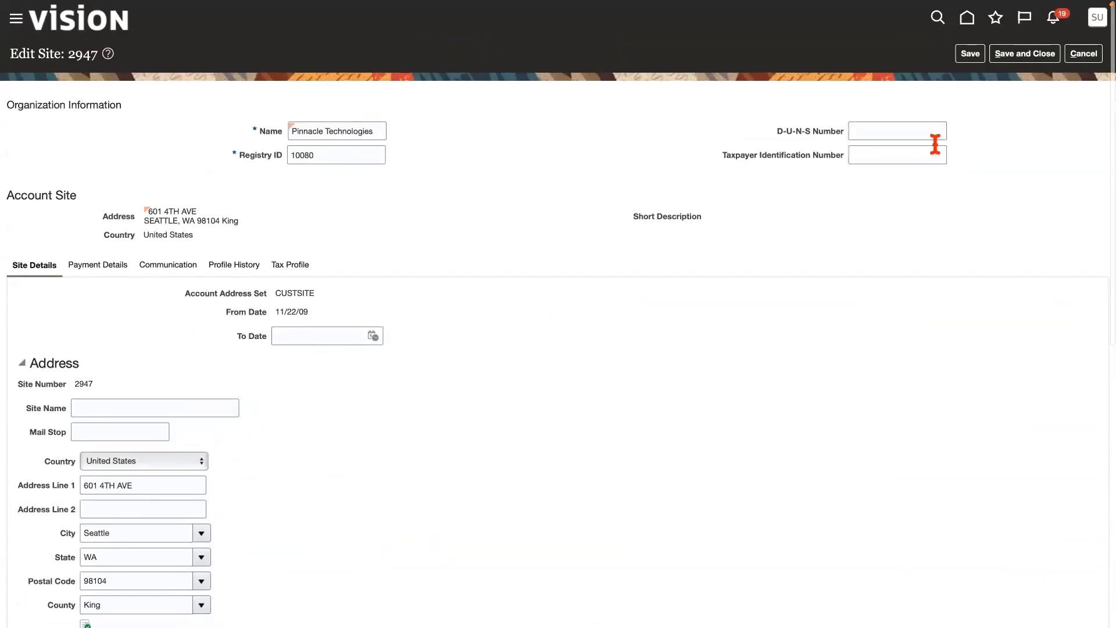
click(1016, 53)
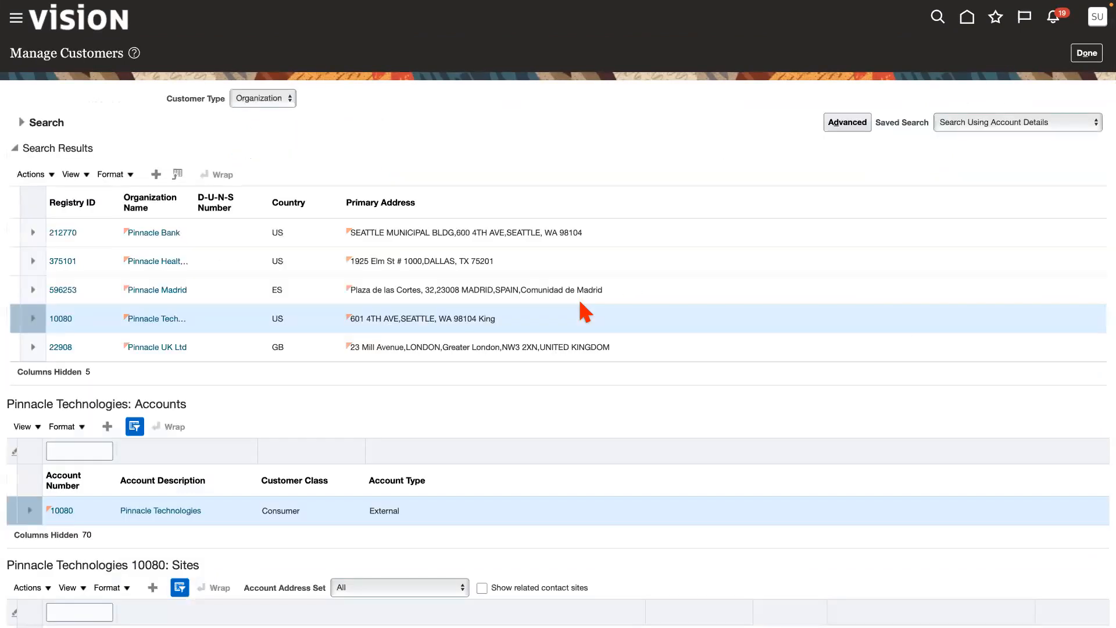
click(1086, 53)
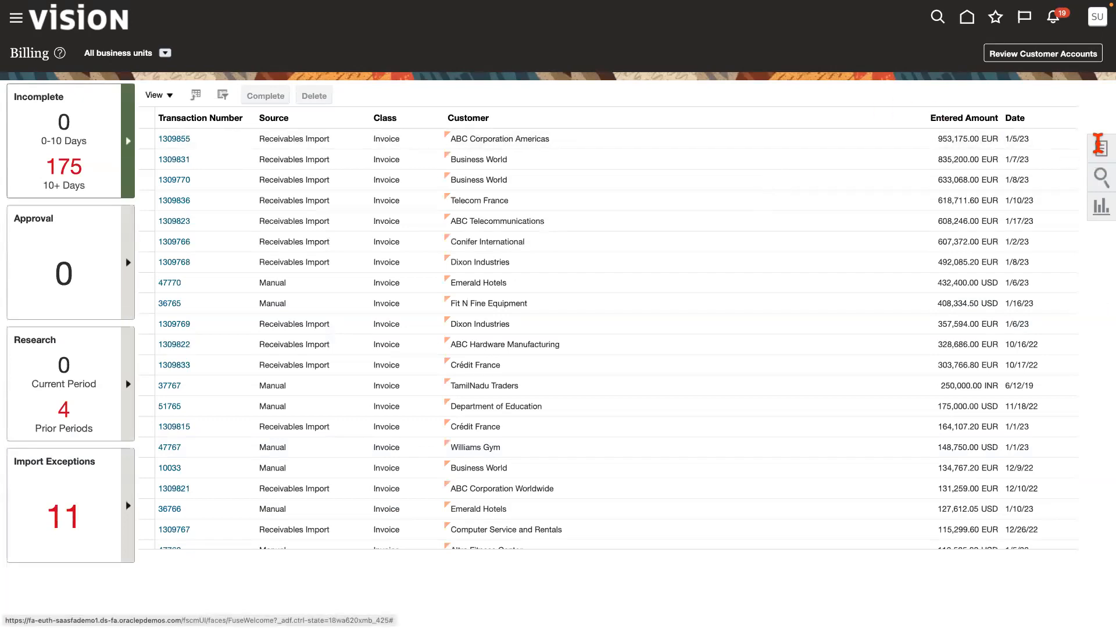
- Start a new Receivables invoice transaction for ACME US Business Unit
click(1099, 150)
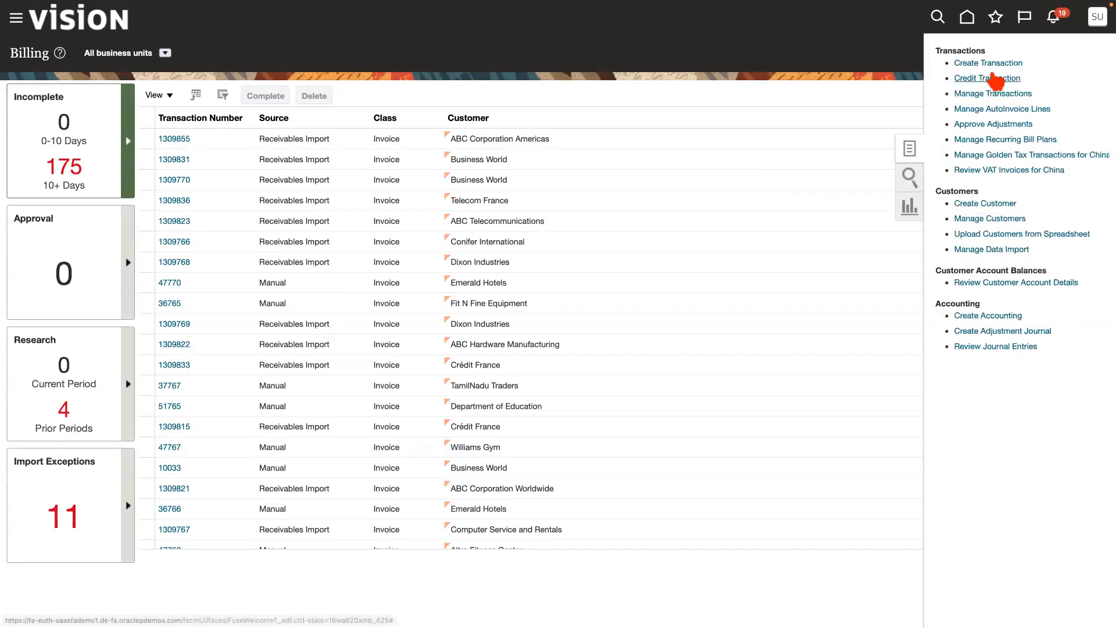
click(989, 64)
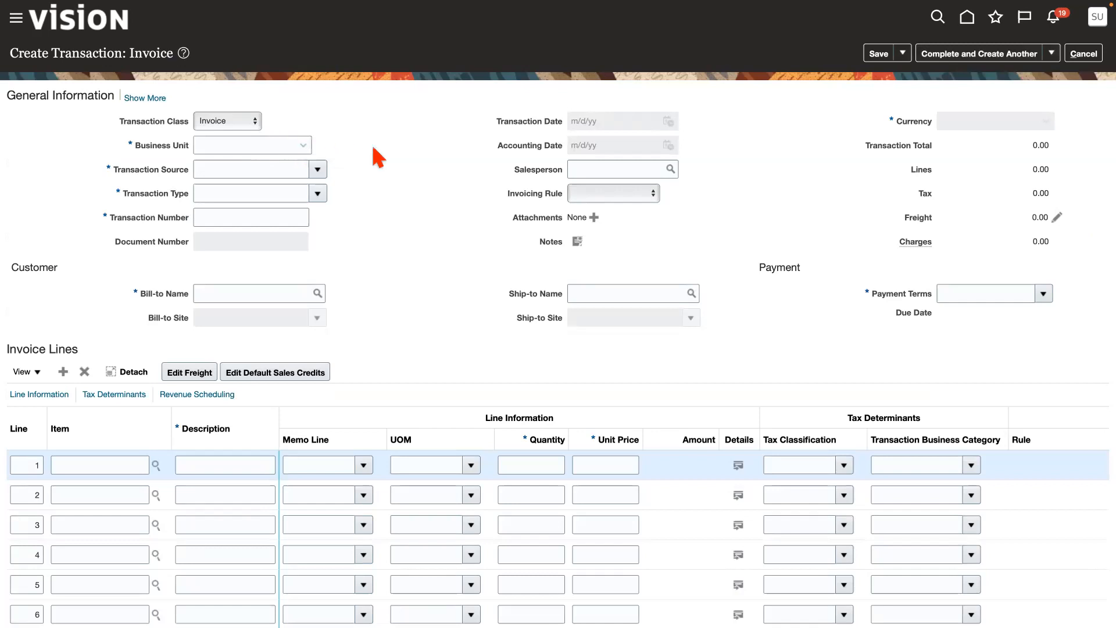
click(303, 146)
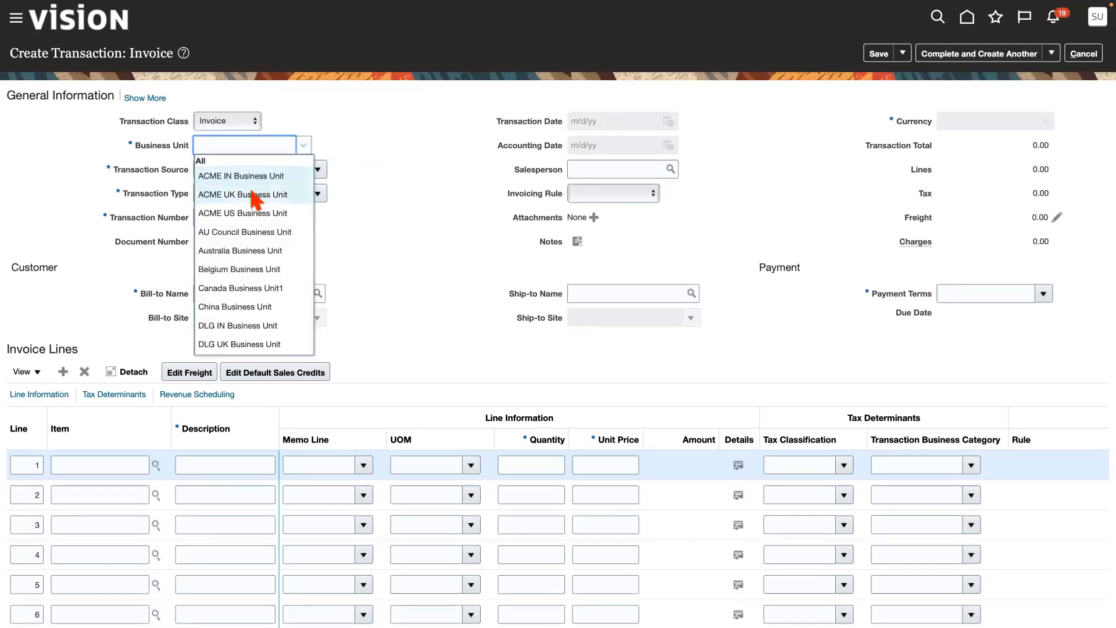
click(244, 212)
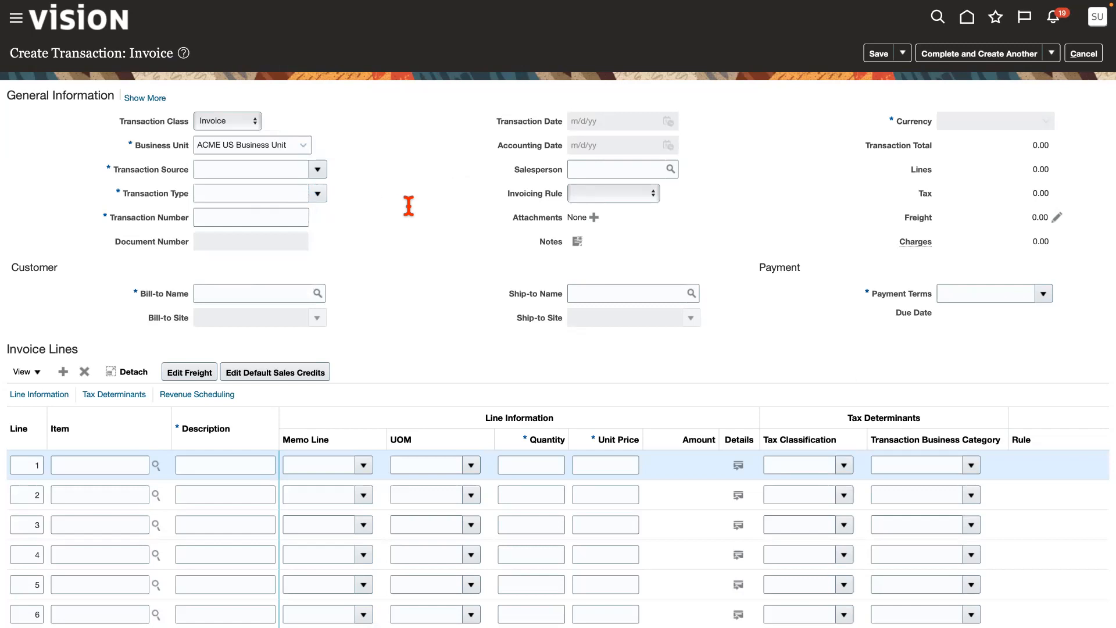
- Choose the Manual transaction source for the invoice and check the available transaction types and invoicing rules
click(239, 169)
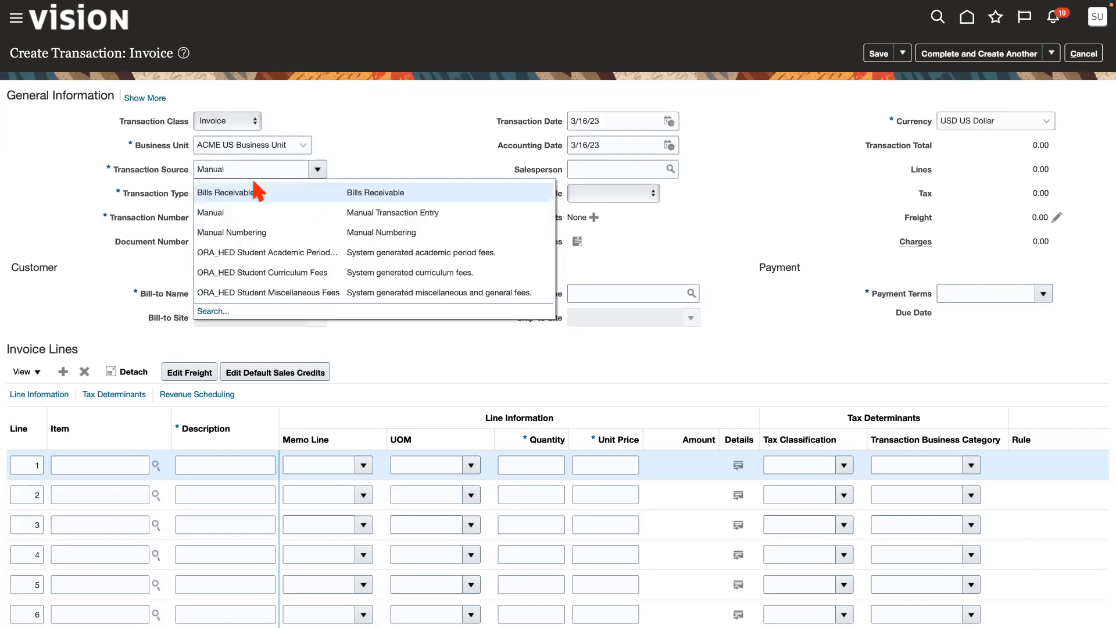
click(241, 215)
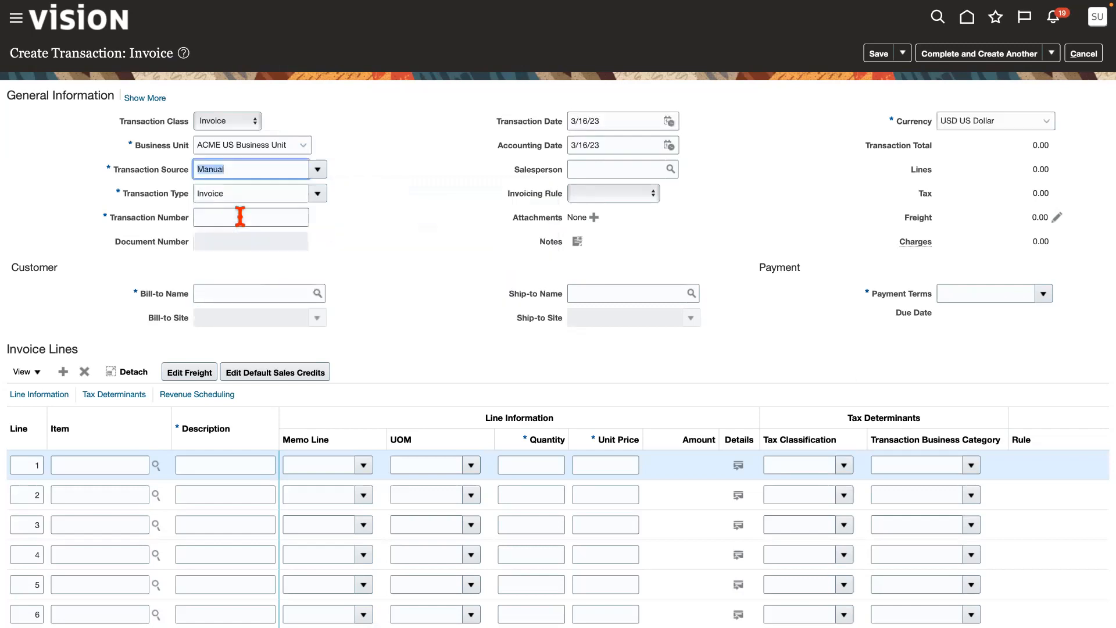
click(318, 194)
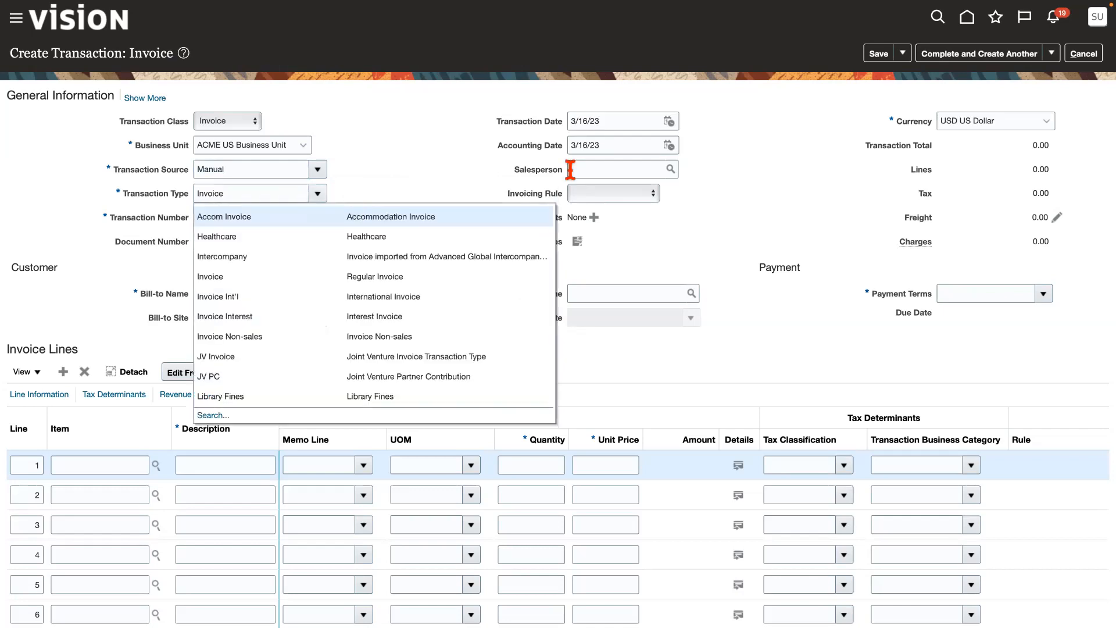
click(401, 155)
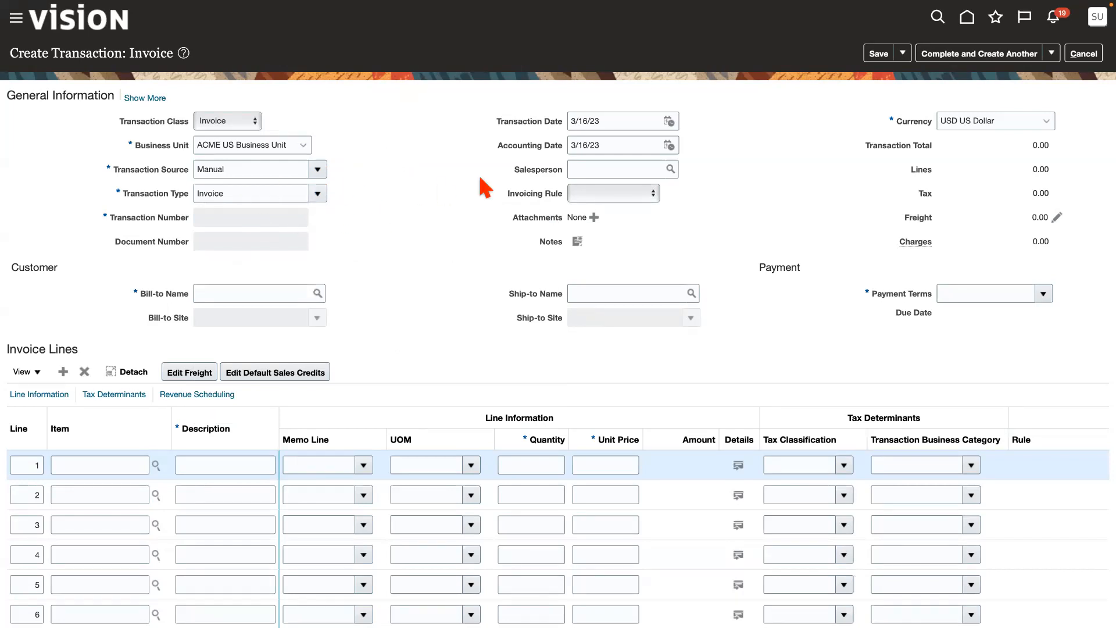
click(607, 200)
click(764, 202)
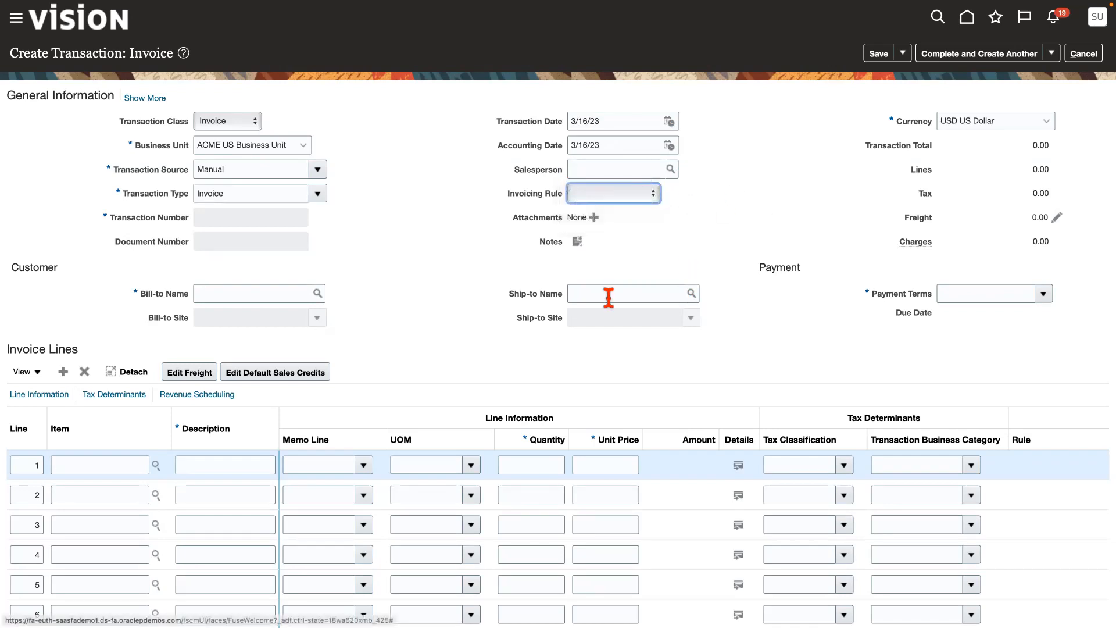
- Set the invoice's bill-to customer to Pinnacle Technologies
click(253, 294)
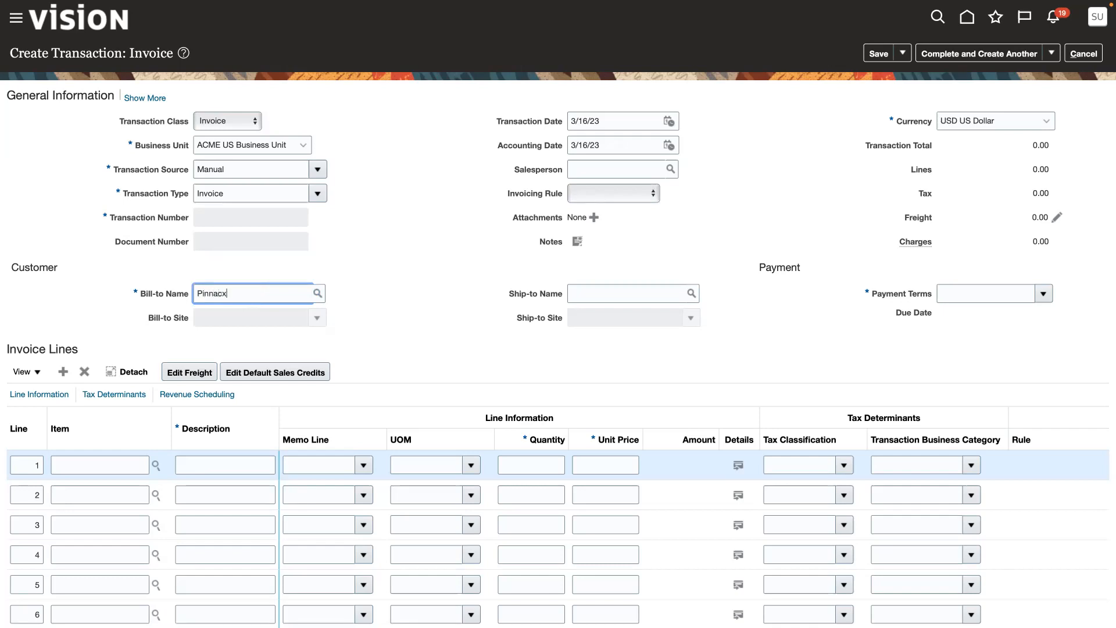
text(Pinnacxle)
key(BackSpace)
key(BackSpace)
key(BackSpace)
key(Tab)
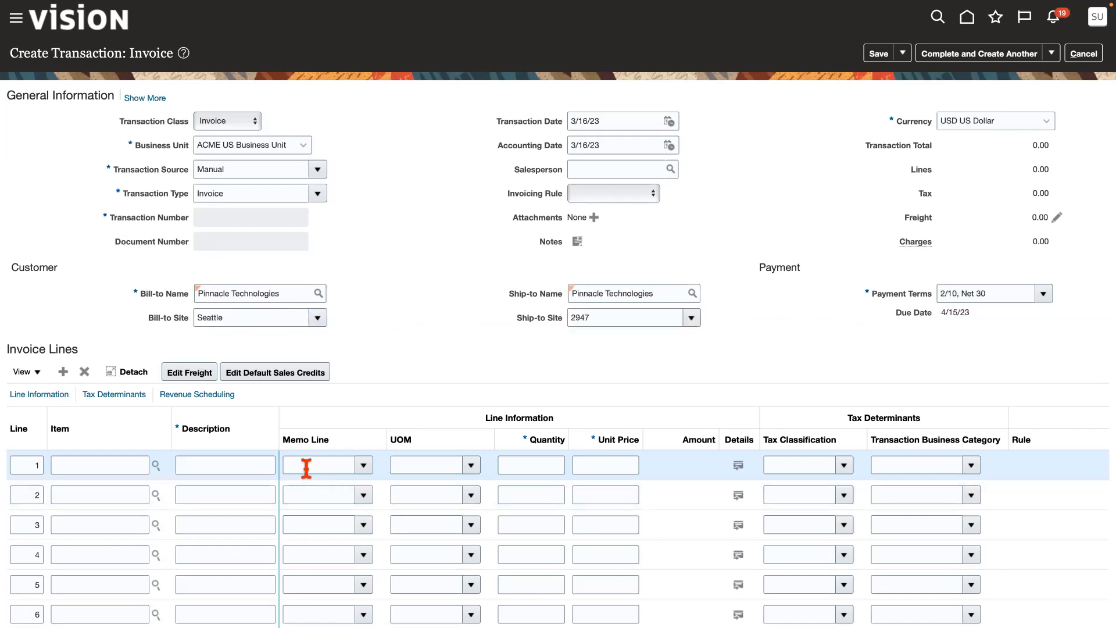
- Fill in the first invoice line with the 1 Year Support memo line and quantity 1, and save the invoice
click(364, 465)
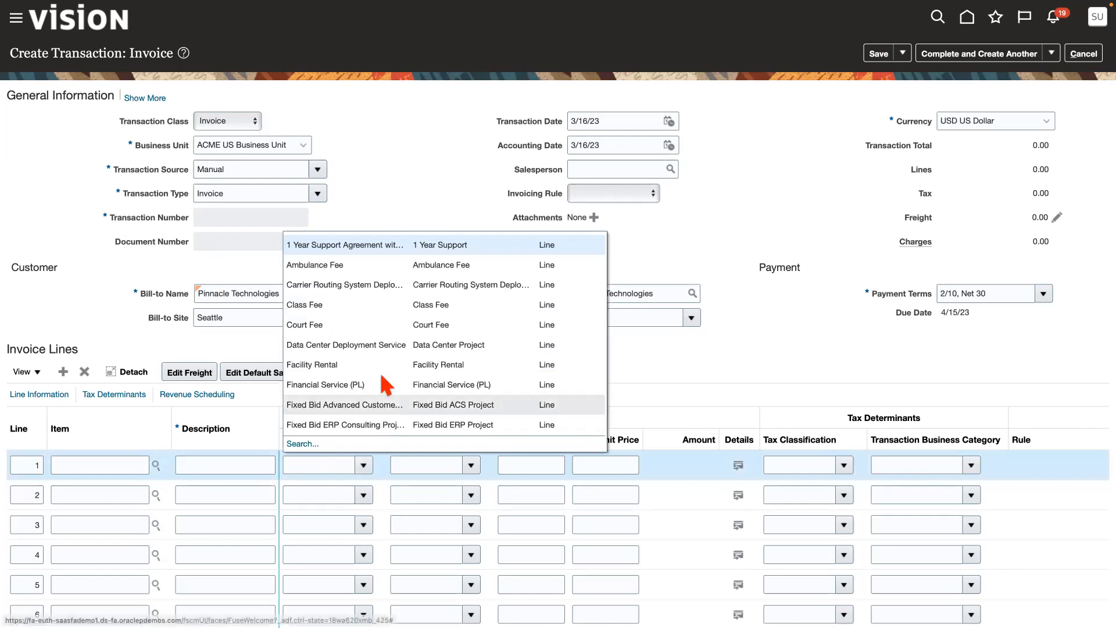
click(361, 245)
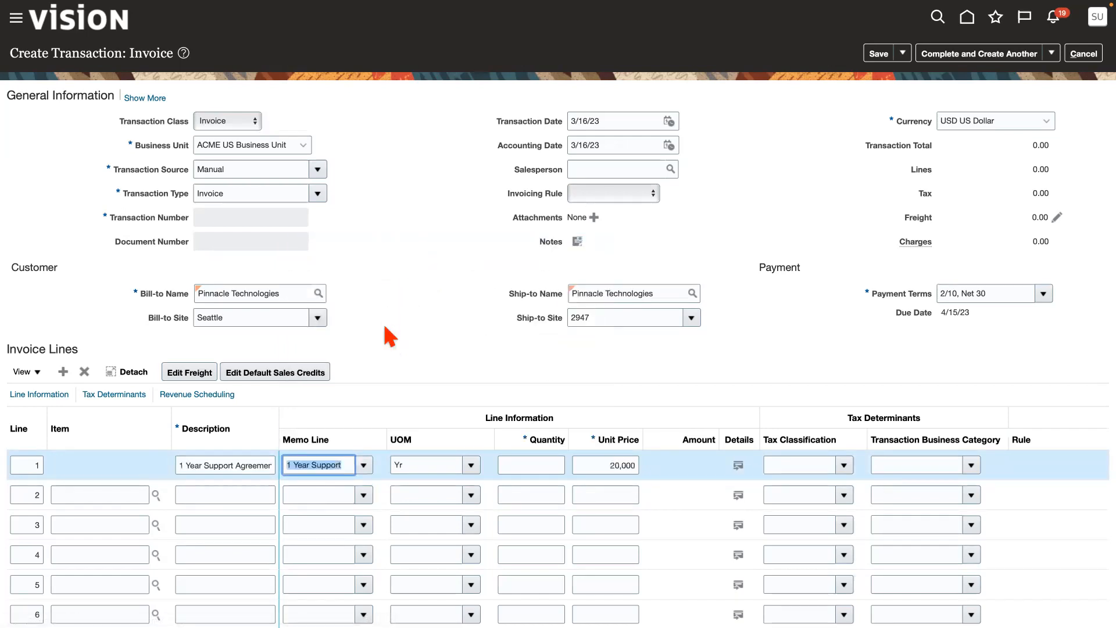
click(546, 465)
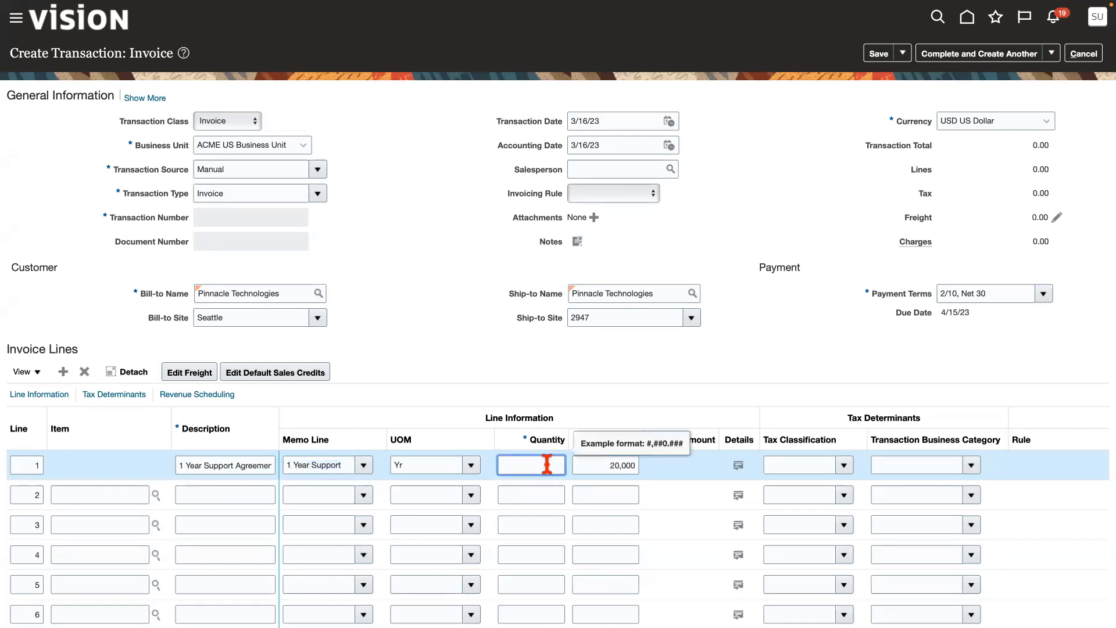
click(472, 329)
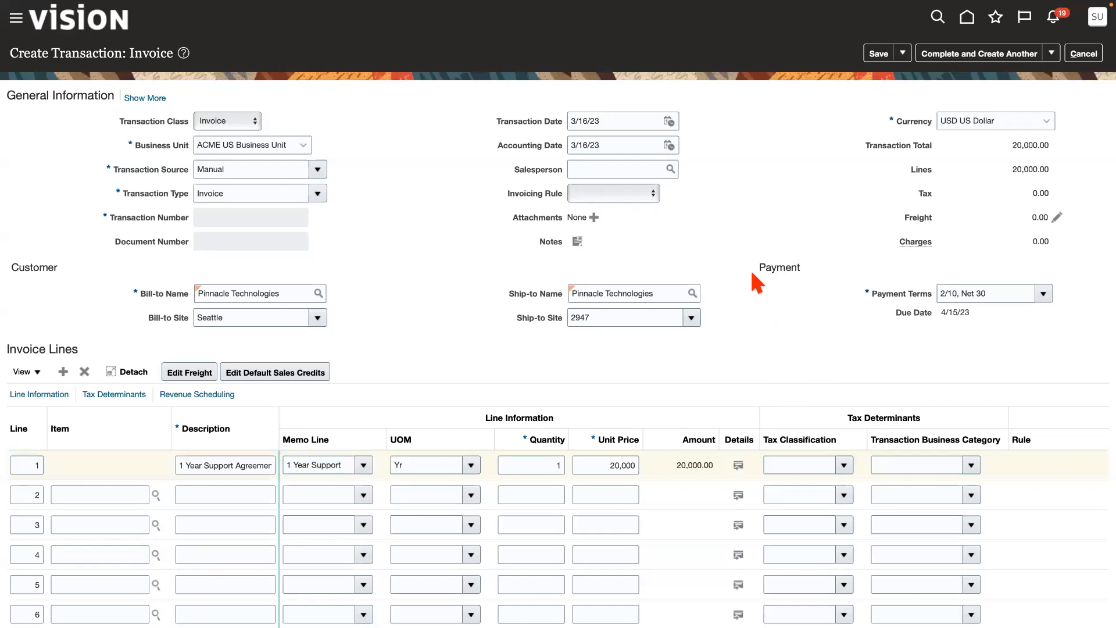
click(902, 53)
click(887, 59)
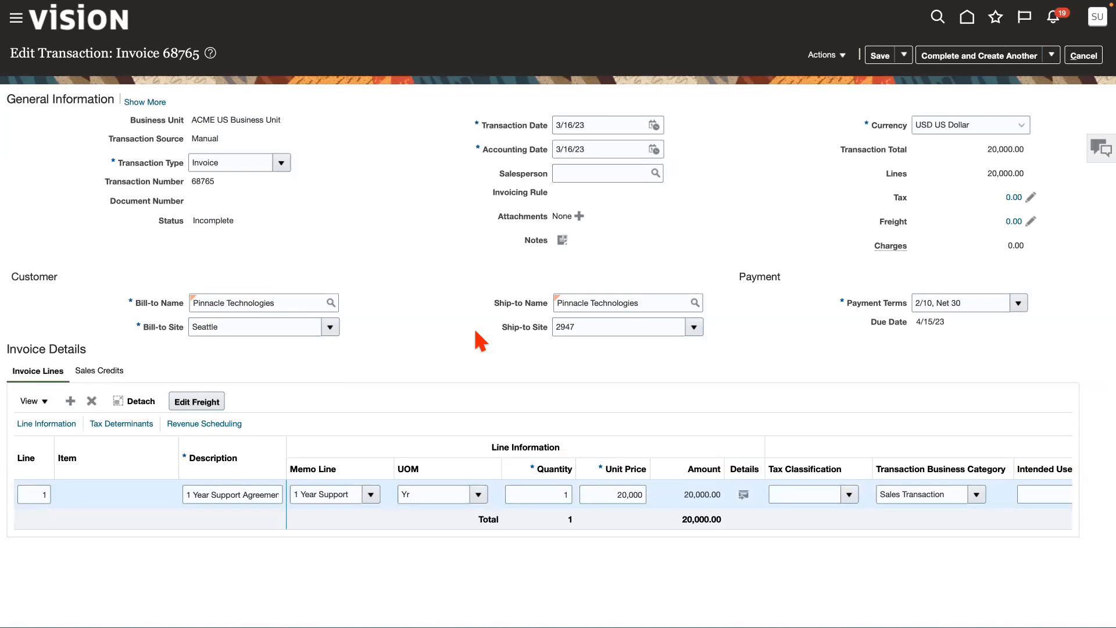
- Expand the saved invoice's general information and review its customer and line details
click(149, 103)
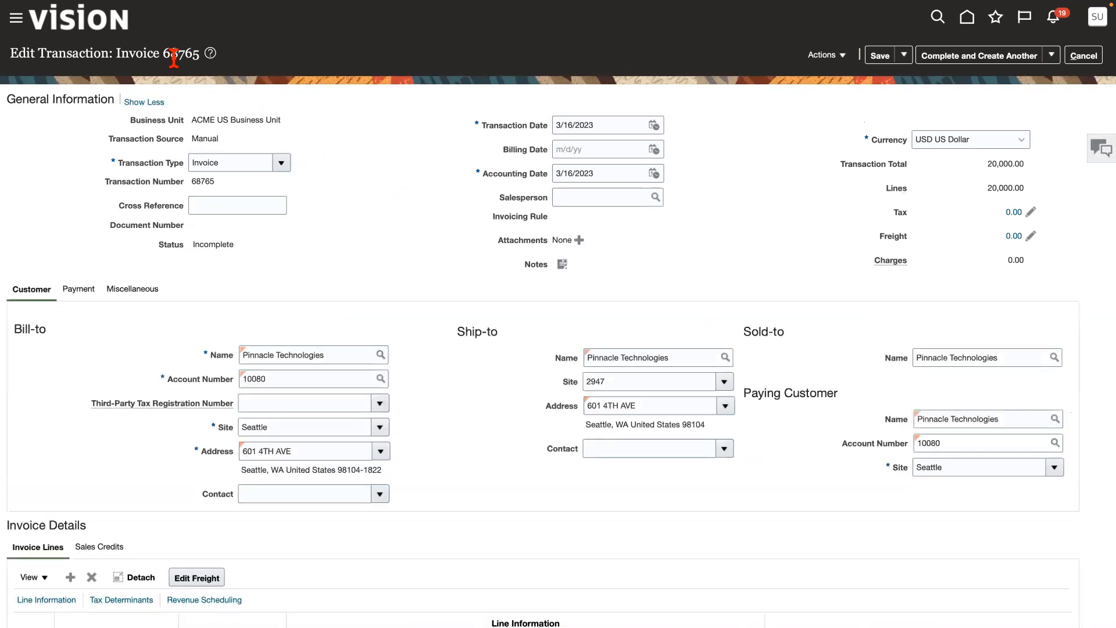
click(79, 294)
scroll(739, 459, down, 2)
scroll(740, 462, down, 2)
scroll(744, 458, up, 4)
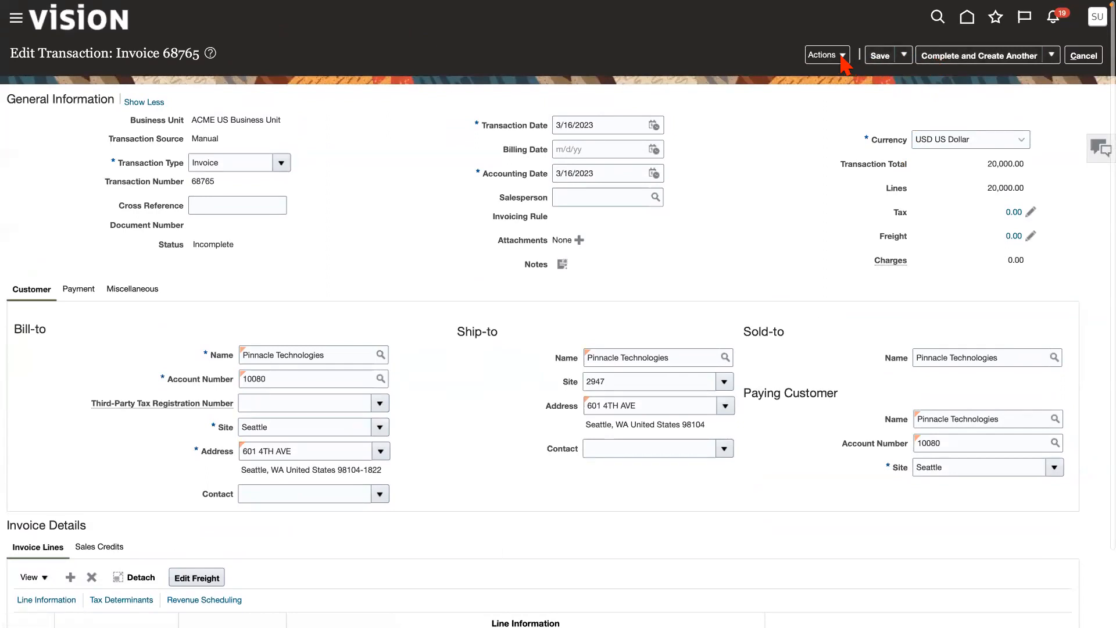
- Complete the Pinnacle Technologies invoice and view its image from the transaction review
click(1051, 55)
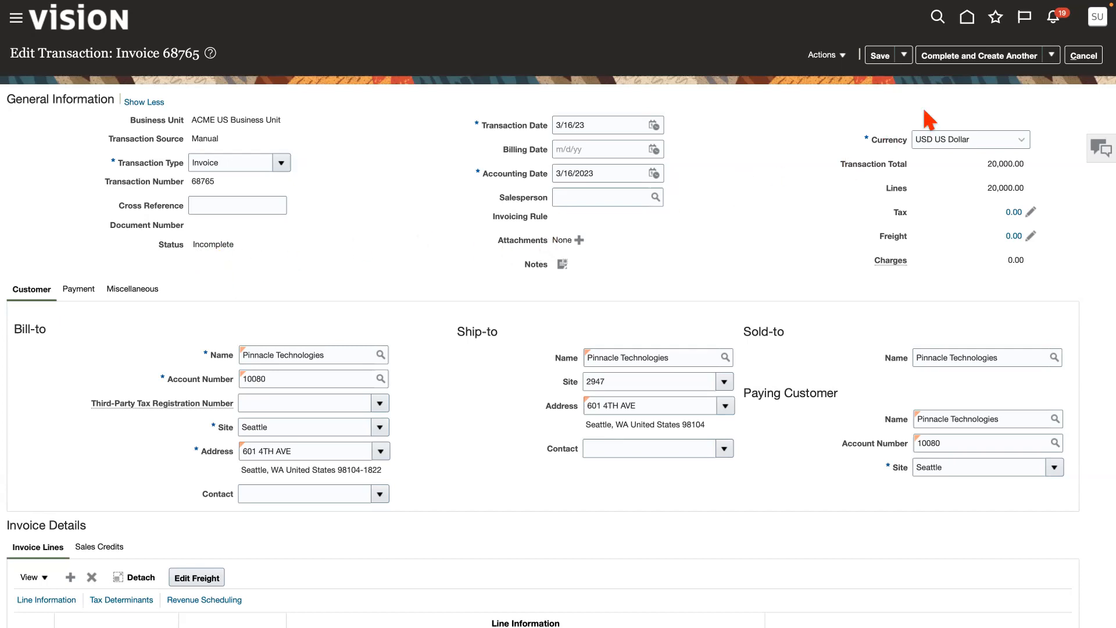
click(968, 62)
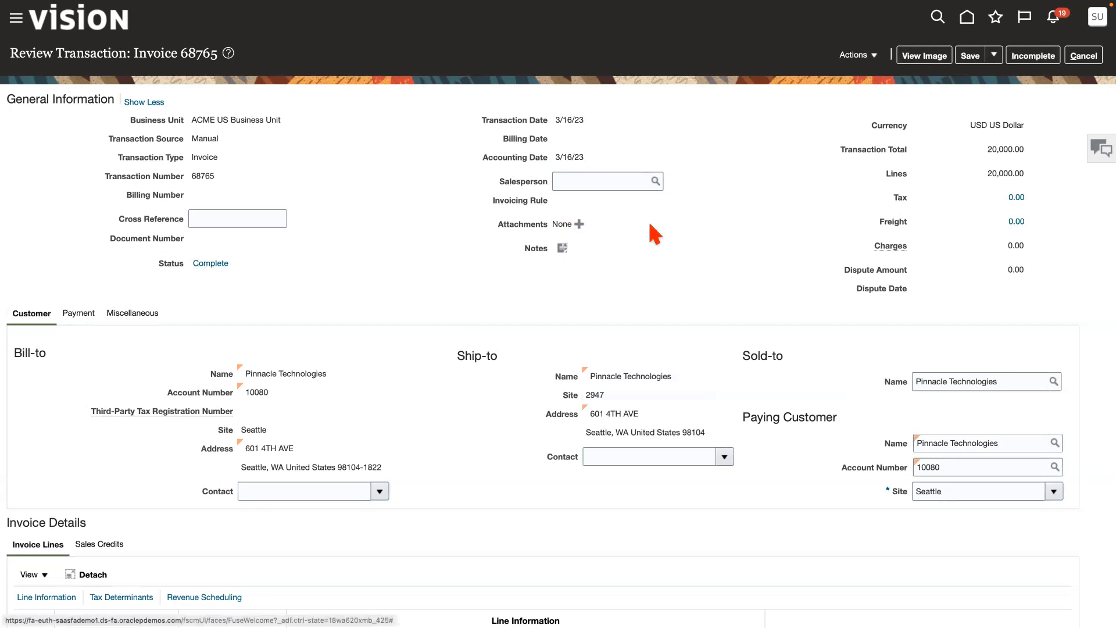
click(924, 57)
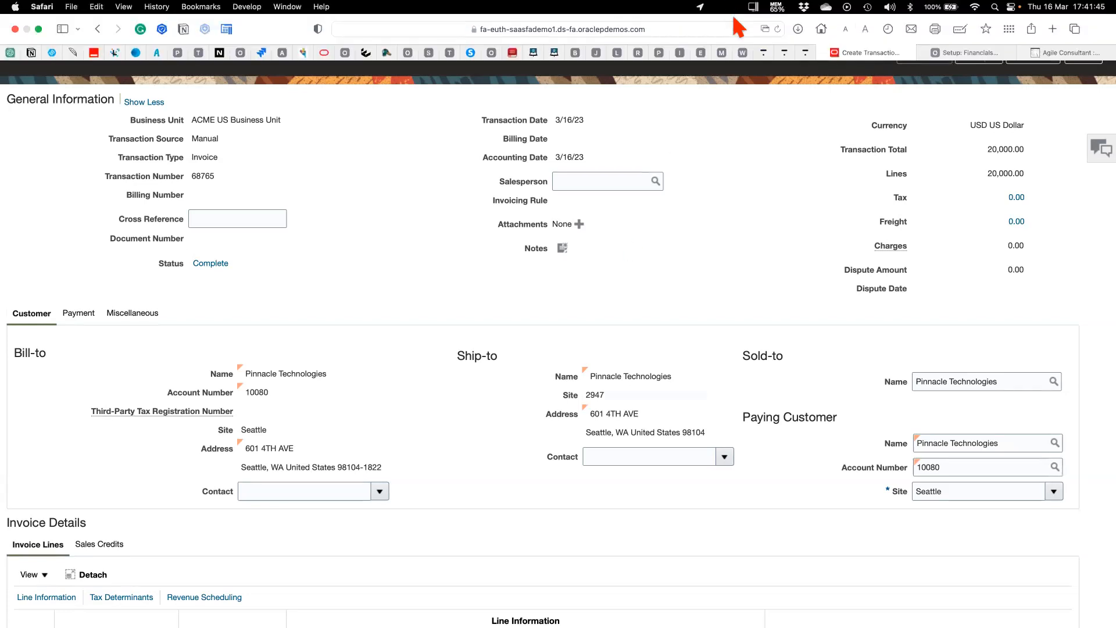
- Open the blocked pop-up pages and return to the Pinnacle Technologies invoice transaction
click(764, 27)
click(763, 28)
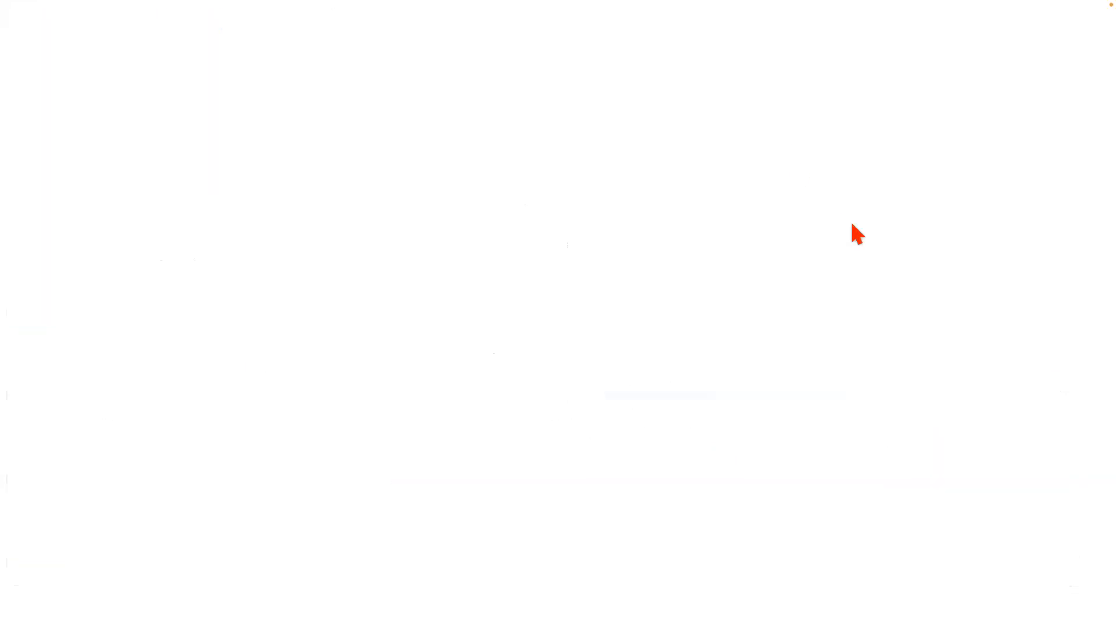
mouse_move(718, 1)
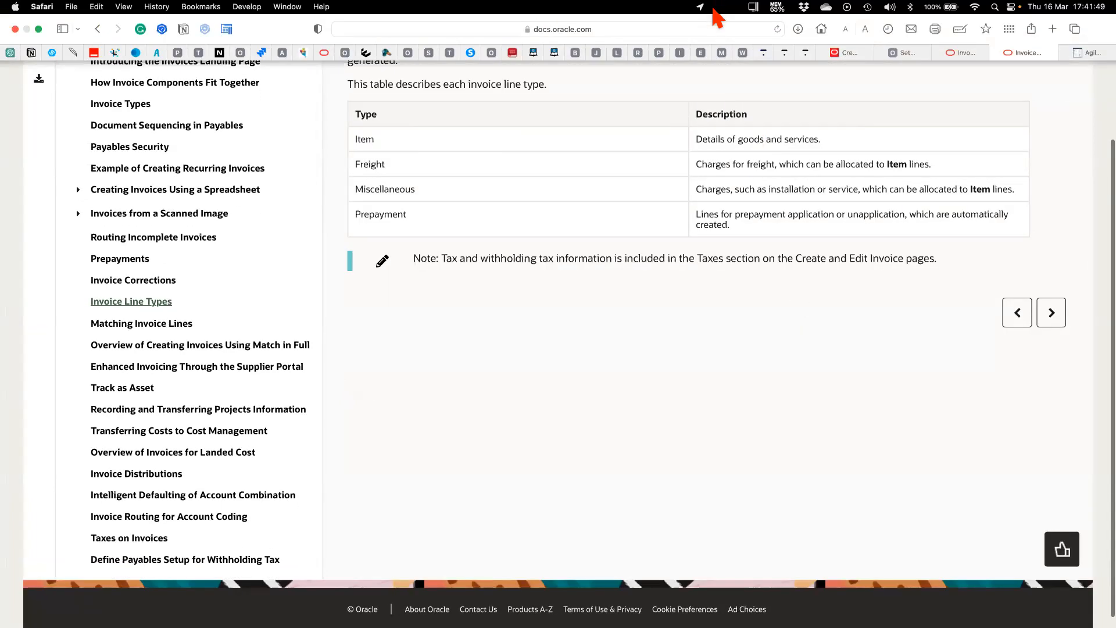
click(850, 52)
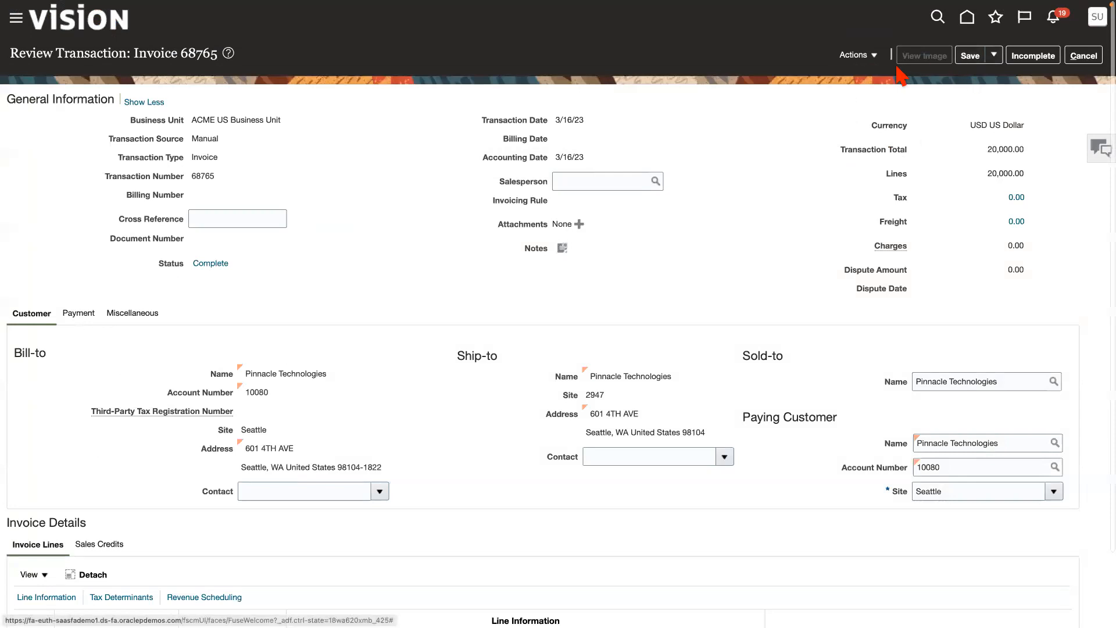
- Check the open setup and help pages, close the Invoice Line Types help page, and return to the invoice image
mouse_move(810, 2)
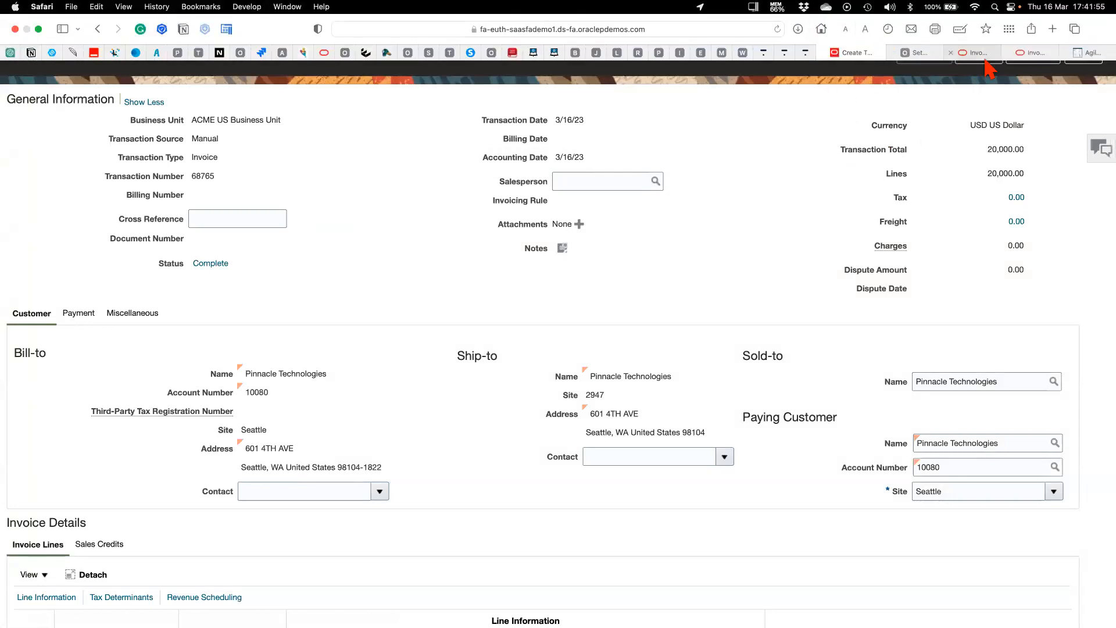
click(919, 54)
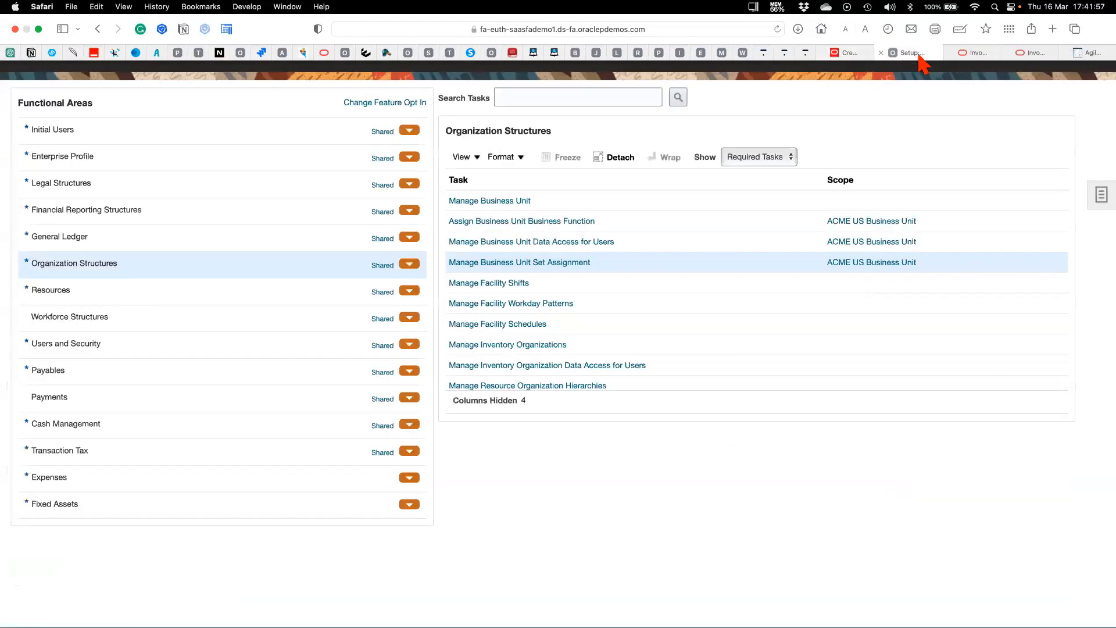
click(978, 56)
click(1018, 56)
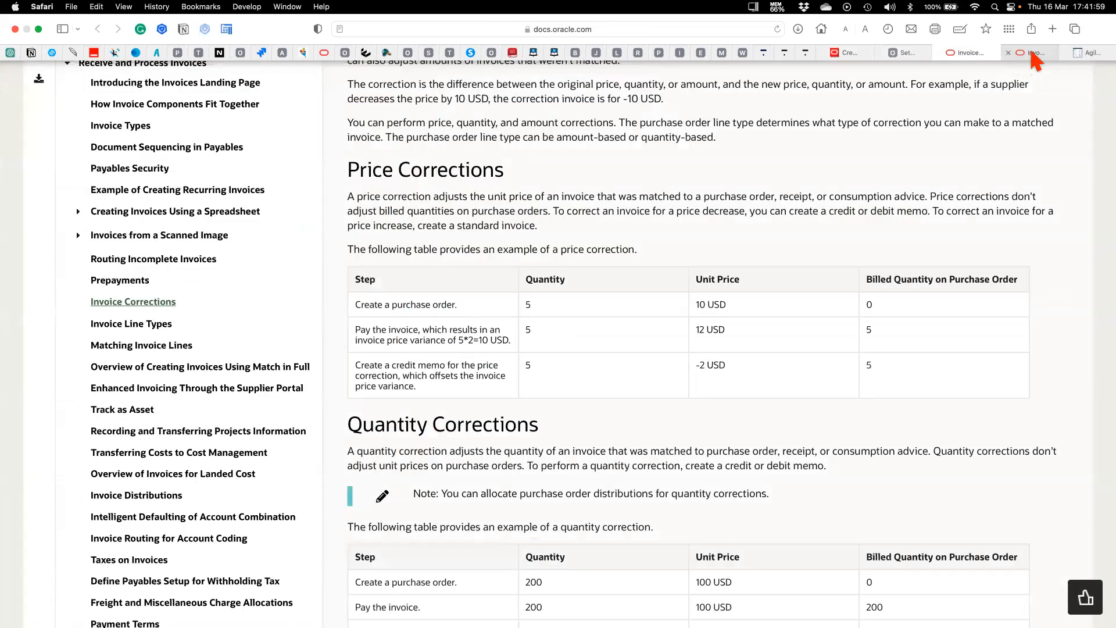
click(996, 52)
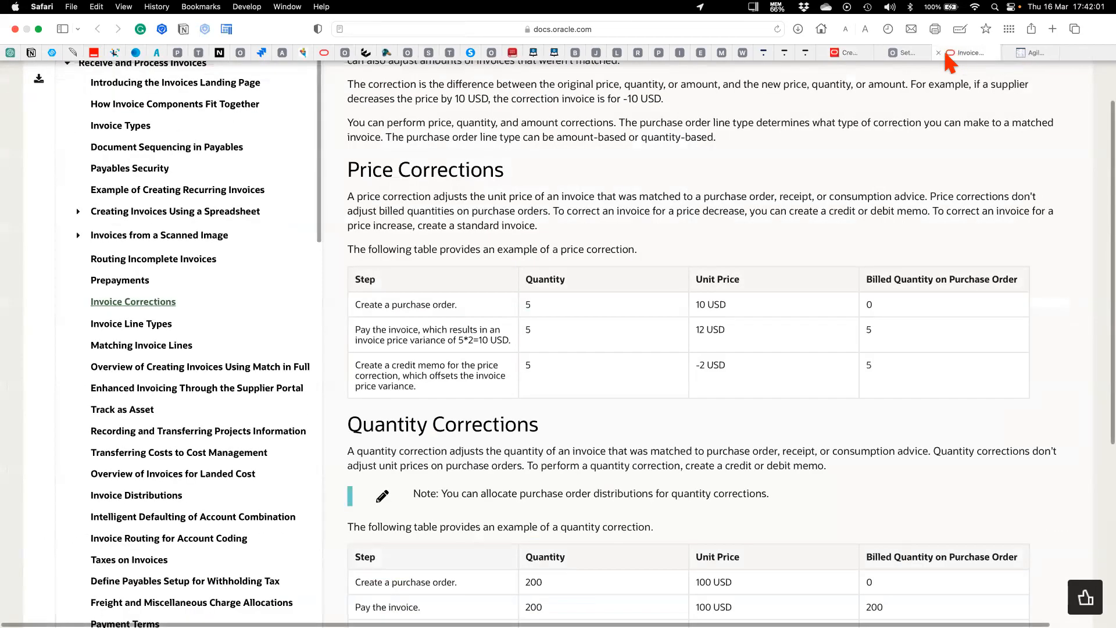
click(930, 55)
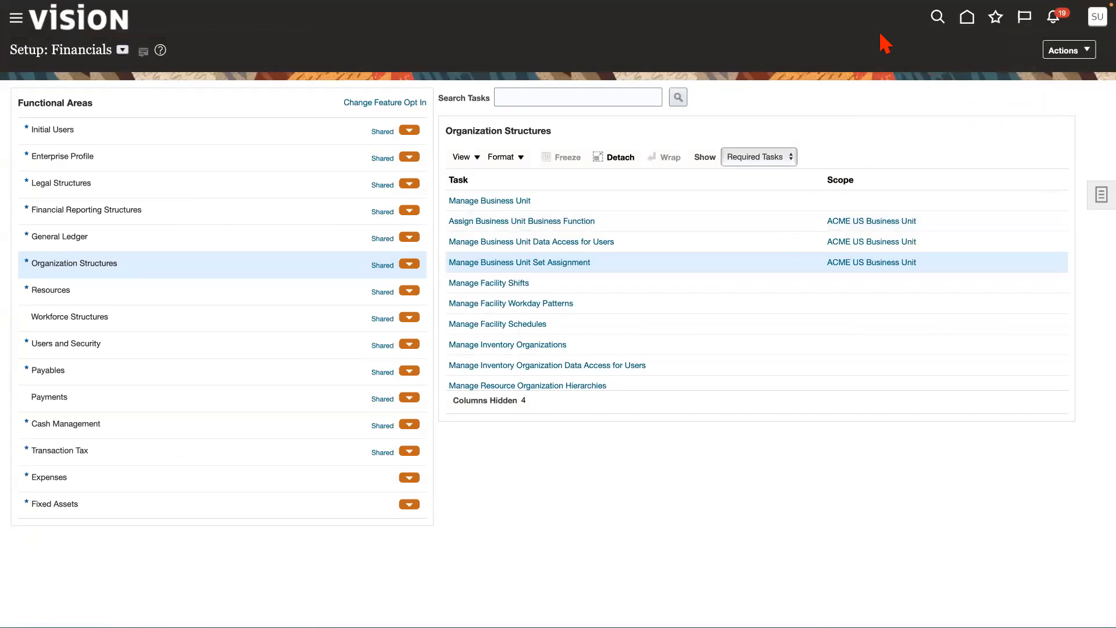
mouse_move(869, 7)
click(858, 52)
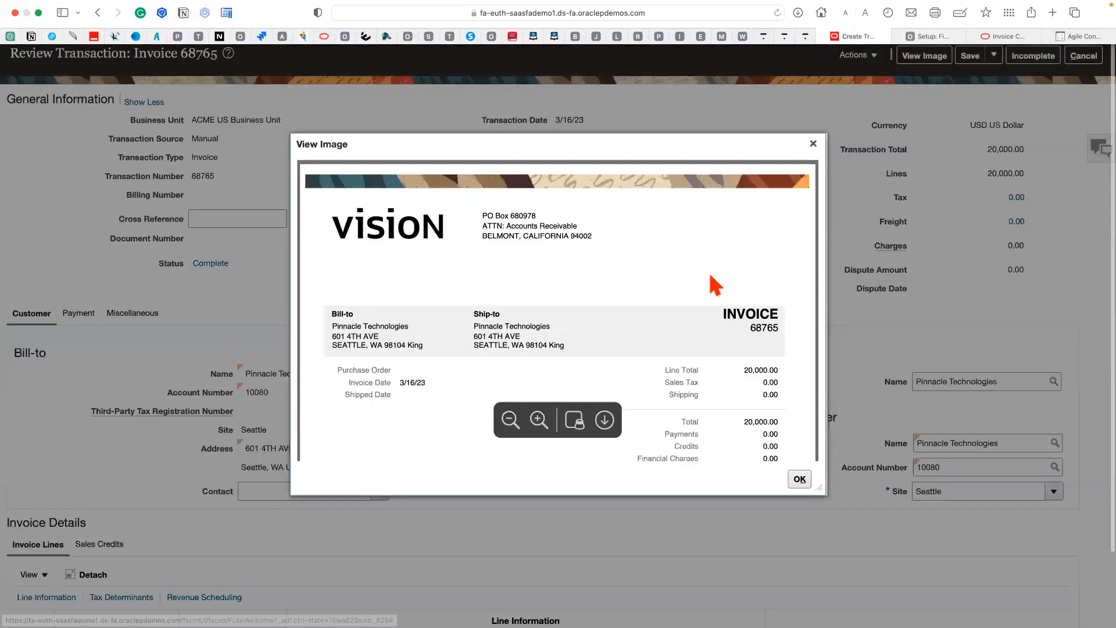
- Examine the invoice image's bill-to, ship-to, payment terms, line details, totals and remittance address, and close the image
scroll(571, 323, down, 5)
scroll(571, 323, down, 3)
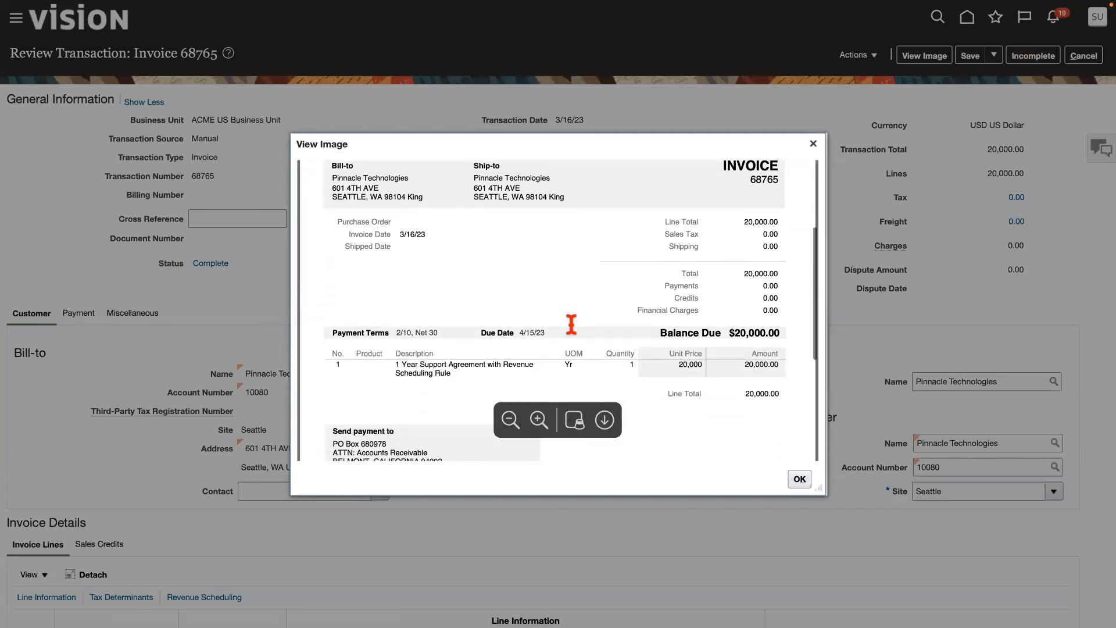
scroll(571, 323, up, 8)
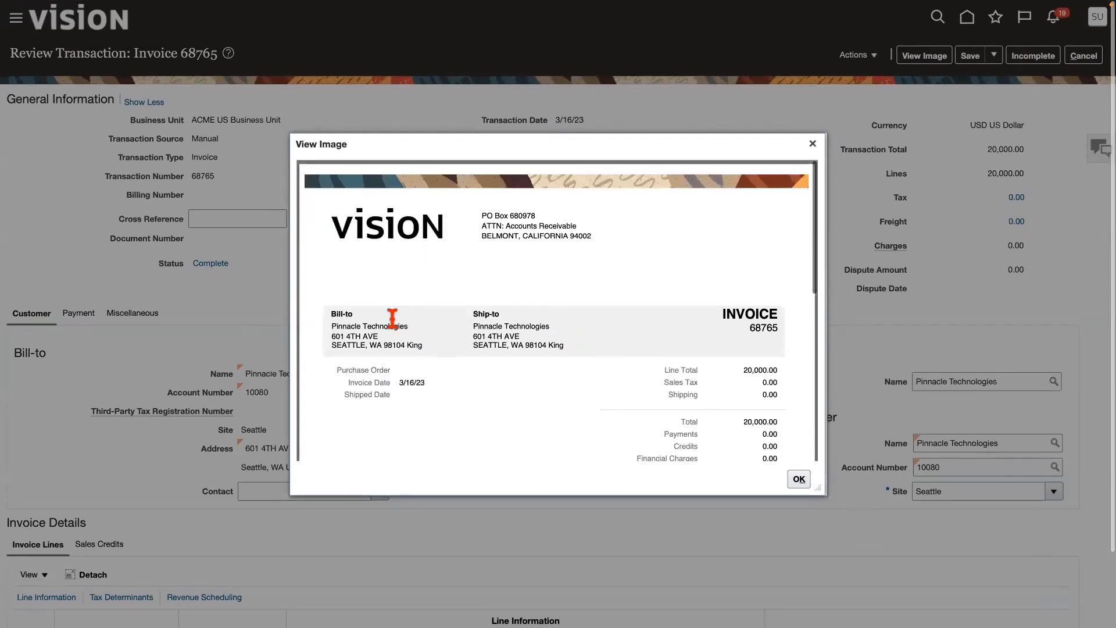
scroll(572, 382, down, 2)
scroll(574, 386, down, 5)
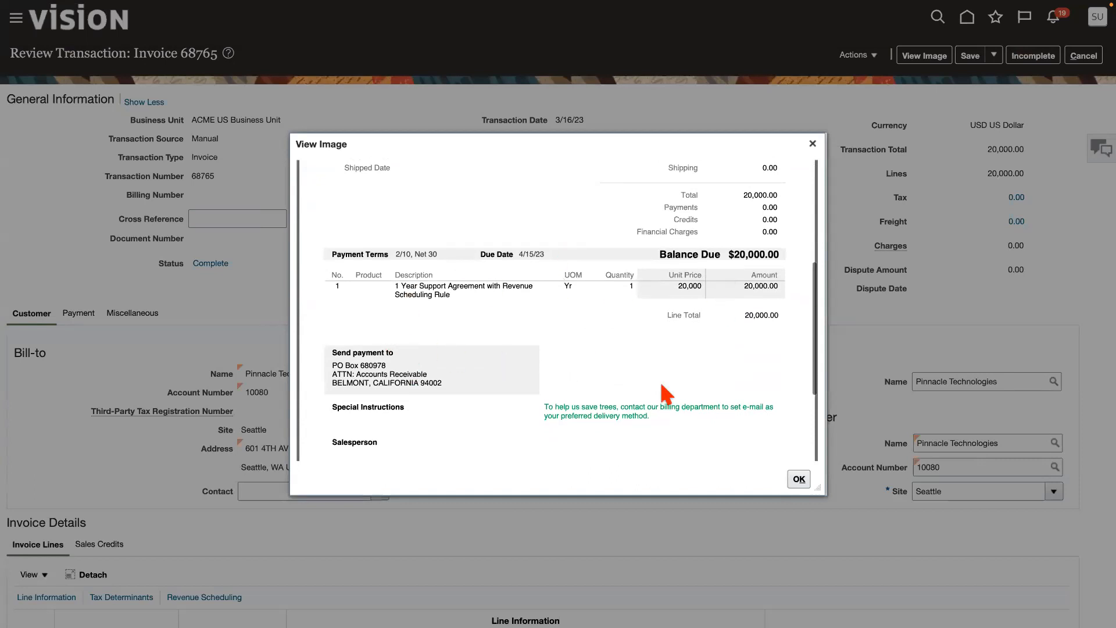
scroll(647, 394, down, 4)
scroll(649, 398, up, 10)
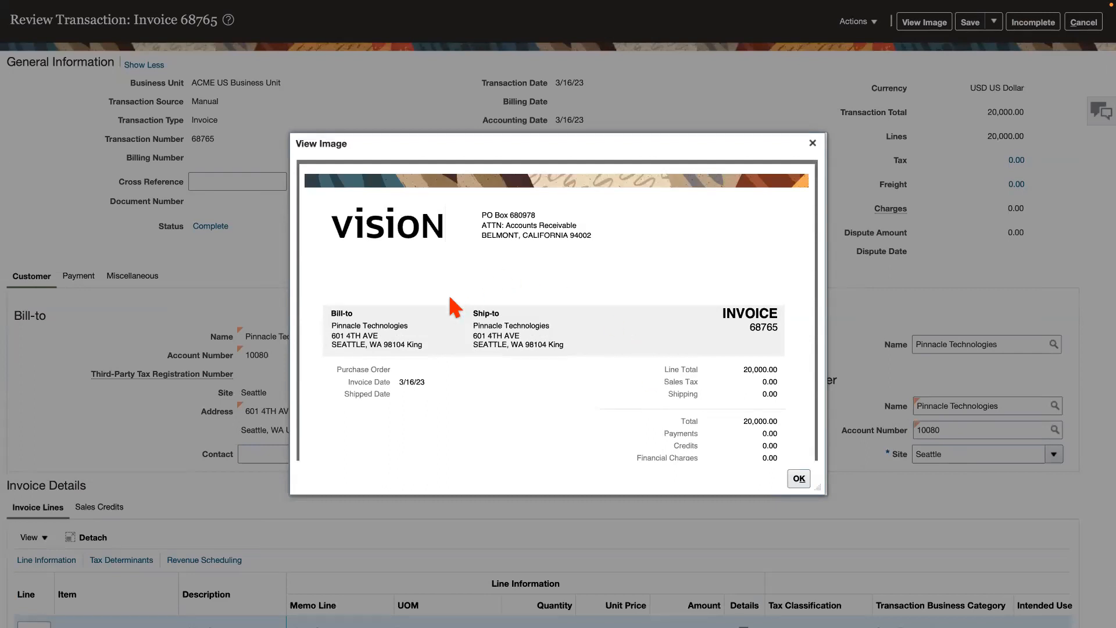
mouse_move(648, 383)
scroll(588, 336, down, 5)
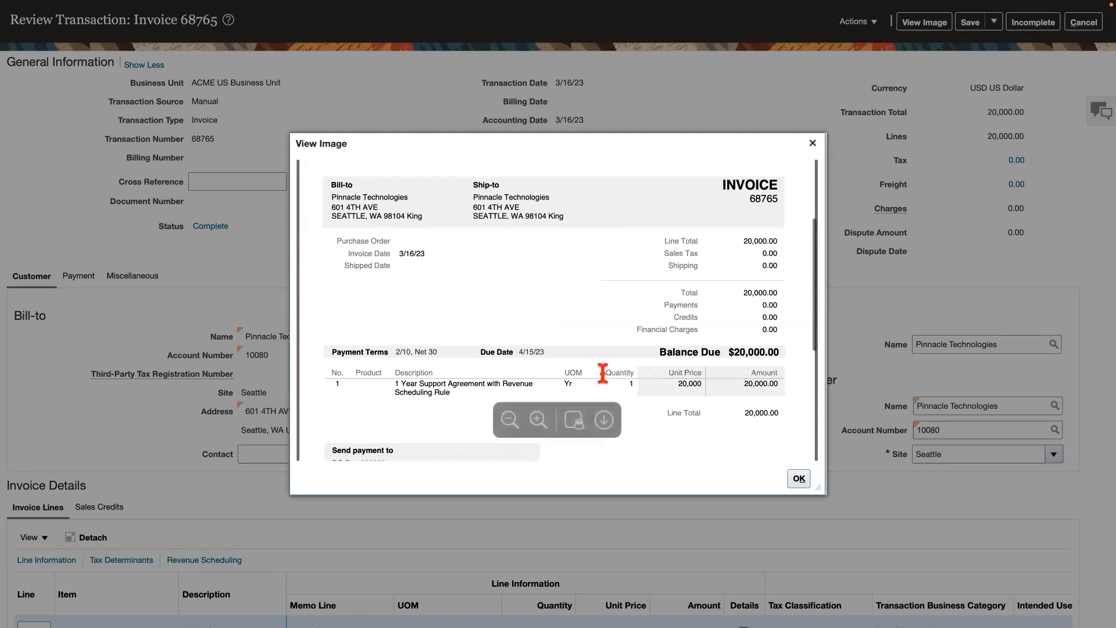
scroll(568, 314, down, 3)
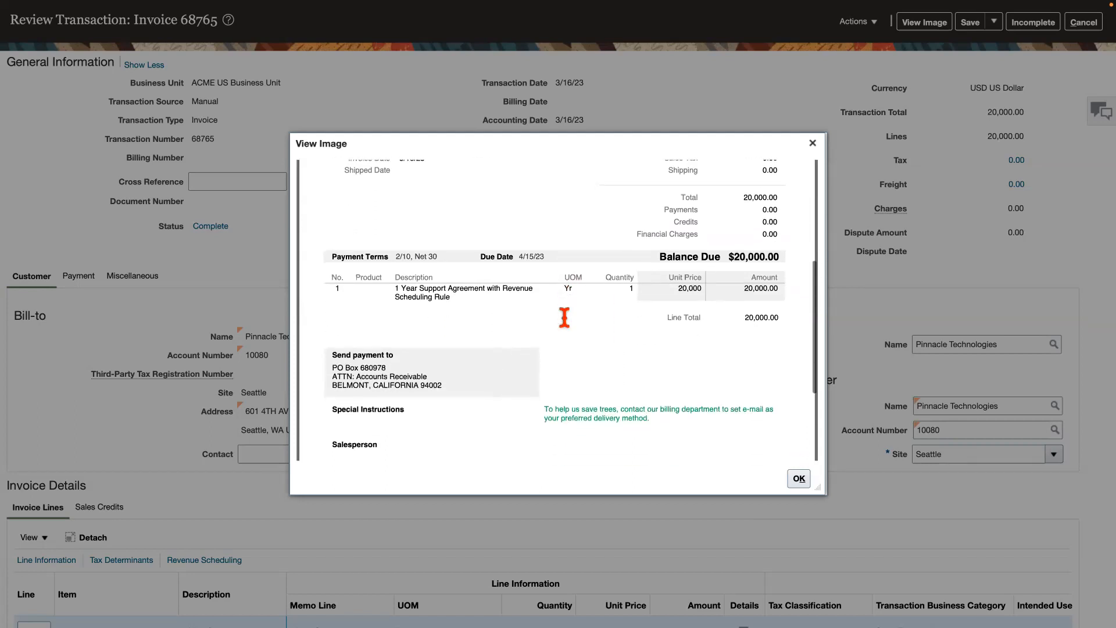
scroll(564, 317, down, 5)
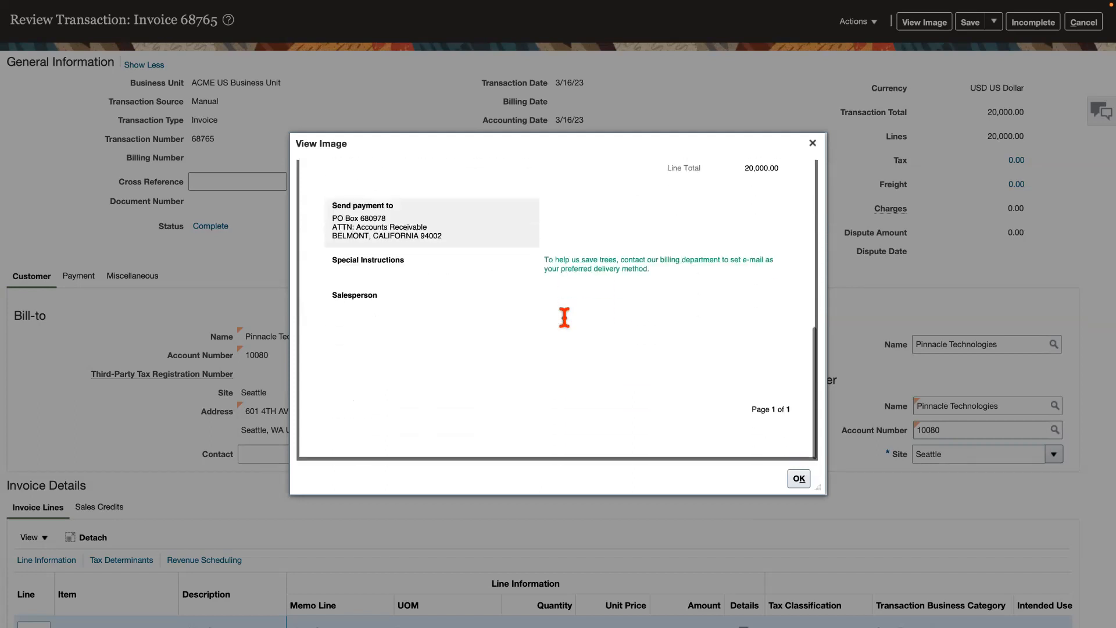
click(799, 479)
- Post the completed Pinnacle Technologies invoice to the ledger
scroll(797, 225, up, 1)
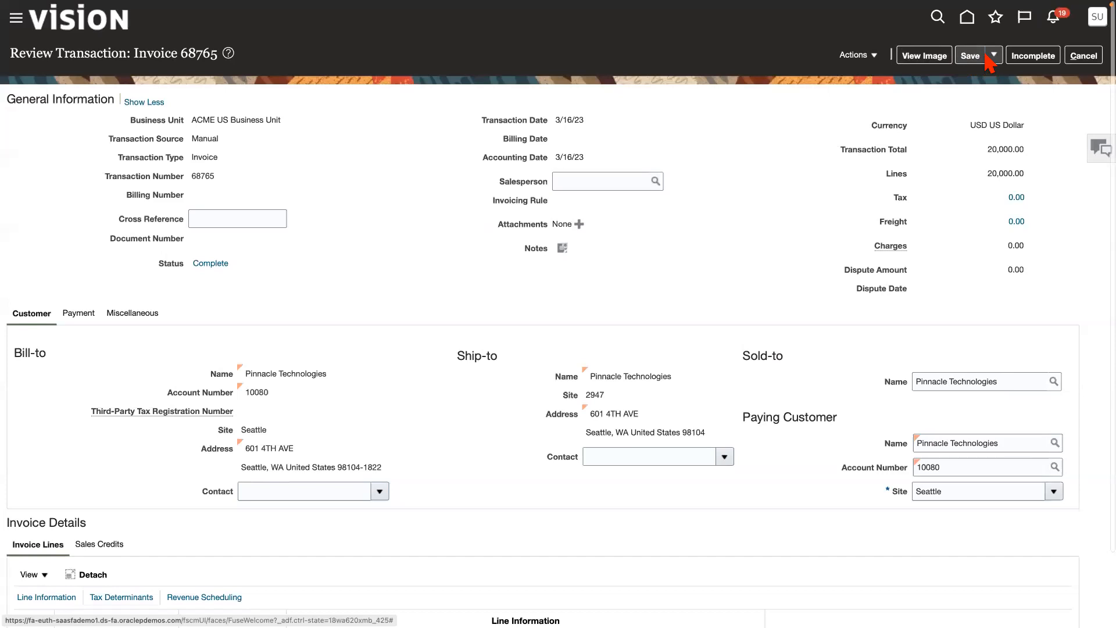
click(871, 55)
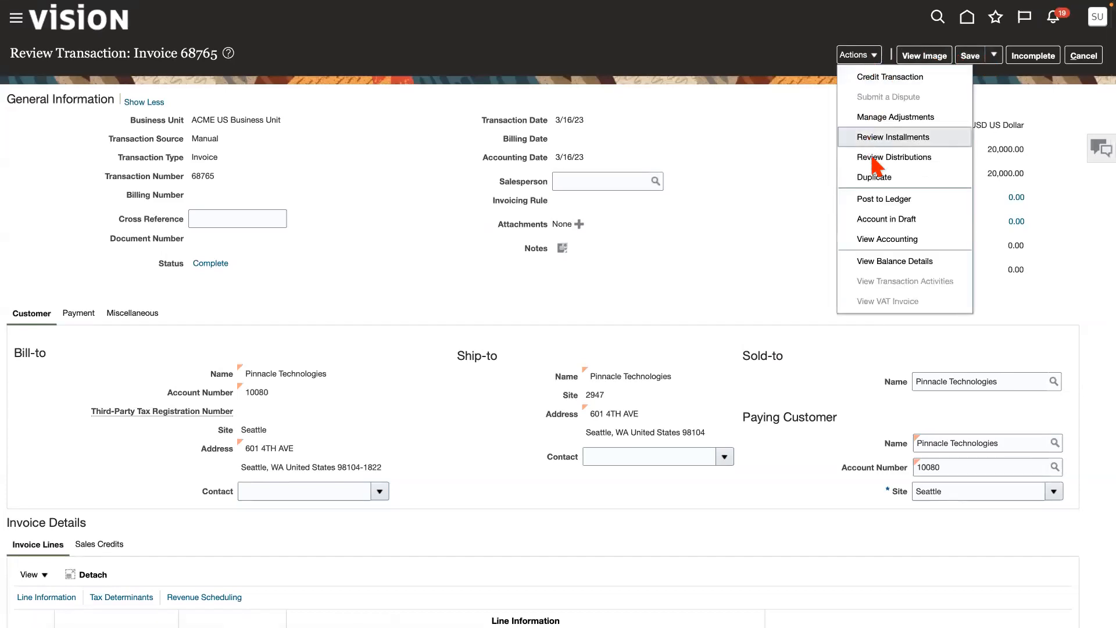
click(883, 201)
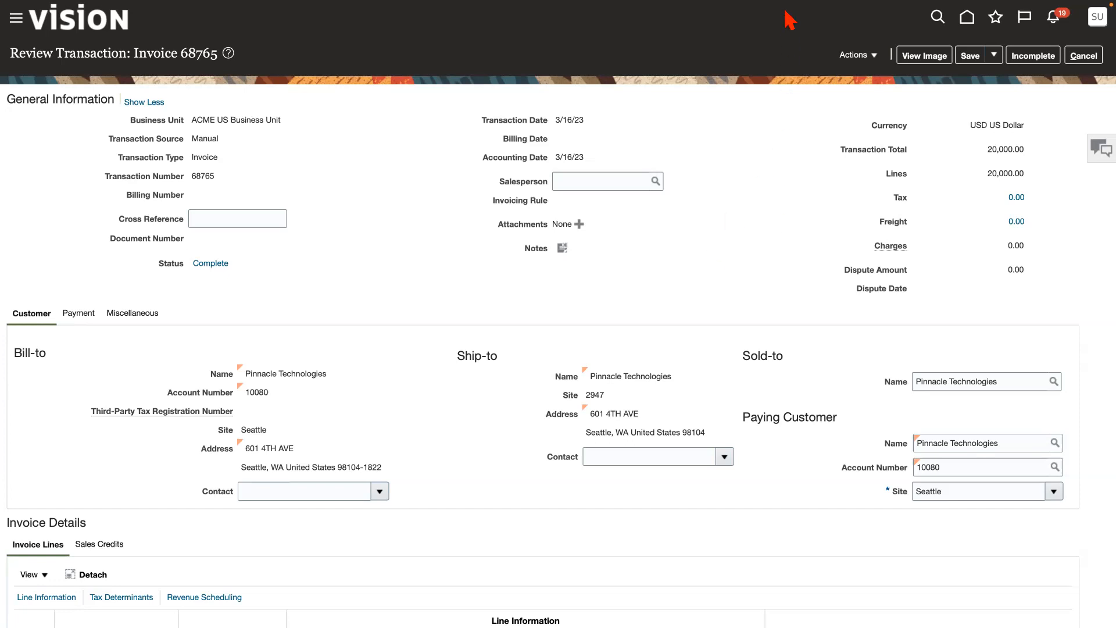
- Browse the topic list of the Using Payables Invoice to Pay guide and go up to the Oracle Financials 23A help page
mouse_move(783, 5)
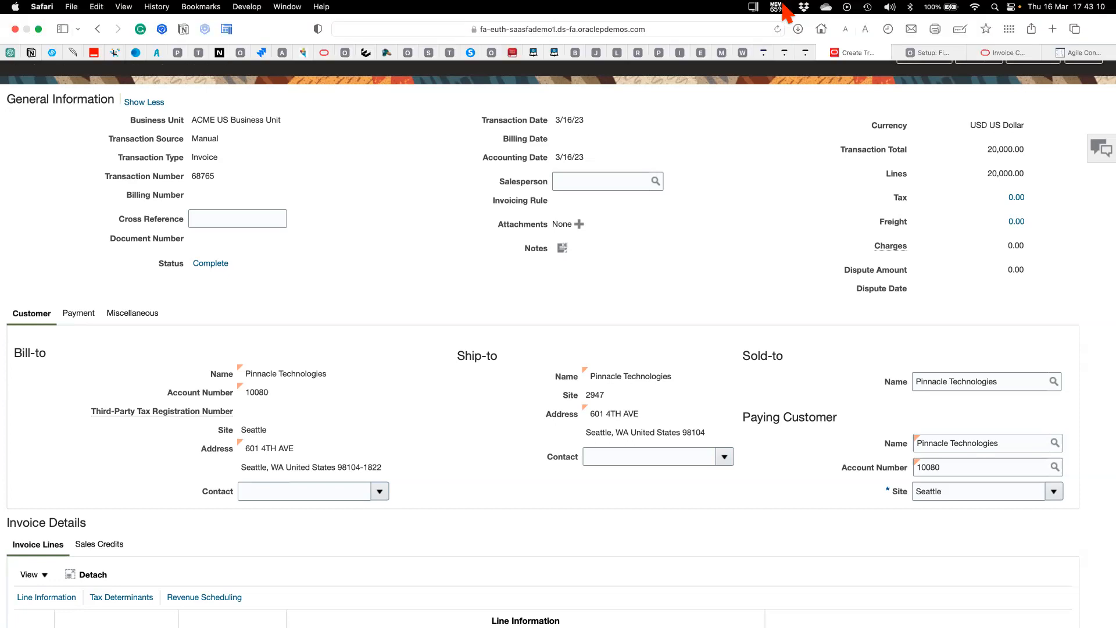
click(926, 53)
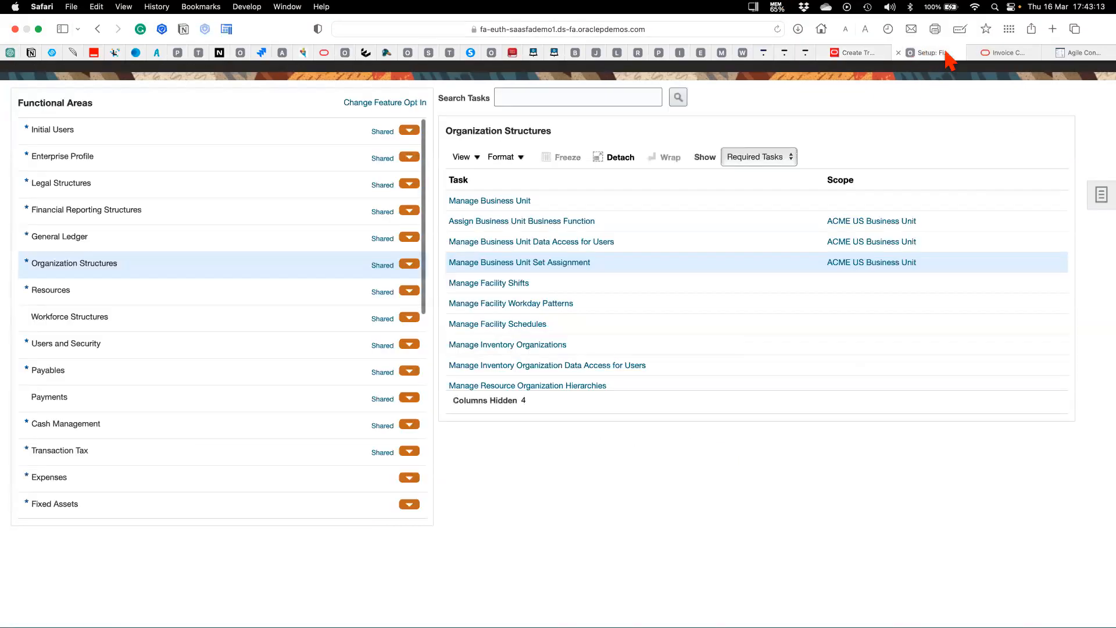
click(1003, 52)
scroll(622, 312, up, 3)
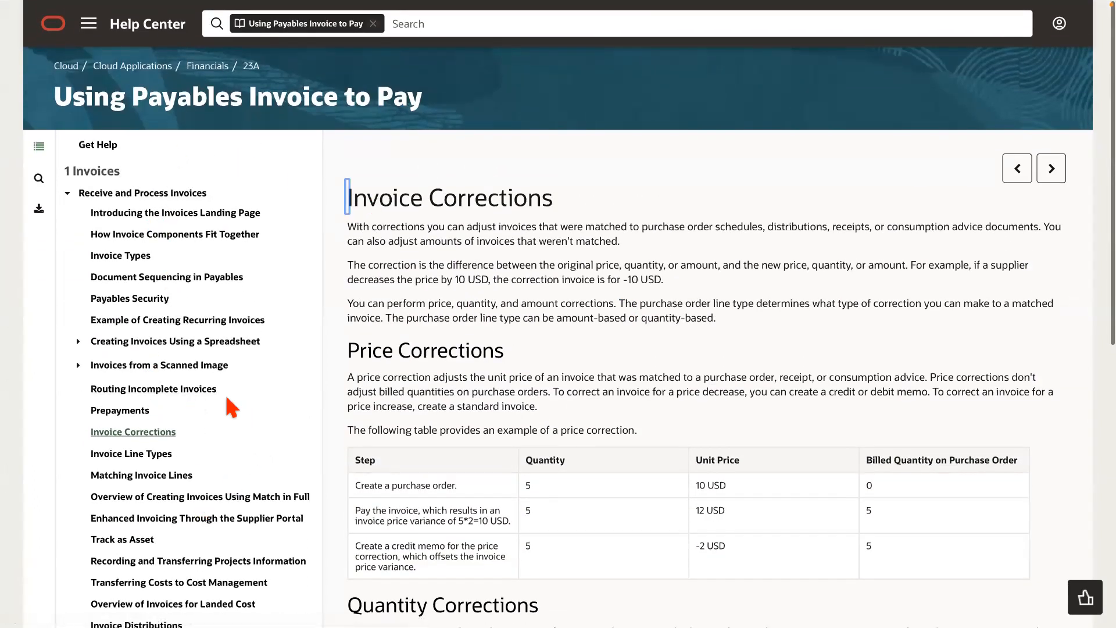
scroll(232, 429, down, 1)
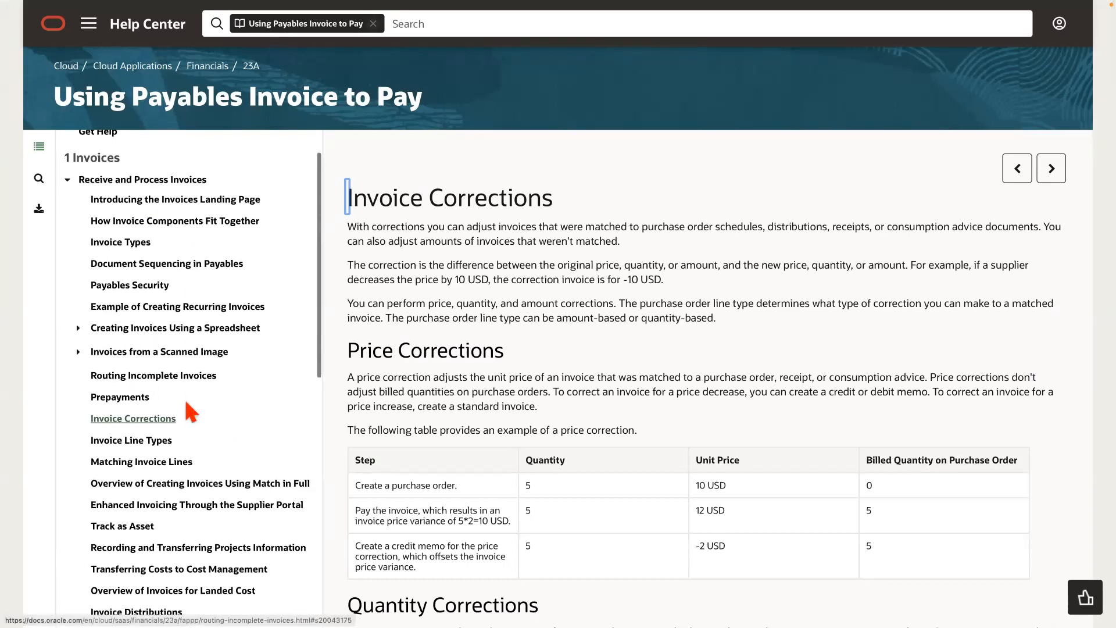
scroll(136, 326, down, 7)
scroll(169, 289, down, 4)
scroll(149, 279, up, 10)
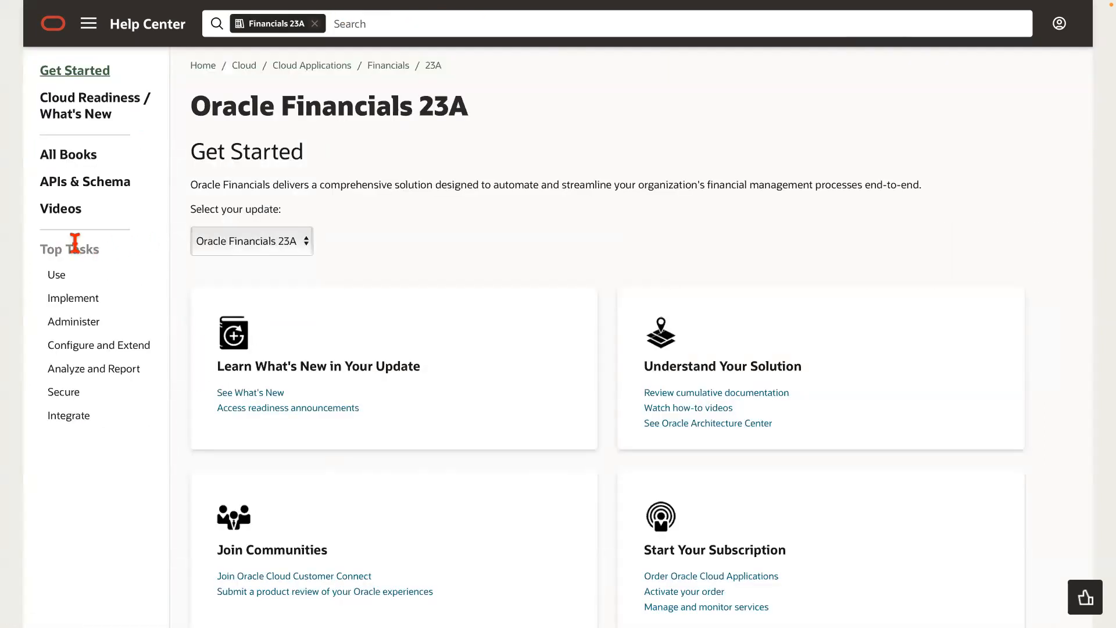
- Open the All Books list for Oracle Financials 23A and look through the available user guides
click(68, 156)
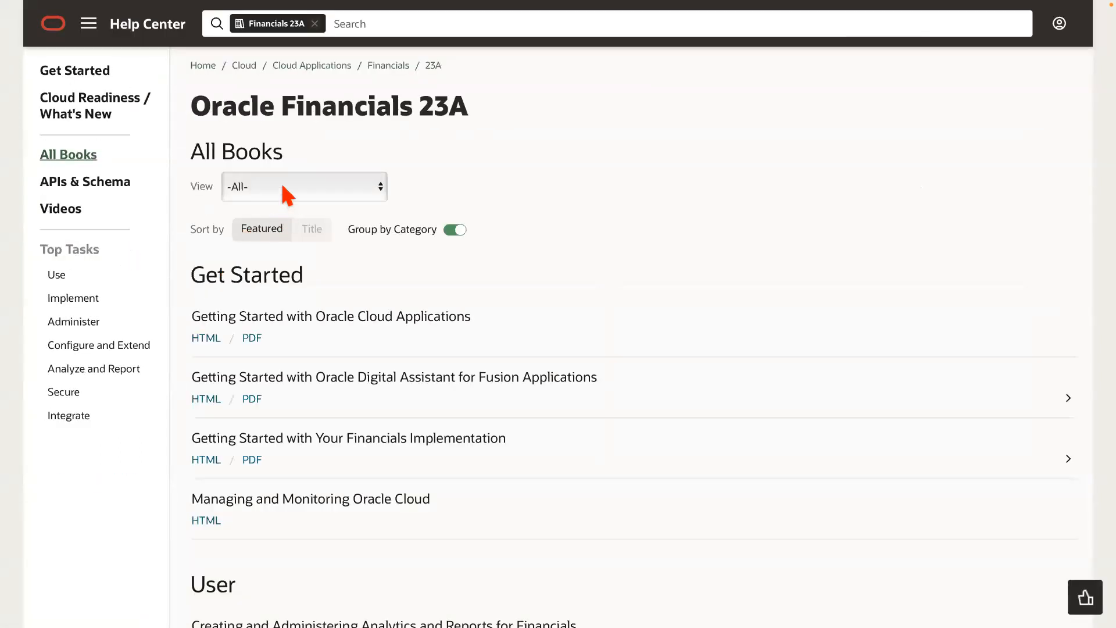
scroll(261, 506, down, 7)
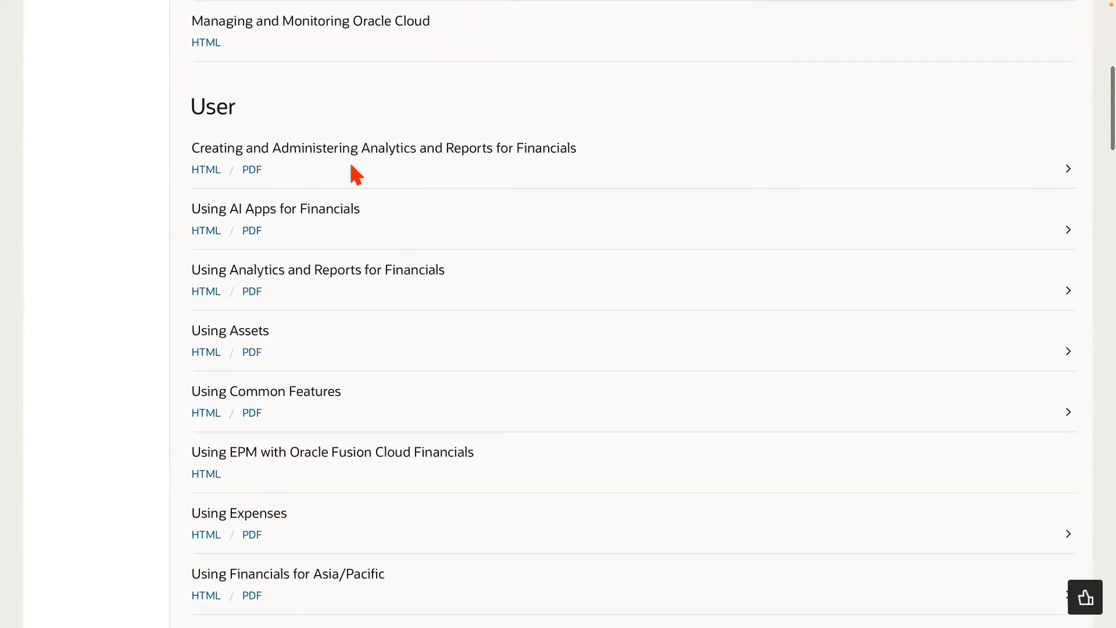
scroll(434, 428, down, 5)
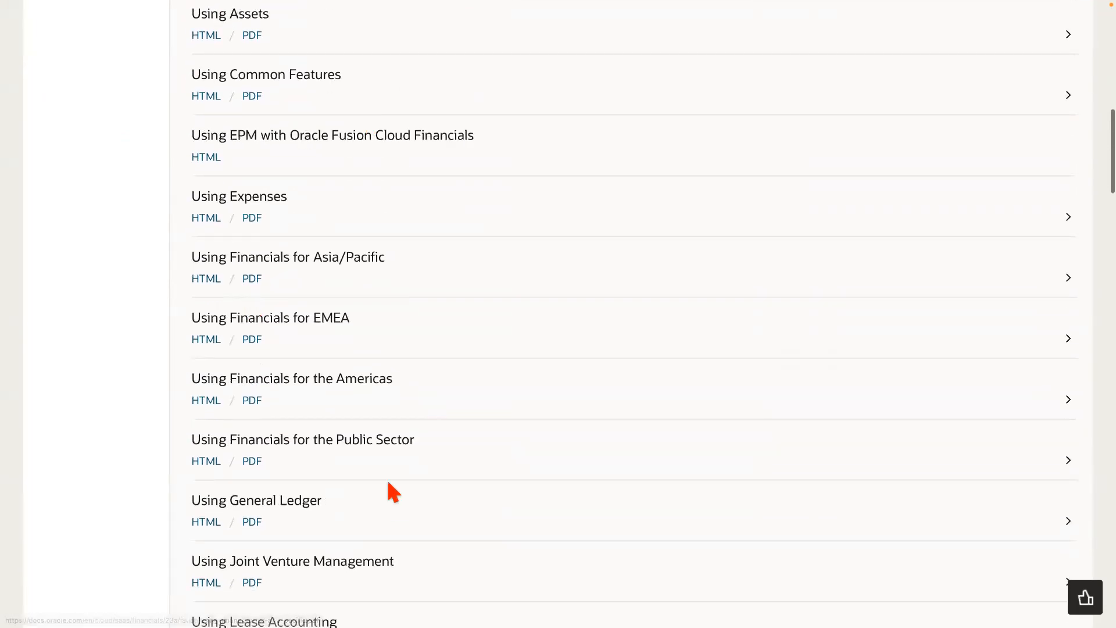
scroll(392, 465, up, 12)
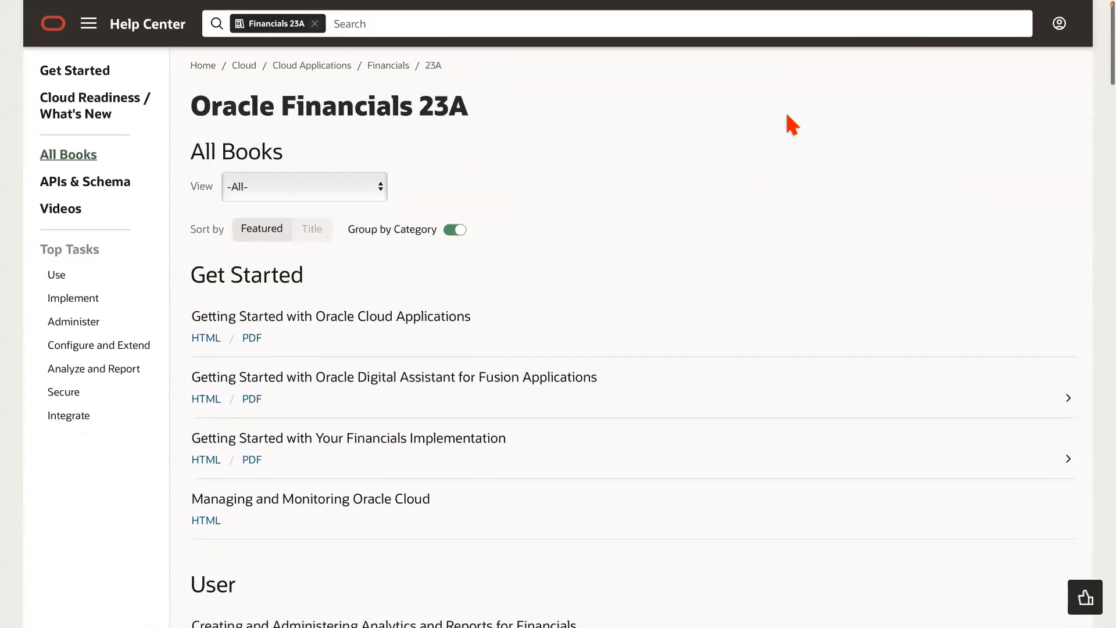
- Return to the posted invoice, review the accounts, debit and credit on its accounting lines, and close them
mouse_move(863, 7)
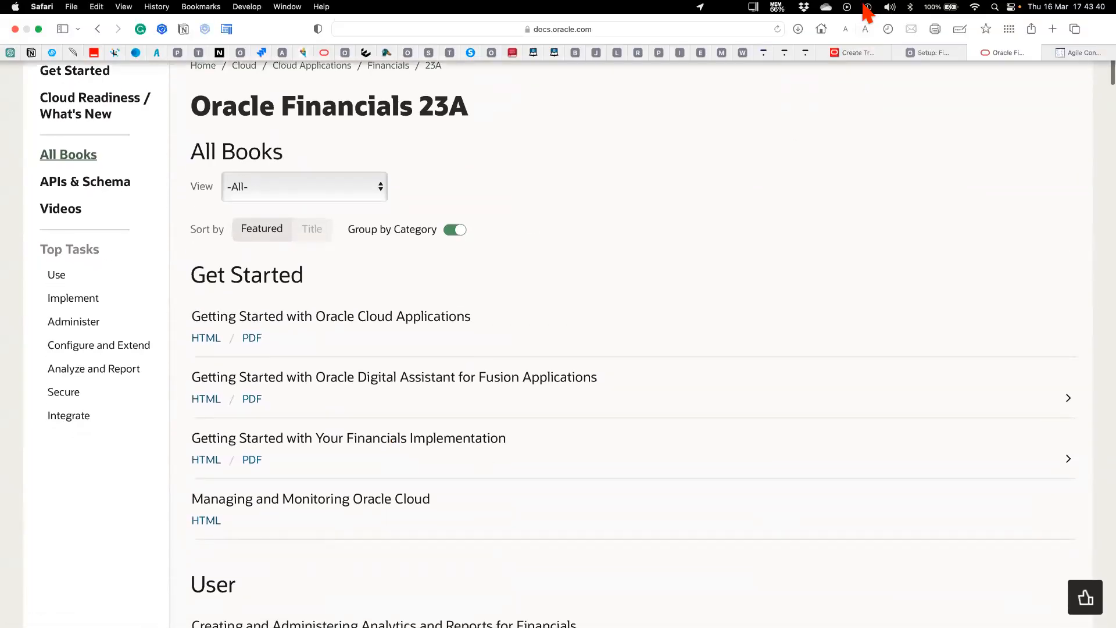
click(862, 57)
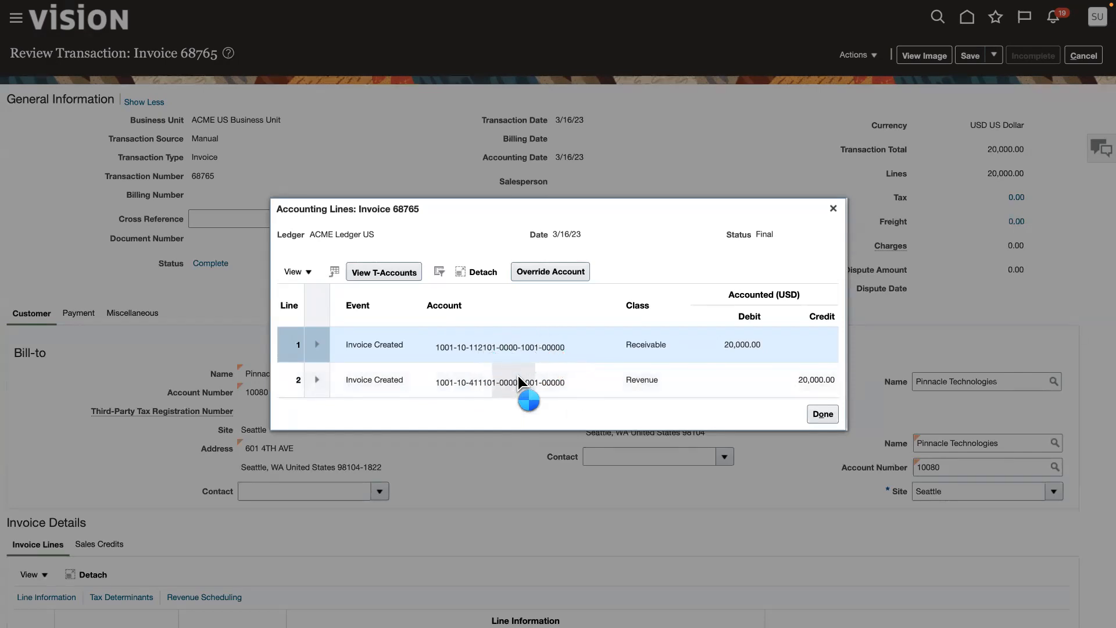
mouse_move(523, 382)
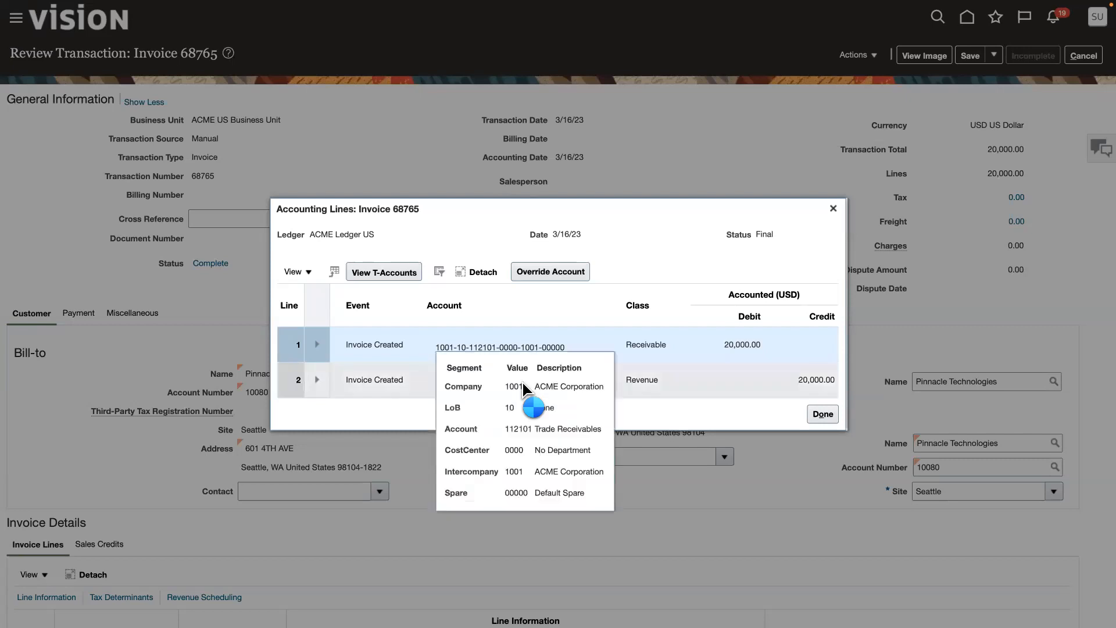
click(522, 383)
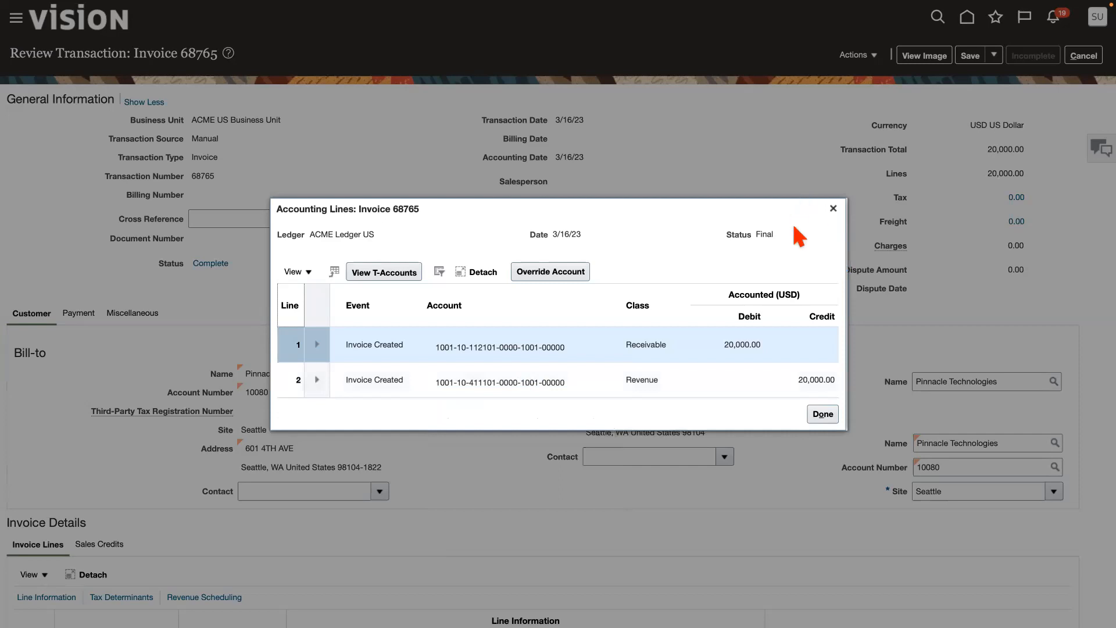
click(823, 413)
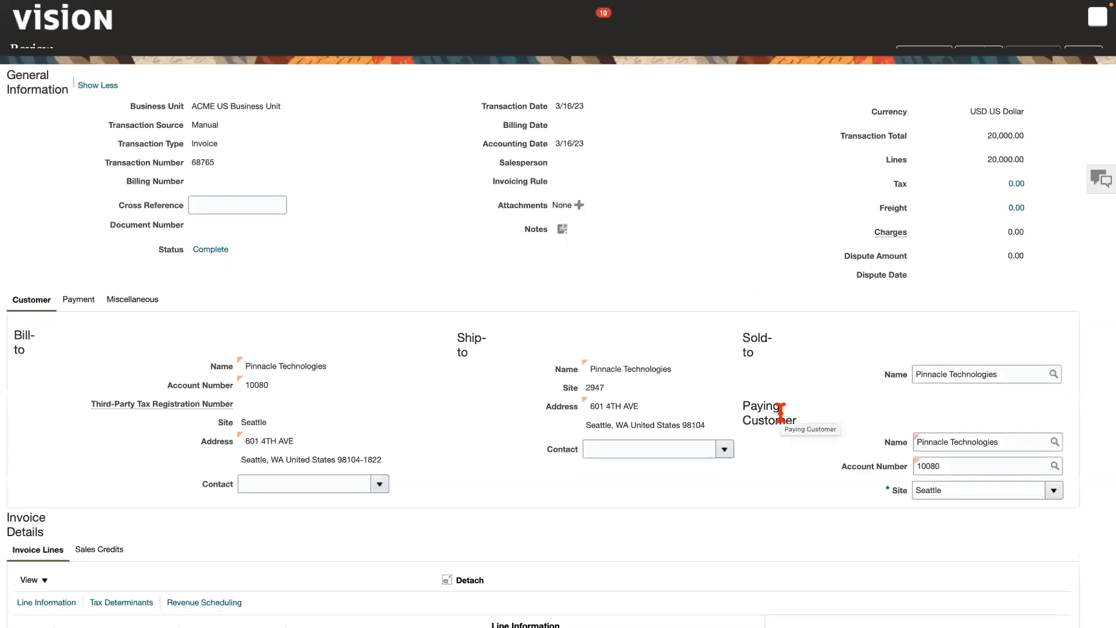
- Save and close the Pinnacle Technologies receivables invoice, keeping its unsaved changes, and acknowledge the save message
click(927, 55)
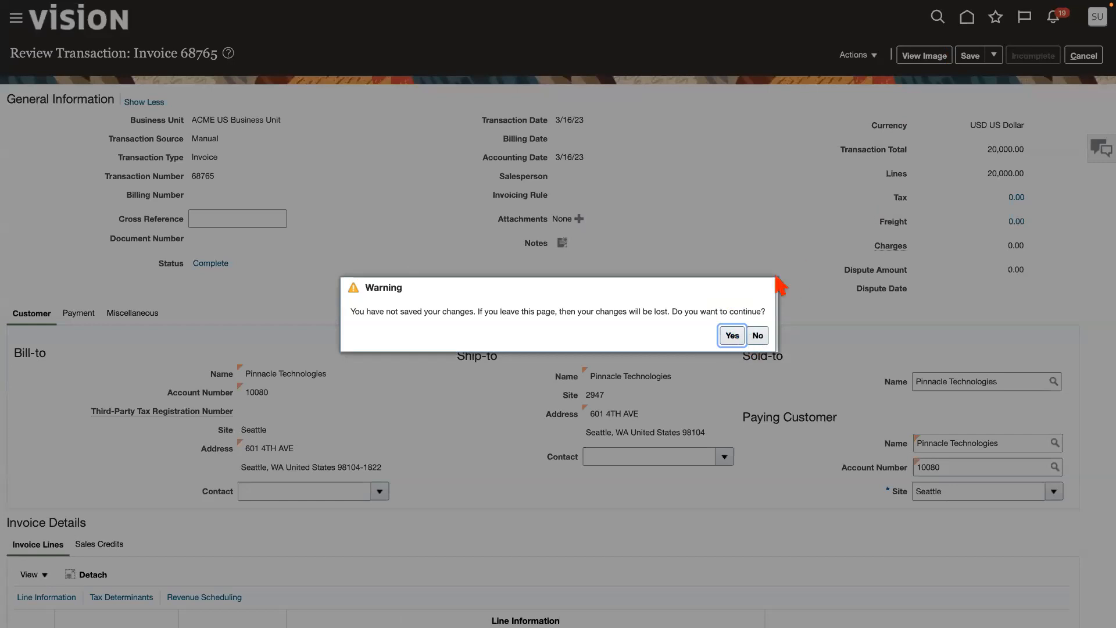
click(994, 56)
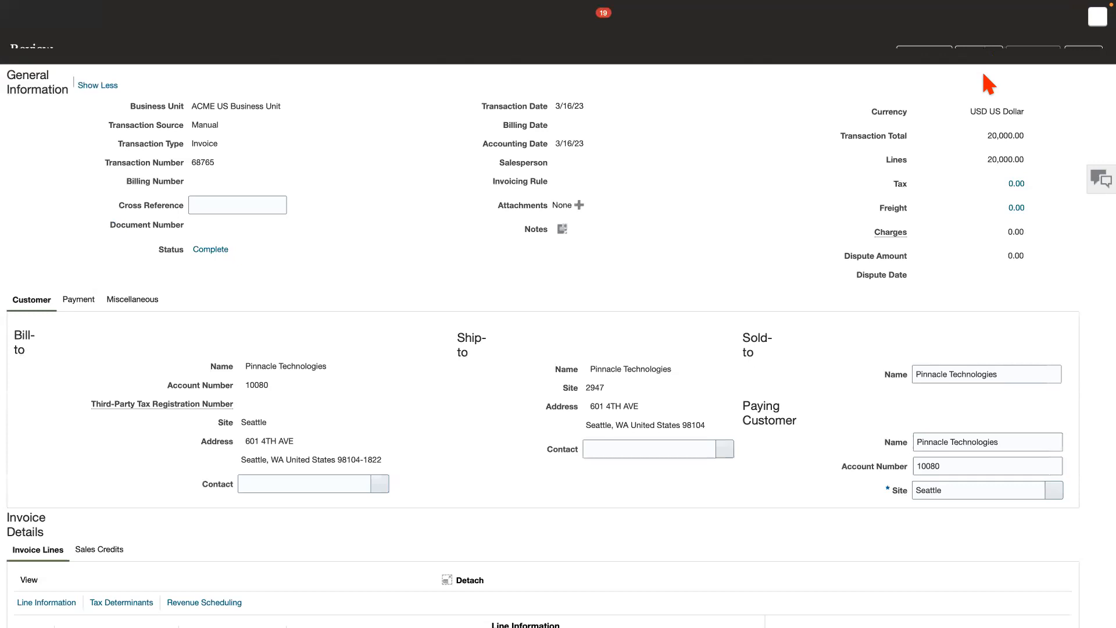
click(994, 54)
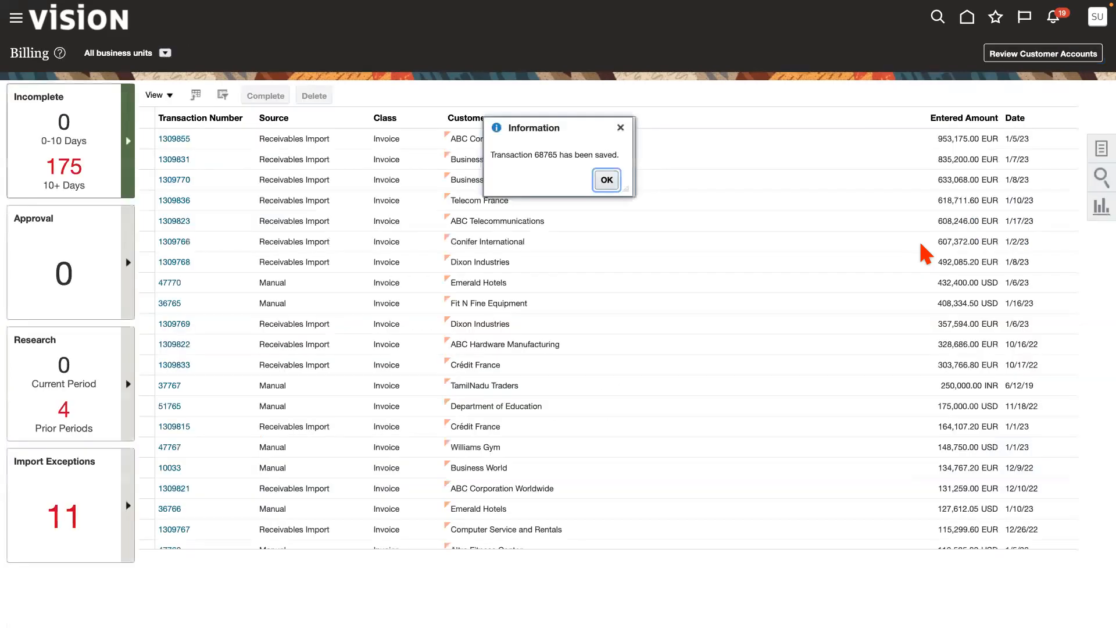
click(608, 180)
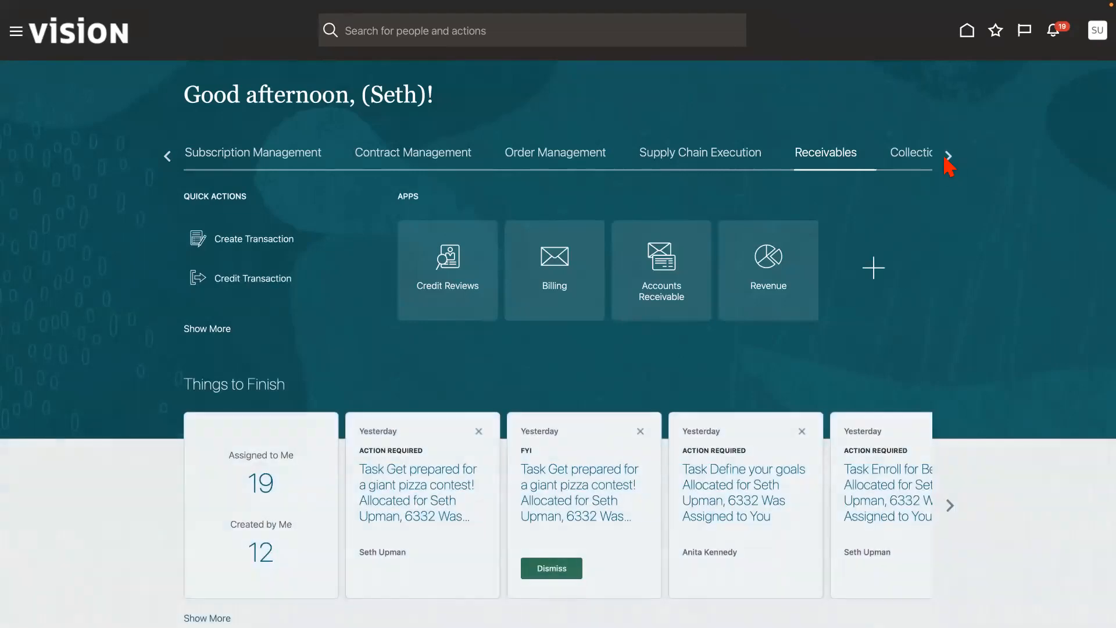
- Go to the General Accounting journals for ACME Ledger US and search for all journals in the Mar-23 accounting period
click(948, 158)
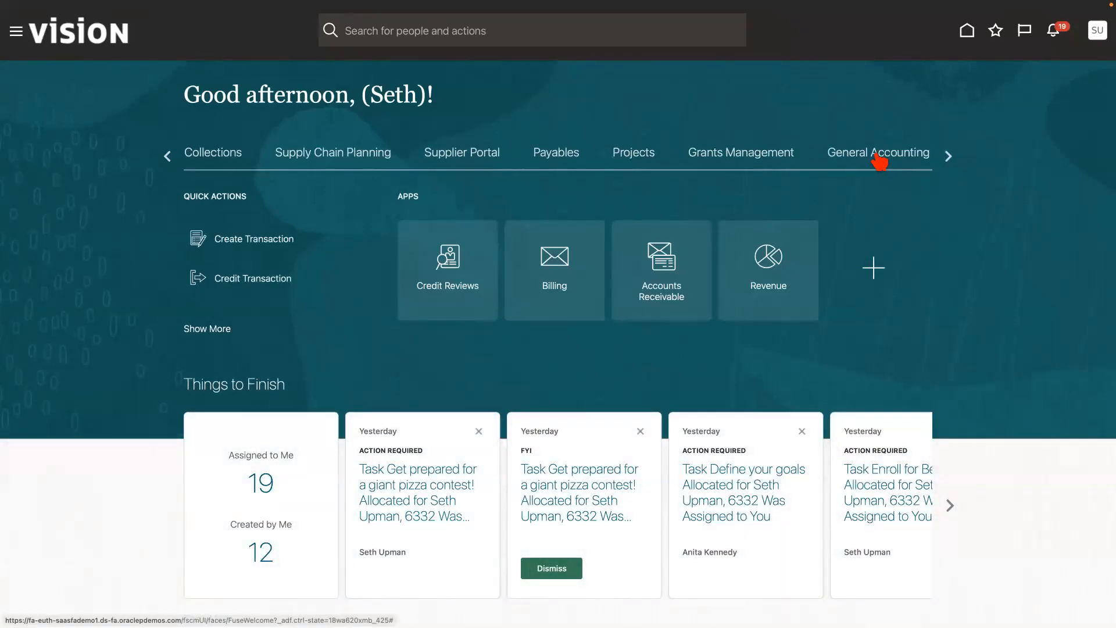
click(879, 158)
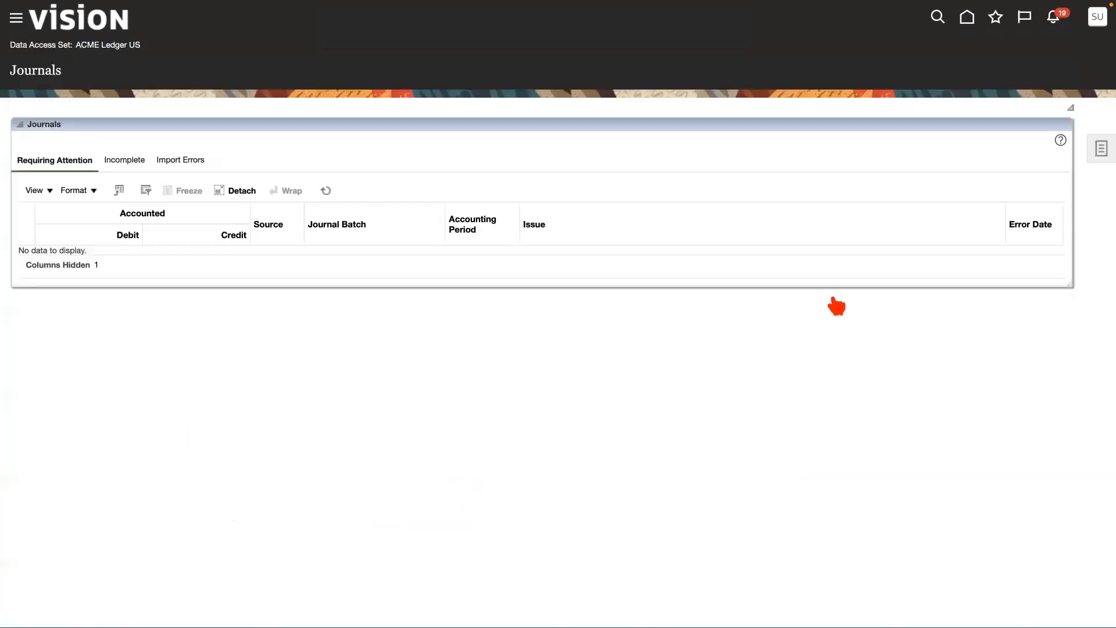
click(1097, 148)
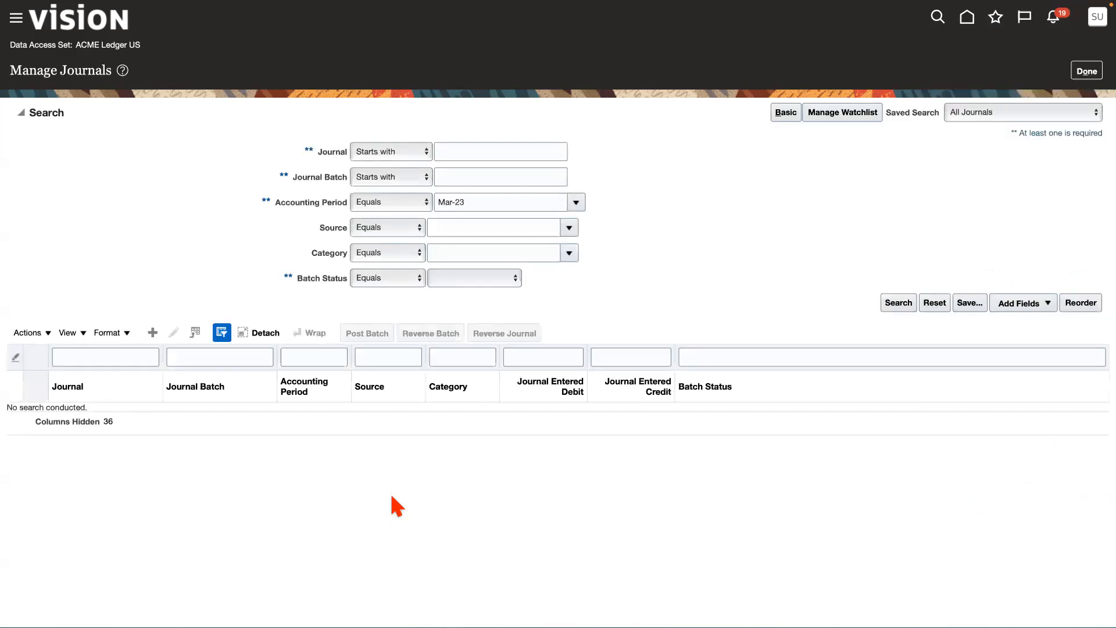
click(514, 275)
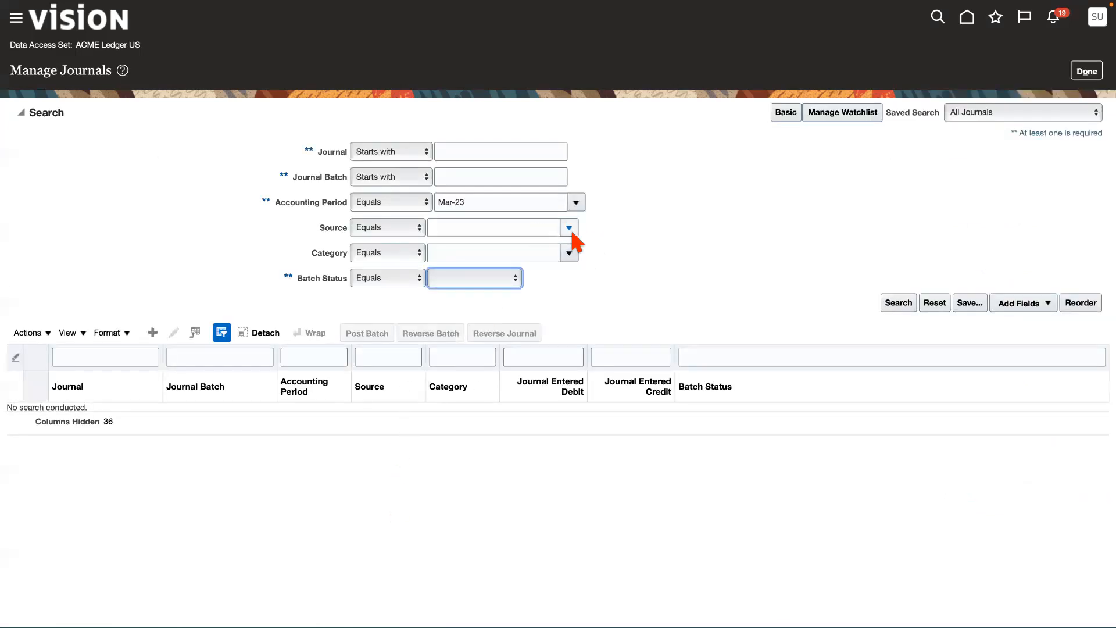
click(887, 298)
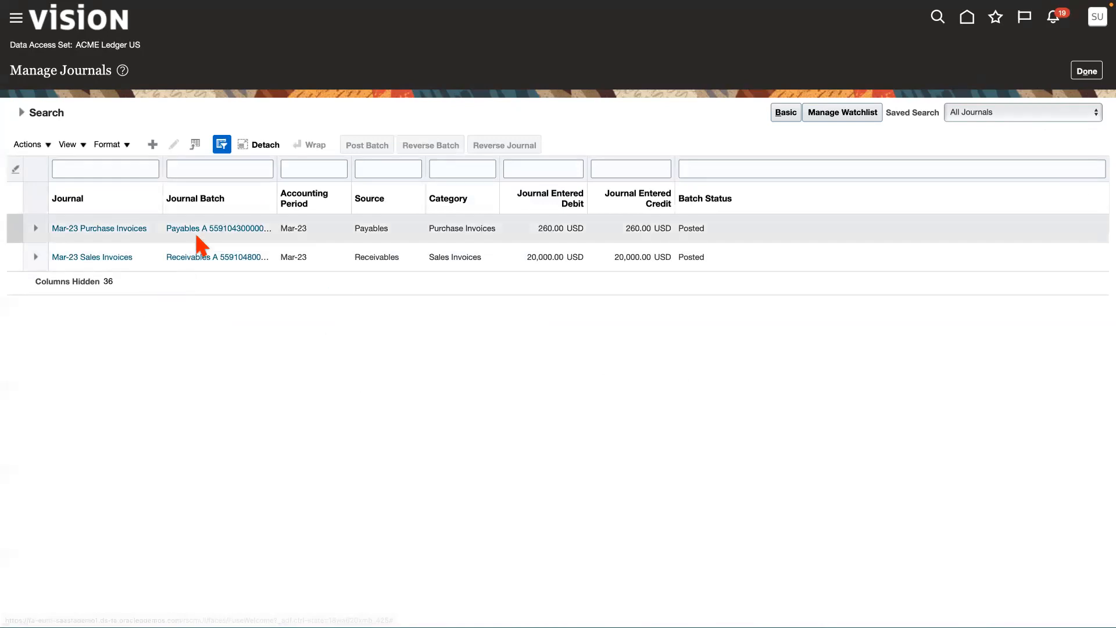
- Open the Mar-23 Purchase Invoices journal and drill down on its credit line to the subledger transaction information
click(108, 230)
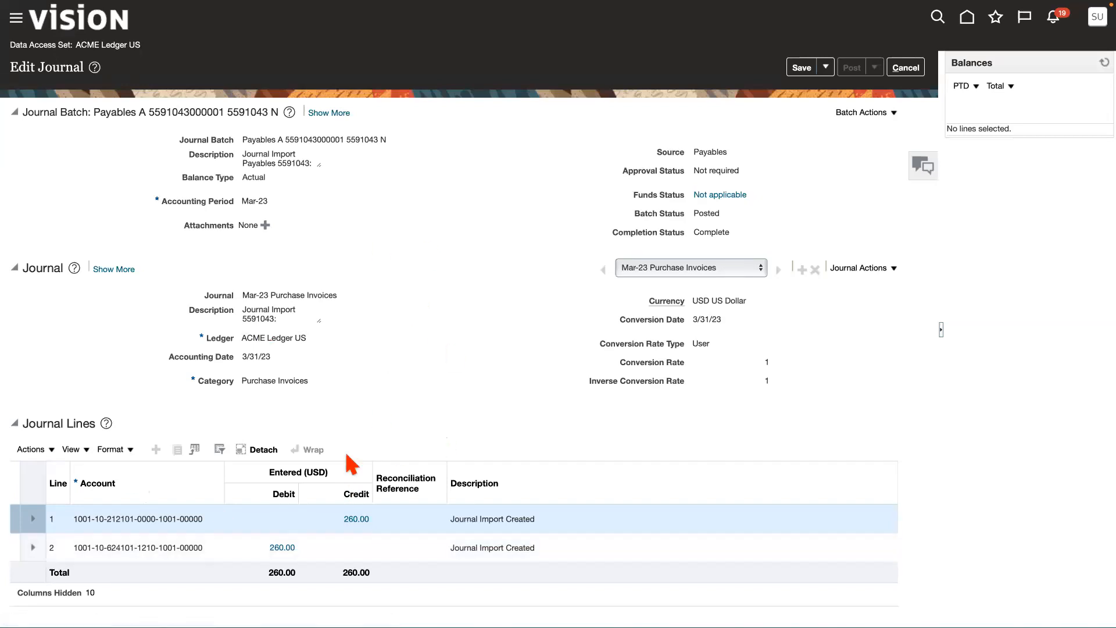
click(356, 518)
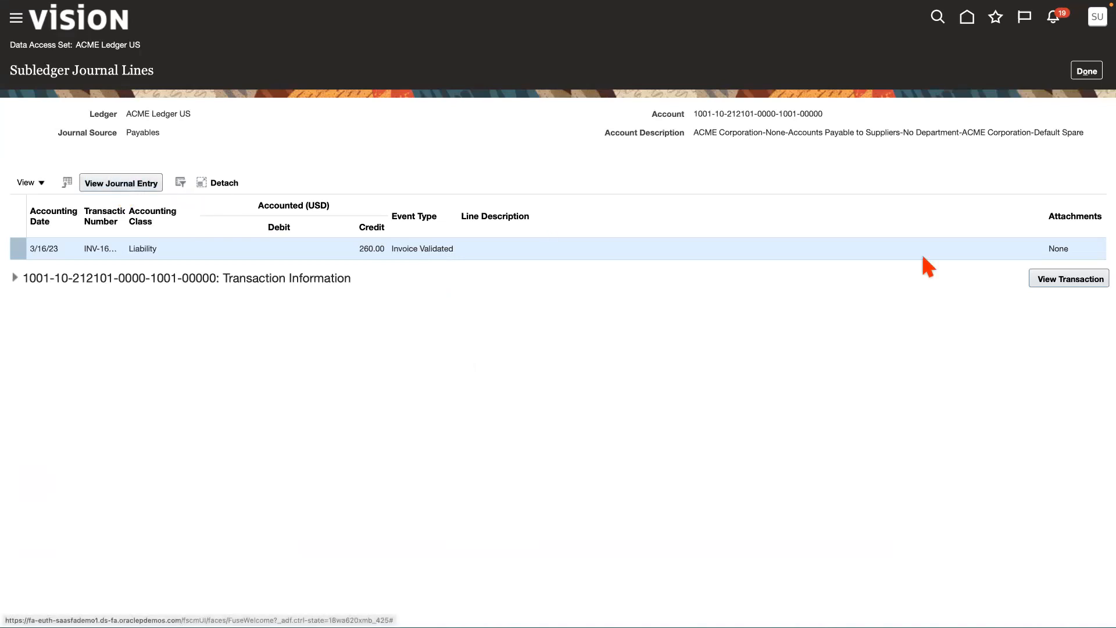
click(1051, 276)
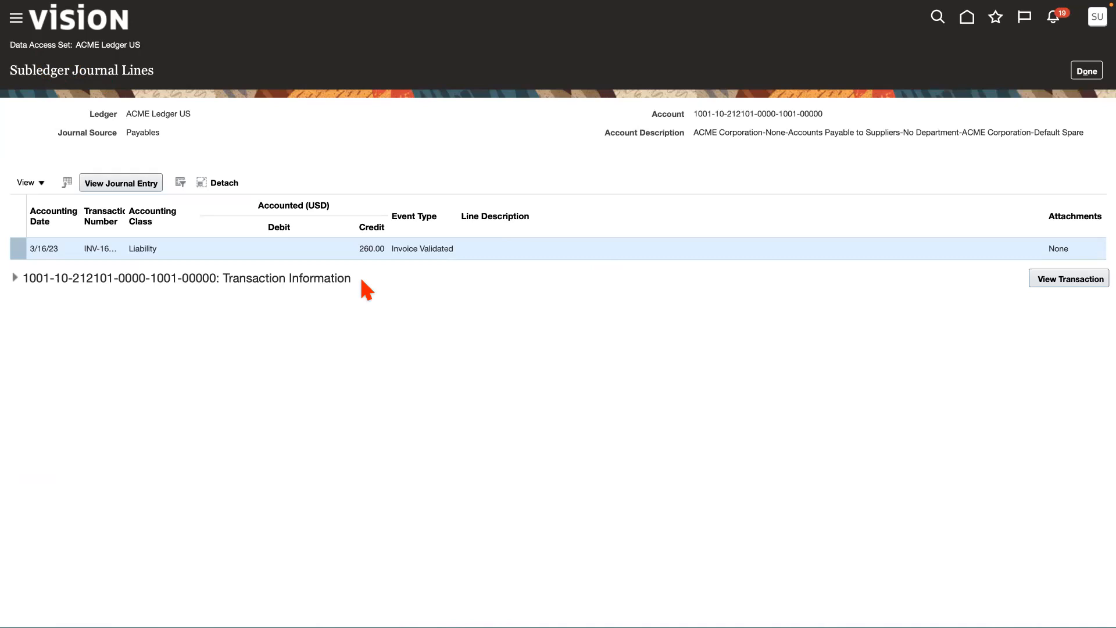
click(15, 278)
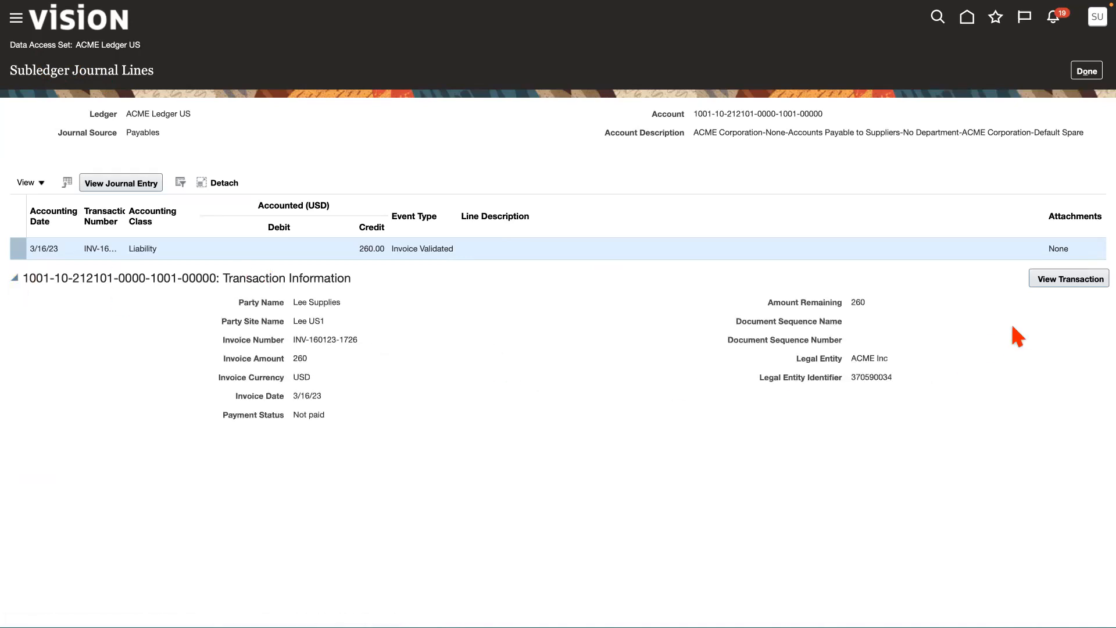
- View the source Lee Supplies invoice with its lines and totals, and return to the journal search results
click(1069, 280)
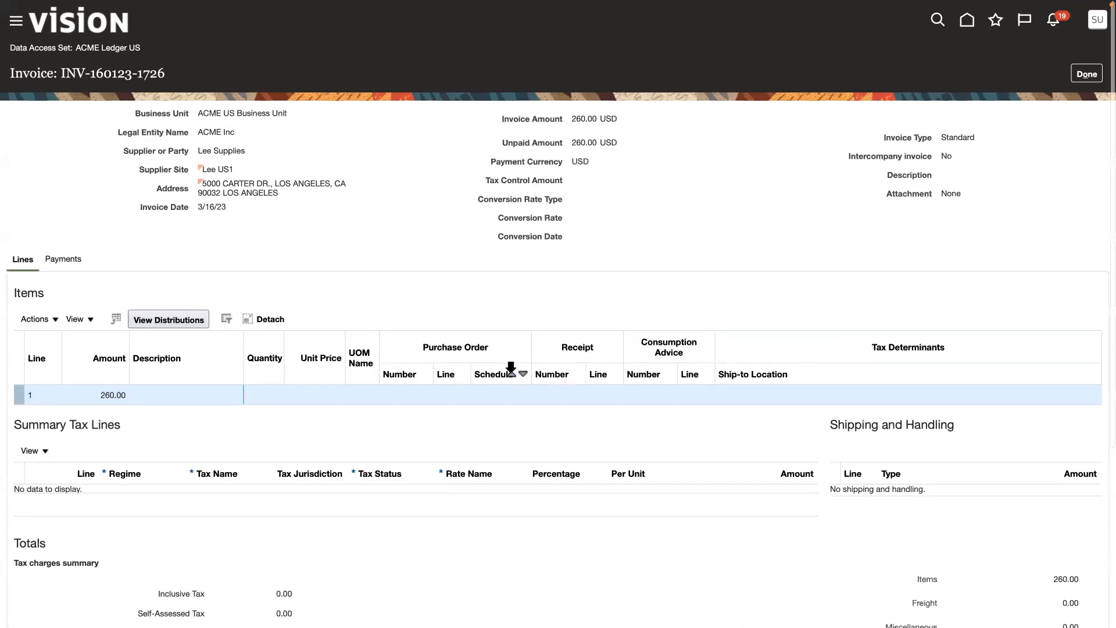
scroll(510, 368, down, 2)
scroll(508, 361, down, 4)
scroll(508, 362, up, 6)
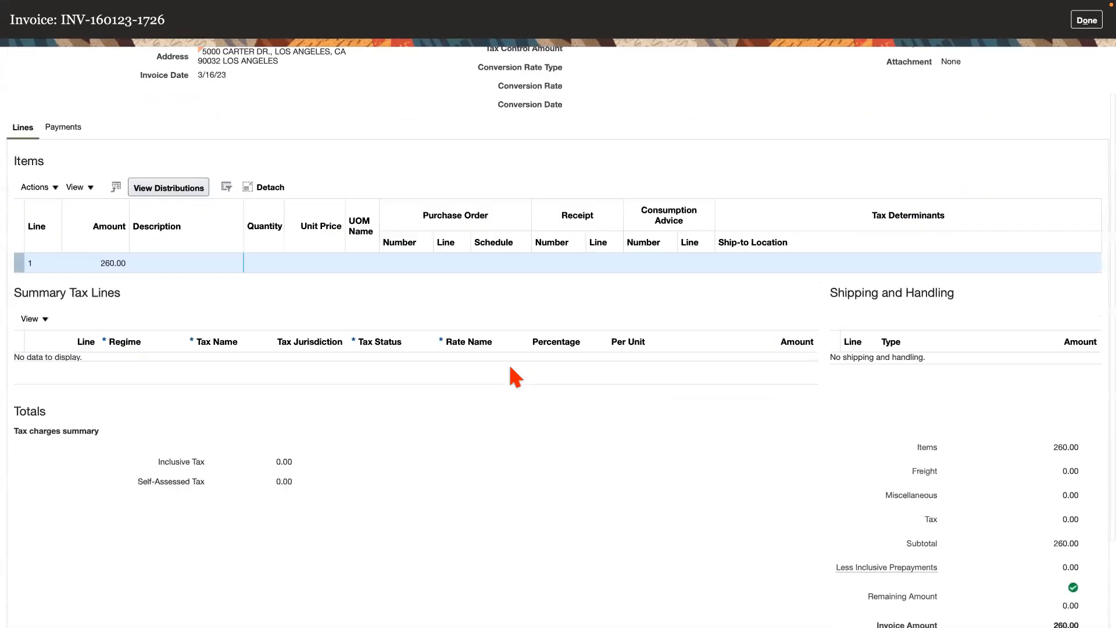
click(1086, 73)
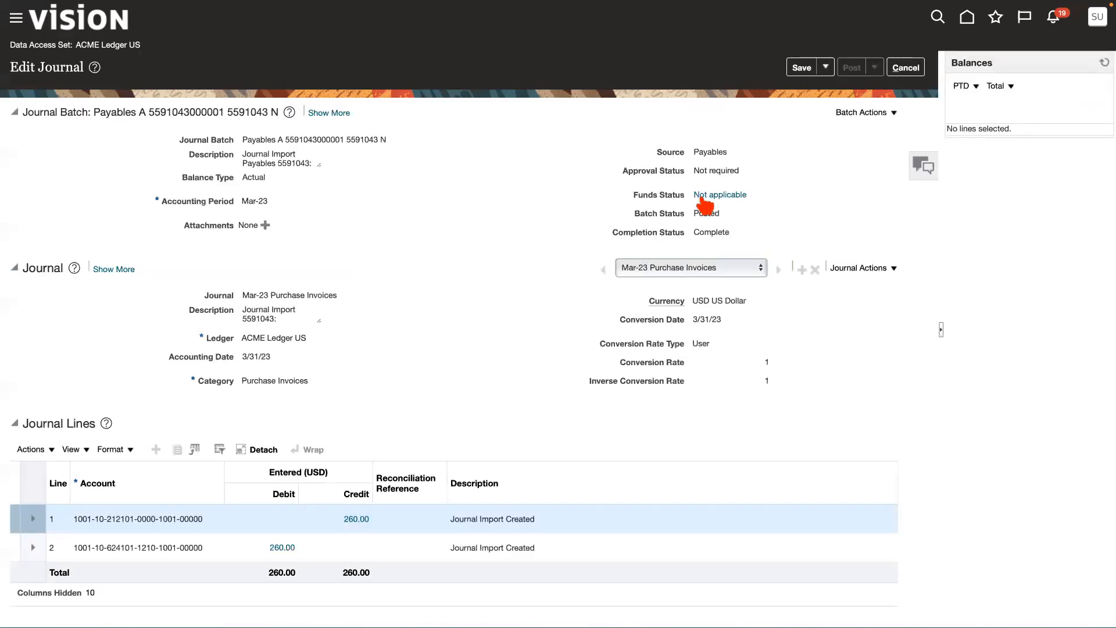
click(905, 69)
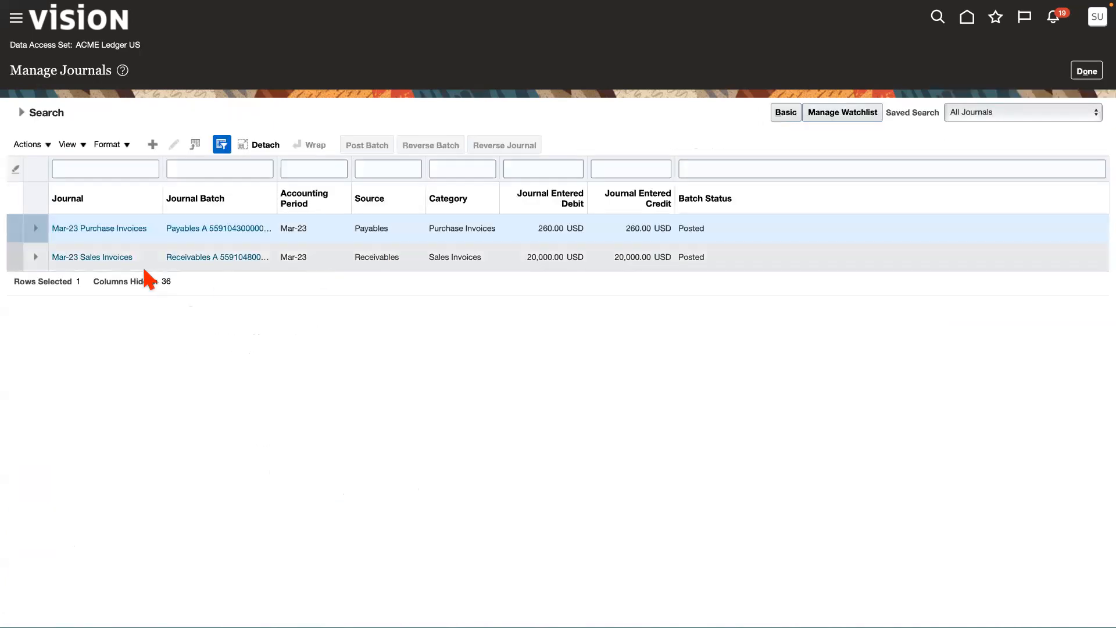
- Open the Mar-23 Sales Invoices journal, drill down on its debit line to the source Pinnacle Technologies invoice, and return to the journal
click(102, 258)
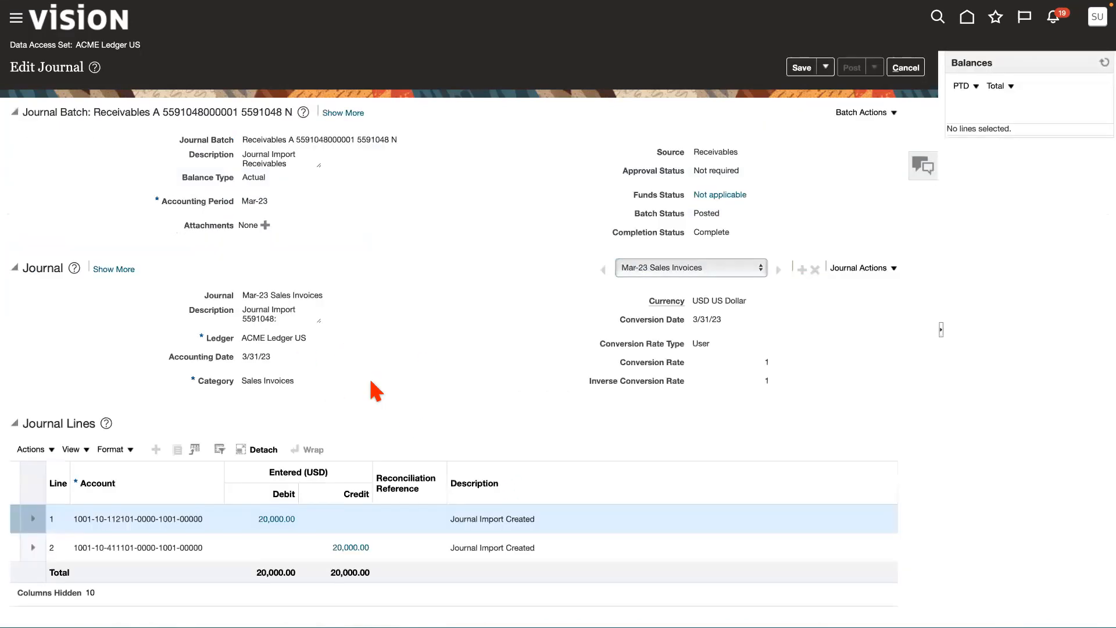
click(276, 516)
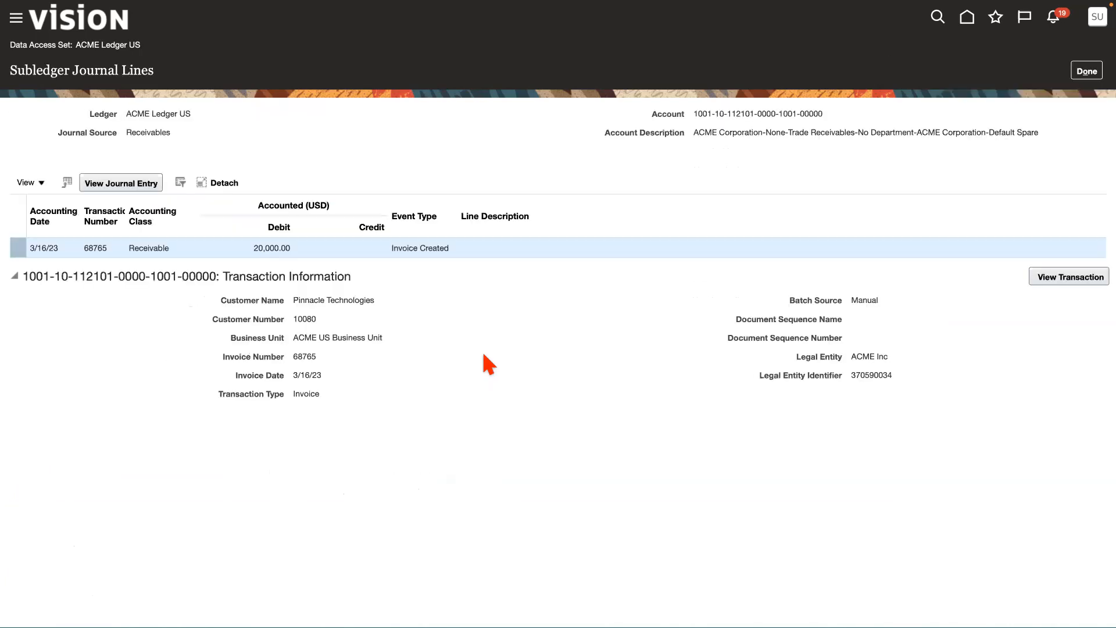
click(1085, 275)
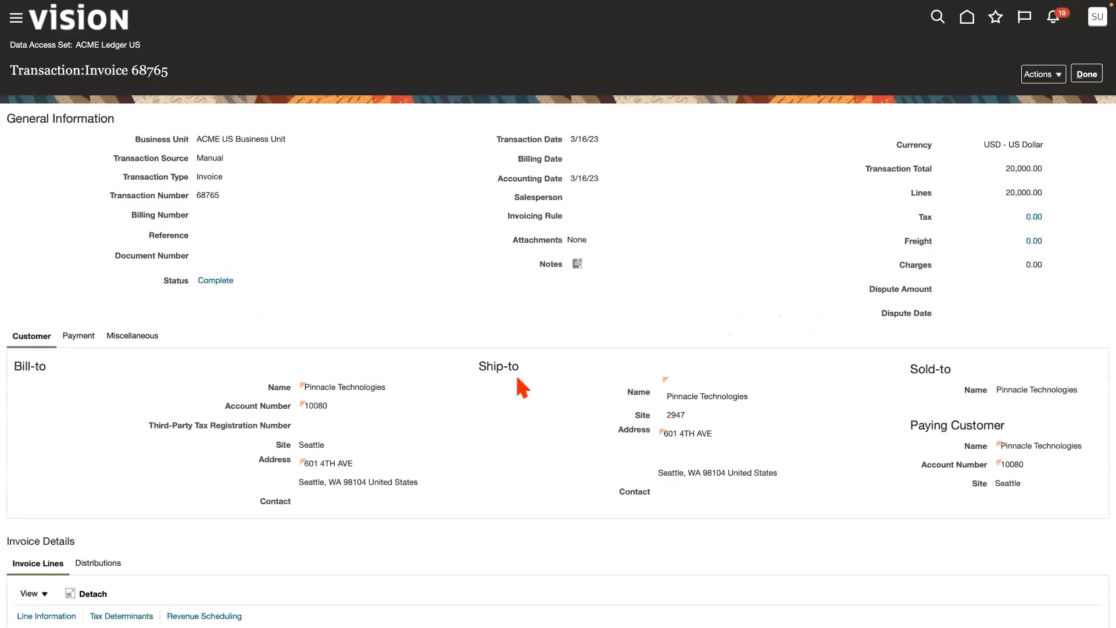
scroll(495, 367, down, 2)
scroll(496, 367, up, 2)
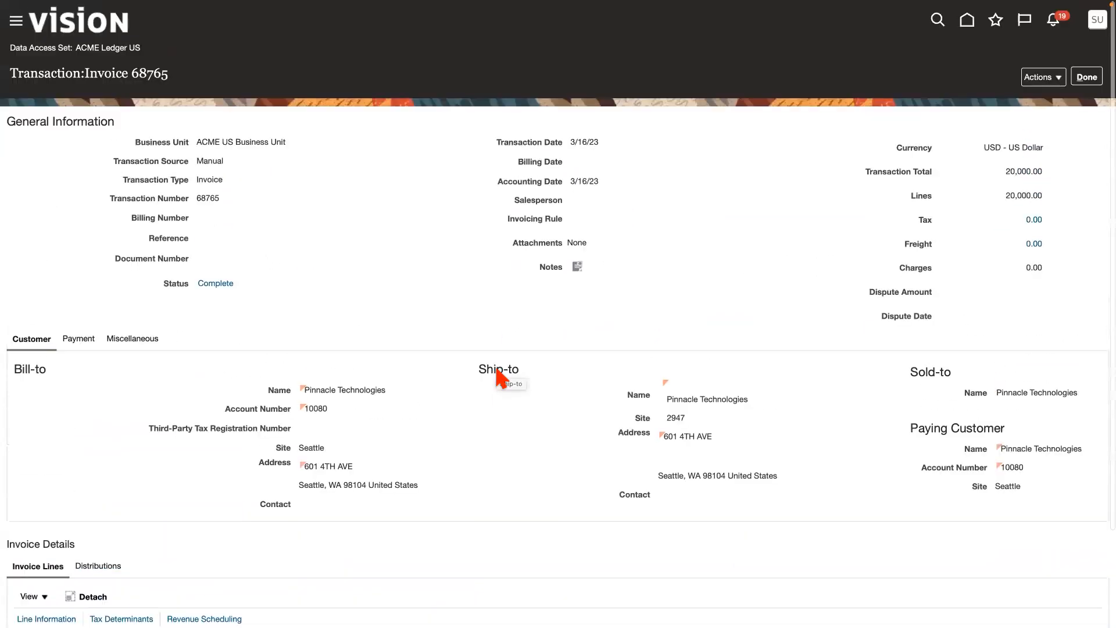
click(1086, 75)
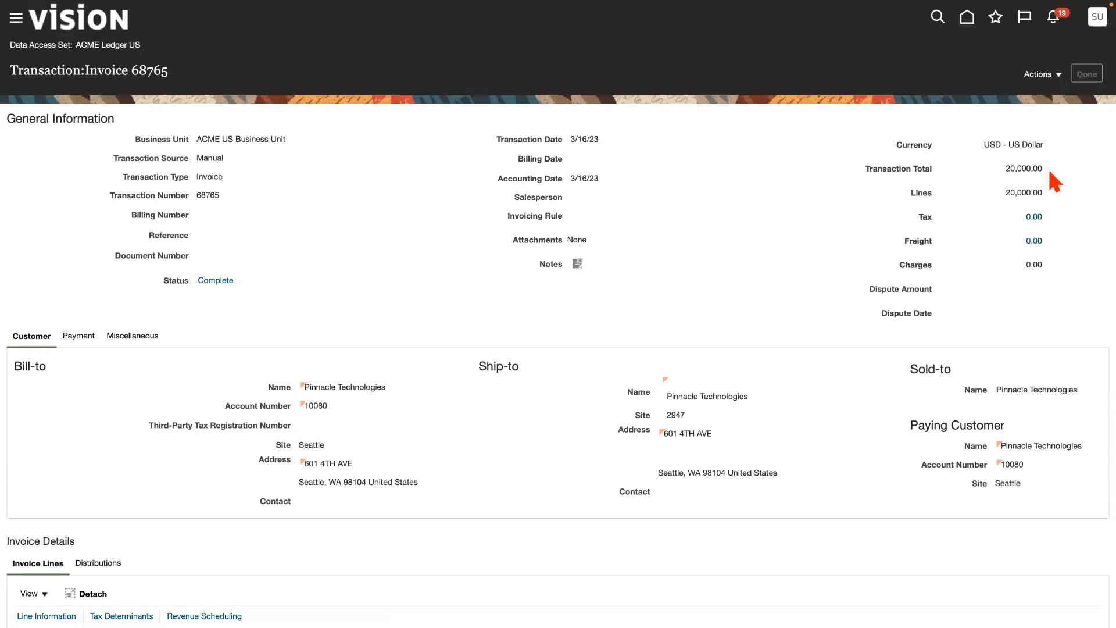
click(1086, 71)
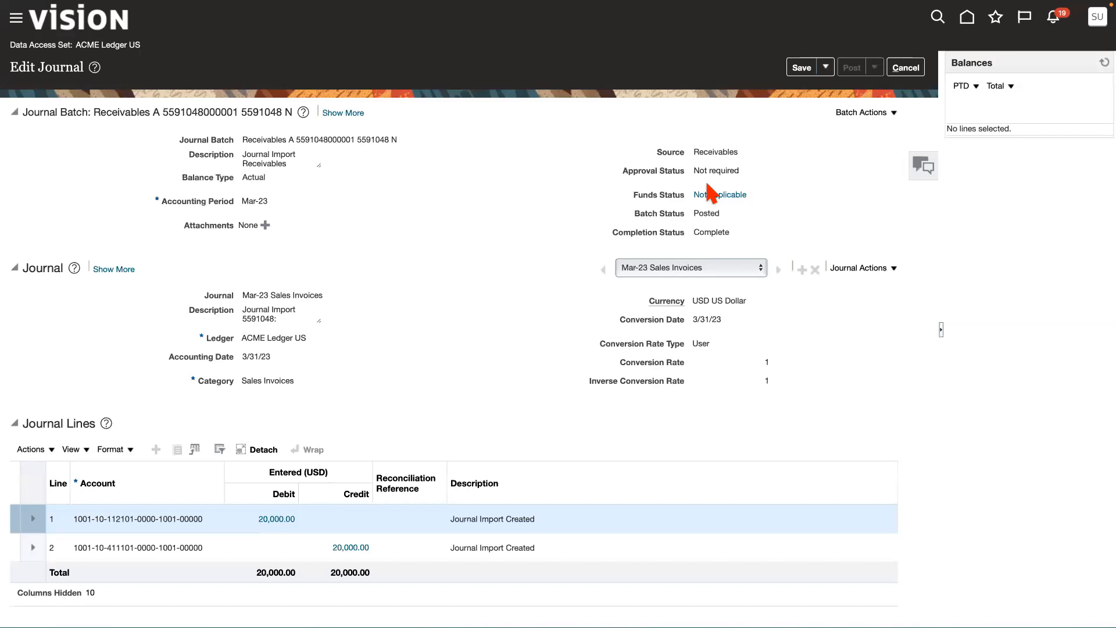
- Switch to the Cementors ERP Cloud Bootcamp course page and look through the Day 9 unit testing assignment and lesson list
mouse_move(768, 4)
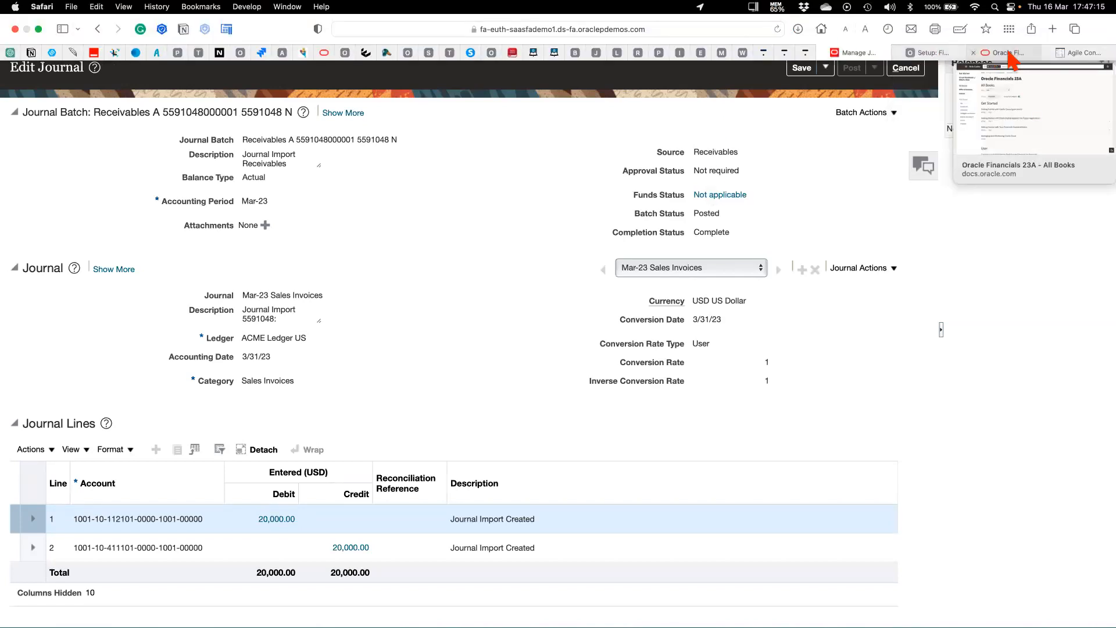
mouse_move(1067, 58)
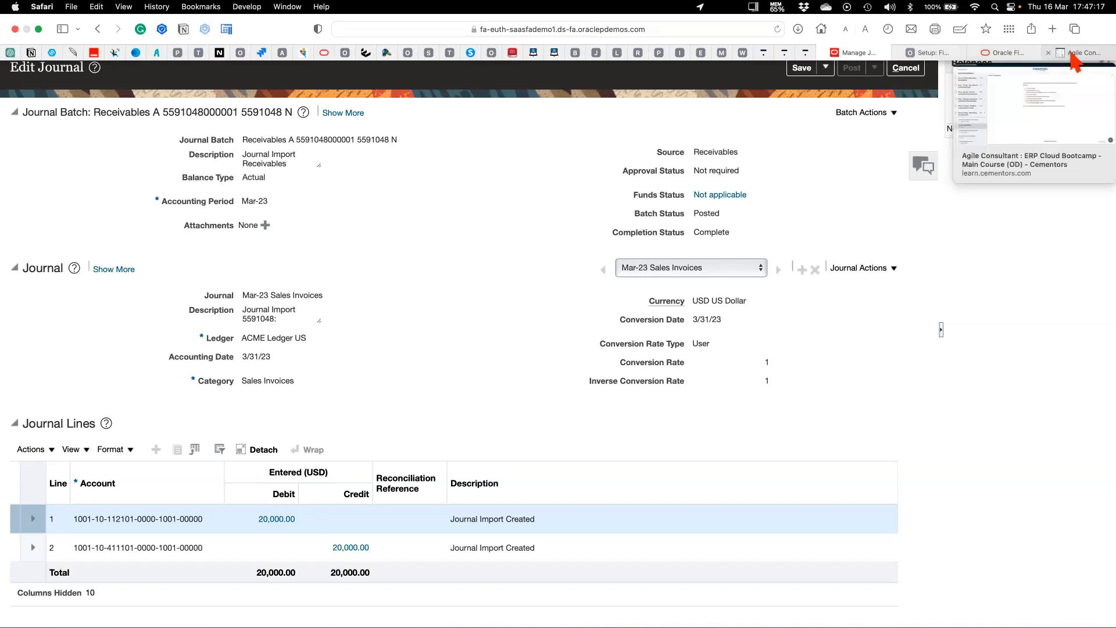
click(1071, 56)
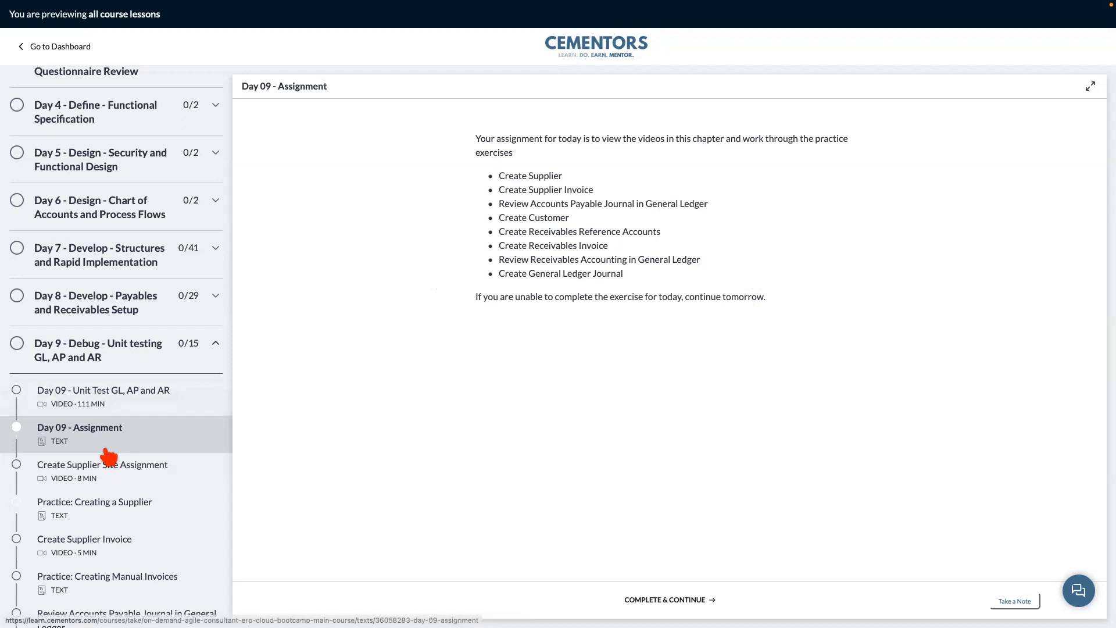
scroll(107, 457, down, 3)
scroll(108, 456, down, 2)
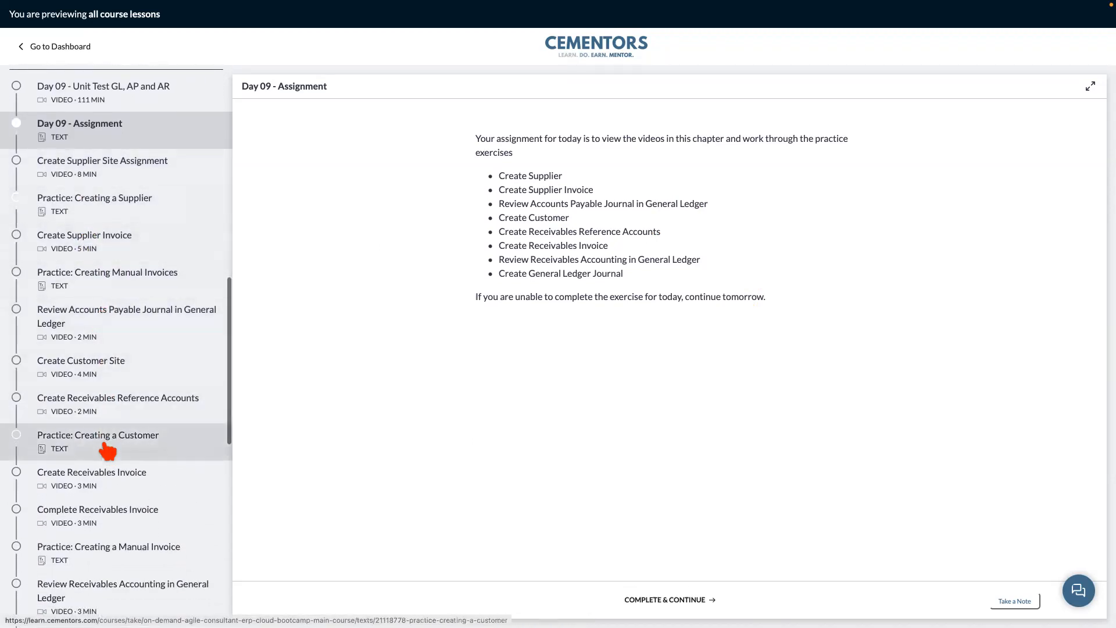
scroll(106, 448, down, 3)
scroll(105, 447, up, 4)
scroll(106, 450, up, 3)
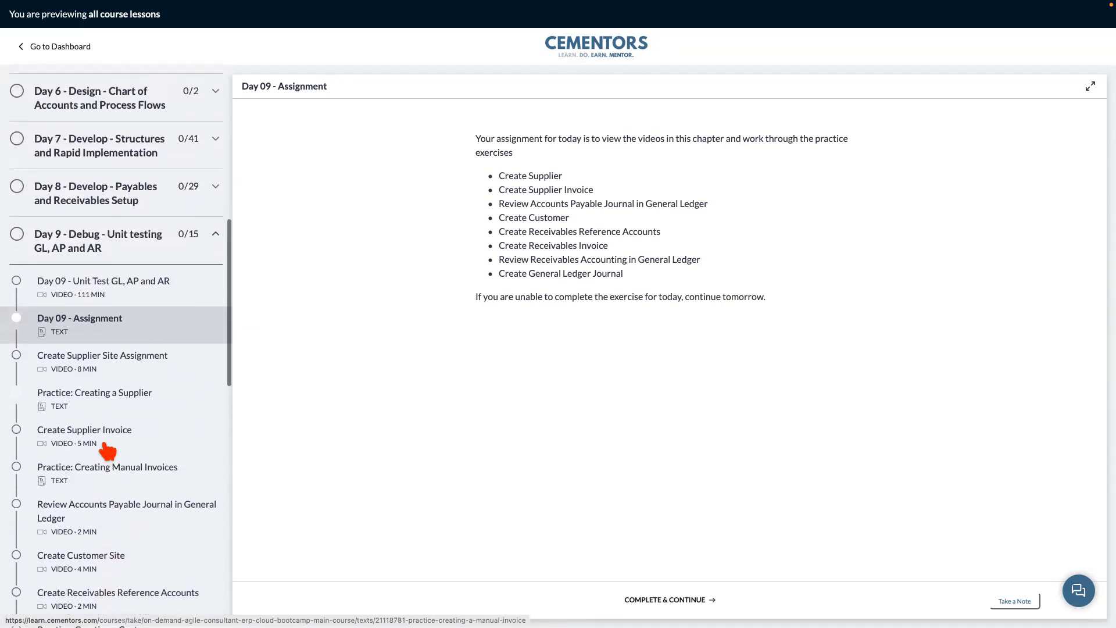
- View the Day 9 unit test video lesson and the practices on creating a supplier and creating manual invoices
click(84, 292)
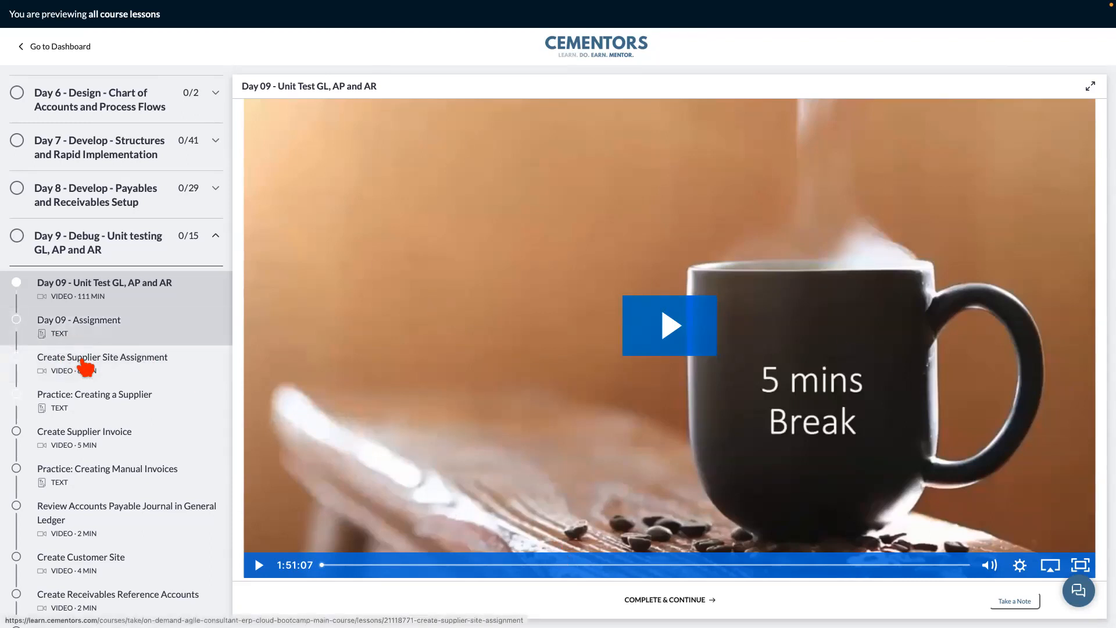
click(77, 415)
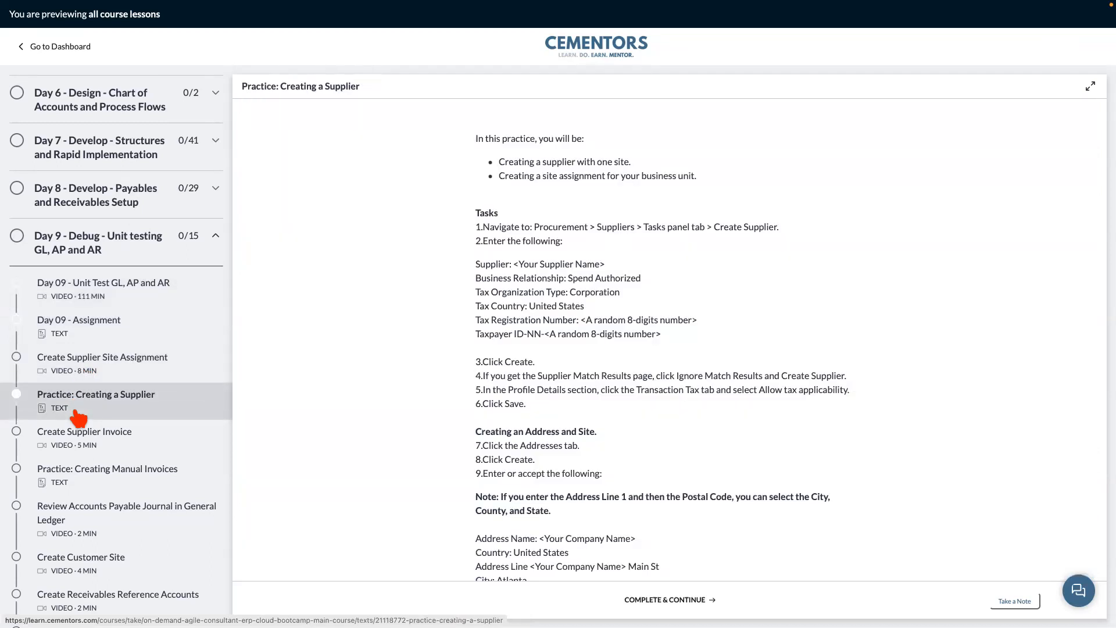
click(74, 486)
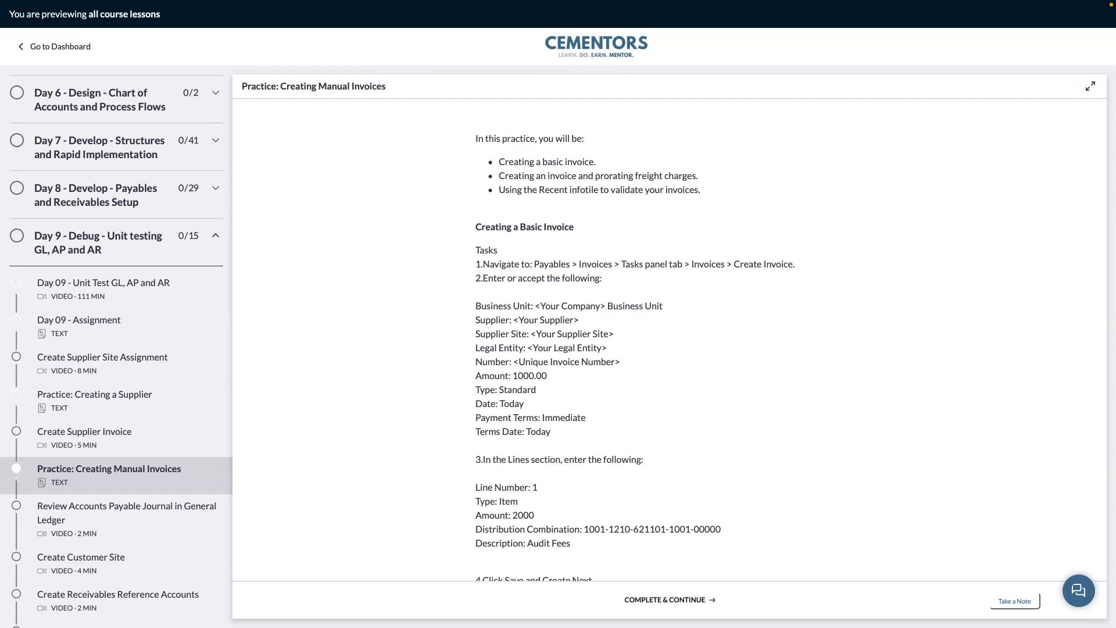
- Collapse the Day 9 chapter, expand Day 8 - Develop - Payables and Receivables Setup, and look through its lessons and practices
click(214, 237)
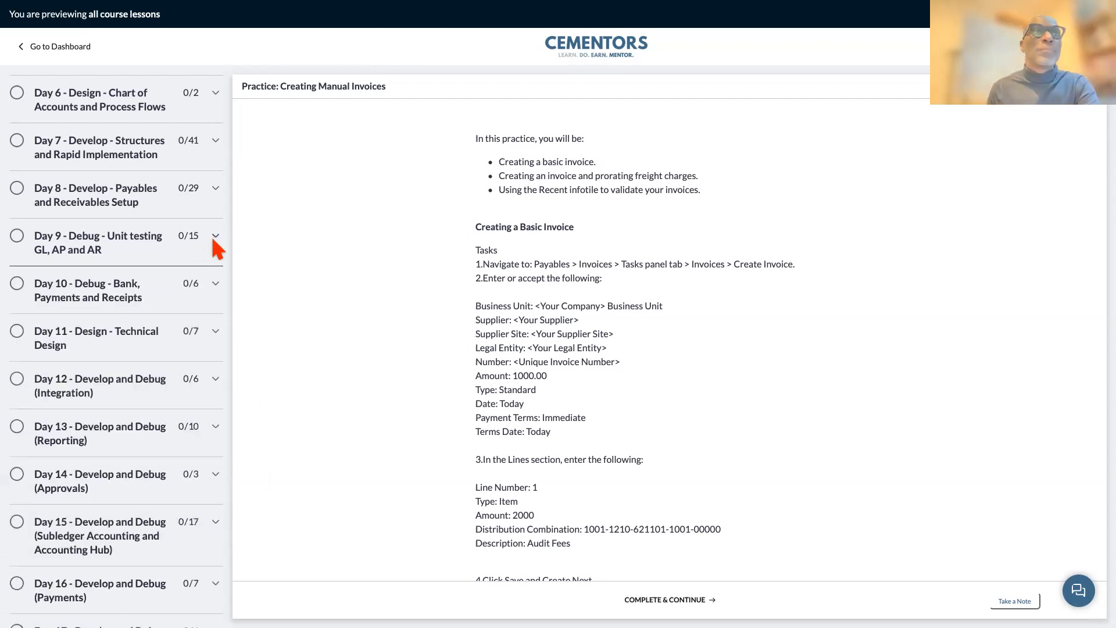
click(215, 191)
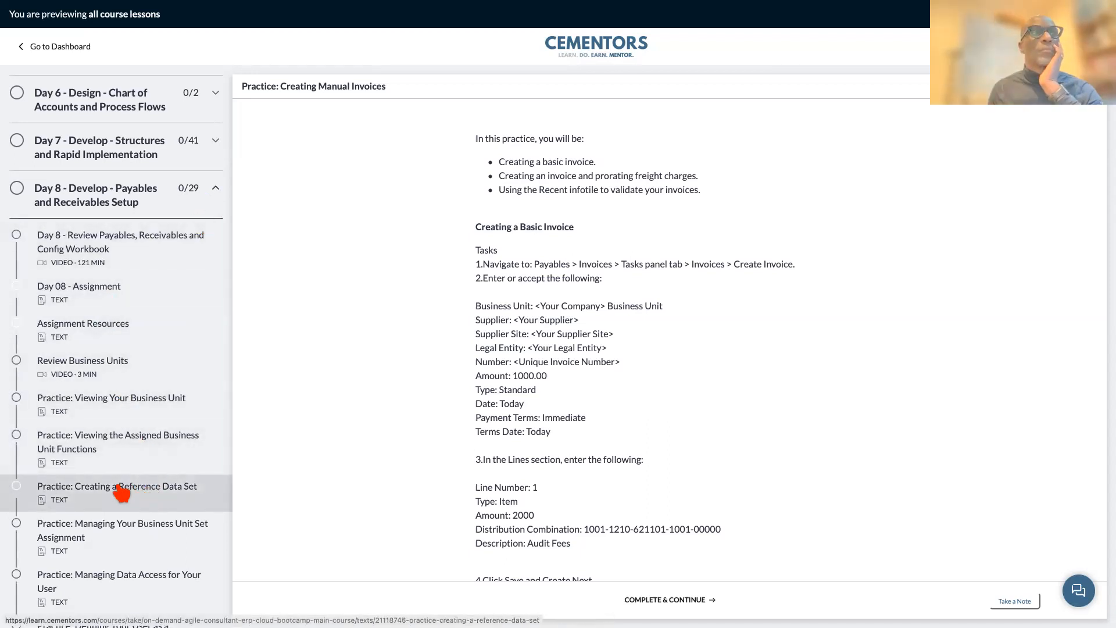
scroll(119, 493, down, 3)
scroll(121, 493, down, 3)
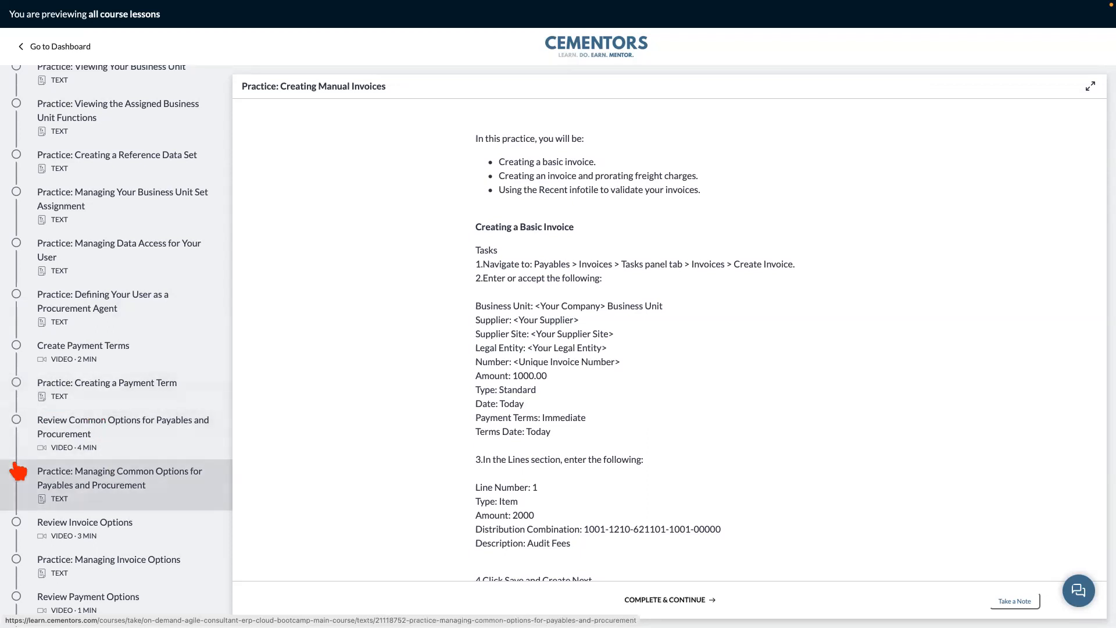
mouse_move(9, 470)
scroll(122, 494, down, 3)
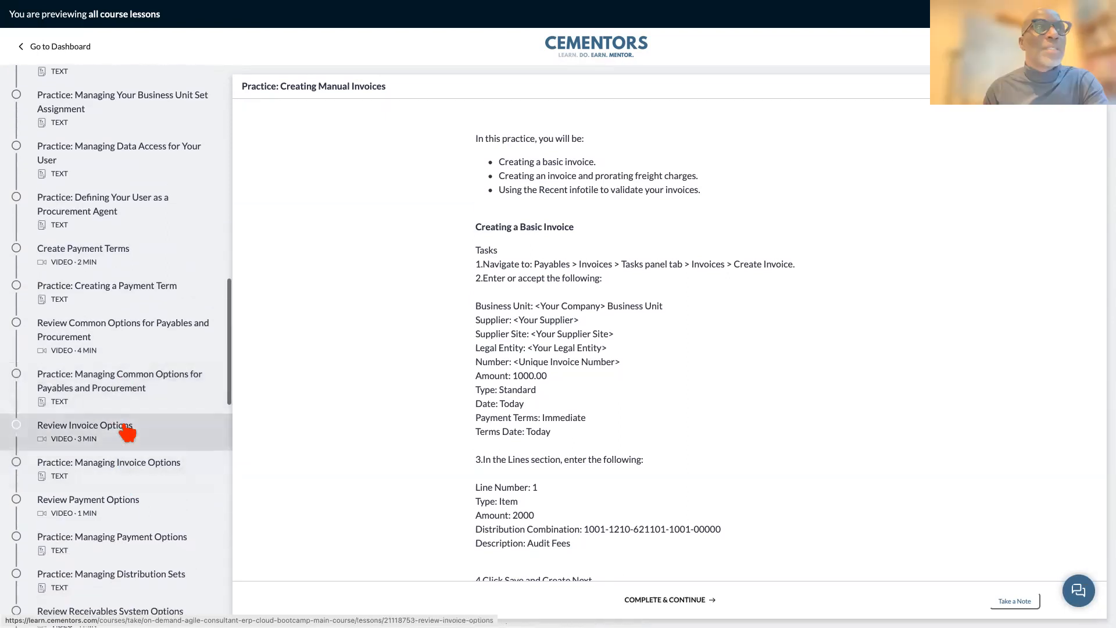
- Collapse the Day 8 chapter, expand Day 7 - Develop - Structures and Rapid Implementation, and look through its lessons and practices
scroll(125, 459, up, 5)
scroll(125, 436, up, 3)
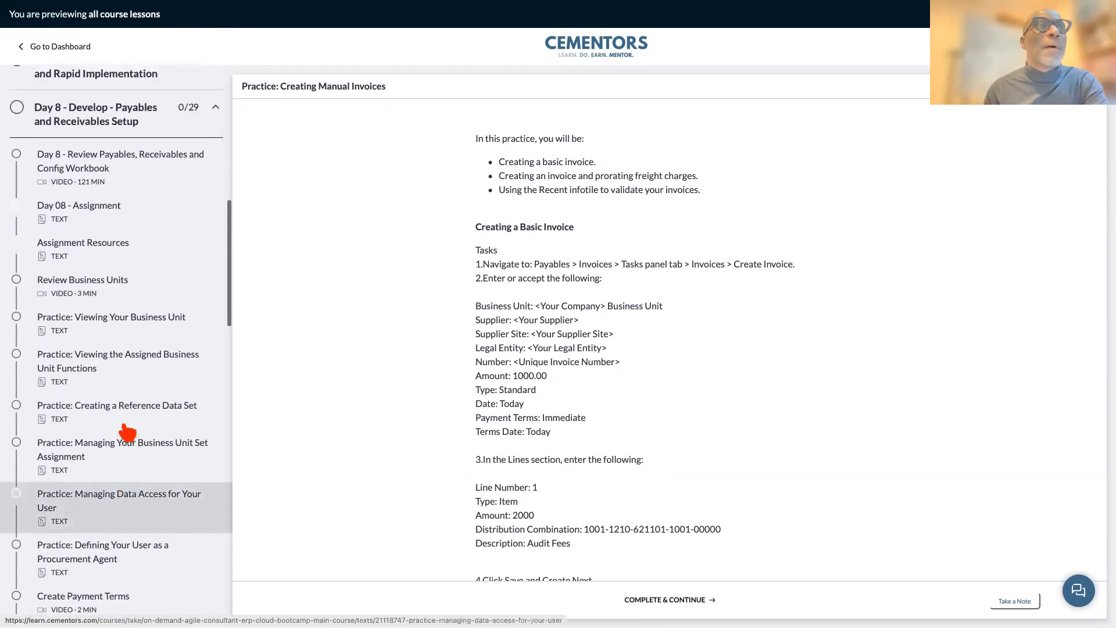
scroll(121, 444, down, 3)
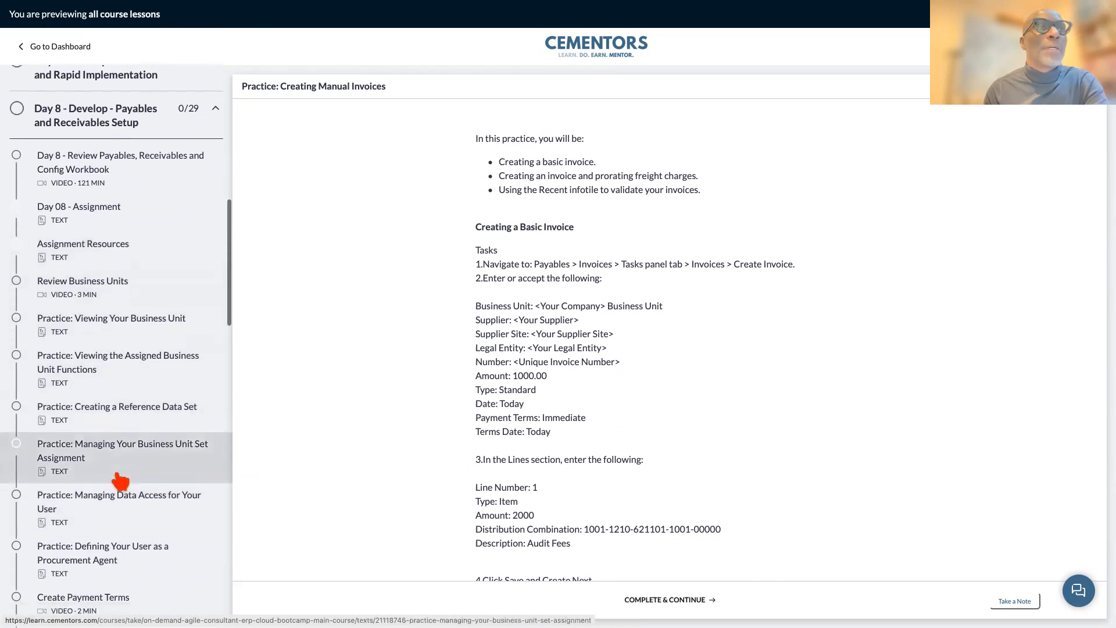
scroll(120, 476, up, 6)
scroll(119, 480, up, 1)
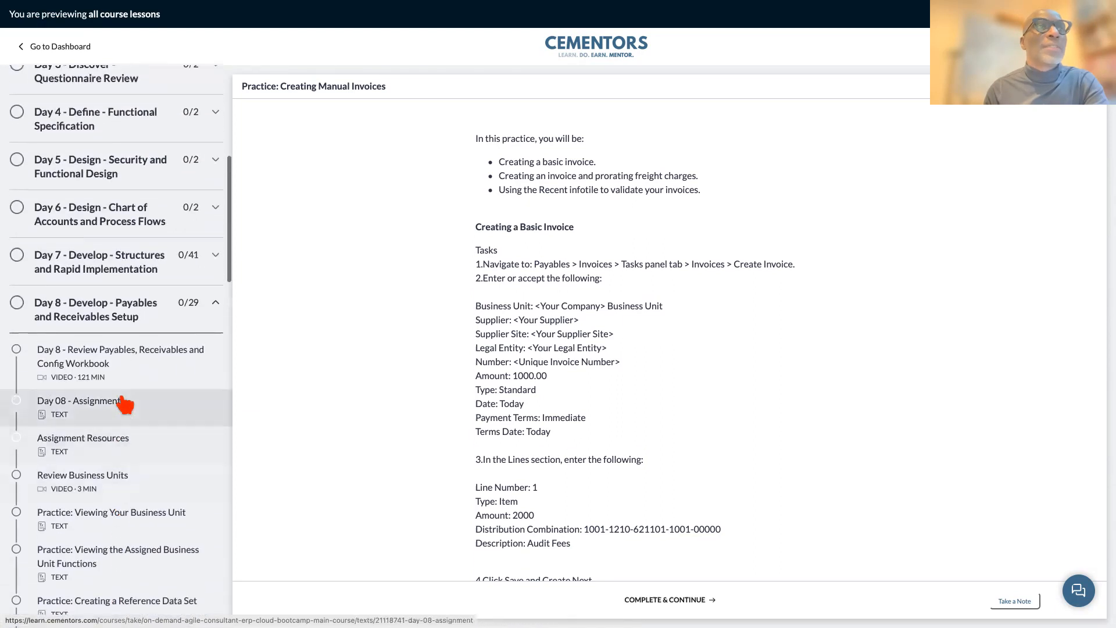
click(210, 314)
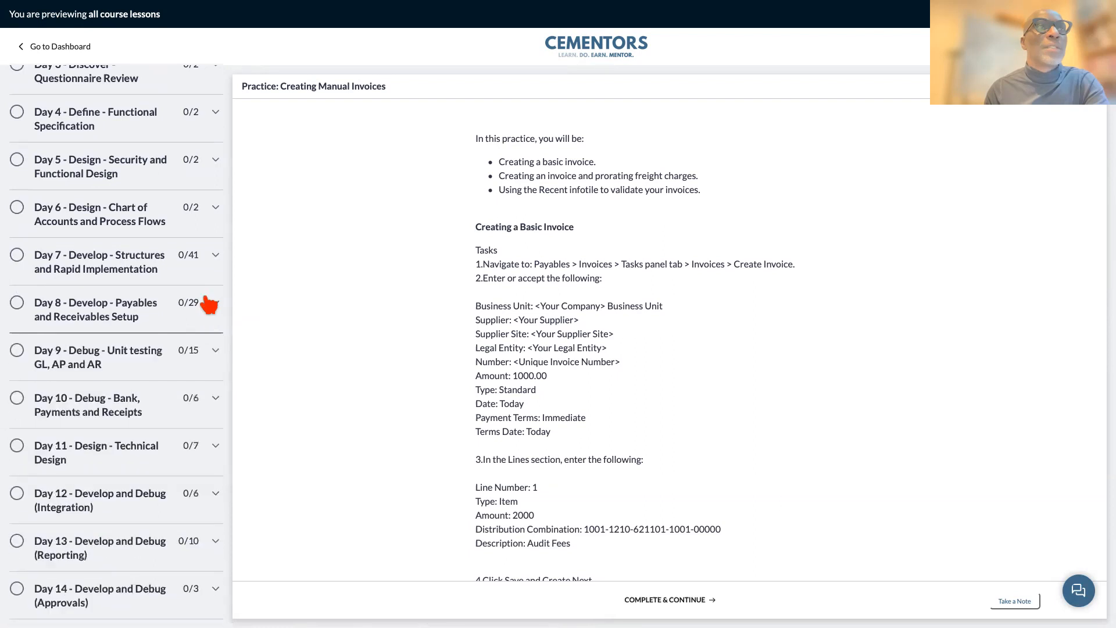
click(213, 259)
scroll(144, 465, down, 5)
scroll(145, 469, down, 5)
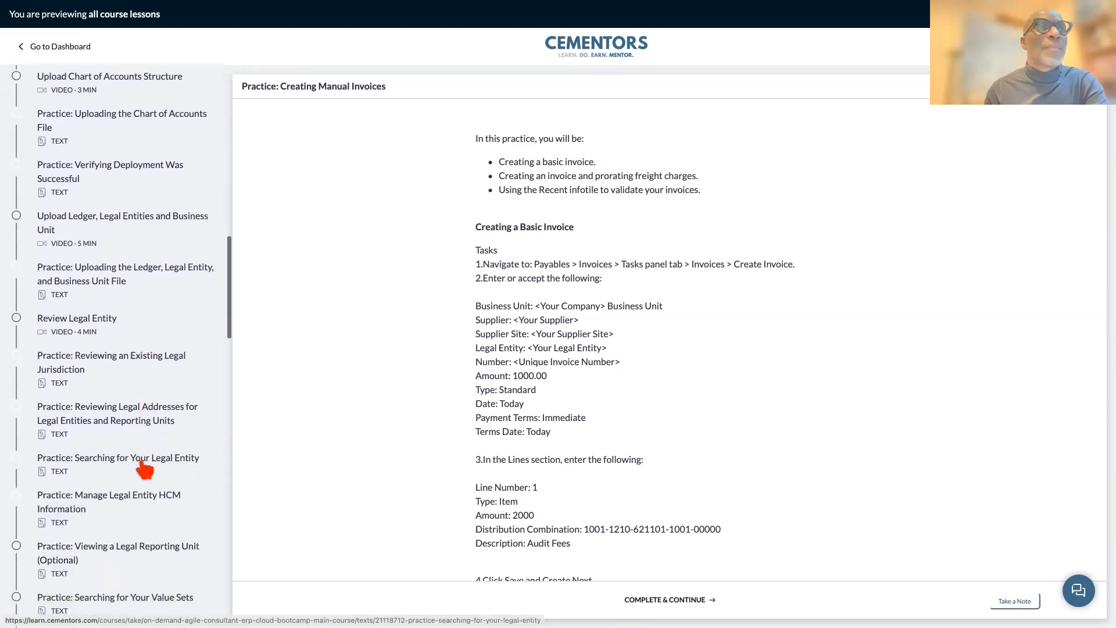
- Open the Practice: Manage Legal Entity HCM Information lesson and read through its tasks
click(97, 511)
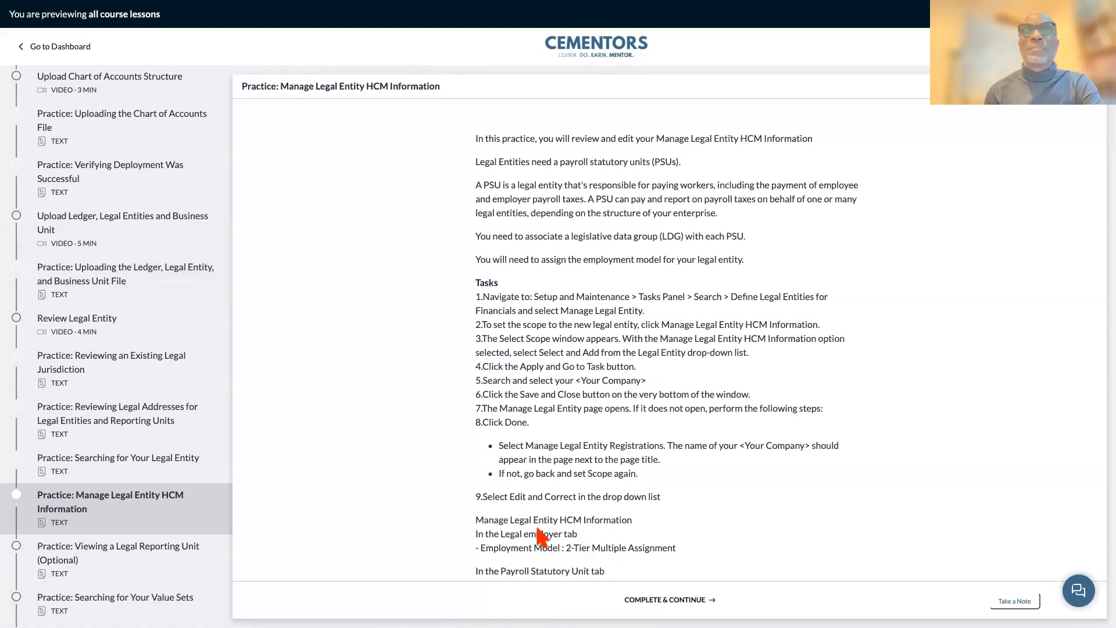
scroll(541, 536, down, 3)
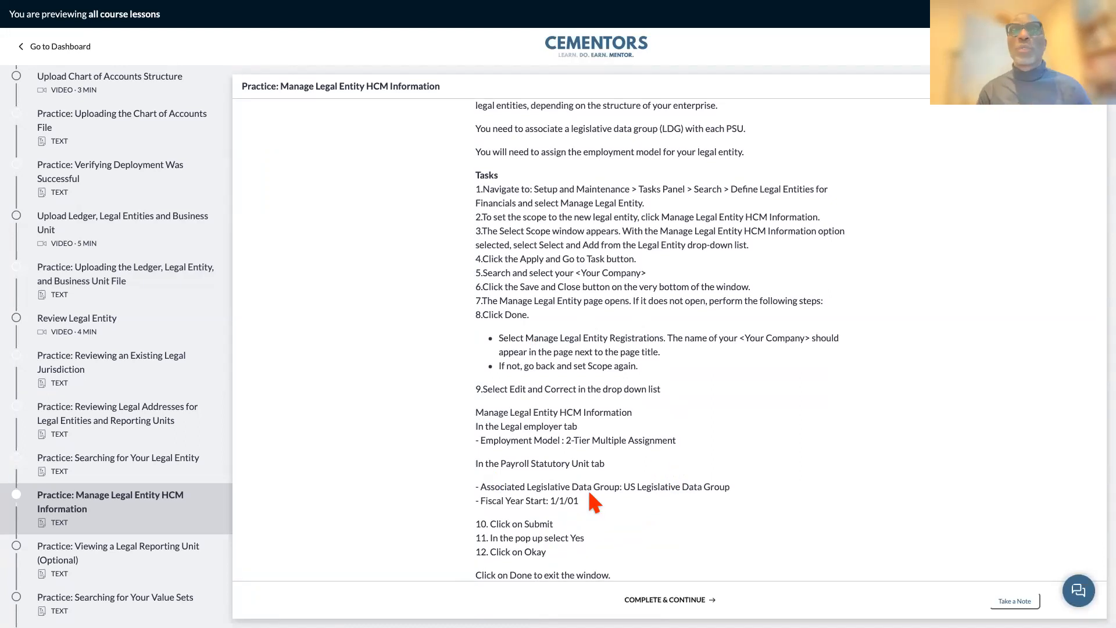
scroll(592, 468, up, 3)
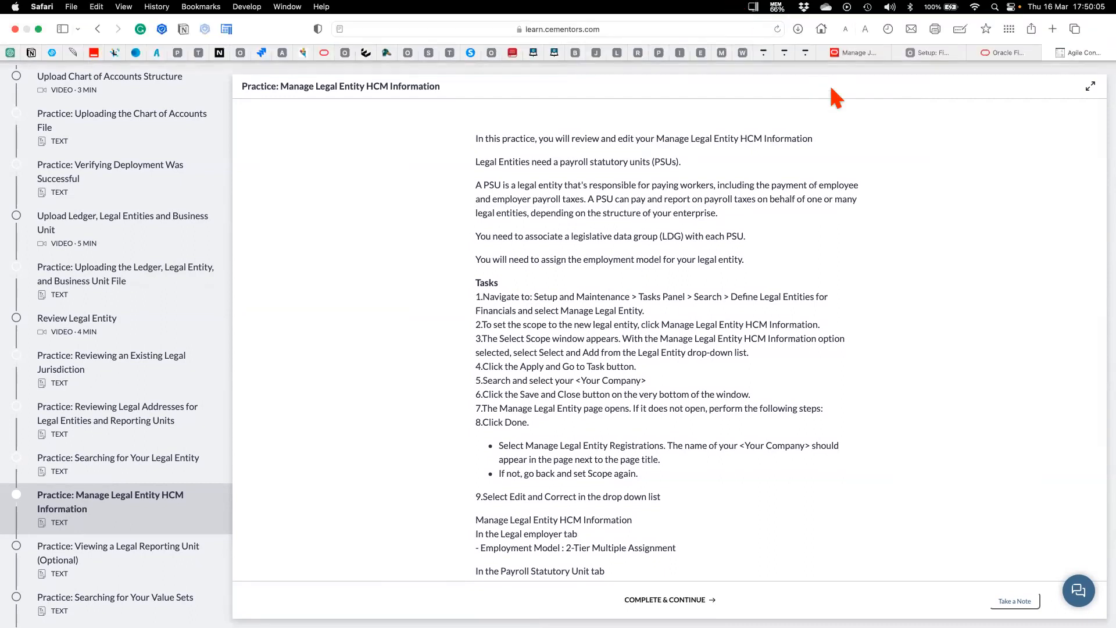
- View the Organization Structures tasks on the Oracle setup page and return to the course practice page
mouse_move(994, 13)
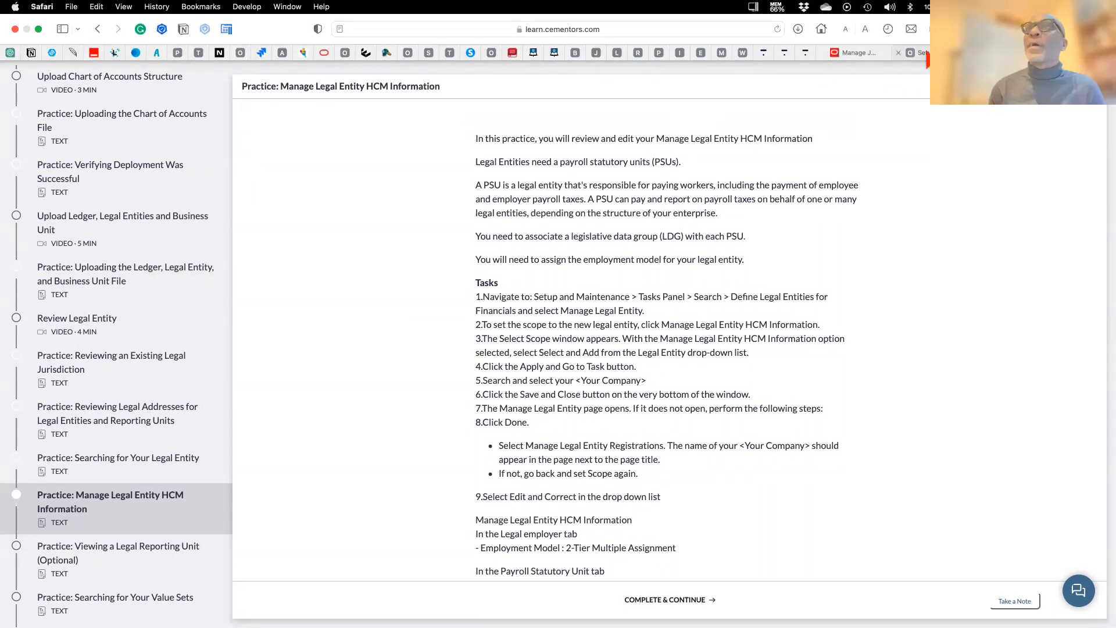
click(930, 54)
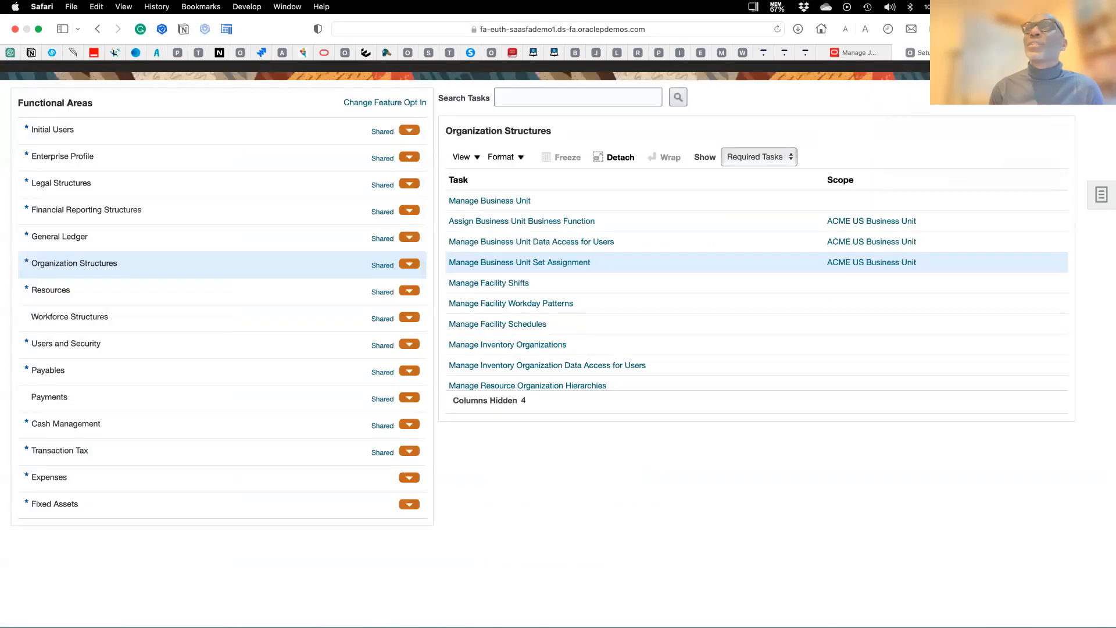
click(1008, 53)
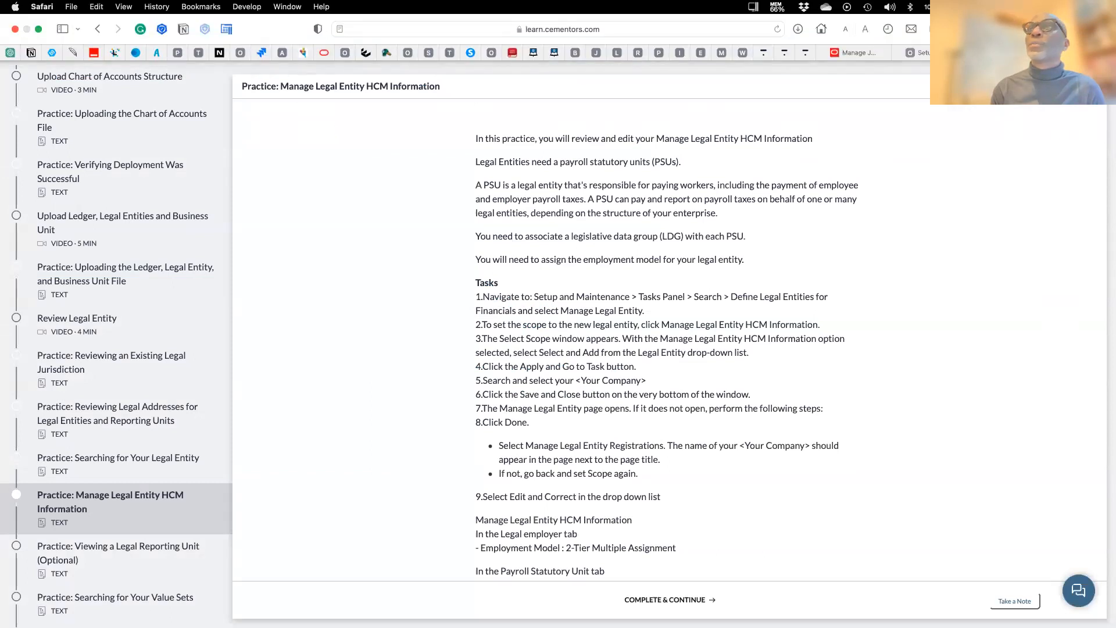
- Open learn.cementors.com in a new browser tab and look through the Current Offerings on its home page
click(1079, 29)
click(590, 26)
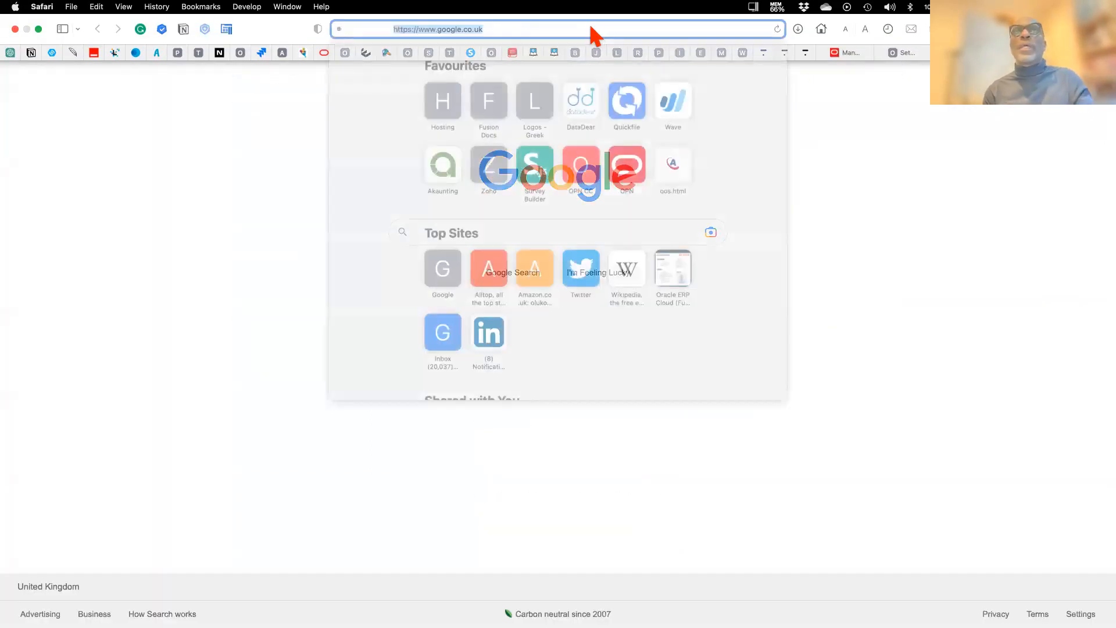
text(le)
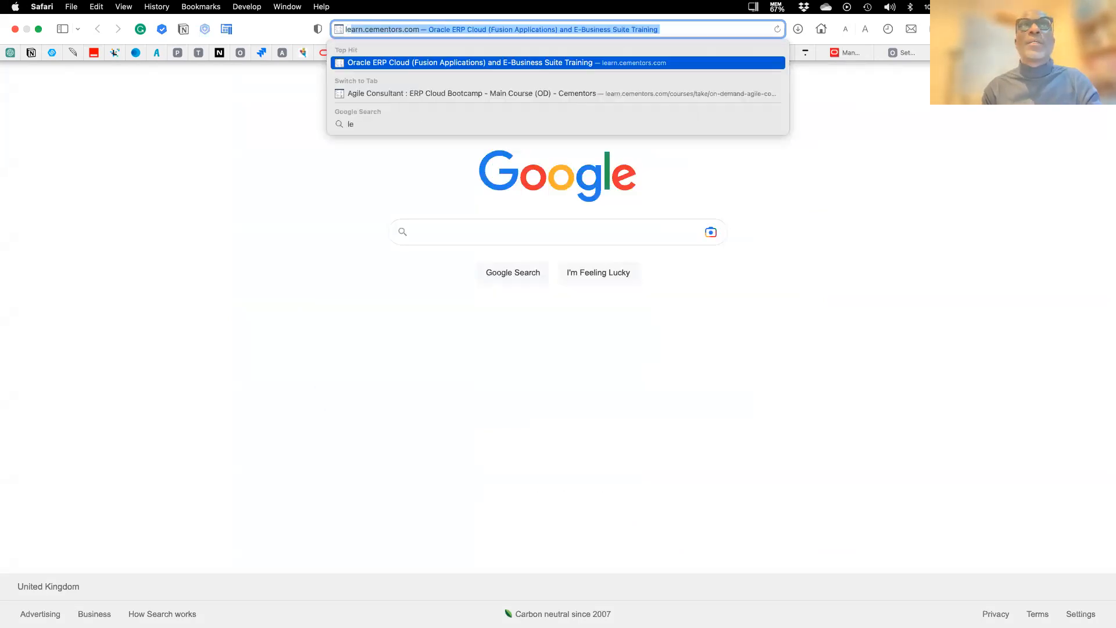
key(Return)
scroll(401, 455, down, 8)
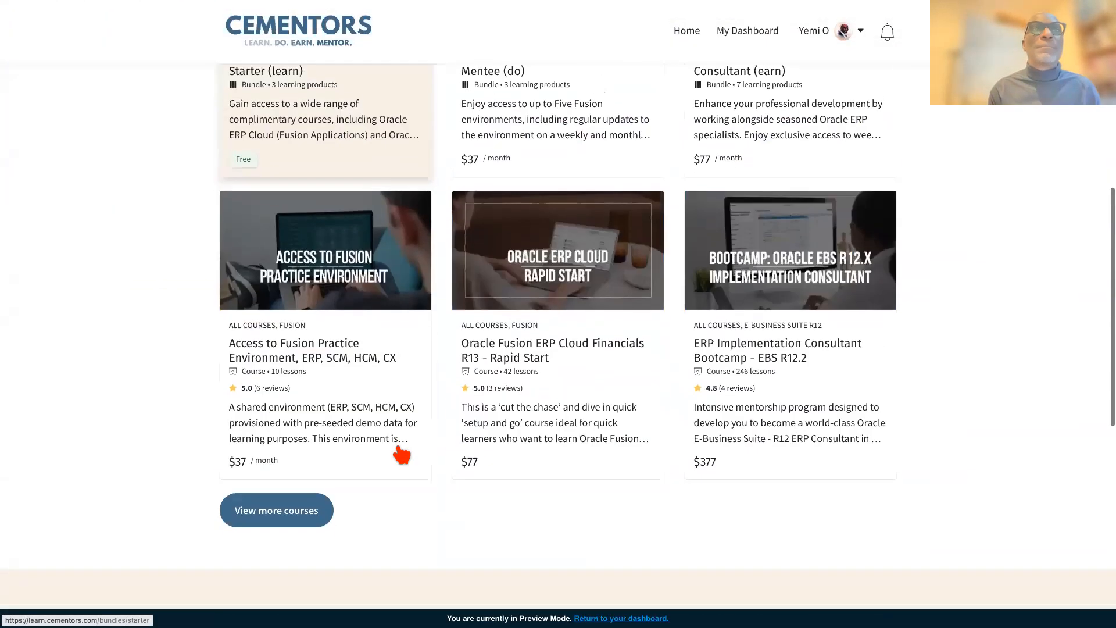
scroll(402, 455, up, 5)
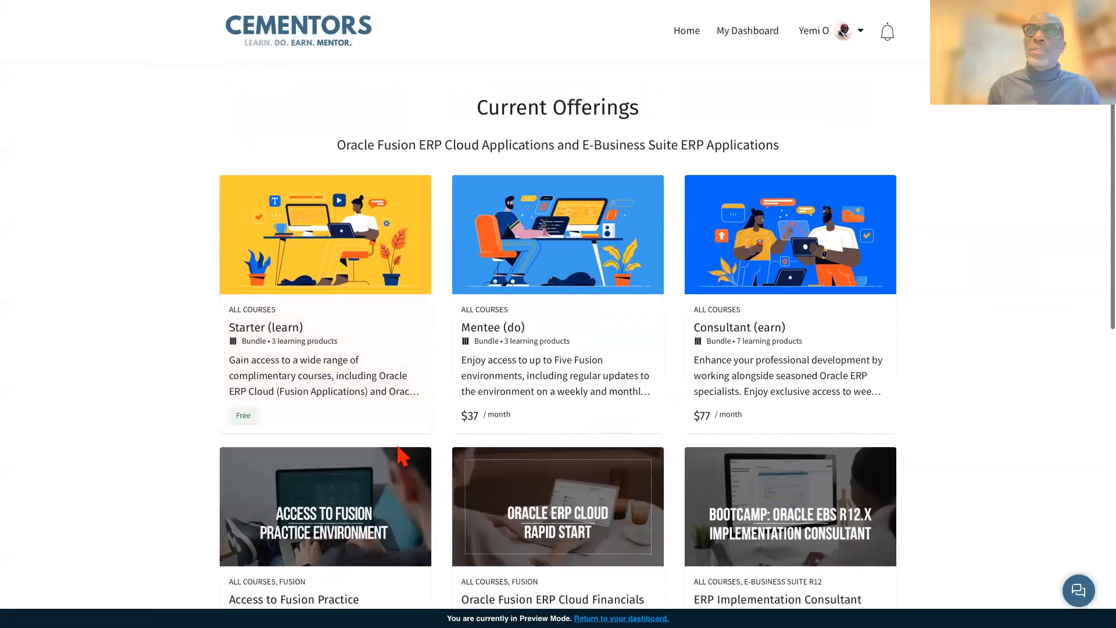
scroll(401, 454, down, 2)
scroll(401, 454, up, 6)
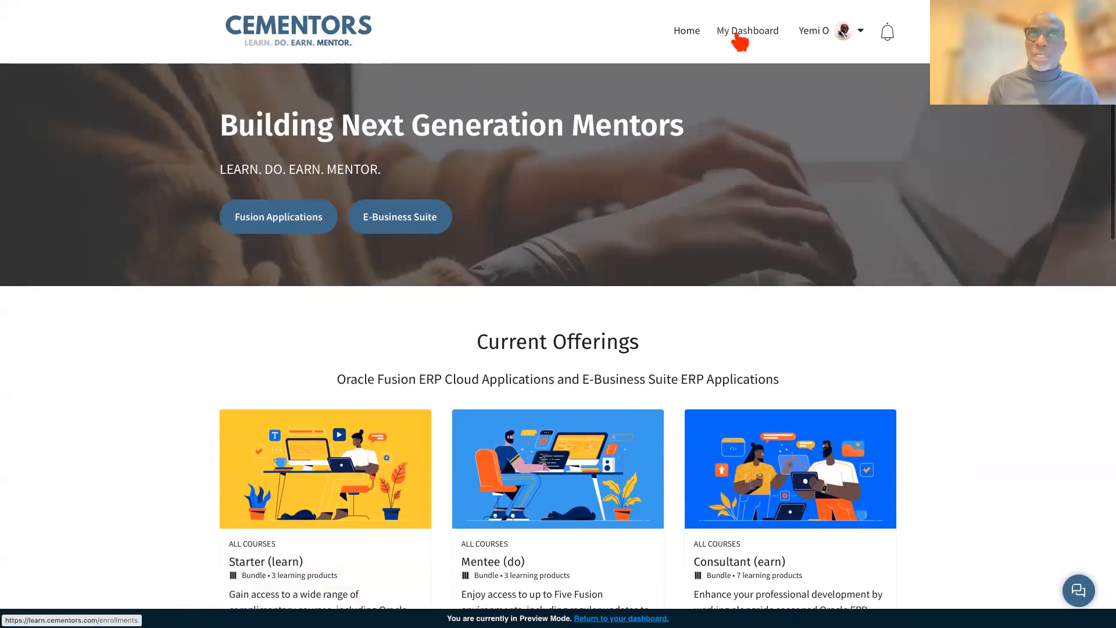
- Open the Consultant (earn) community from the student dashboard and start a comment on the Week 2 post in its Questions space
click(737, 36)
scroll(515, 314, down, 7)
scroll(519, 314, down, 6)
click(363, 477)
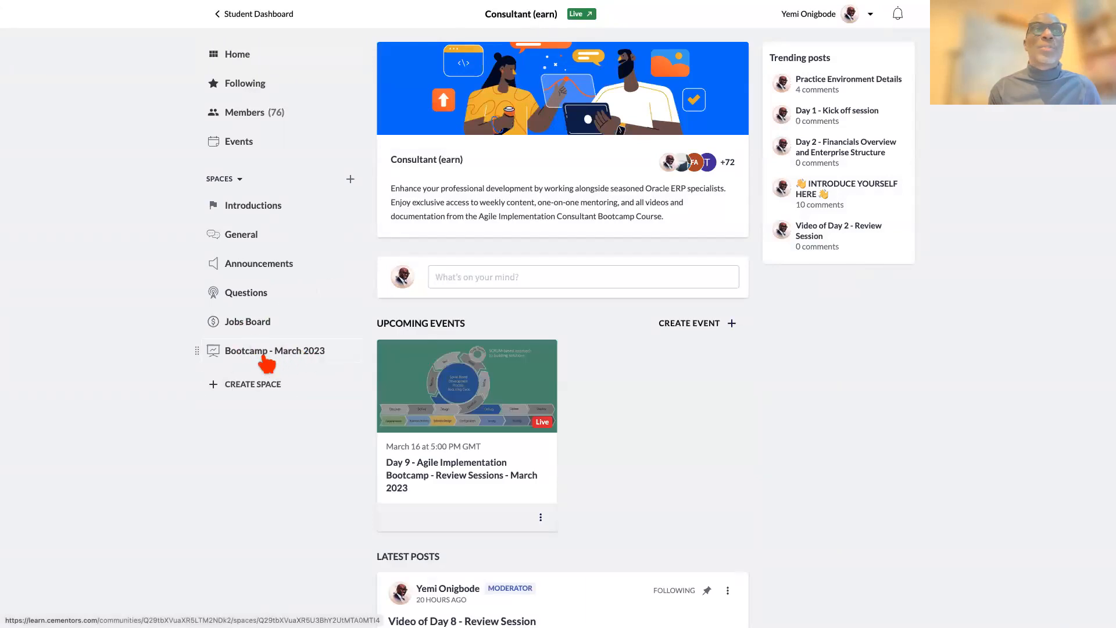
click(250, 295)
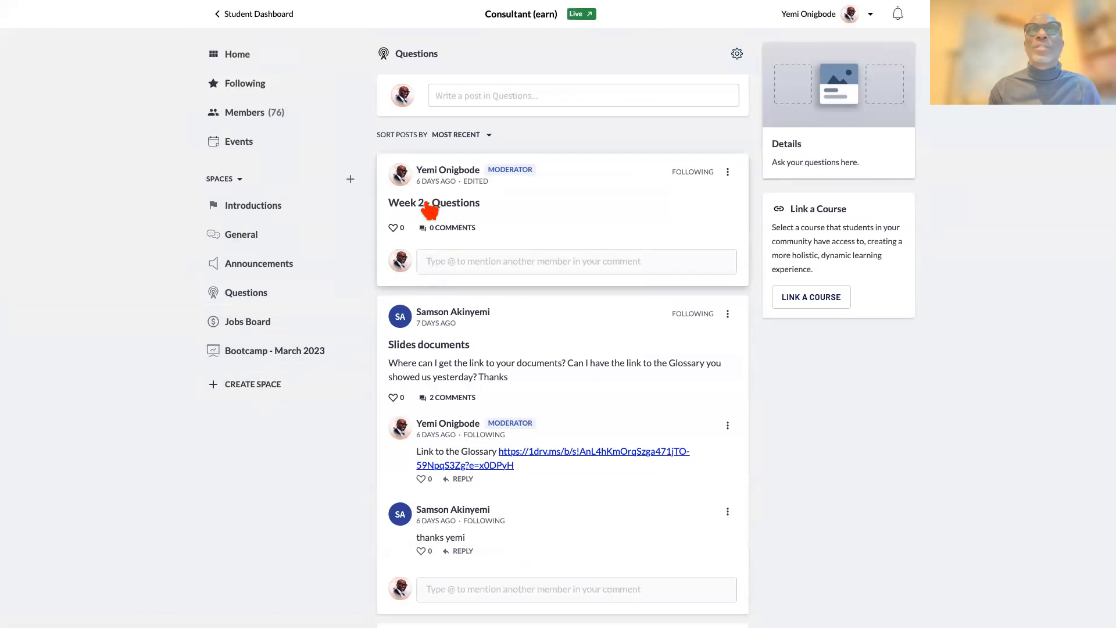
click(448, 264)
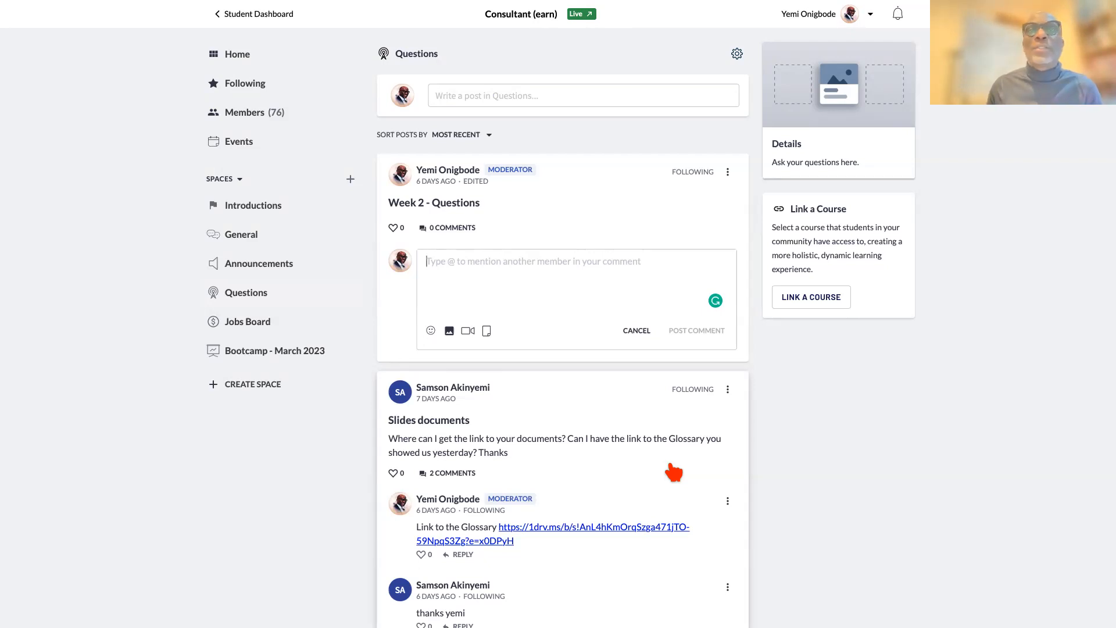
- Return to the bootcamp course page and look through the Day 7 lesson list up to its chapter heading
mouse_move(653, 3)
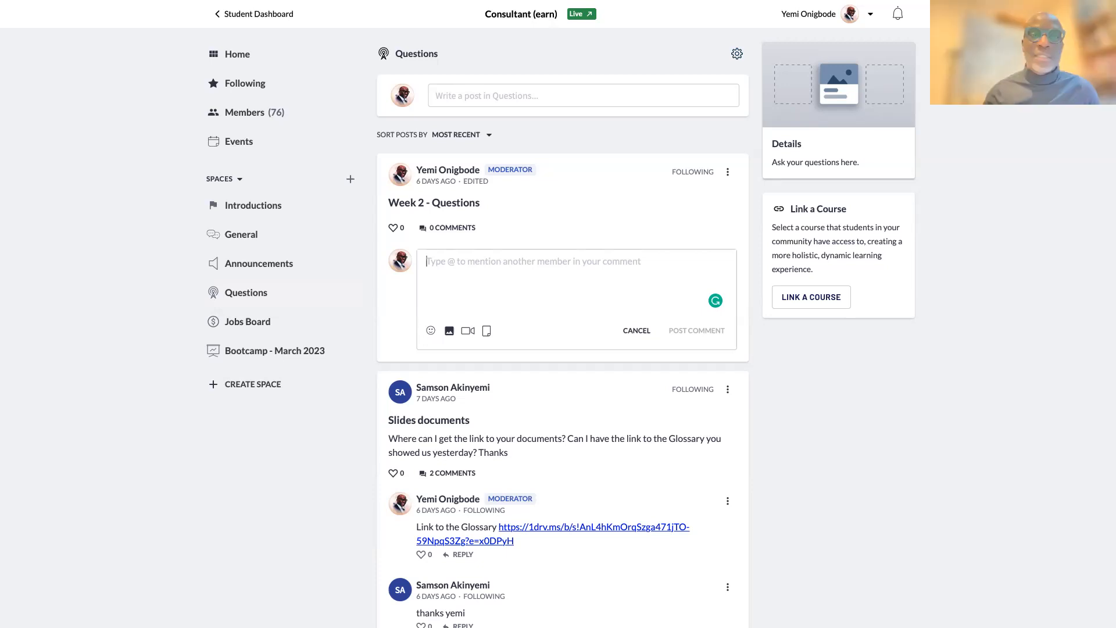
mouse_move(859, 6)
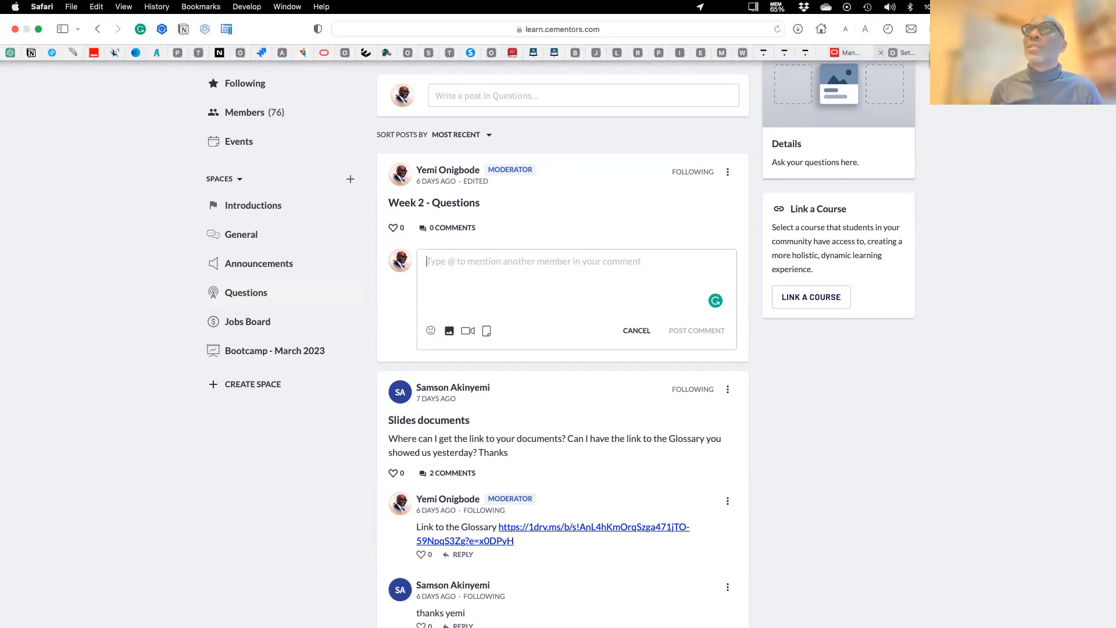
click(1019, 53)
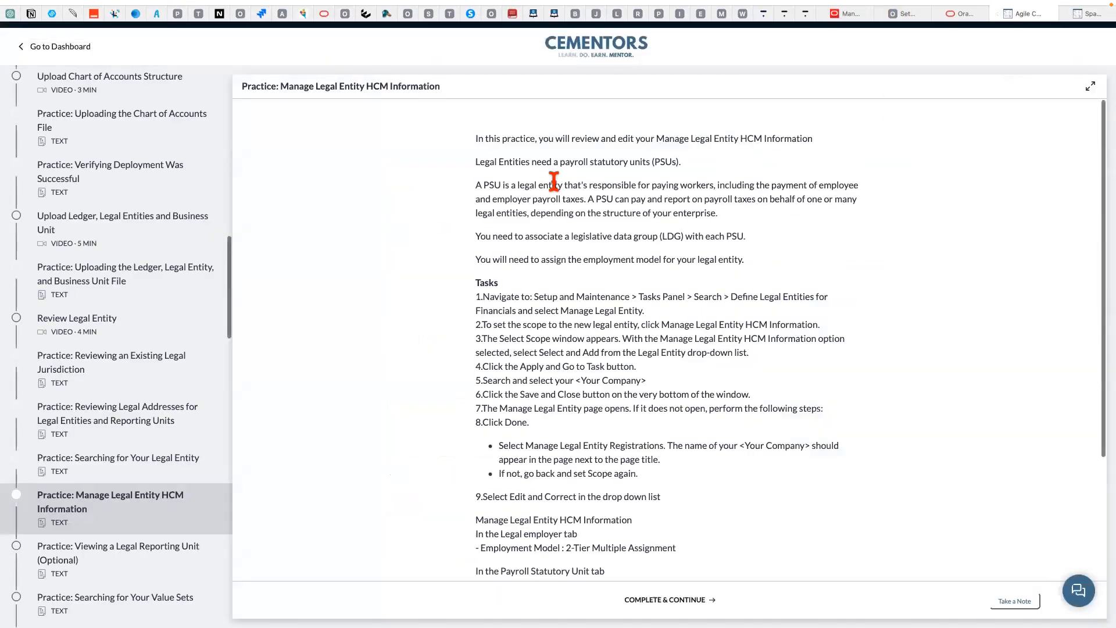
scroll(119, 500, down, 3)
scroll(119, 500, up, 6)
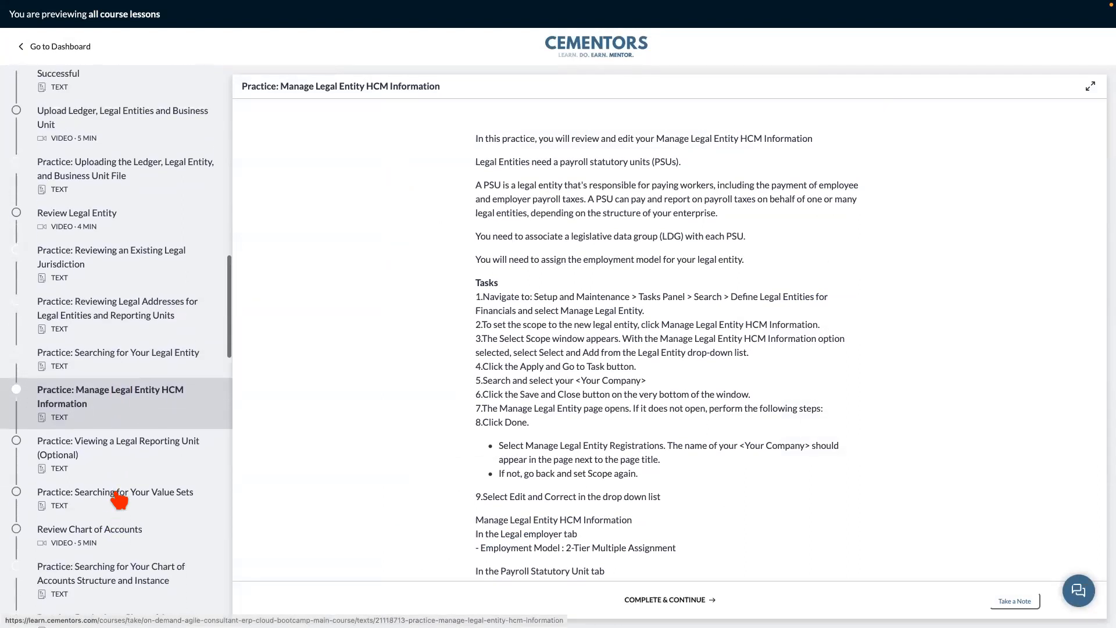
scroll(119, 500, up, 4)
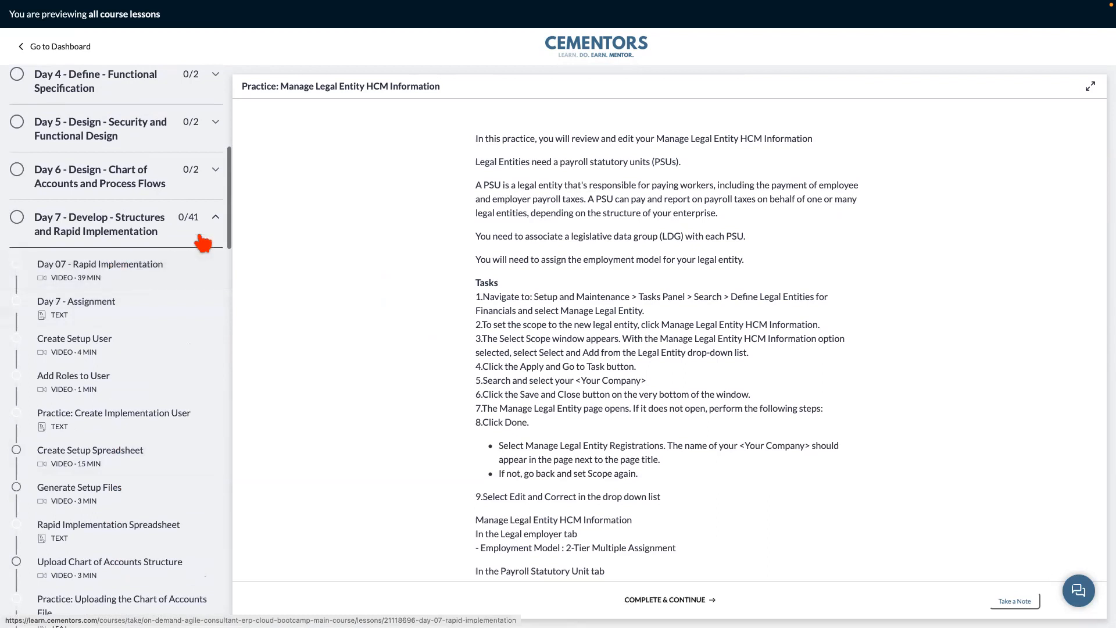
- Collapse the Day 7 chapter, expand Day 8, and open its Day 08 - Assignment and Assignment Resources lessons
click(214, 224)
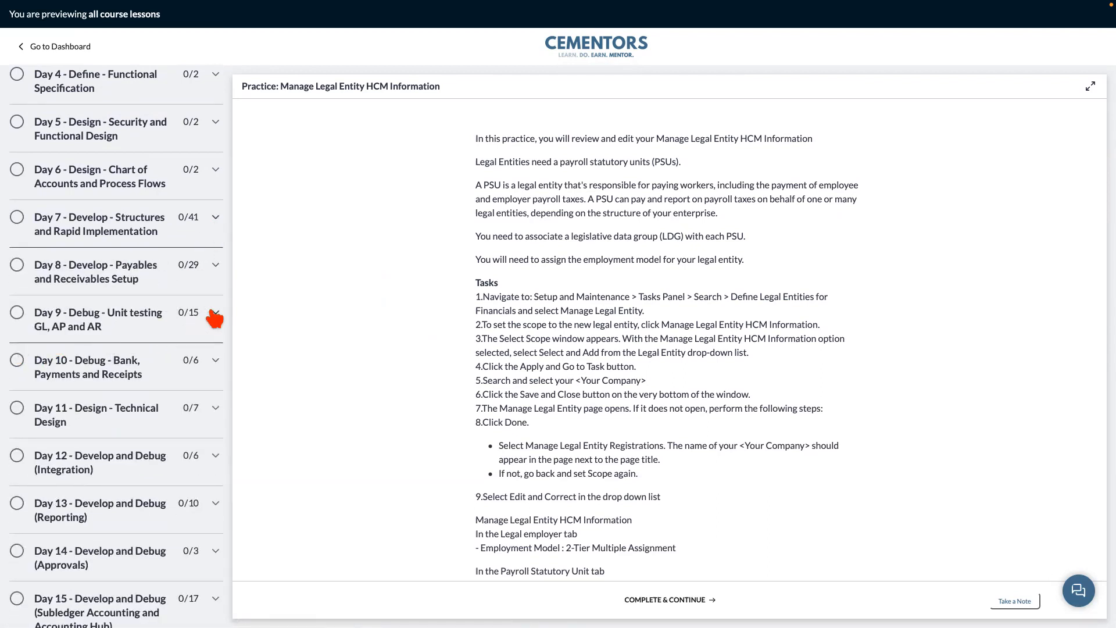
click(214, 272)
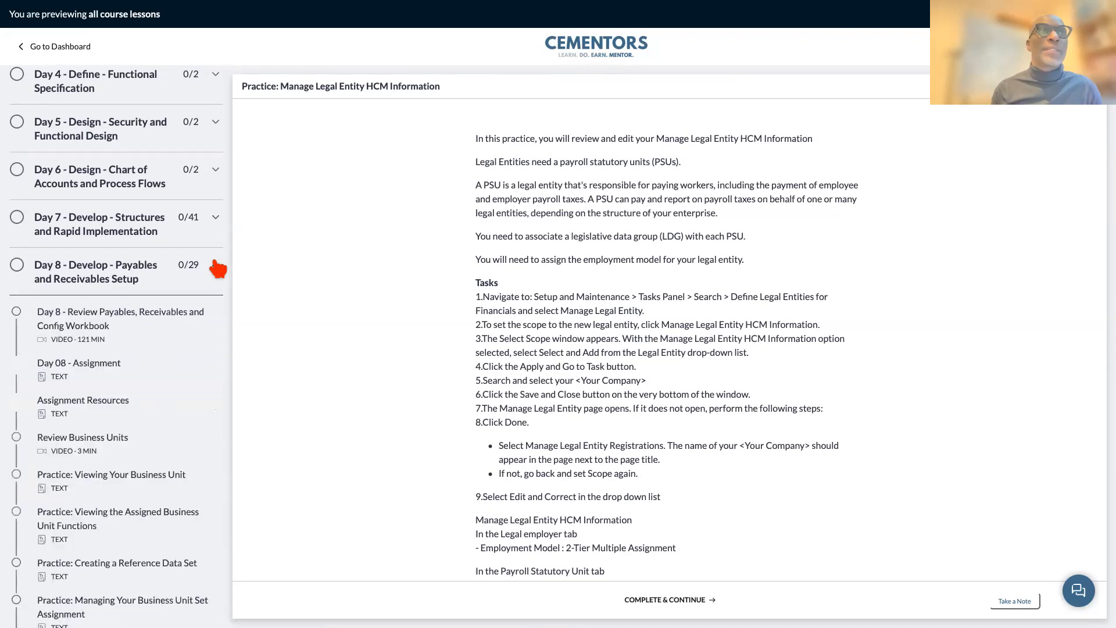
click(83, 378)
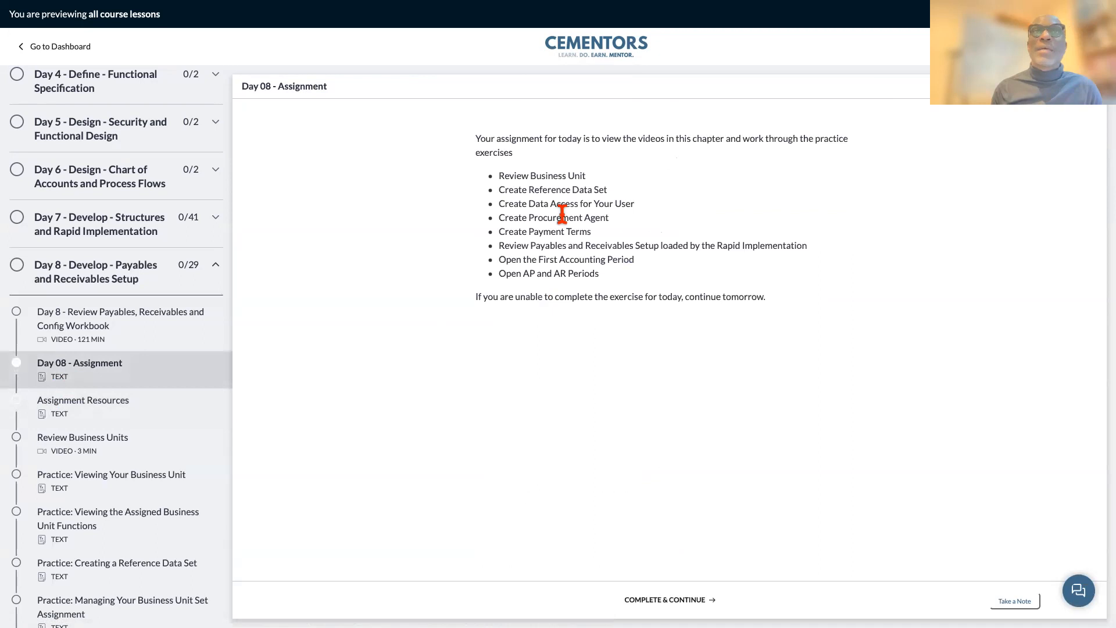
click(163, 426)
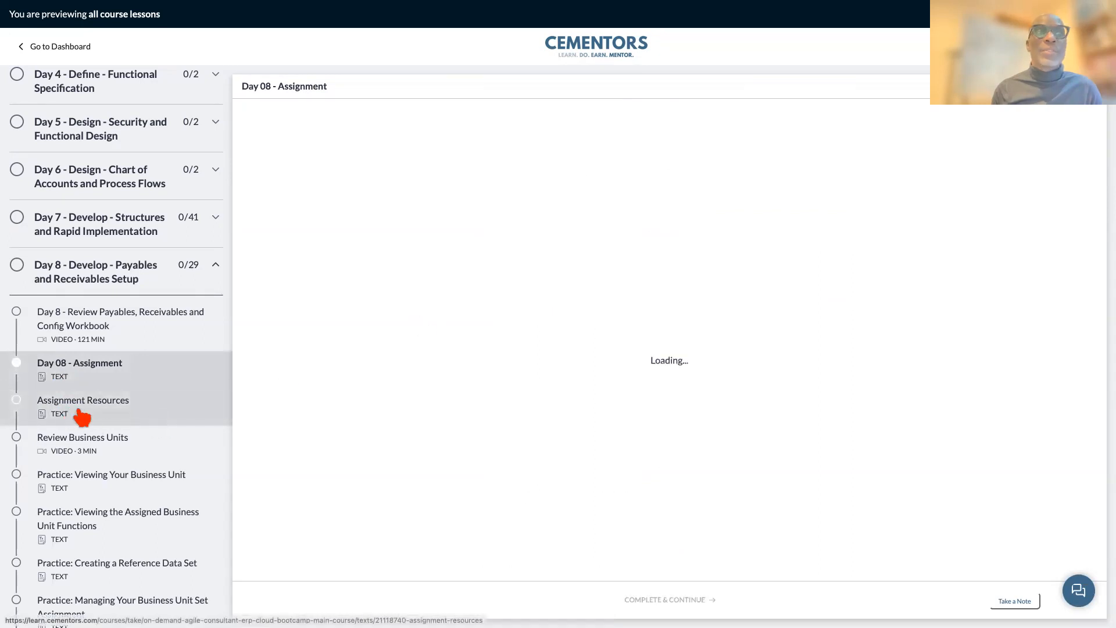